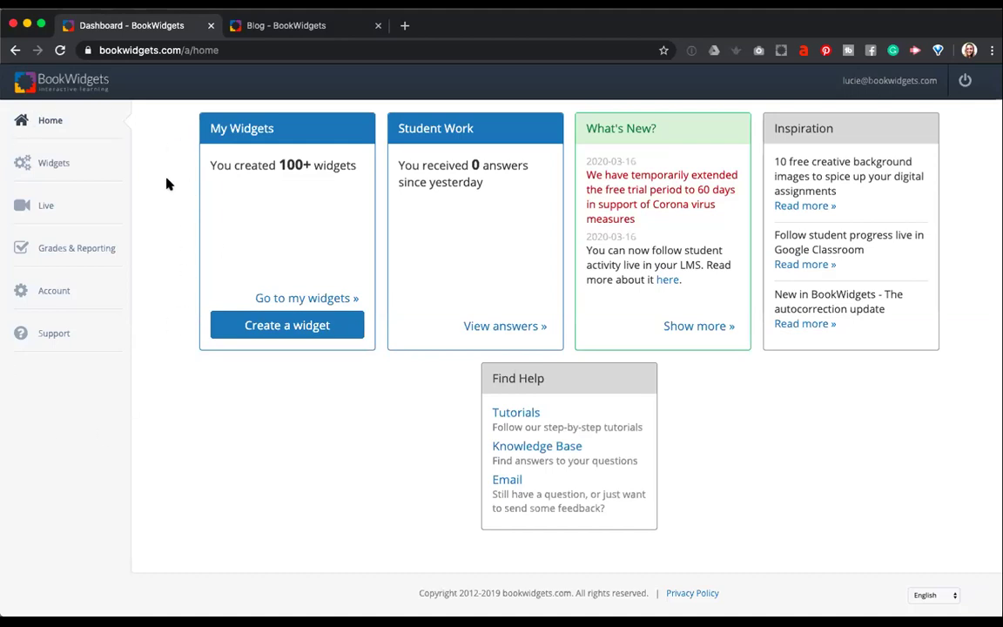
Open My Widgets and browse its folders, such as Awareness days and Tutorial widgets, and its saved quizzes.
{"action": "left_click", "coordinate": [52, 165]}
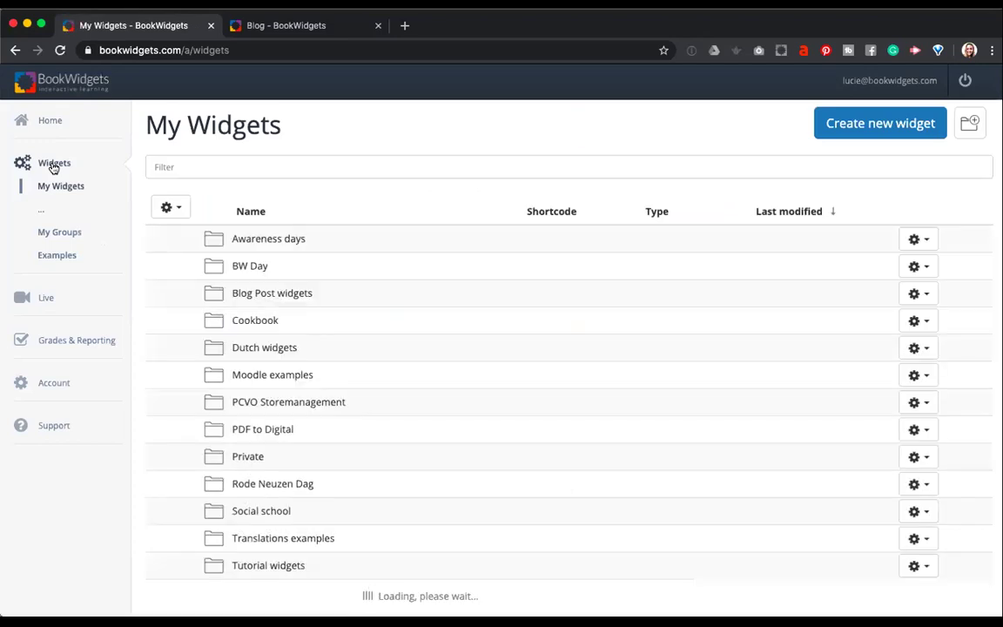
{"action": "scroll", "coordinate": [351, 235], "scroll_direction": "down", "scroll_amount": 5}
{"action": "scroll", "coordinate": [354, 237], "scroll_direction": "down", "scroll_amount": 20}
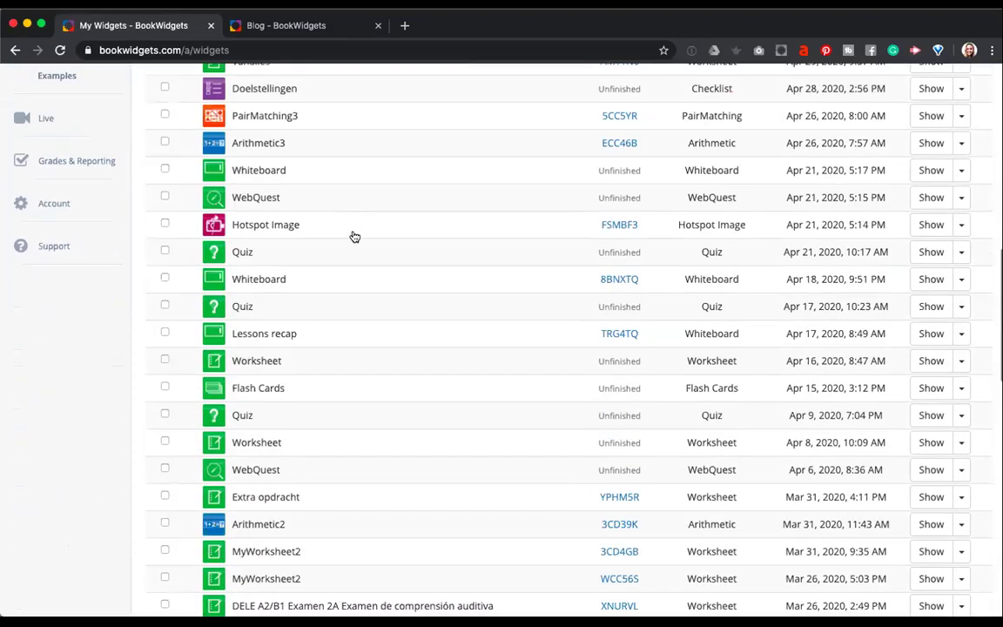
{"action": "scroll", "coordinate": [354, 235], "scroll_direction": "down", "scroll_amount": 20}
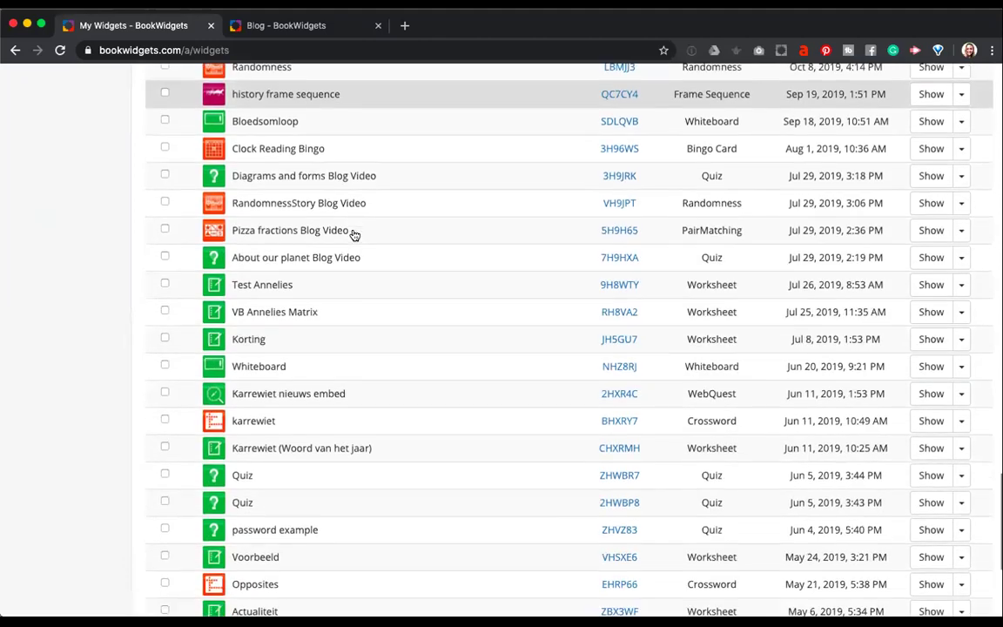
{"action": "scroll", "coordinate": [354, 235], "scroll_direction": "down", "scroll_amount": 2}
{"action": "scroll", "coordinate": [354, 235], "scroll_direction": "up", "scroll_amount": 20}
{"action": "scroll", "coordinate": [354, 235], "scroll_direction": "up", "scroll_amount": 15}
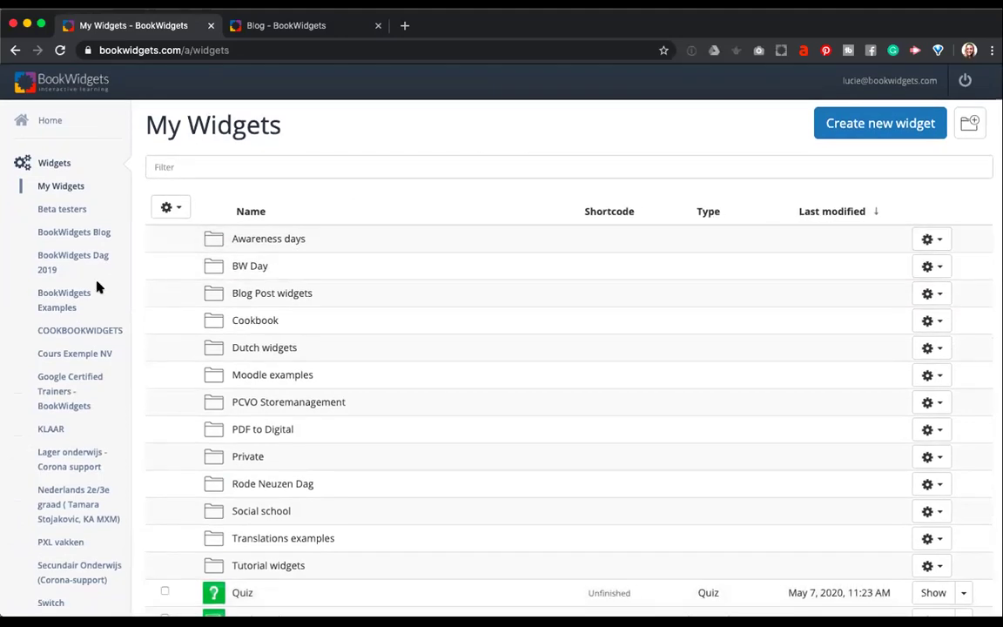
{"action": "scroll", "coordinate": [98, 284], "scroll_direction": "down", "scroll_amount": 2}
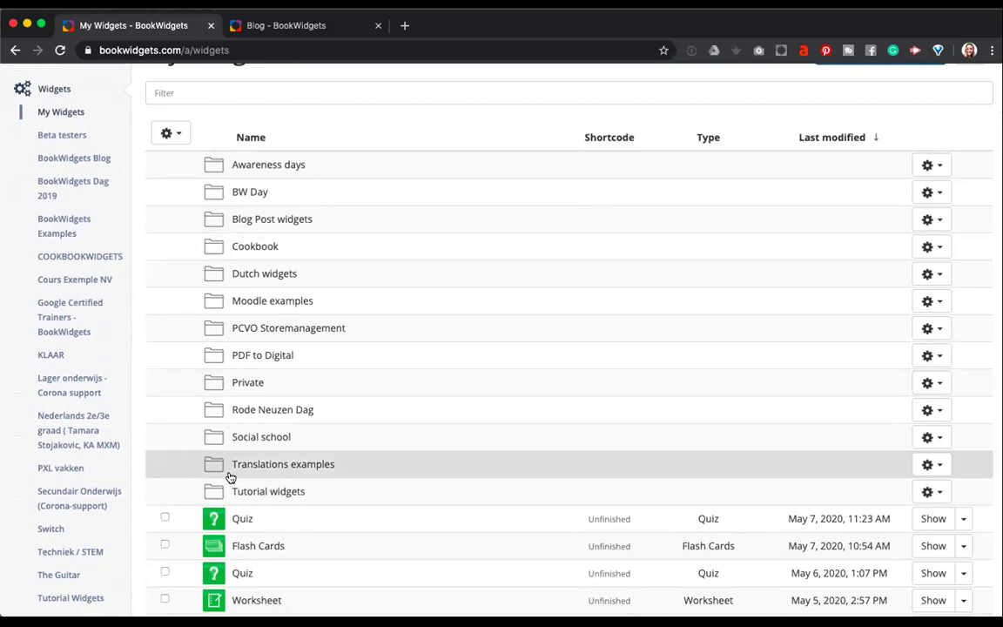
{"action": "scroll", "coordinate": [228, 475], "scroll_direction": "down", "scroll_amount": 2}
{"action": "scroll", "coordinate": [228, 477], "scroll_direction": "up", "scroll_amount": 2}
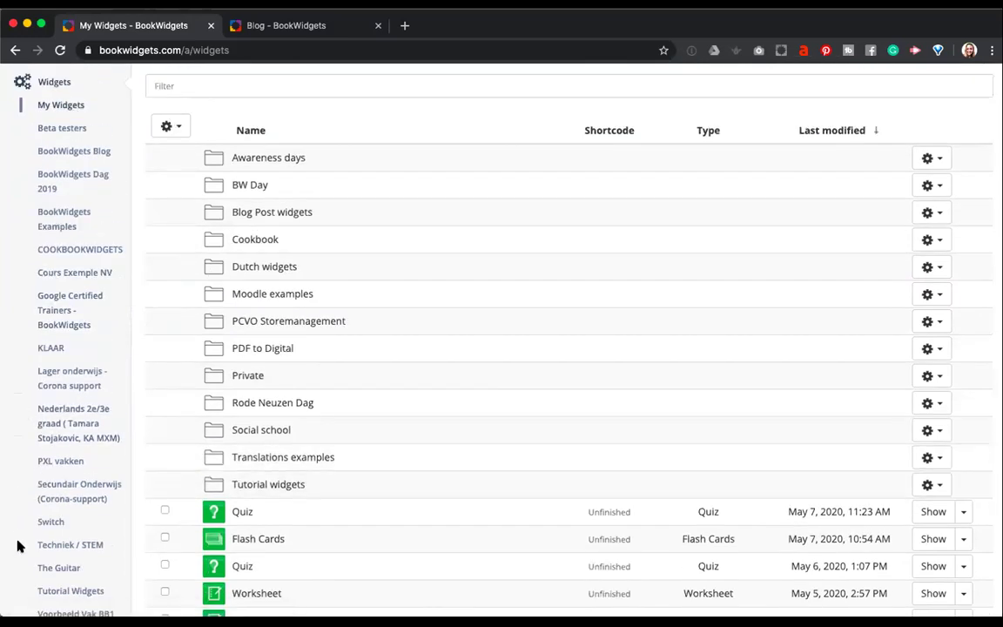
{"action": "scroll", "coordinate": [74, 509], "scroll_direction": "down", "scroll_amount": 1}
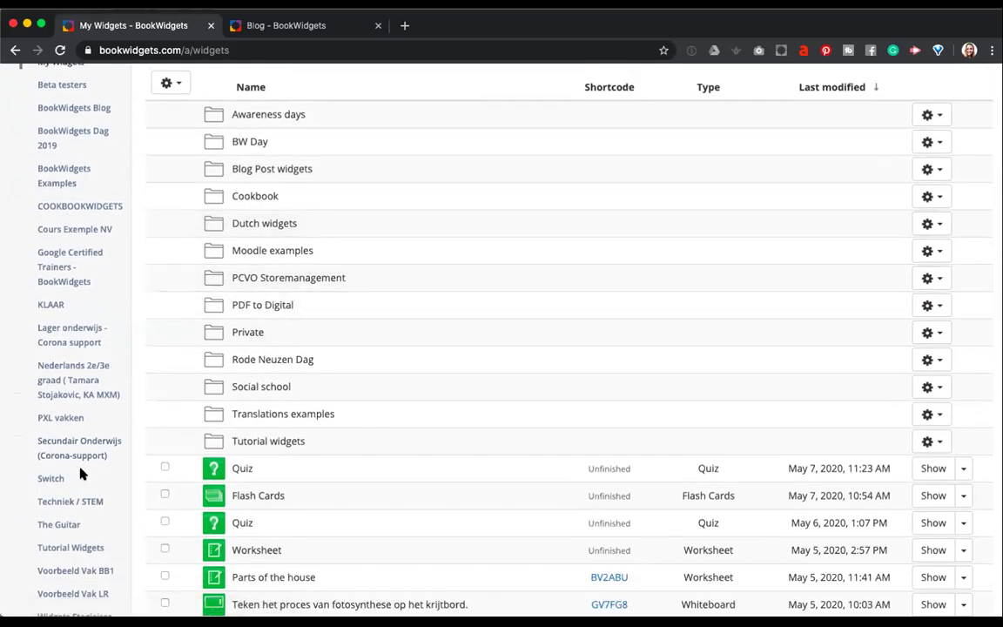
{"action": "scroll", "coordinate": [70, 436], "scroll_direction": "down", "scroll_amount": 4}
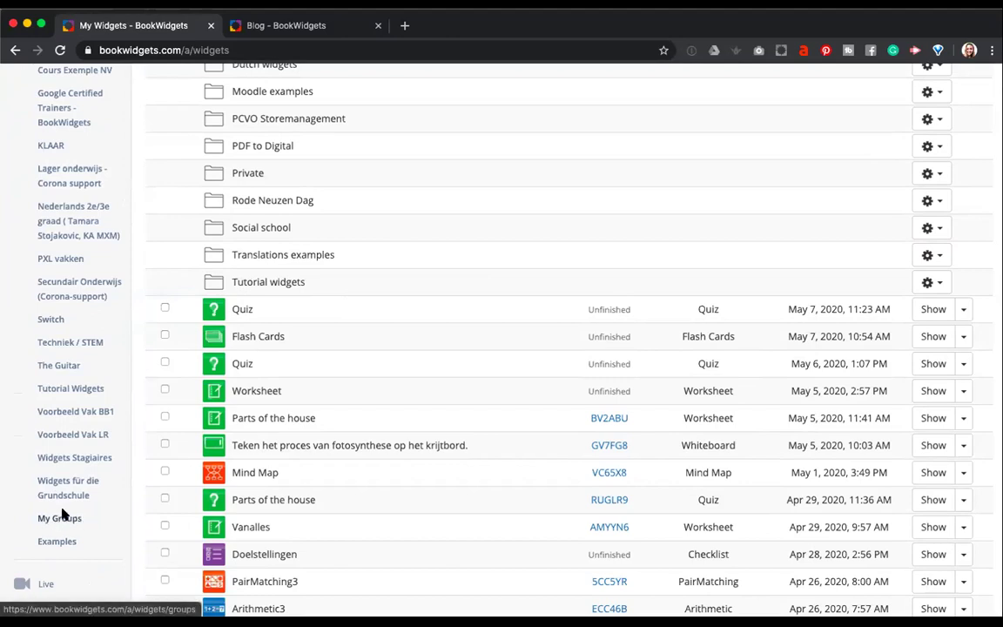
Go to My Groups and search Discover Groups for 'english', listing groups like English besties.
{"action": "left_click", "coordinate": [63, 518]}
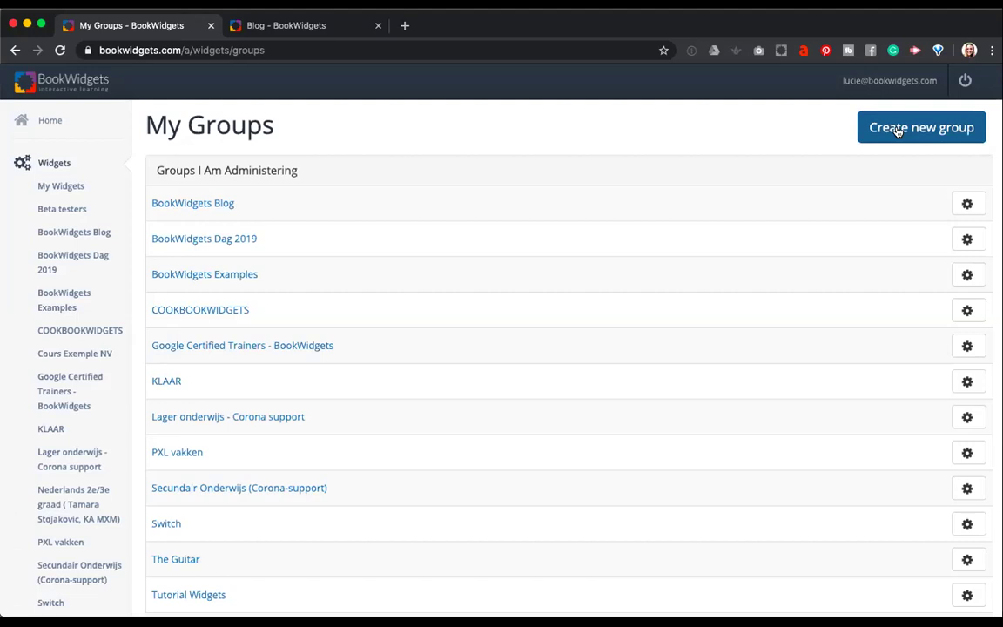
{"action": "scroll", "coordinate": [630, 341], "scroll_direction": "down", "scroll_amount": 5}
{"action": "scroll", "coordinate": [631, 341], "scroll_direction": "down", "scroll_amount": 1}
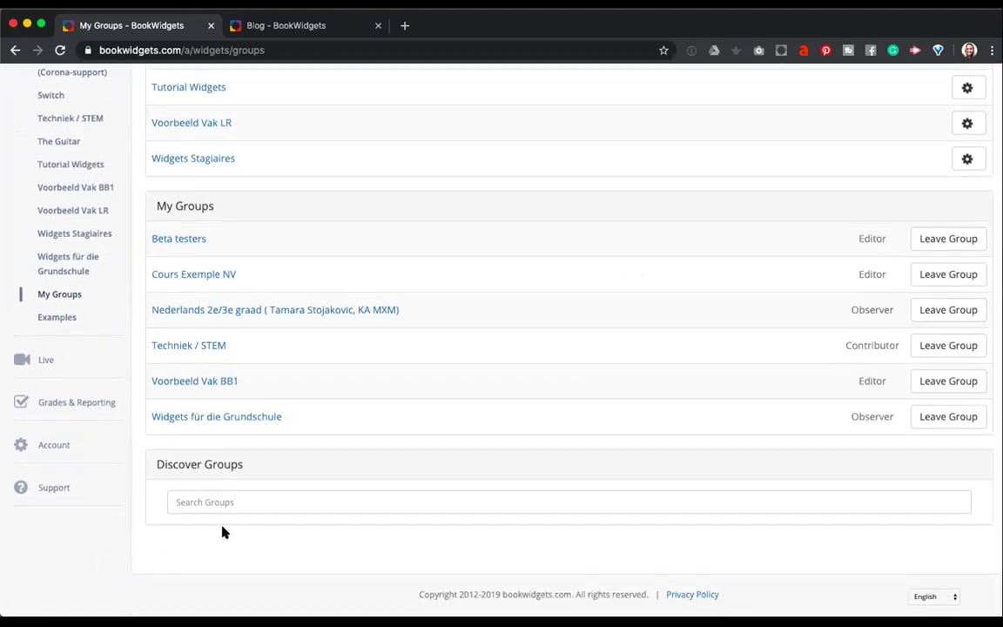
{"action": "left_click", "coordinate": [246, 502]}
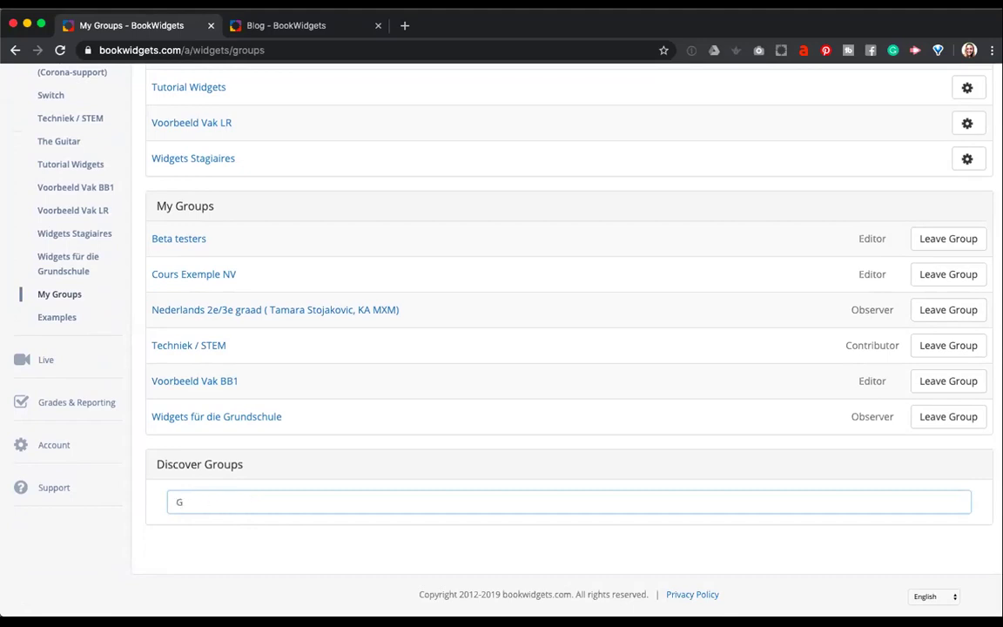
{"action": "type", "text": "english"}
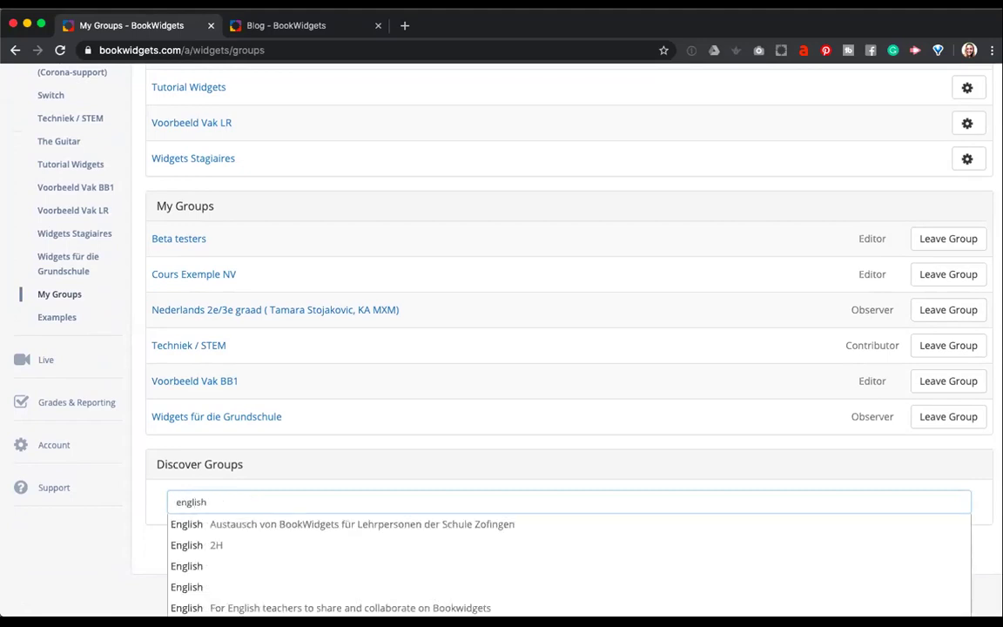
{"action": "scroll", "coordinate": [257, 544], "scroll_direction": "down", "scroll_amount": 5}
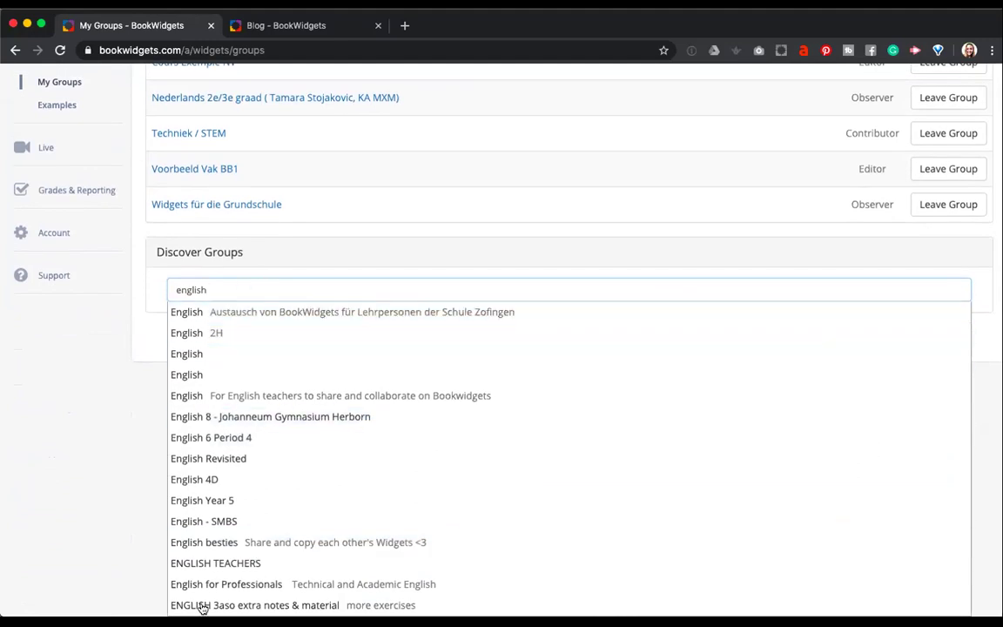
Open the English 8 - Johanneum Gymnasium Herborn group page from the search suggestions.
{"action": "left_click", "coordinate": [309, 414]}
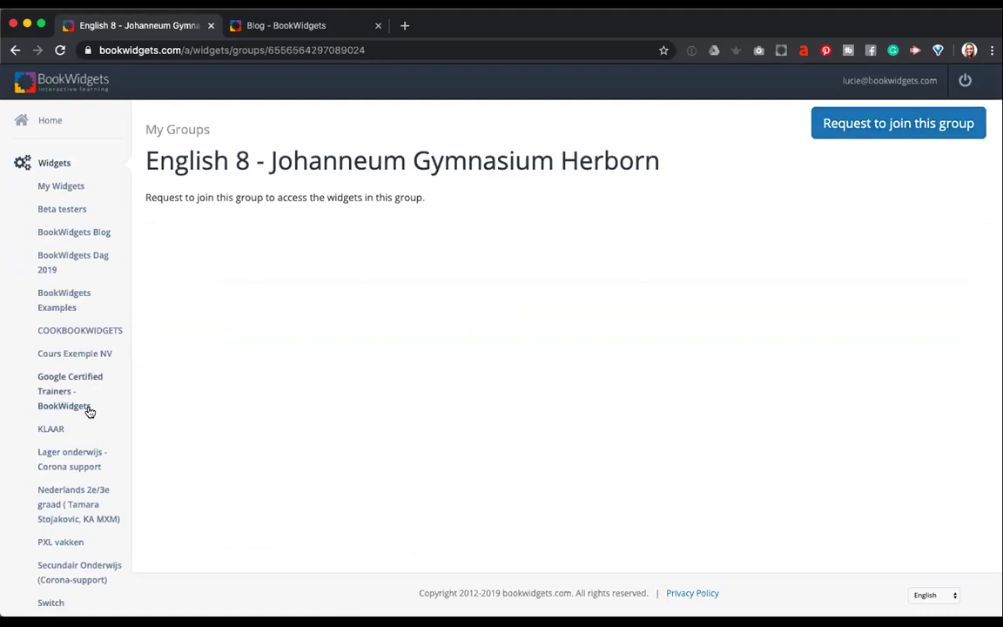
{"action": "scroll", "coordinate": [87, 409], "scroll_direction": "down", "scroll_amount": 5}
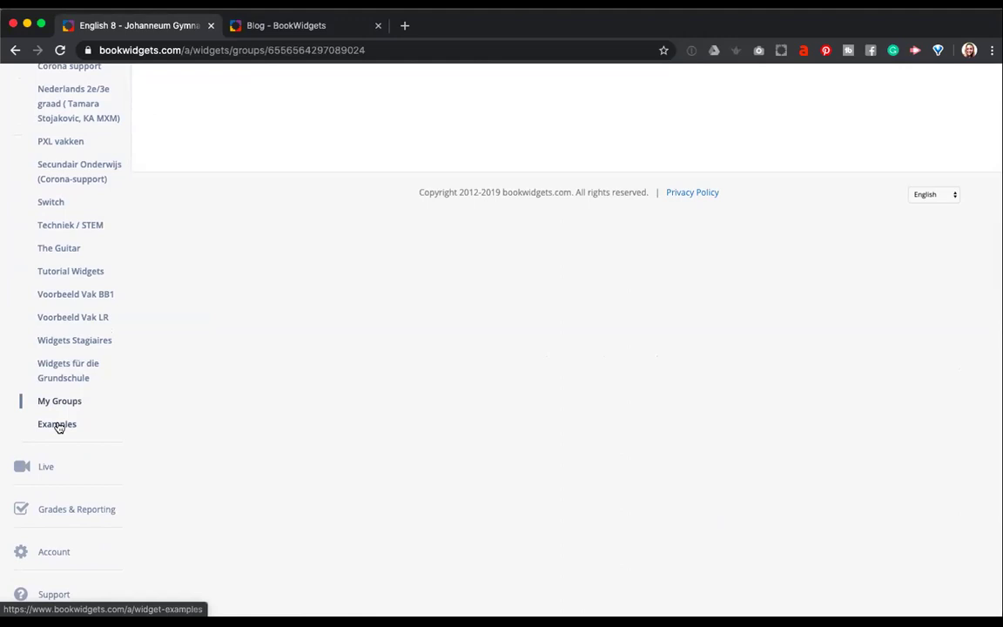
Browse the Test & Review widget types on the Widget Examples page.
{"action": "left_click", "coordinate": [58, 427]}
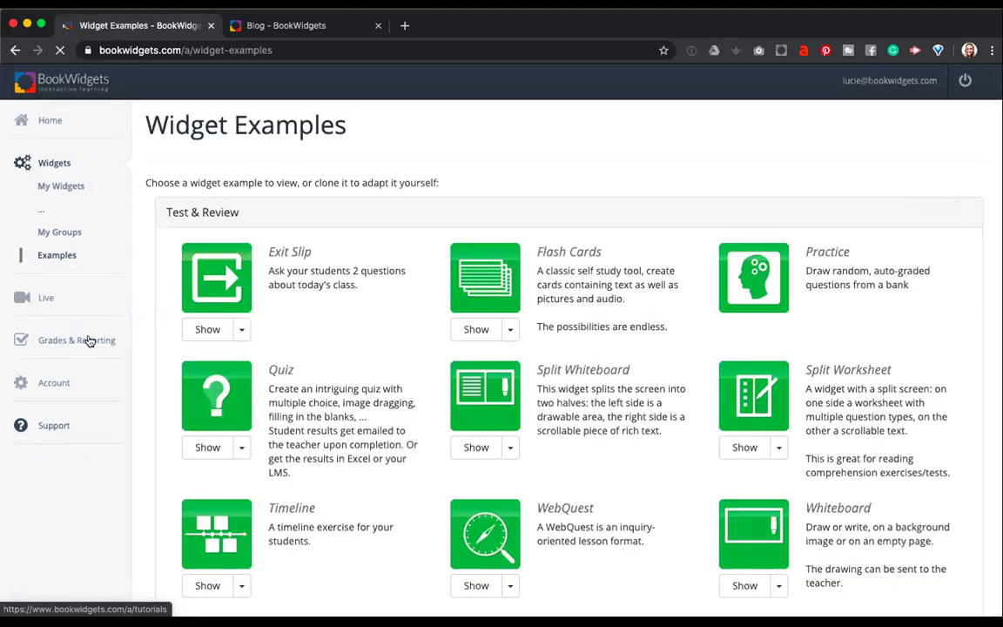
{"action": "scroll", "coordinate": [173, 292], "scroll_direction": "down", "scroll_amount": 5}
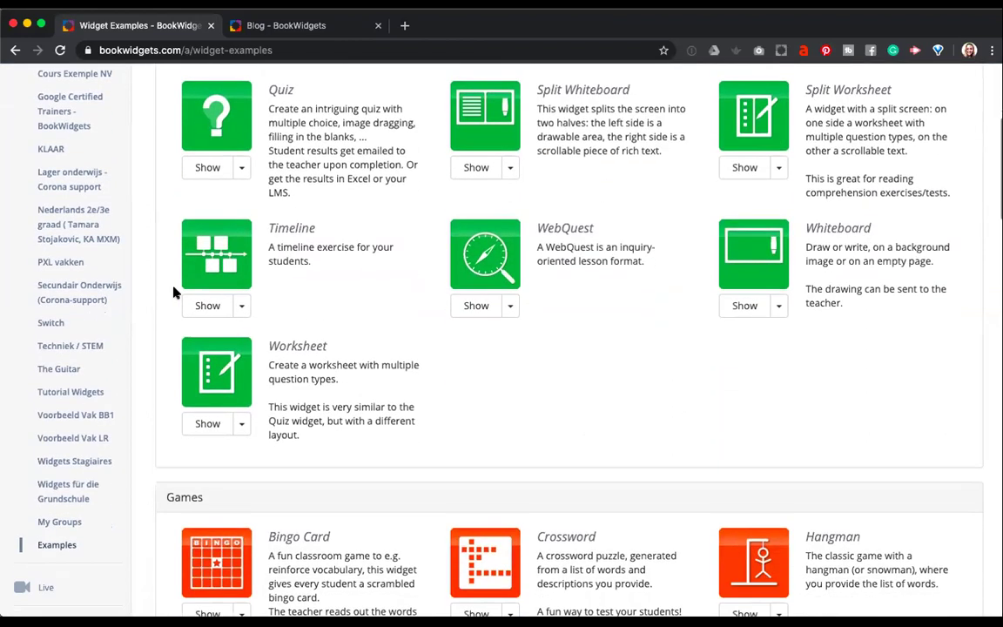
{"action": "scroll", "coordinate": [173, 293], "scroll_direction": "up", "scroll_amount": 2}
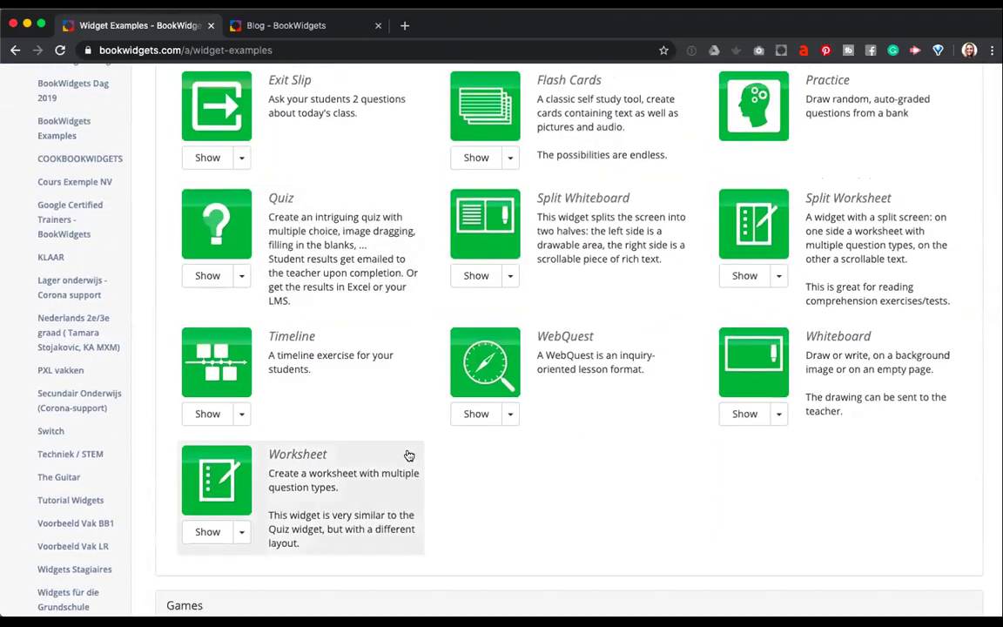
{"action": "scroll", "coordinate": [408, 456], "scroll_direction": "up", "scroll_amount": 2}
{"action": "scroll", "coordinate": [409, 455], "scroll_direction": "down", "scroll_amount": 1}
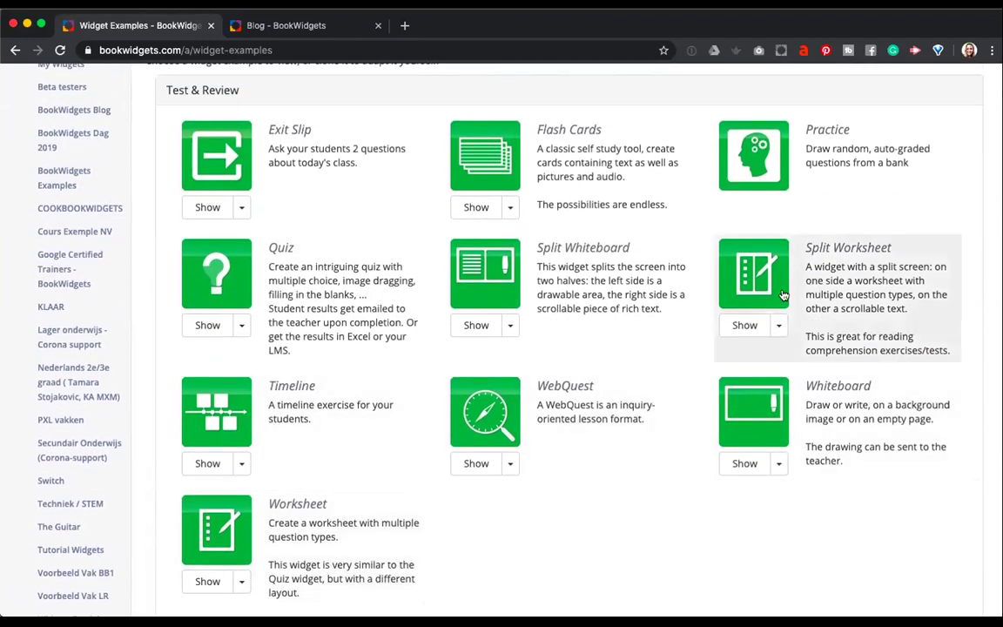
Preview the Road instructions example from the Split Whiteboard examples.
{"action": "left_click", "coordinate": [780, 325]}
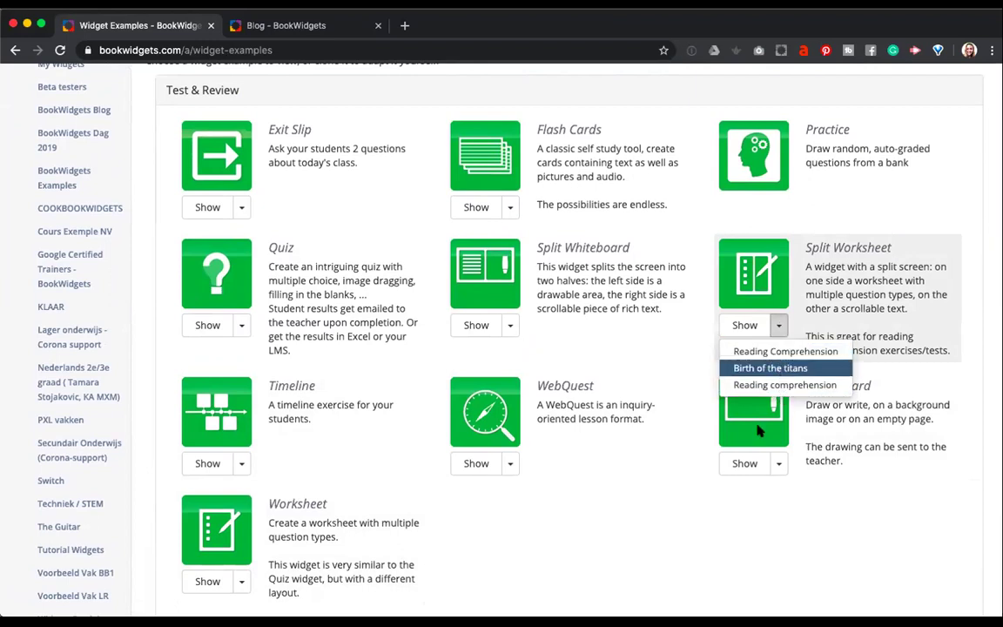
{"action": "left_click", "coordinate": [673, 523]}
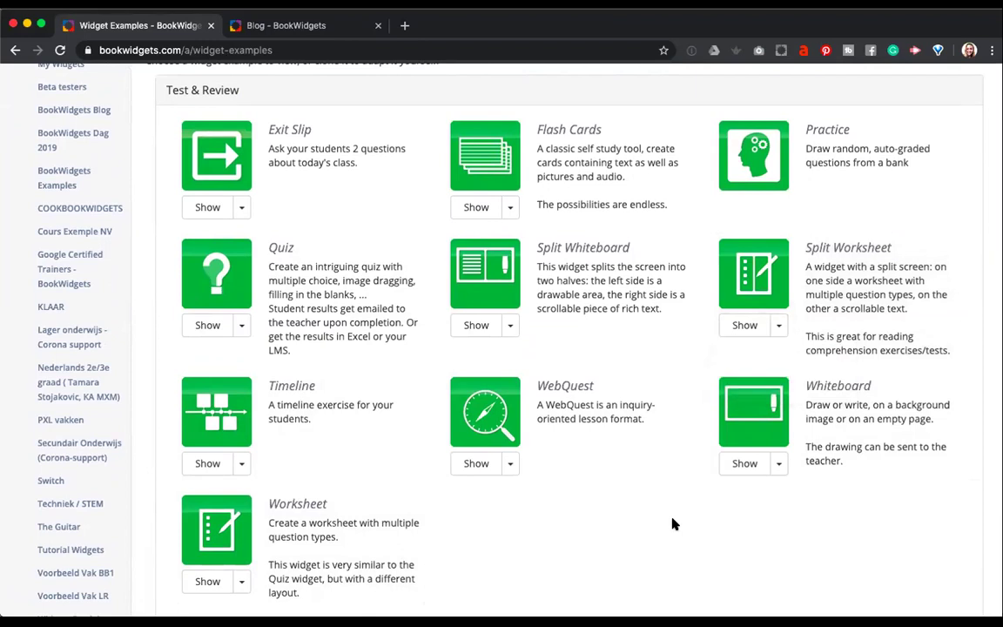
{"action": "left_click", "coordinate": [510, 325]}
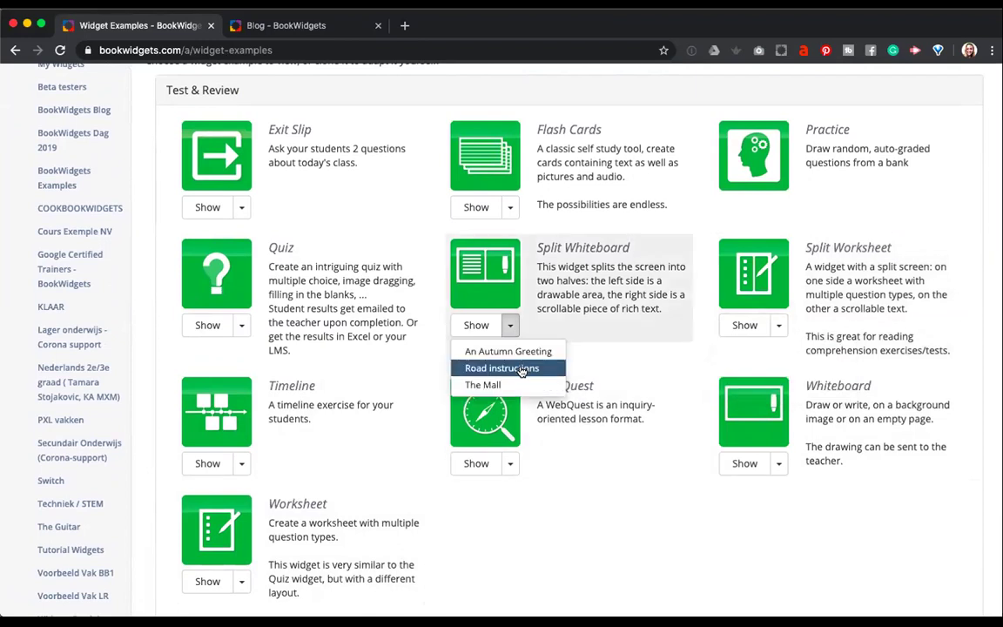
{"action": "left_click", "coordinate": [505, 368]}
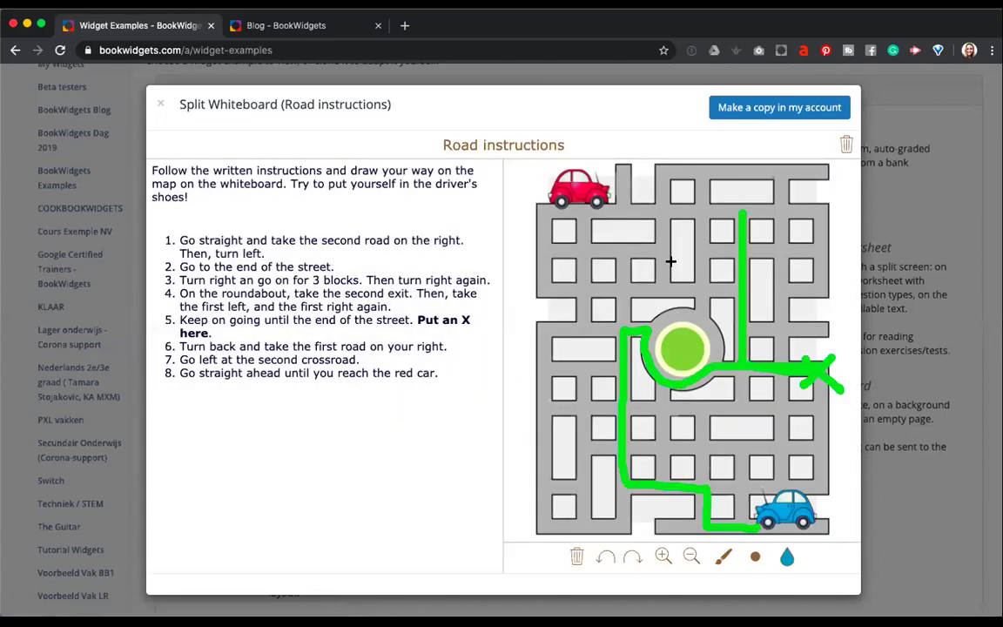
Clear the route drawn on the Road instructions map, then close the preview.
{"action": "left_click", "coordinate": [846, 143]}
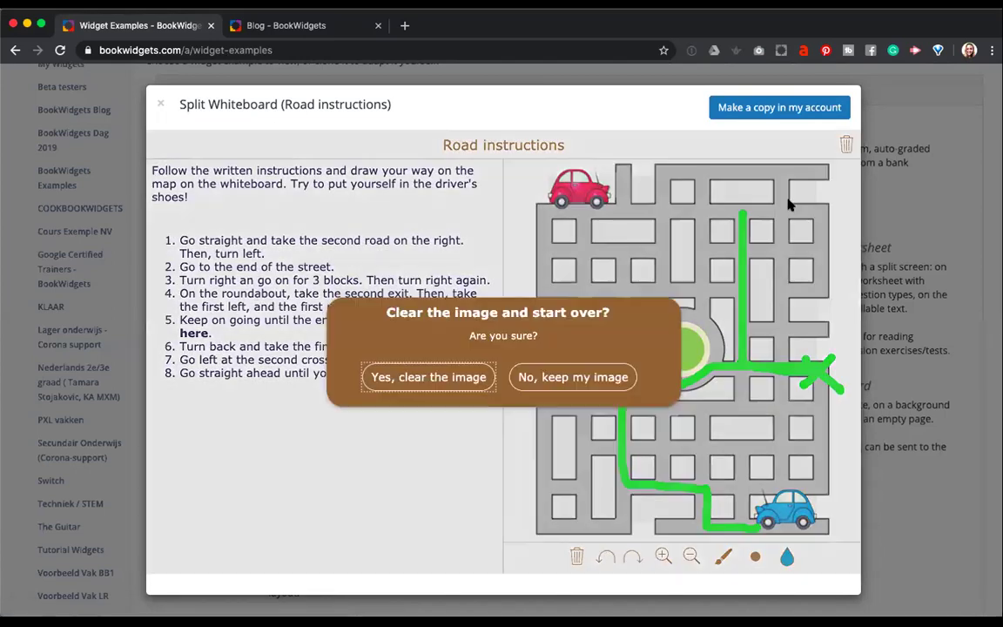
{"action": "left_click", "coordinate": [435, 377]}
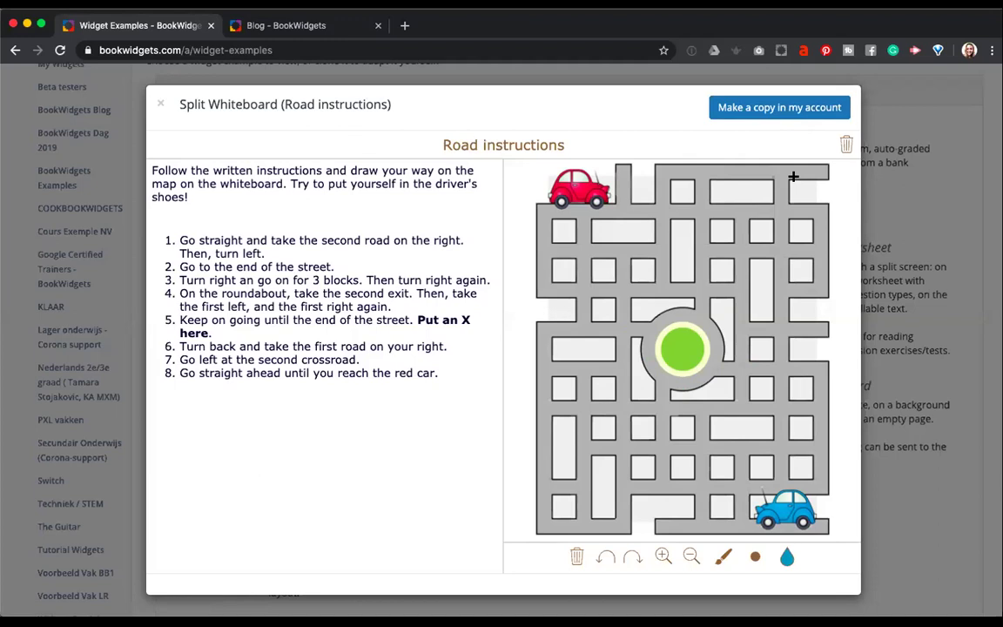
{"action": "left_click", "coordinate": [143, 94]}
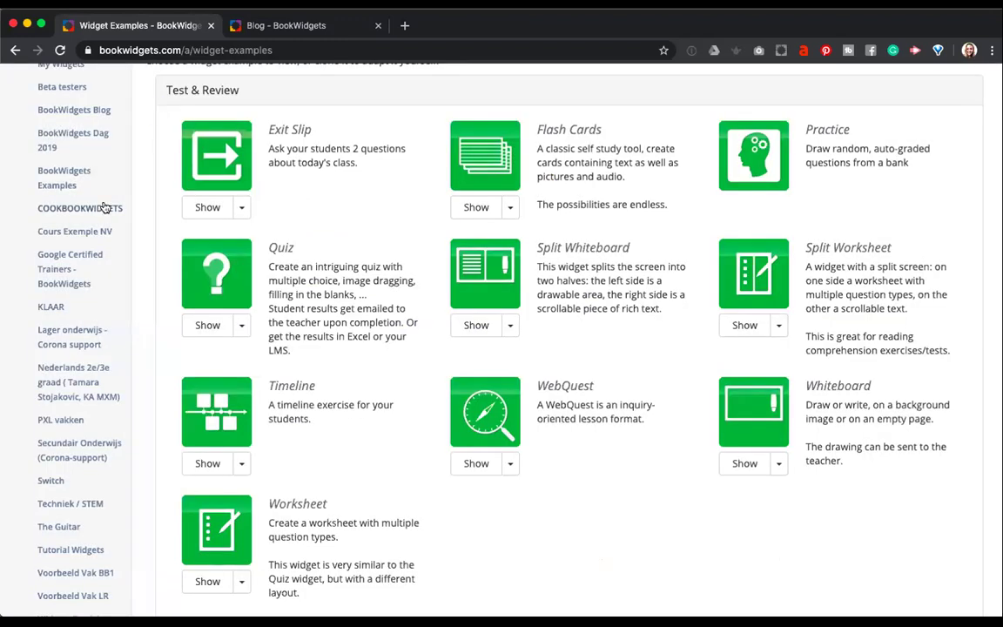
Return to the Home dashboard and bring up Choose Widget Type with Create a widget.
{"action": "scroll", "coordinate": [103, 207], "scroll_direction": "up", "scroll_amount": 3}
{"action": "left_click", "coordinate": [53, 165]}
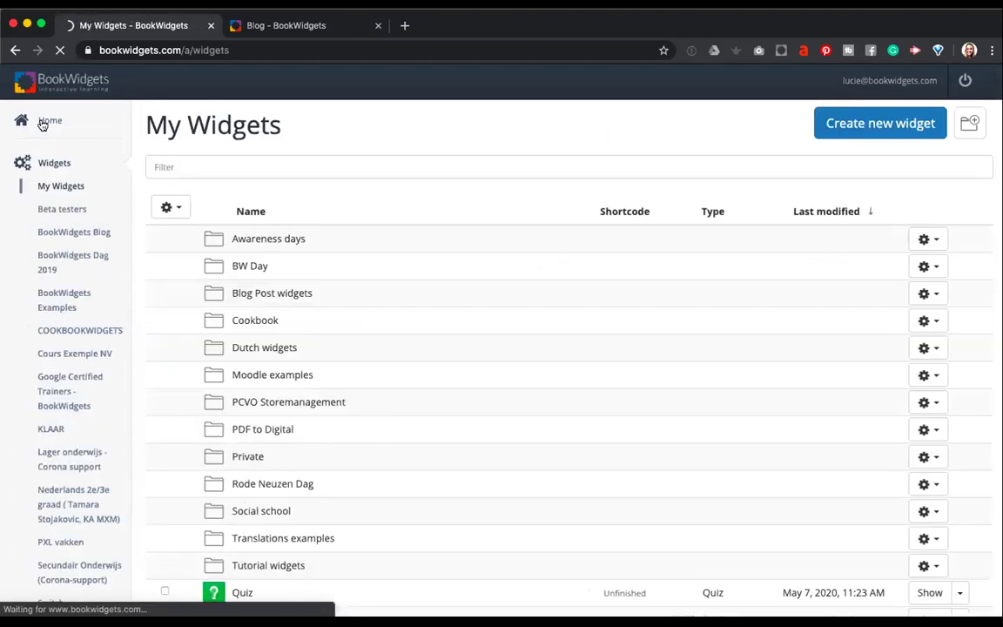
{"action": "left_click", "coordinate": [46, 122]}
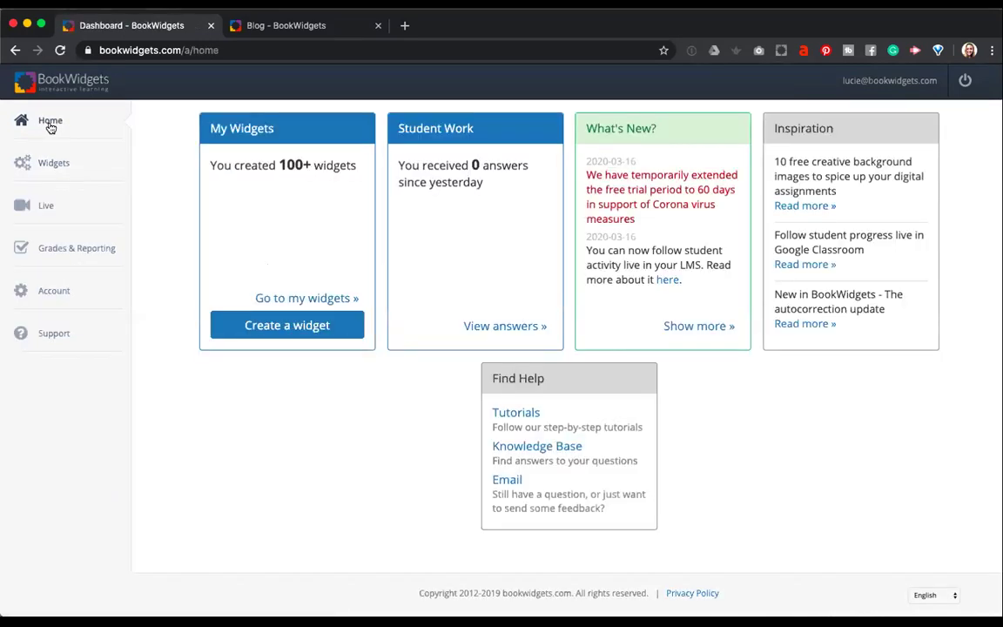
{"action": "left_click", "coordinate": [294, 328]}
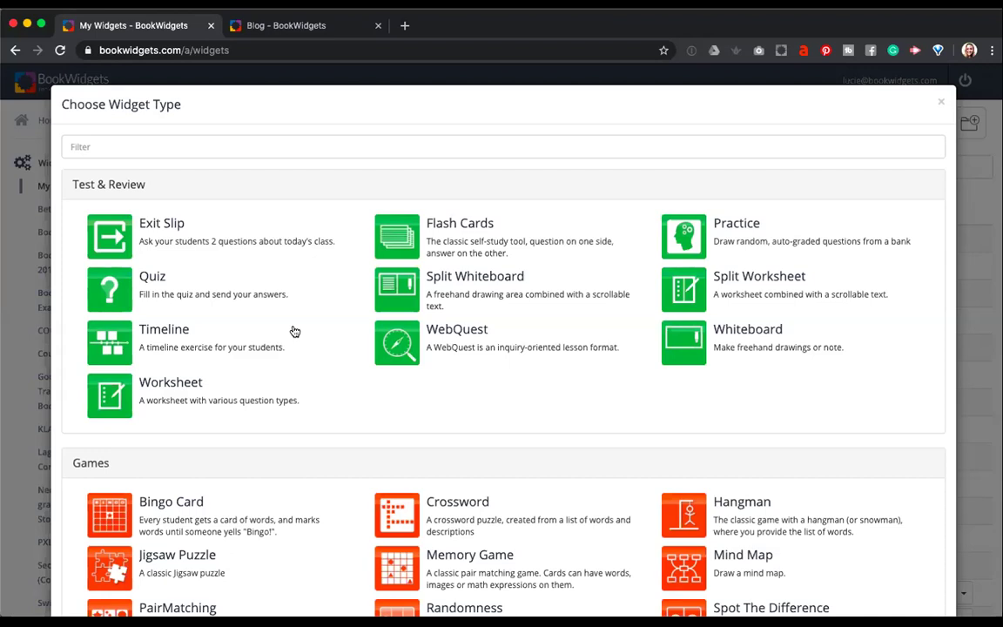
{"action": "scroll", "coordinate": [295, 332], "scroll_direction": "down", "scroll_amount": 3}
{"action": "scroll", "coordinate": [294, 331], "scroll_direction": "up", "scroll_amount": 2}
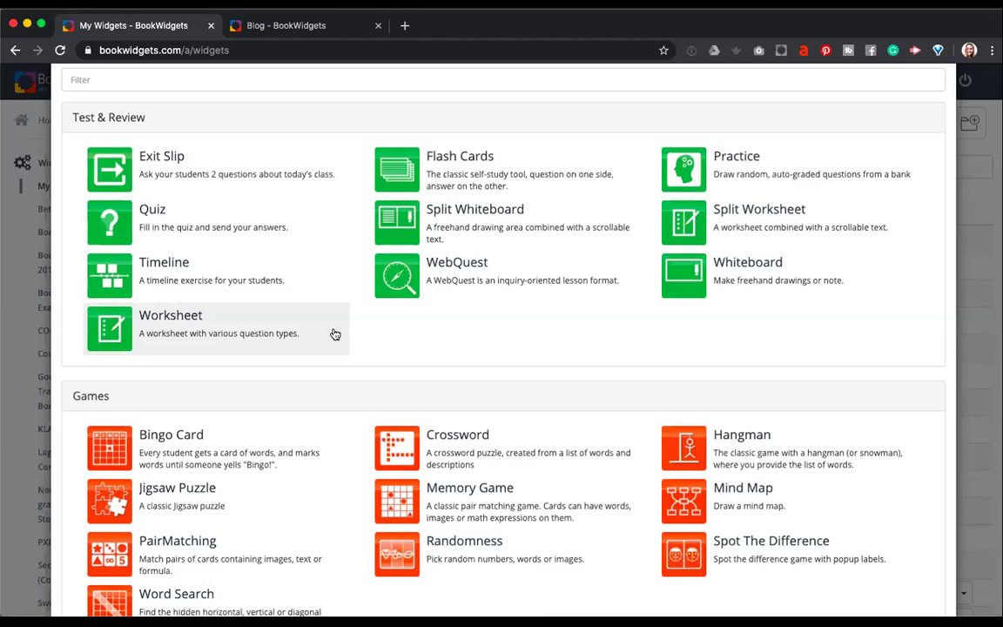
{"action": "scroll", "coordinate": [335, 334], "scroll_direction": "down", "scroll_amount": 3}
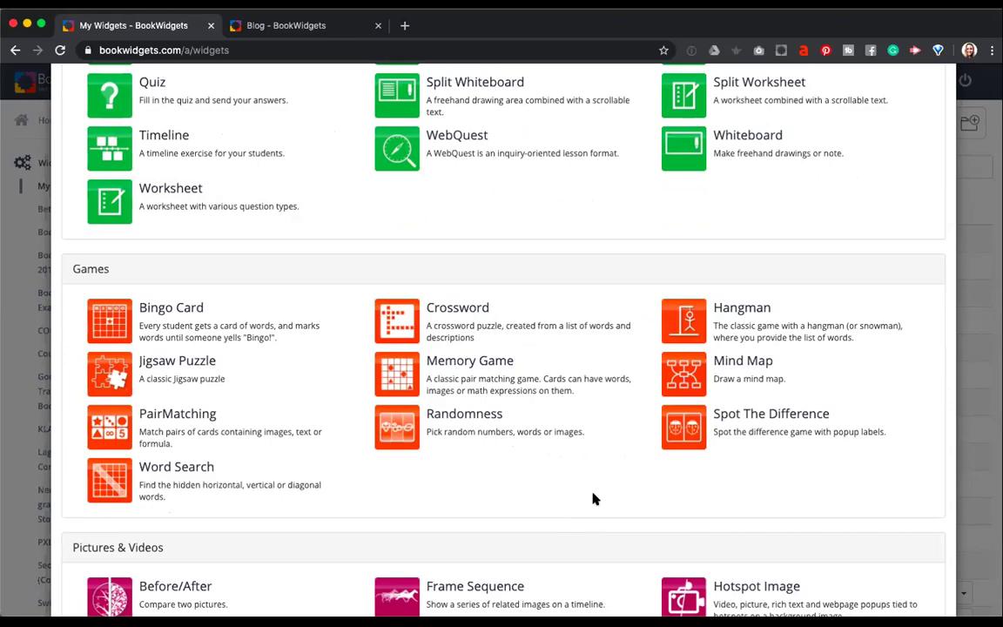
{"action": "scroll", "coordinate": [595, 499], "scroll_direction": "down", "scroll_amount": 1}
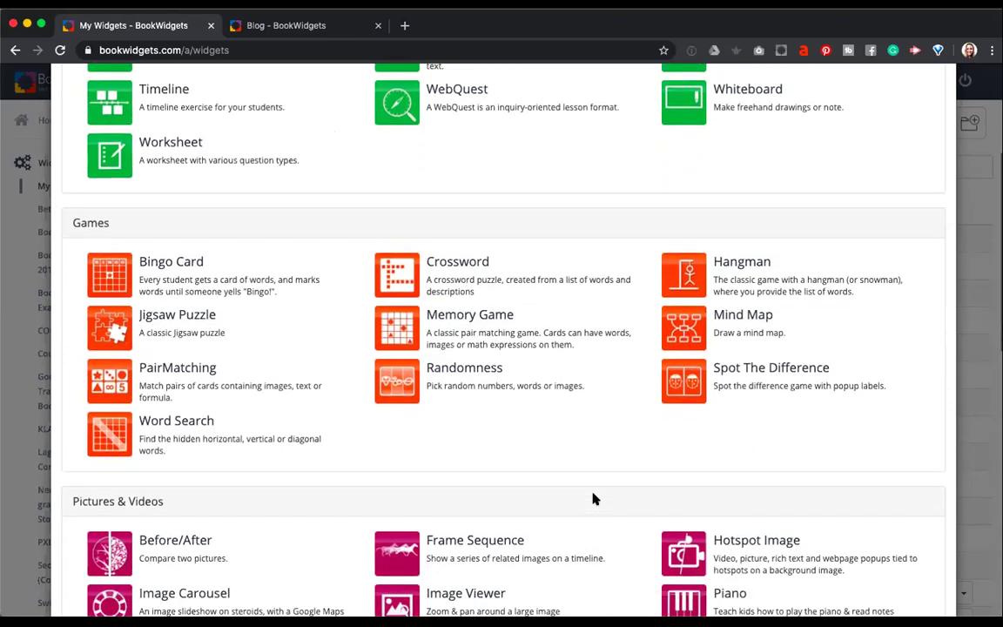
{"action": "scroll", "coordinate": [595, 495], "scroll_direction": "down", "scroll_amount": 3}
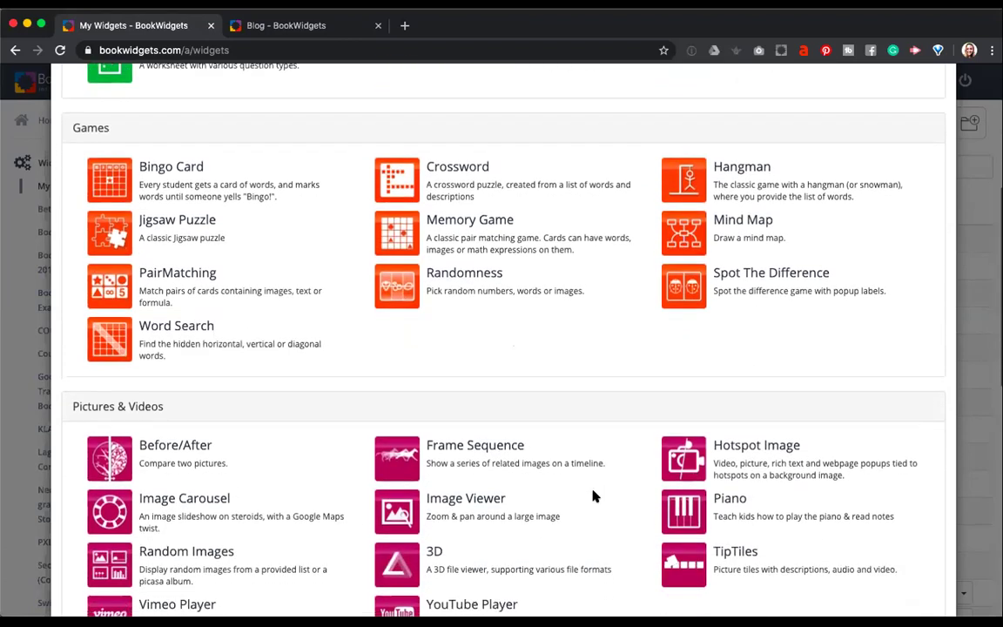
{"action": "scroll", "coordinate": [594, 495], "scroll_direction": "down", "scroll_amount": 3}
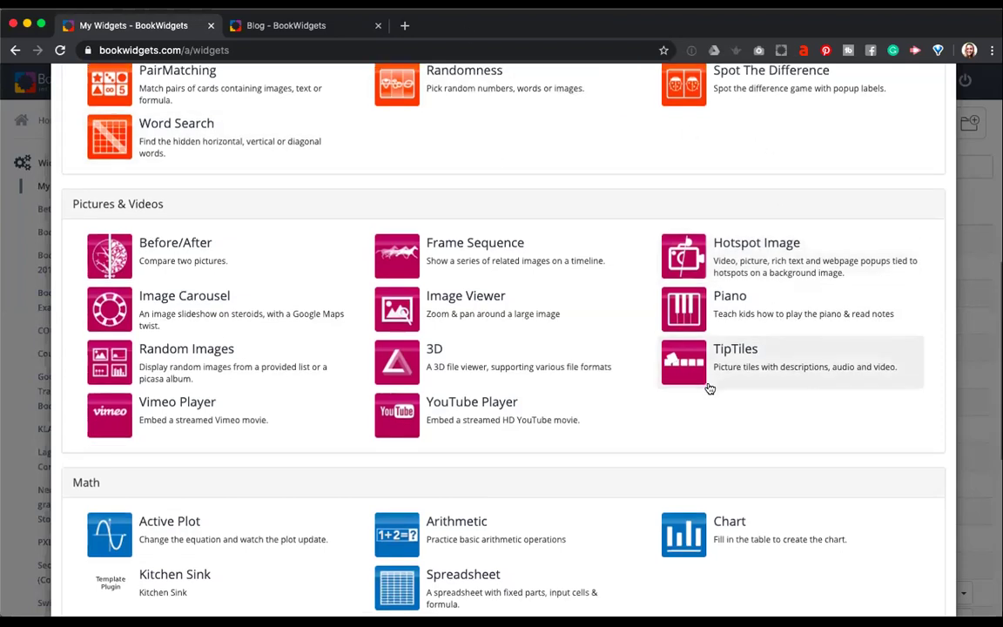
{"action": "scroll", "coordinate": [709, 389], "scroll_direction": "down", "scroll_amount": 3}
{"action": "scroll", "coordinate": [710, 388], "scroll_direction": "up", "scroll_amount": 2}
{"action": "scroll", "coordinate": [708, 389], "scroll_direction": "up", "scroll_amount": 1}
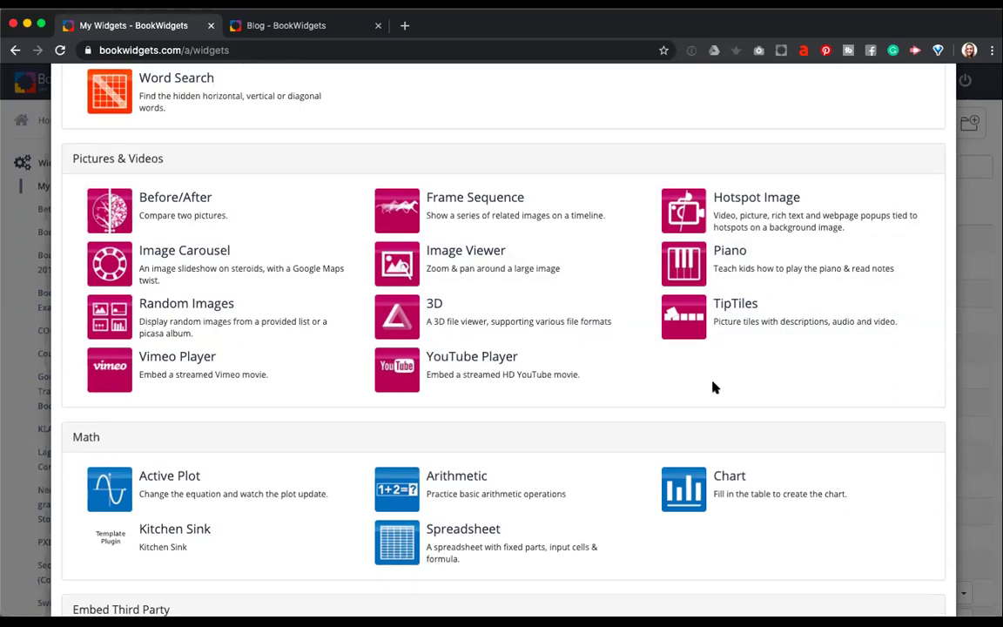
{"action": "scroll", "coordinate": [712, 387], "scroll_direction": "down", "scroll_amount": 1}
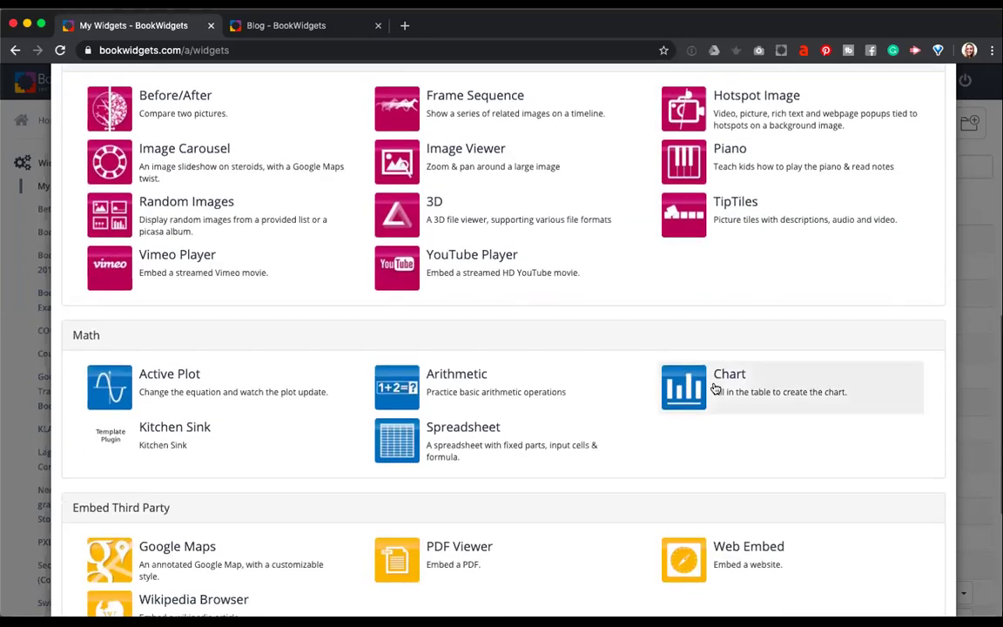
{"action": "scroll", "coordinate": [712, 387], "scroll_direction": "down", "scroll_amount": 1}
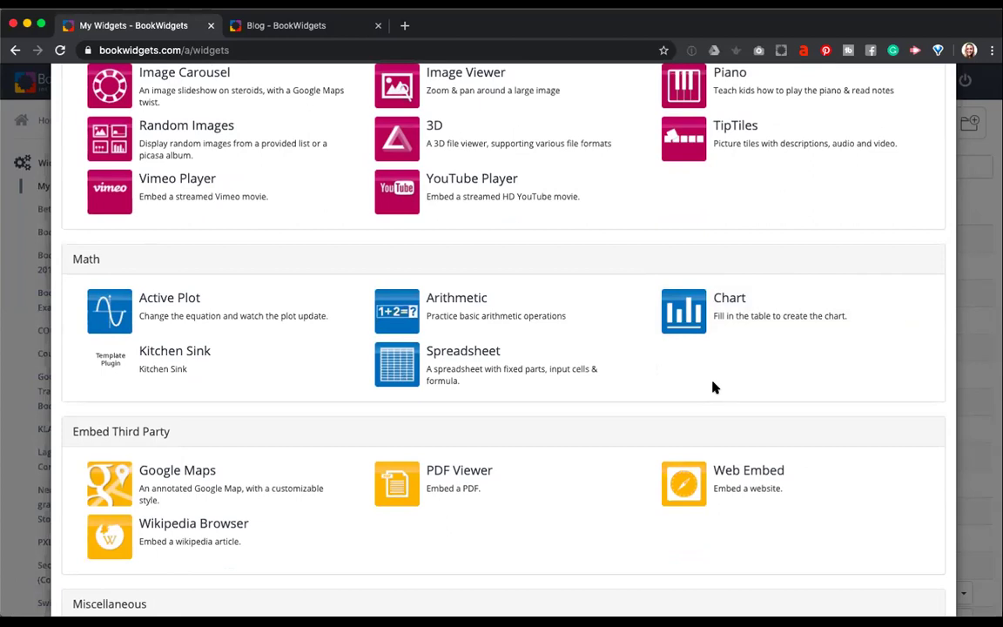
{"action": "scroll", "coordinate": [712, 386], "scroll_direction": "down", "scroll_amount": 3}
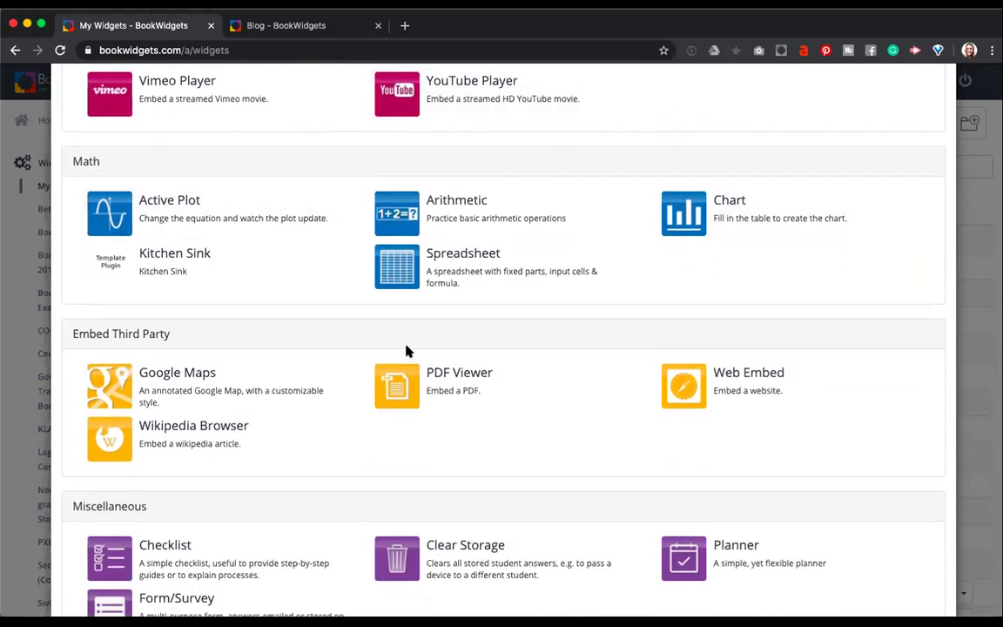
{"action": "scroll", "coordinate": [405, 348], "scroll_direction": "down", "scroll_amount": 2}
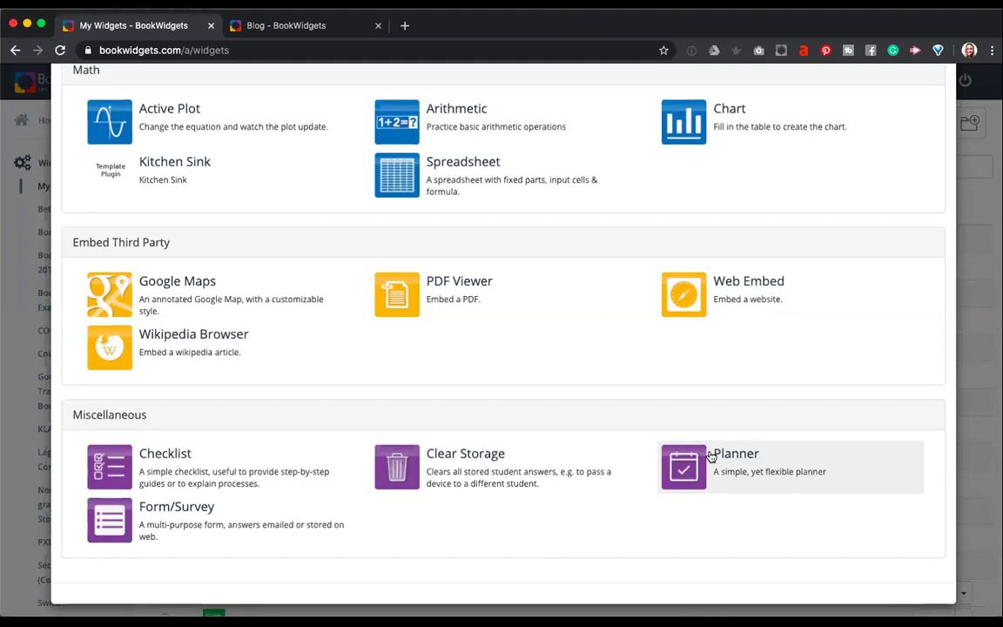
{"action": "scroll", "coordinate": [711, 457], "scroll_direction": "up", "scroll_amount": 2}
{"action": "scroll", "coordinate": [711, 457], "scroll_direction": "up", "scroll_amount": 10}
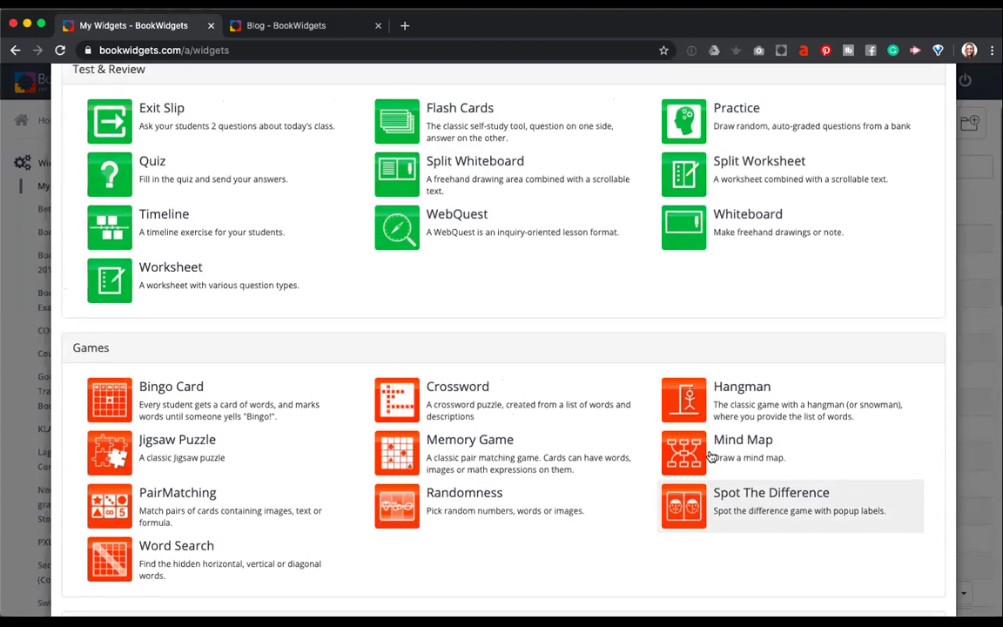
{"action": "scroll", "coordinate": [711, 457], "scroll_direction": "up", "scroll_amount": 3}
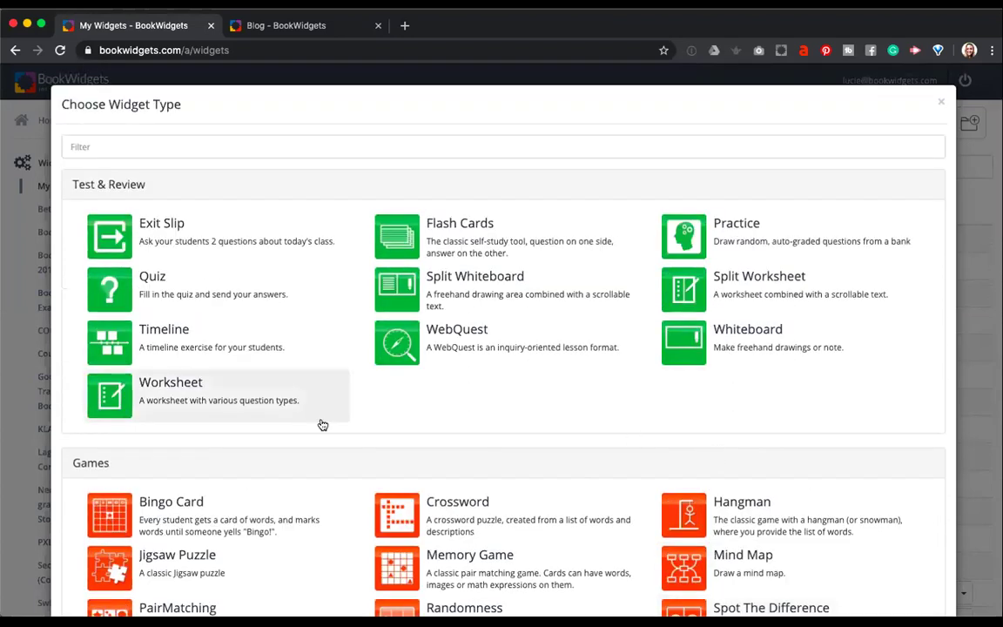
Create a Worksheet widget and name it 'Parts of the house'.
{"action": "left_click", "coordinate": [258, 411]}
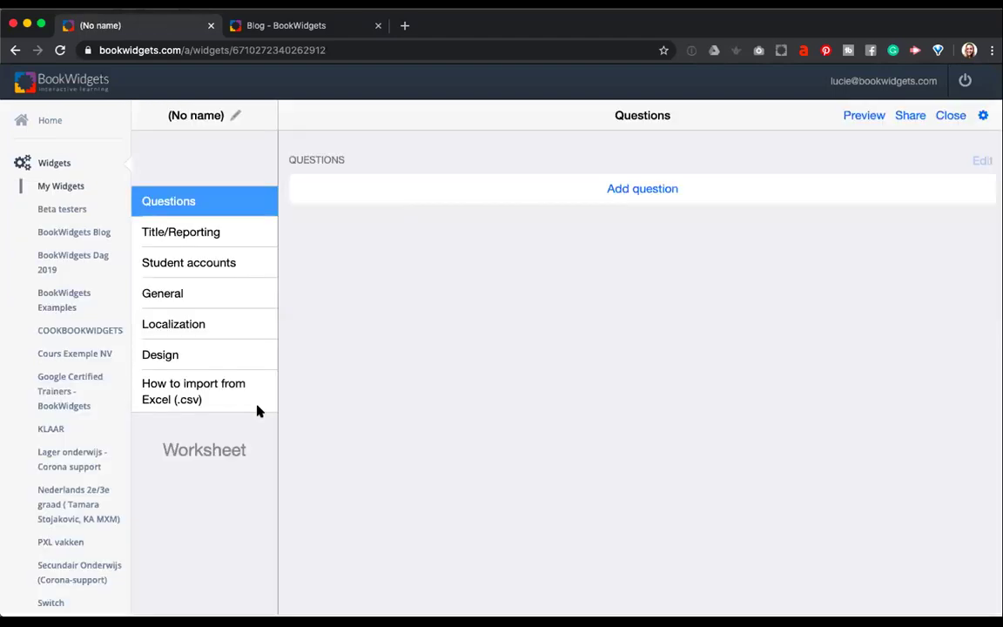
{"action": "left_click", "coordinate": [196, 115]}
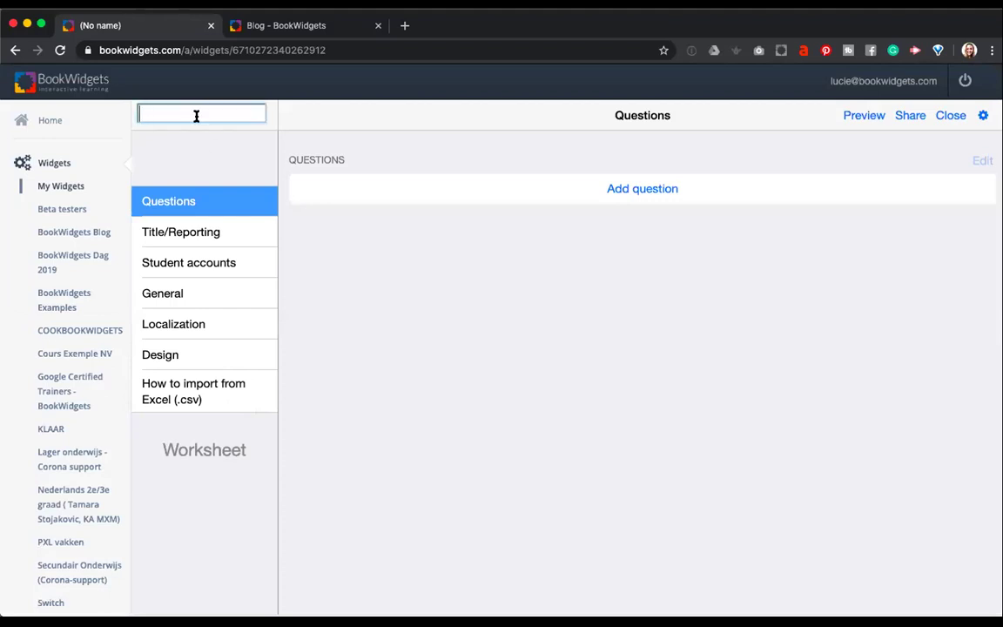
{"action": "type", "text": "Part of the house"}
{"action": "left_click", "coordinate": [162, 112]}
{"action": "type", "text": "s"}
{"action": "left_click", "coordinate": [226, 138]}
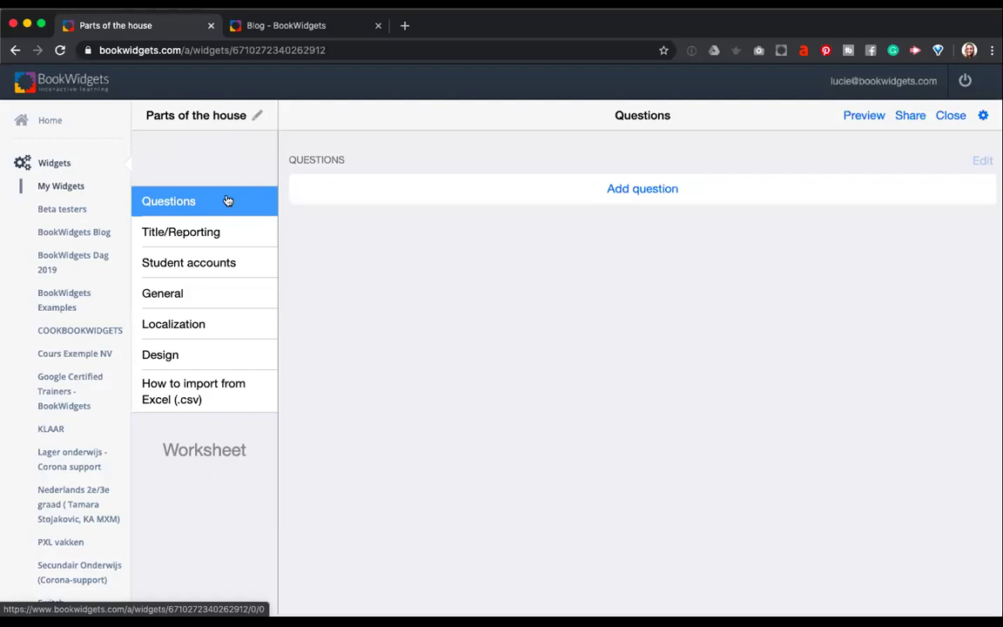
Add a first question and browse the question types, such as Text and multiple choice.
{"action": "left_click", "coordinate": [636, 192]}
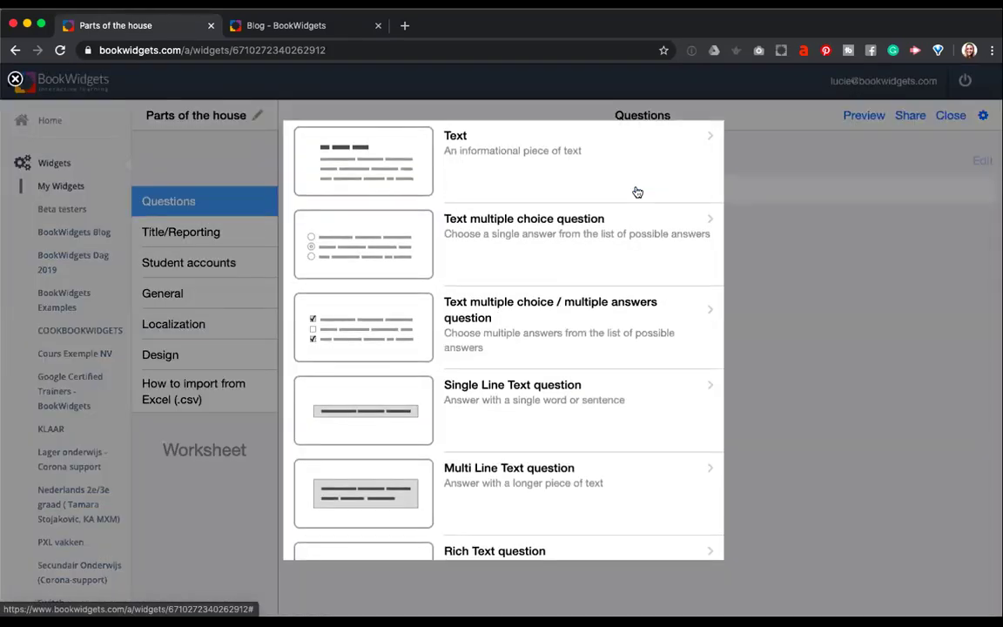
{"action": "scroll", "coordinate": [592, 286], "scroll_direction": "down", "scroll_amount": 5}
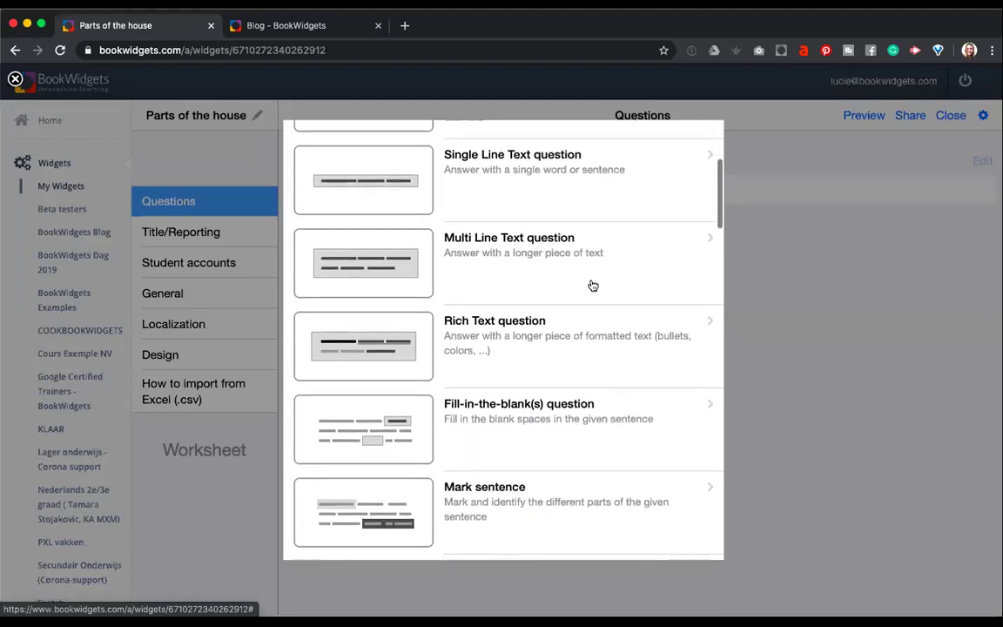
{"action": "scroll", "coordinate": [593, 286], "scroll_direction": "down", "scroll_amount": 15}
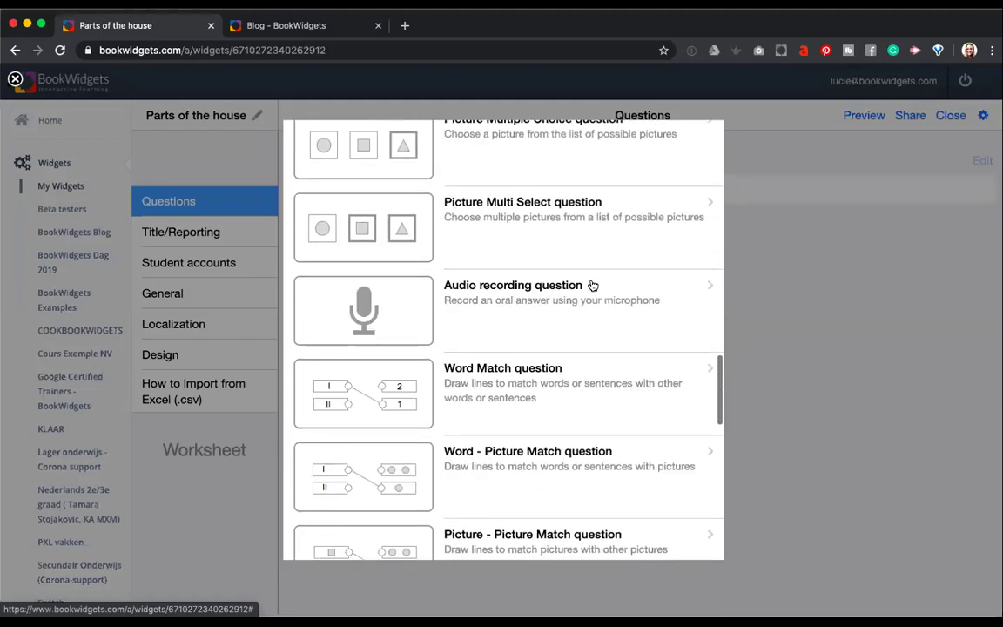
{"action": "scroll", "coordinate": [592, 285], "scroll_direction": "down", "scroll_amount": 10}
{"action": "scroll", "coordinate": [592, 286], "scroll_direction": "up", "scroll_amount": 11}
{"action": "scroll", "coordinate": [592, 286], "scroll_direction": "up", "scroll_amount": 15}
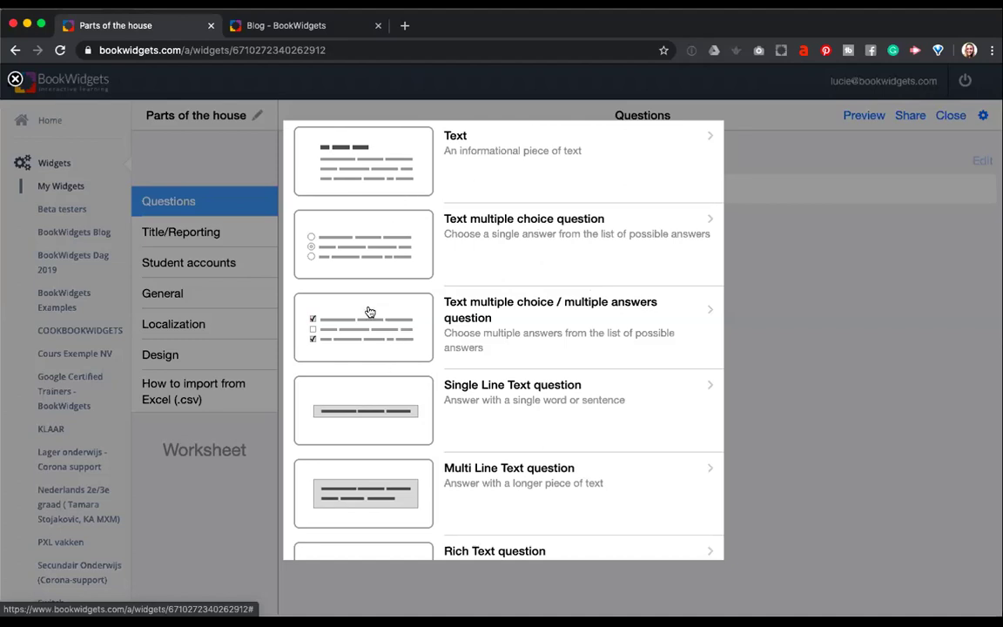
{"action": "scroll", "coordinate": [369, 312], "scroll_direction": "down", "scroll_amount": 3}
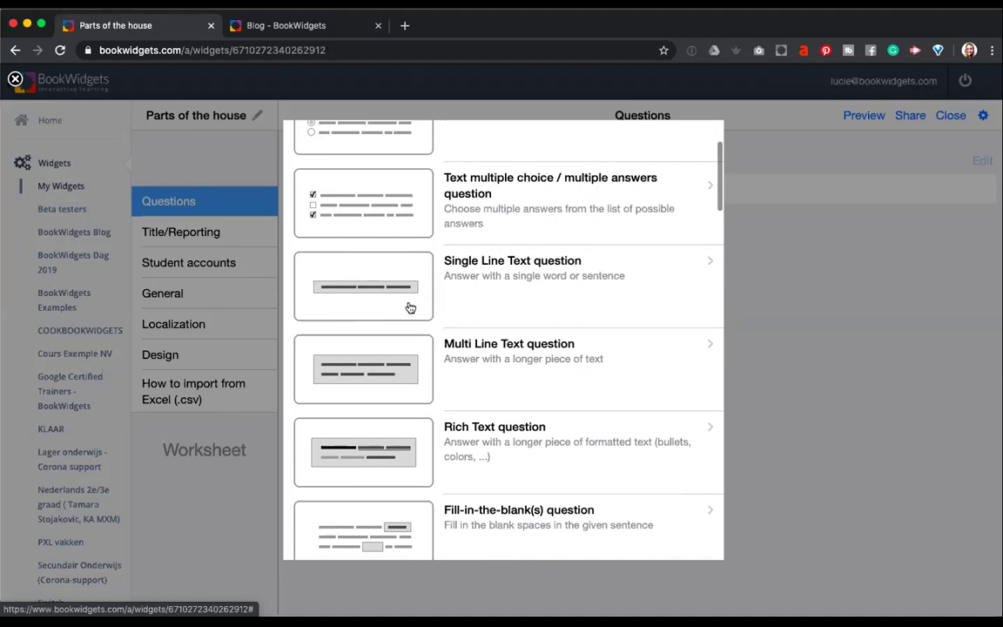
{"action": "scroll", "coordinate": [410, 307], "scroll_direction": "down", "scroll_amount": 2}
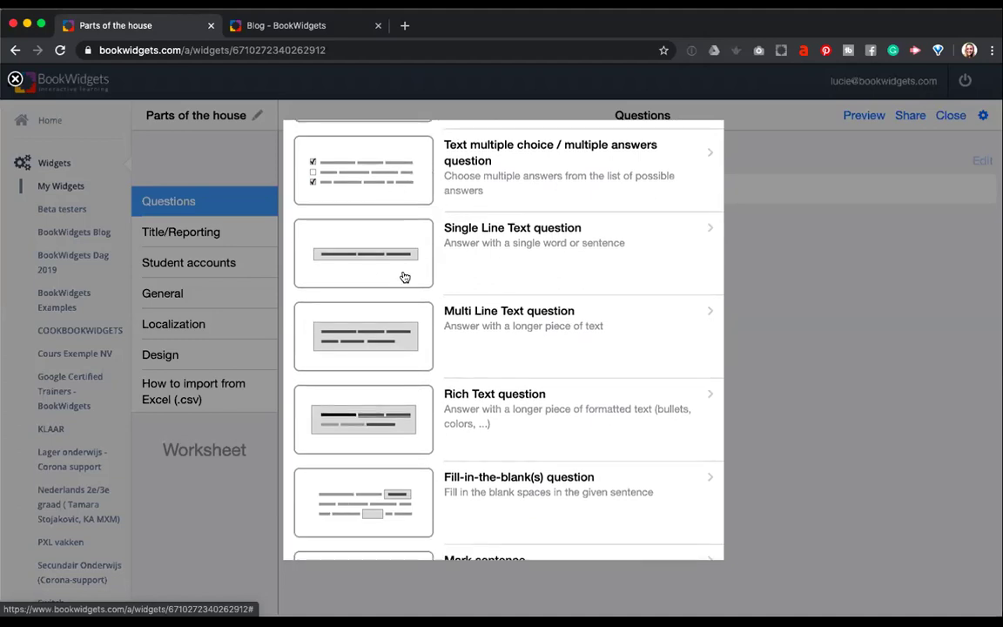
{"action": "scroll", "coordinate": [403, 278], "scroll_direction": "down", "scroll_amount": 2}
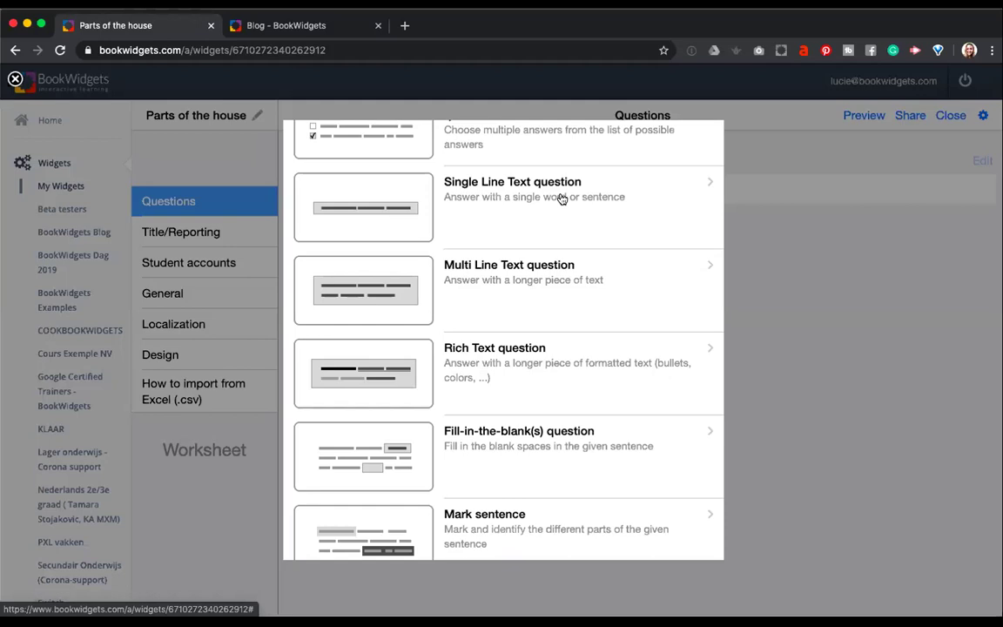
{"action": "scroll", "coordinate": [509, 309], "scroll_direction": "down", "scroll_amount": 1}
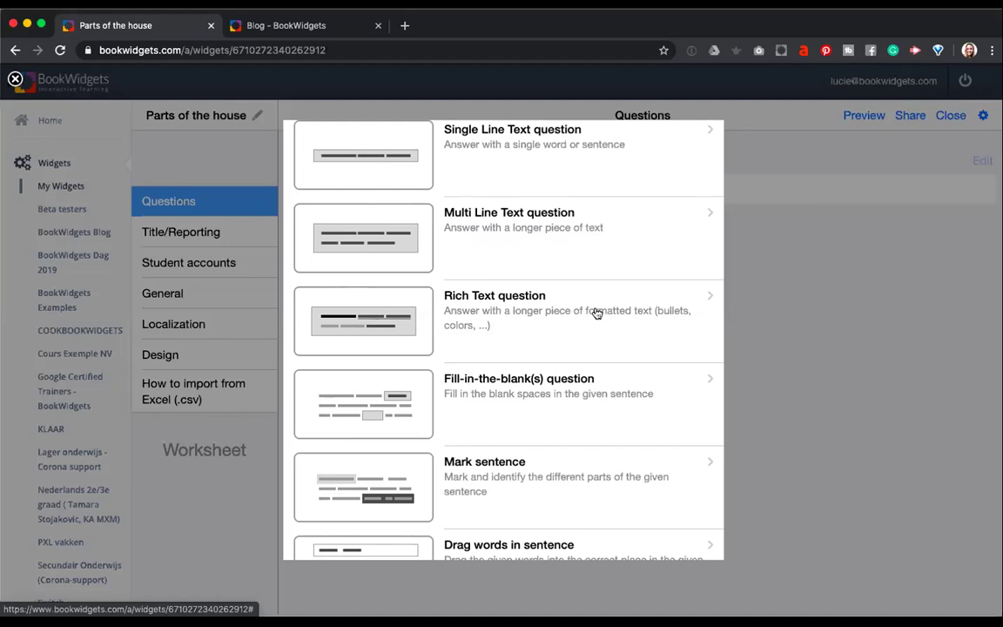
{"action": "scroll", "coordinate": [596, 313], "scroll_direction": "down", "scroll_amount": 4}
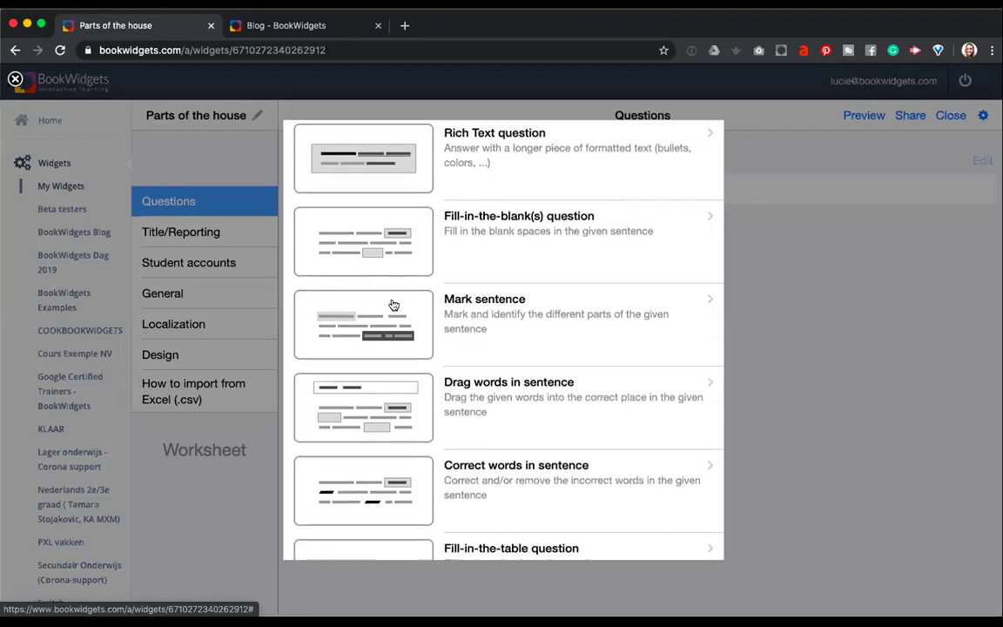
{"action": "scroll", "coordinate": [394, 305], "scroll_direction": "down", "scroll_amount": 2}
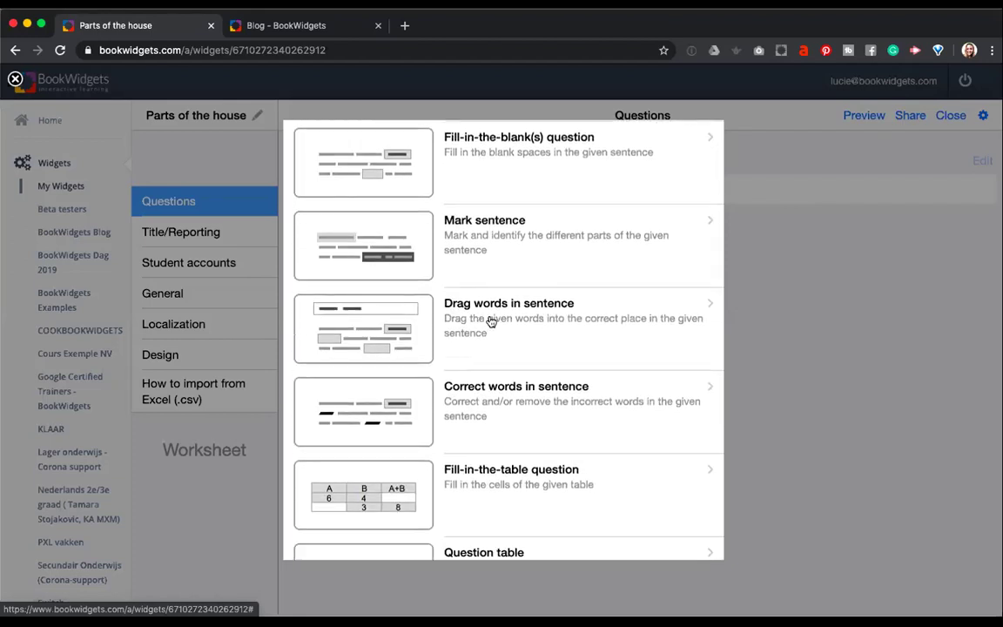
{"action": "scroll", "coordinate": [491, 322], "scroll_direction": "down", "scroll_amount": 1}
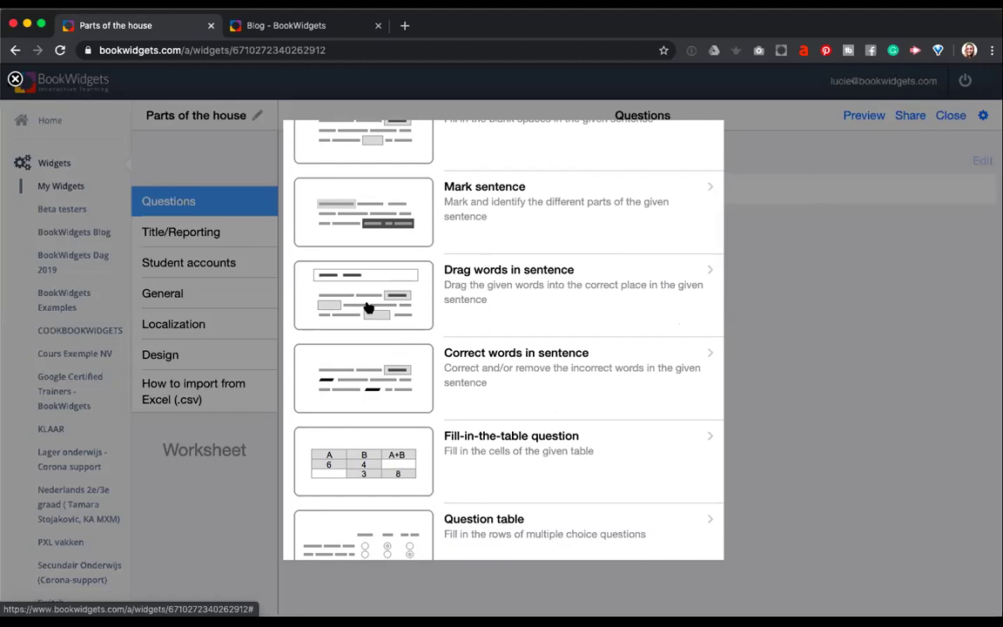
{"action": "scroll", "coordinate": [368, 308], "scroll_direction": "down", "scroll_amount": 2}
{"action": "scroll", "coordinate": [368, 308], "scroll_direction": "down", "scroll_amount": 1}
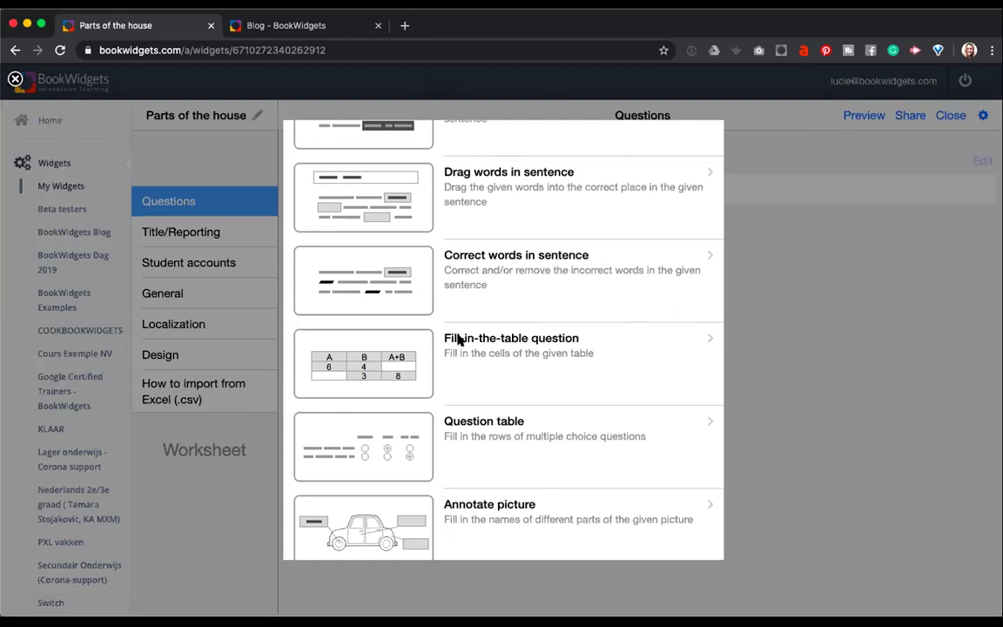
{"action": "scroll", "coordinate": [513, 328], "scroll_direction": "down", "scroll_amount": 1}
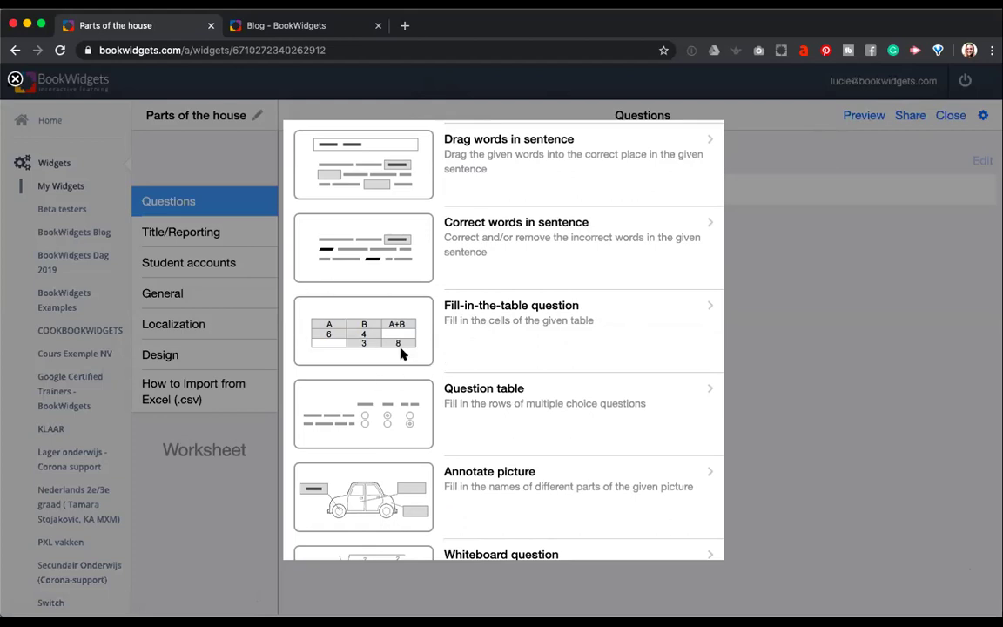
{"action": "scroll", "coordinate": [403, 352], "scroll_direction": "down", "scroll_amount": 4}
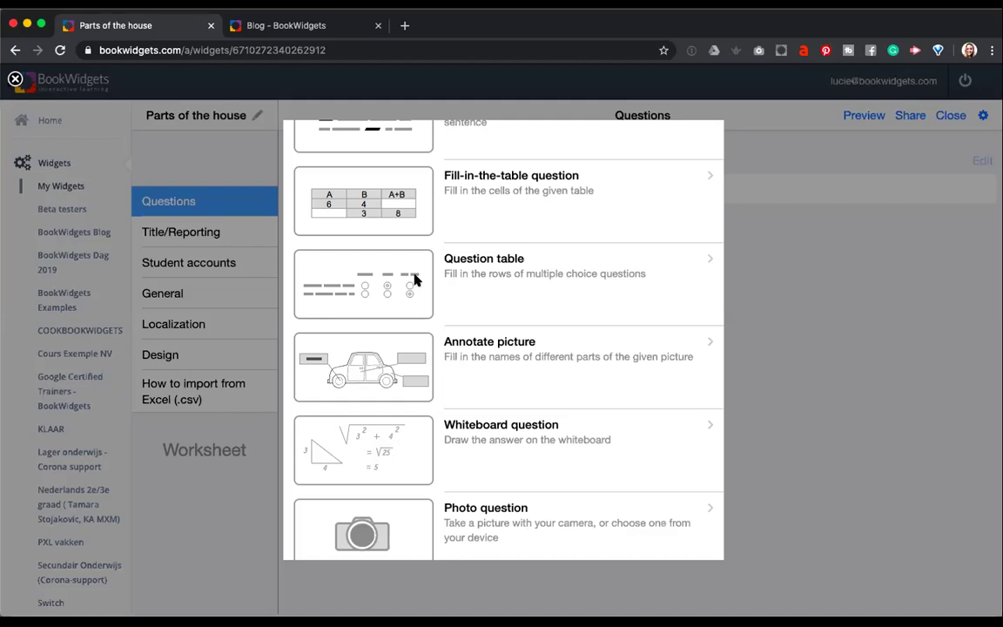
{"action": "scroll", "coordinate": [423, 329], "scroll_direction": "down", "scroll_amount": 3}
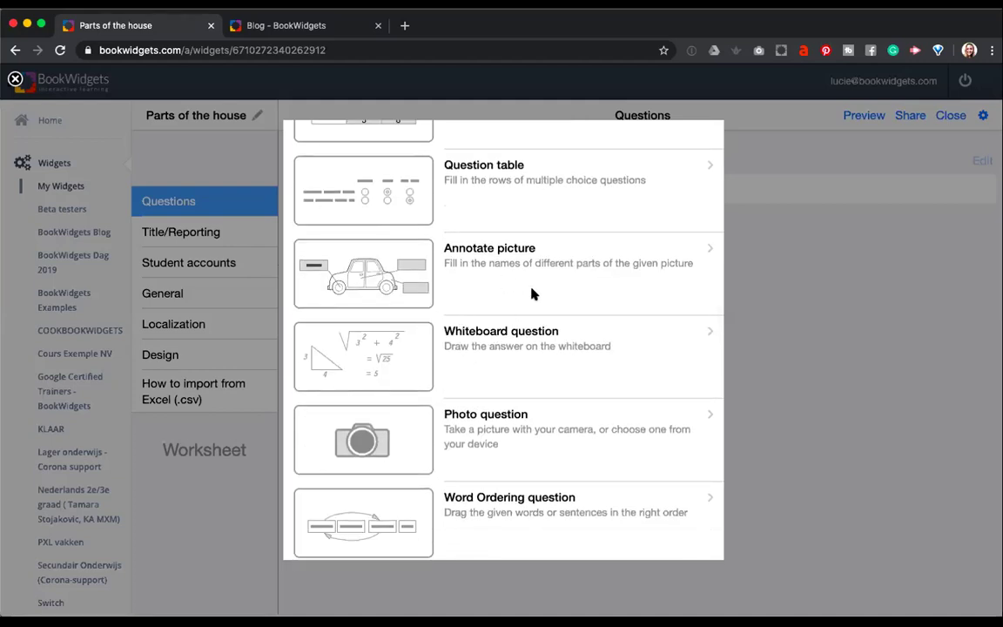
{"action": "scroll", "coordinate": [534, 294], "scroll_direction": "down", "scroll_amount": 2}
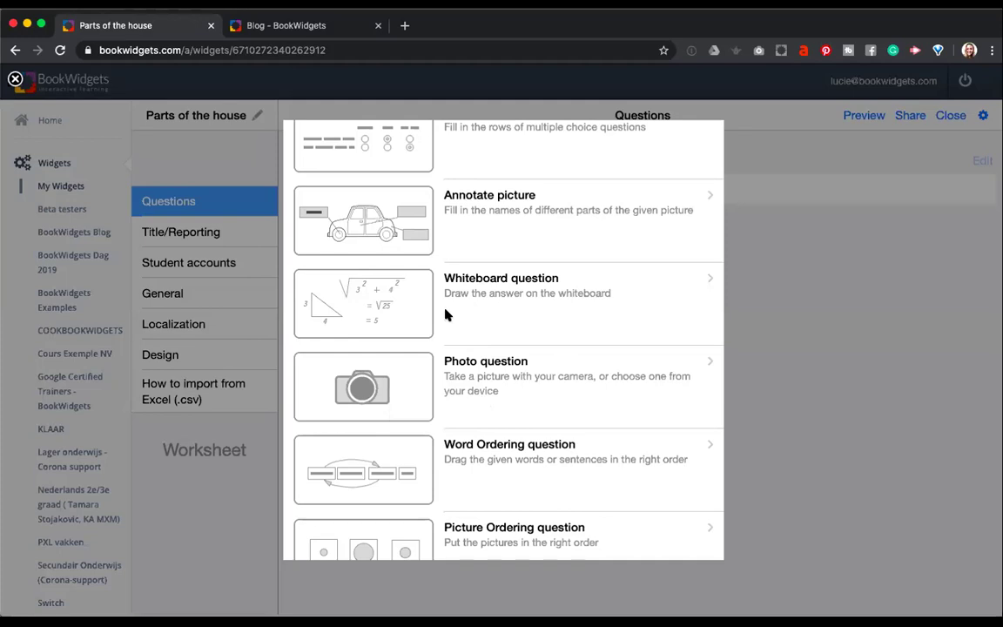
{"action": "scroll", "coordinate": [447, 315], "scroll_direction": "down", "scroll_amount": 5}
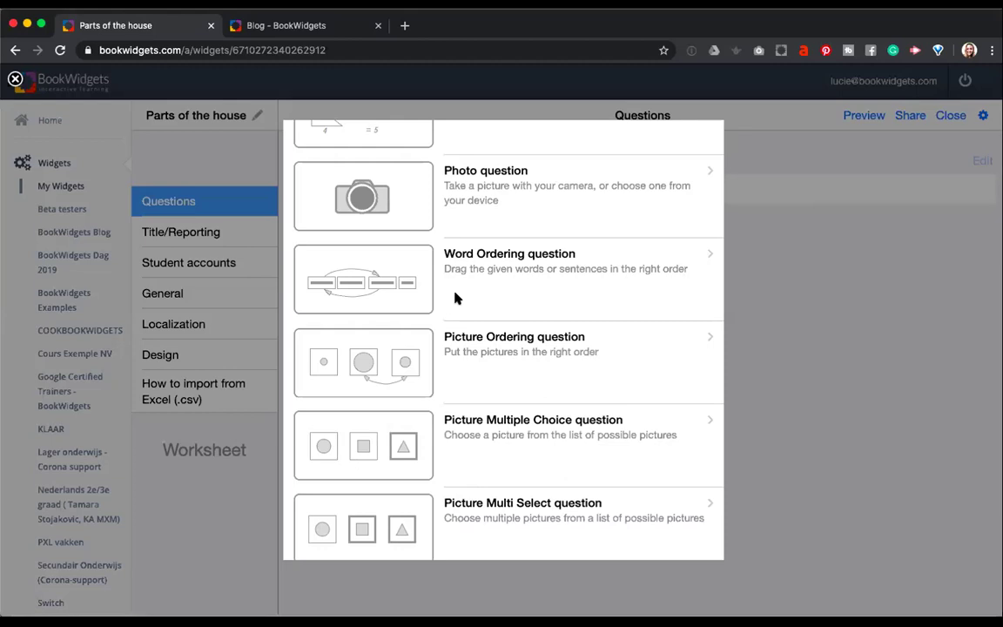
{"action": "scroll", "coordinate": [467, 383], "scroll_direction": "down", "scroll_amount": 2}
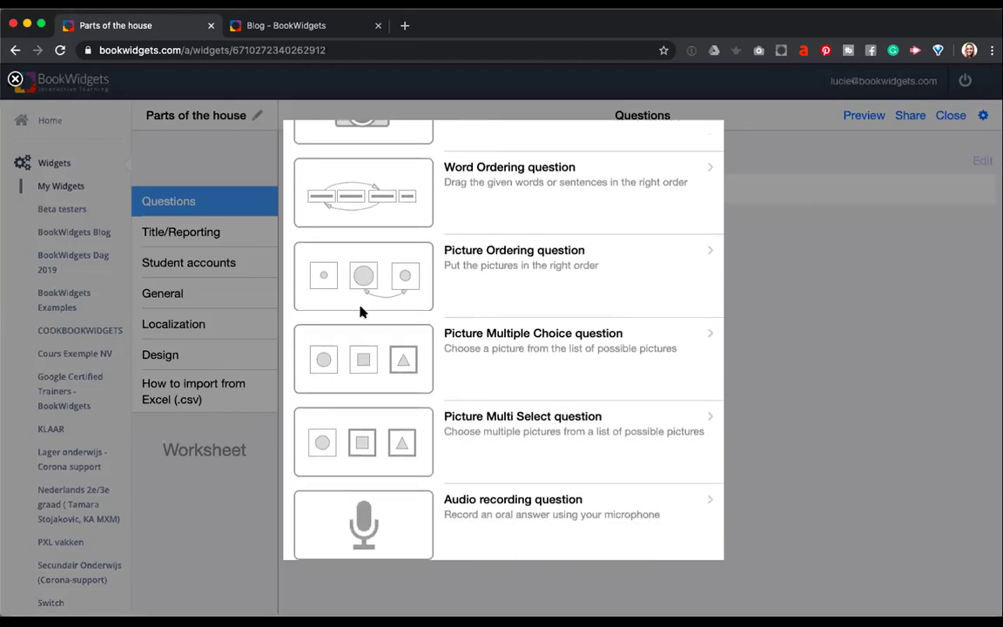
{"action": "scroll", "coordinate": [363, 312], "scroll_direction": "down", "scroll_amount": 2}
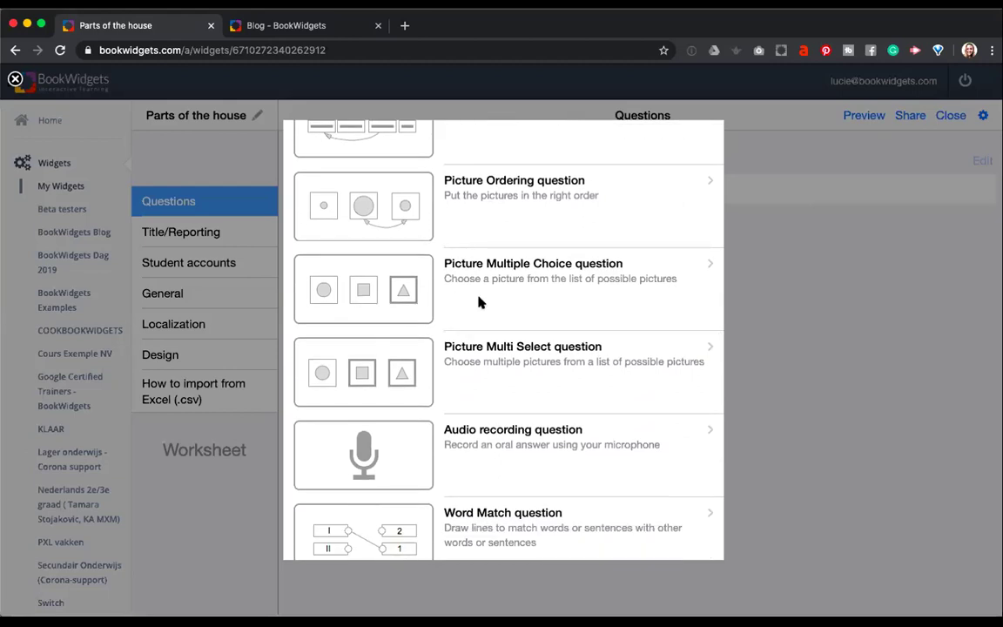
{"action": "scroll", "coordinate": [483, 363], "scroll_direction": "down", "scroll_amount": 2}
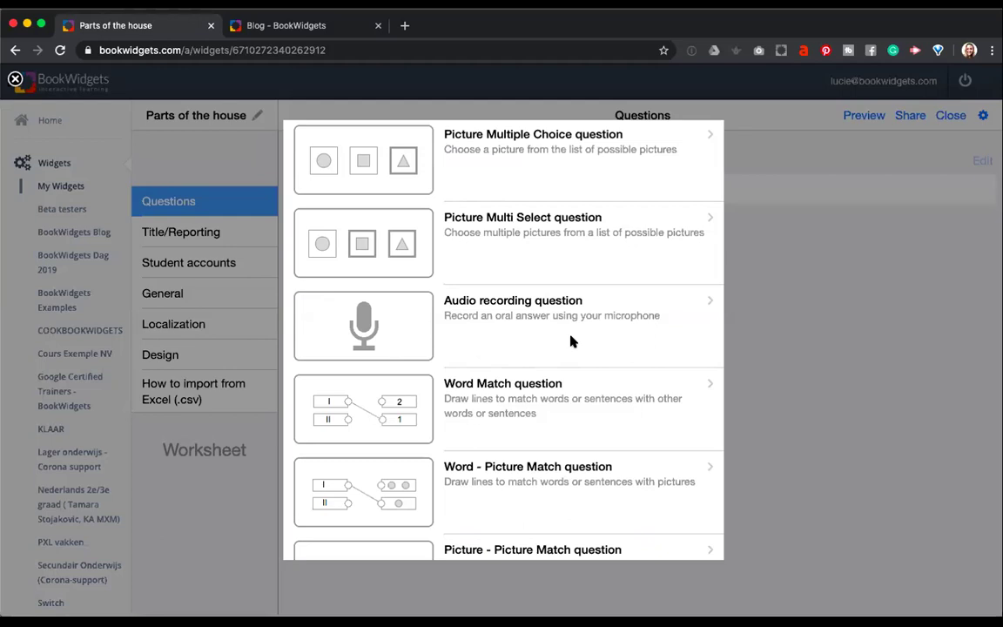
{"action": "scroll", "coordinate": [571, 341], "scroll_direction": "down", "scroll_amount": 2}
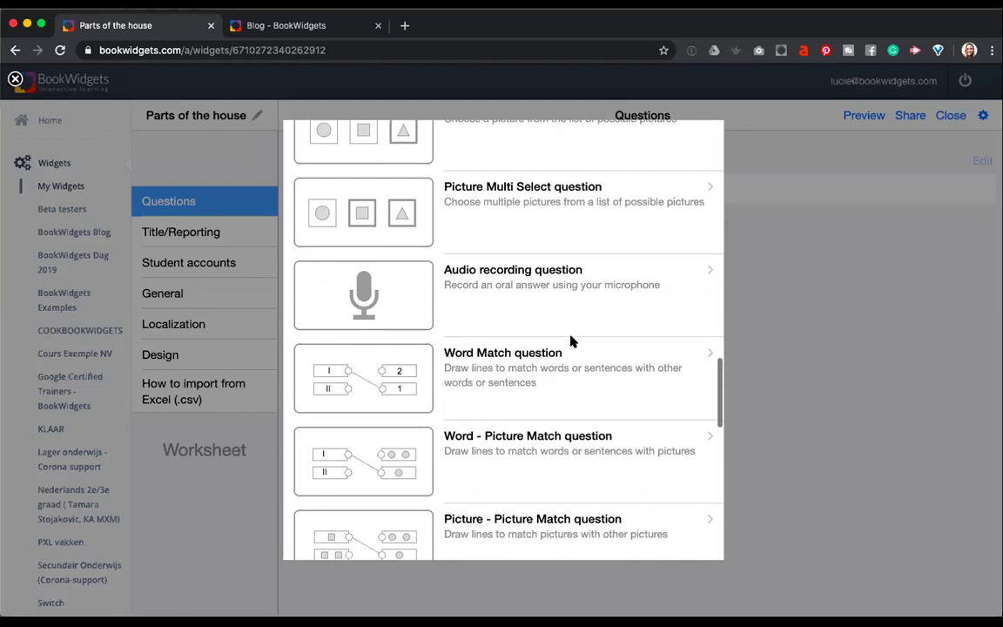
{"action": "scroll", "coordinate": [571, 341], "scroll_direction": "down", "scroll_amount": 2}
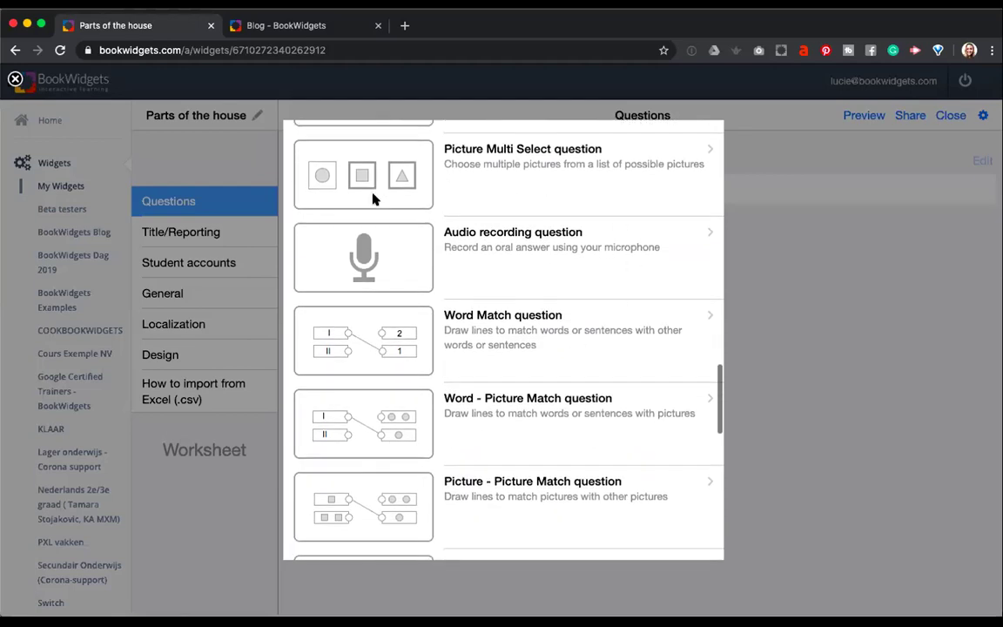
{"action": "scroll", "coordinate": [341, 414], "scroll_direction": "down", "scroll_amount": 4}
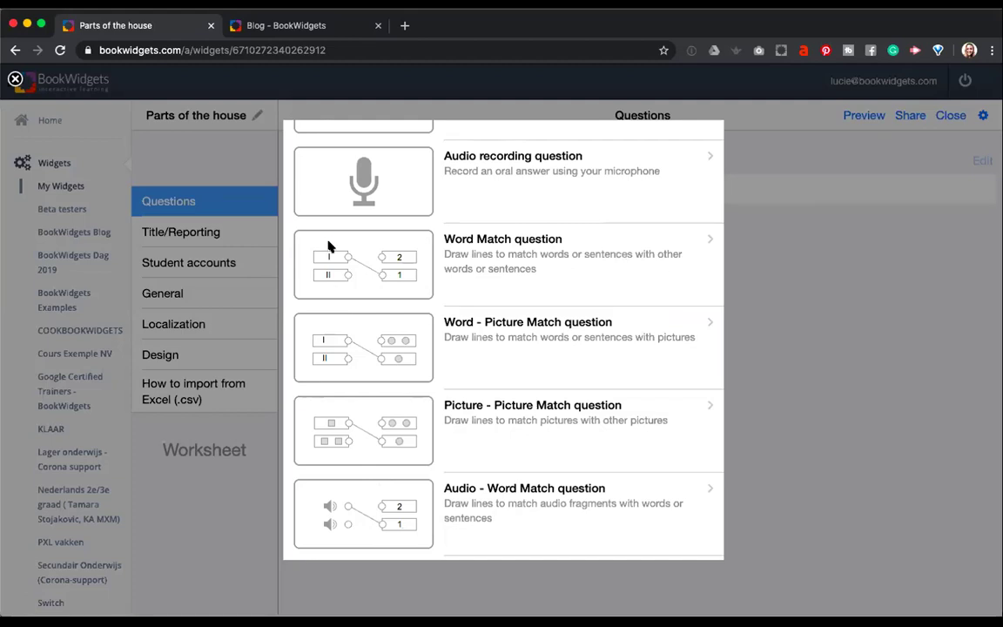
{"action": "scroll", "coordinate": [380, 401], "scroll_direction": "down", "scroll_amount": 5}
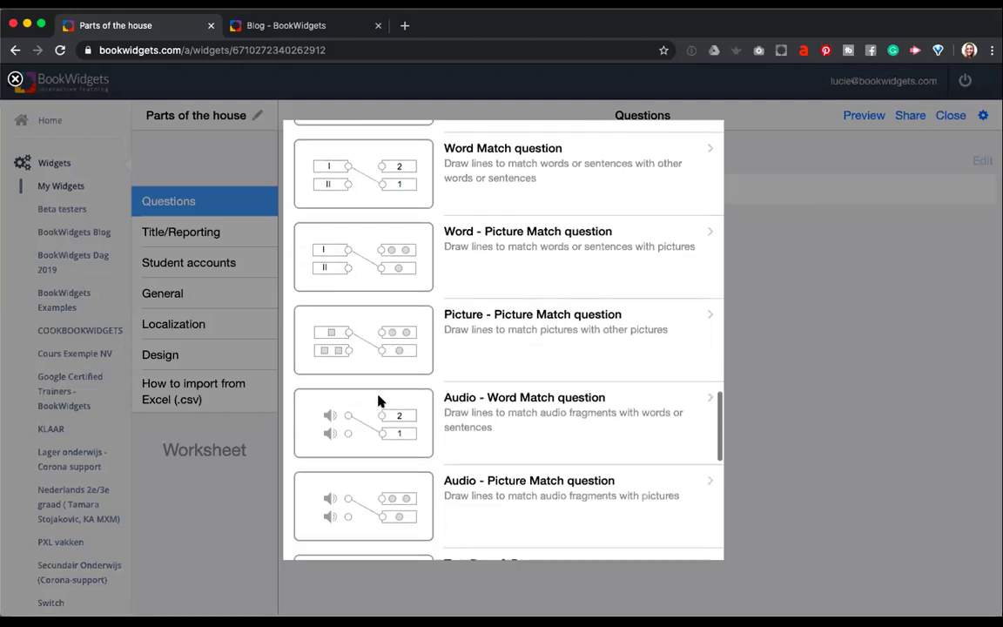
{"action": "scroll", "coordinate": [381, 365], "scroll_direction": "down", "scroll_amount": 4}
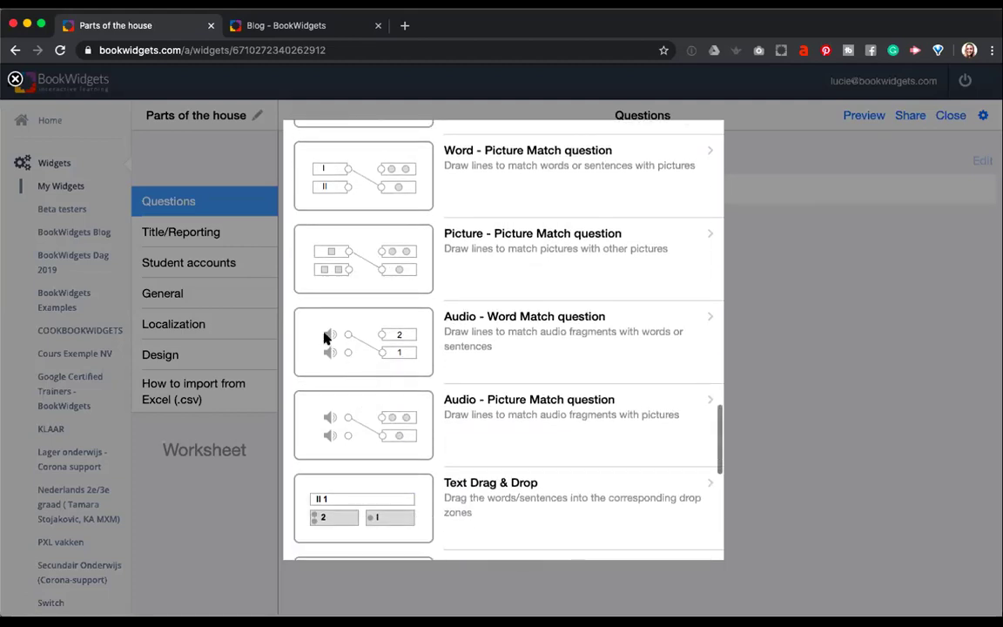
{"action": "scroll", "coordinate": [381, 374], "scroll_direction": "down", "scroll_amount": 4}
{"action": "scroll", "coordinate": [395, 393], "scroll_direction": "down", "scroll_amount": 8}
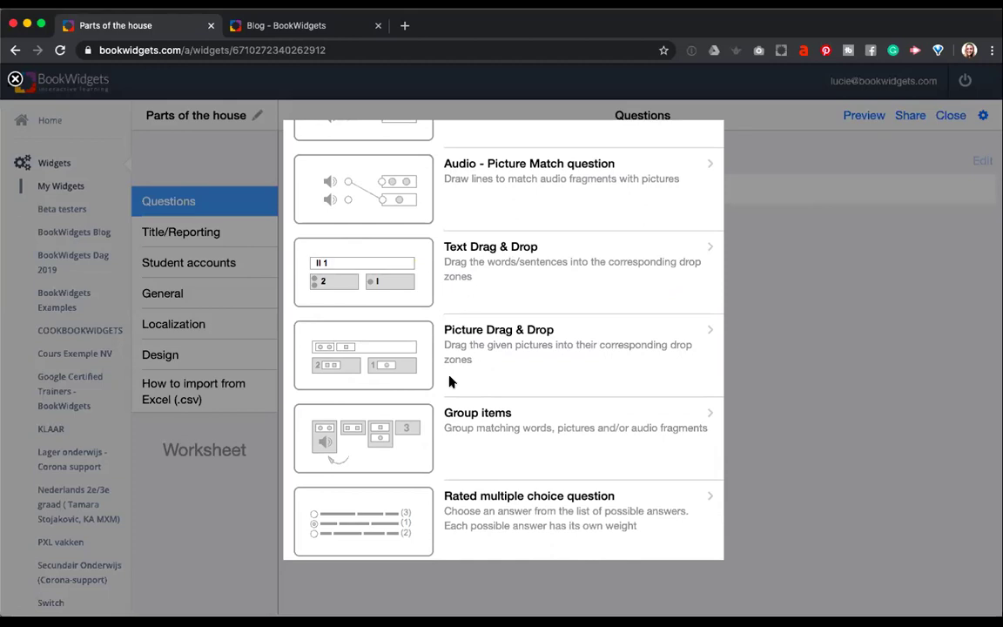
{"action": "scroll", "coordinate": [453, 380], "scroll_direction": "down", "scroll_amount": 3}
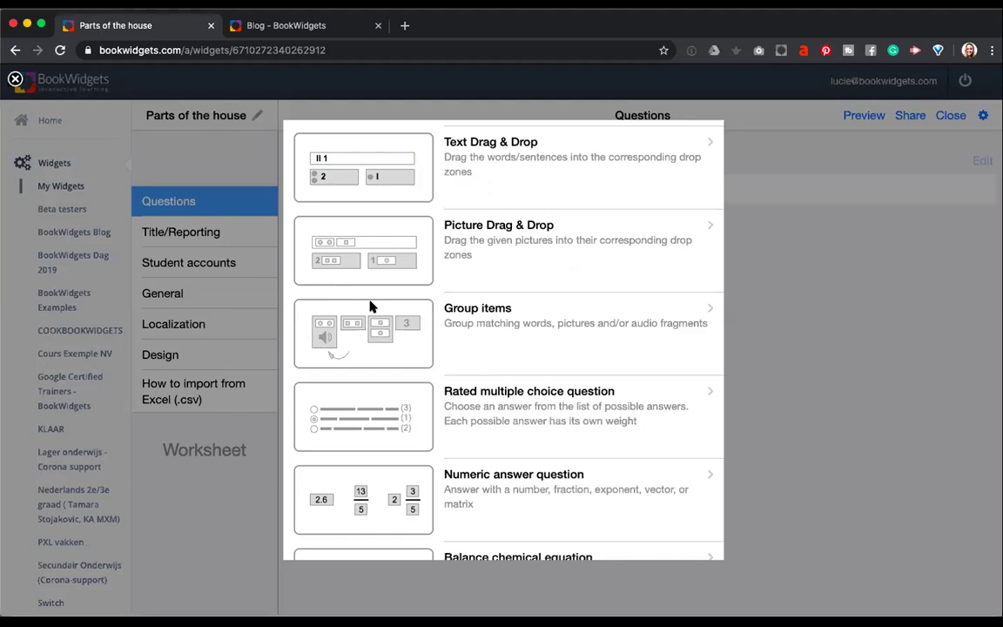
{"action": "scroll", "coordinate": [476, 349], "scroll_direction": "down", "scroll_amount": 2}
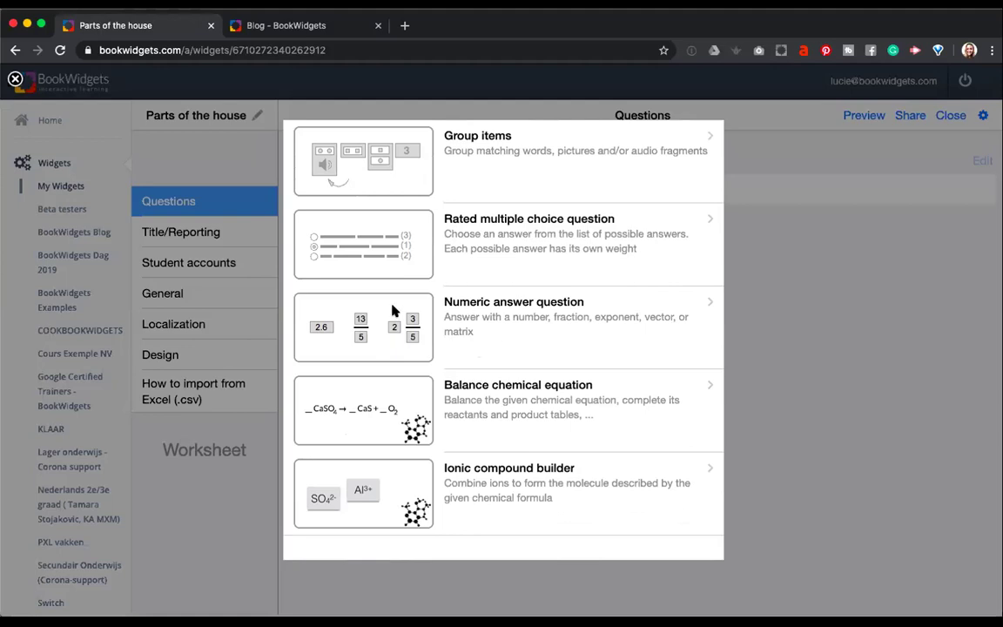
{"action": "scroll", "coordinate": [393, 310], "scroll_direction": "up", "scroll_amount": 2}
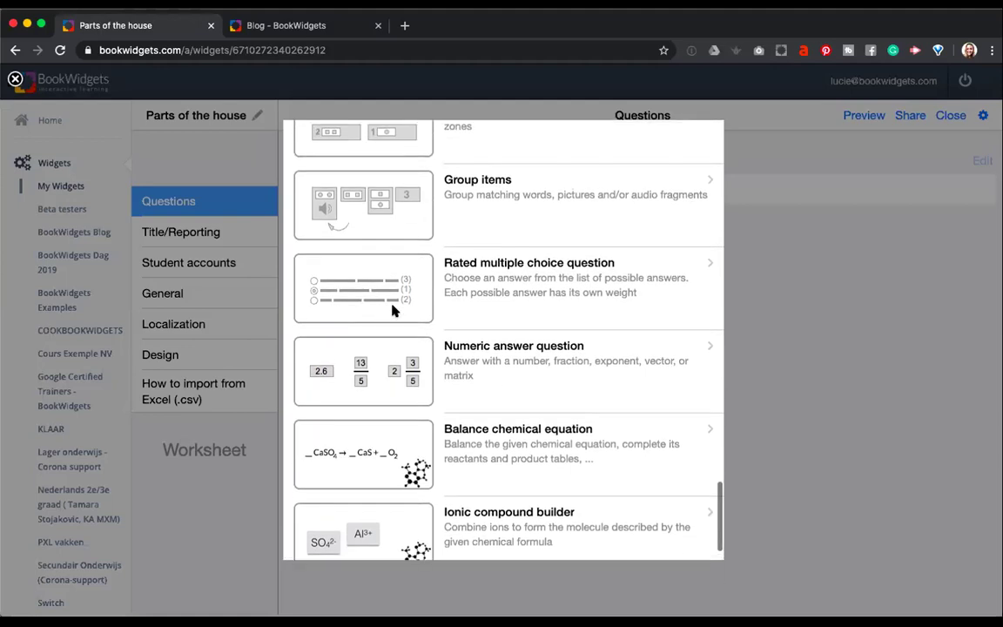
{"action": "scroll", "coordinate": [393, 310], "scroll_direction": "up", "scroll_amount": 10}
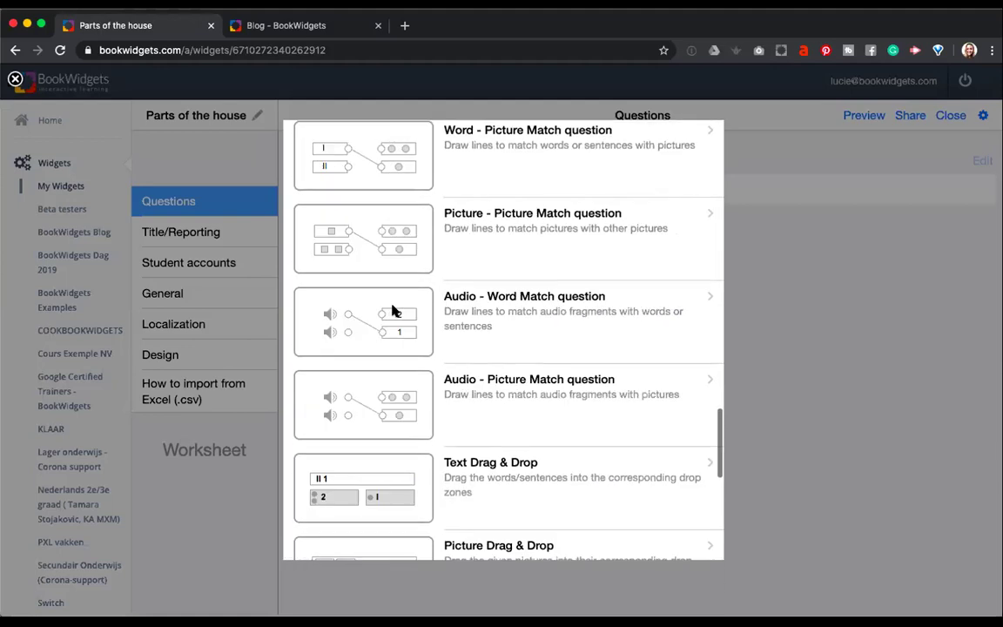
{"action": "scroll", "coordinate": [393, 311], "scroll_direction": "up", "scroll_amount": 8}
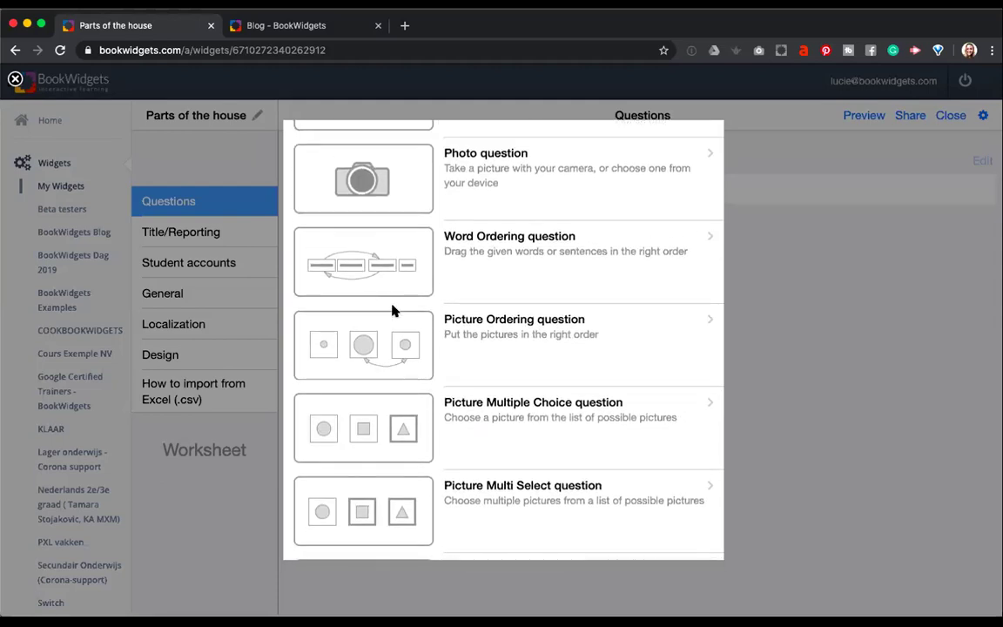
{"action": "scroll", "coordinate": [392, 311], "scroll_direction": "up", "scroll_amount": 8}
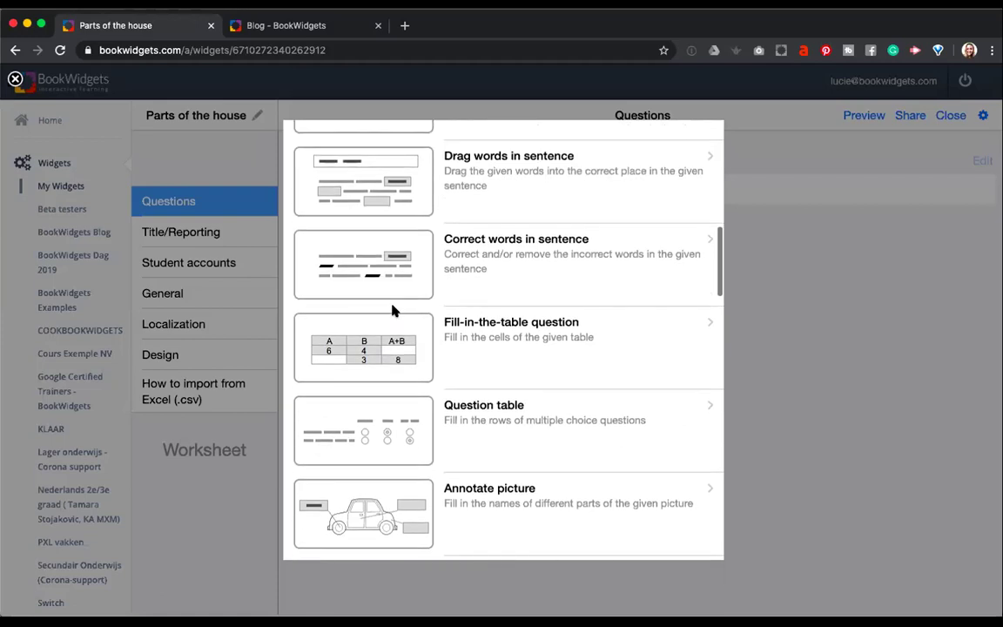
{"action": "scroll", "coordinate": [393, 310], "scroll_direction": "down", "scroll_amount": 2}
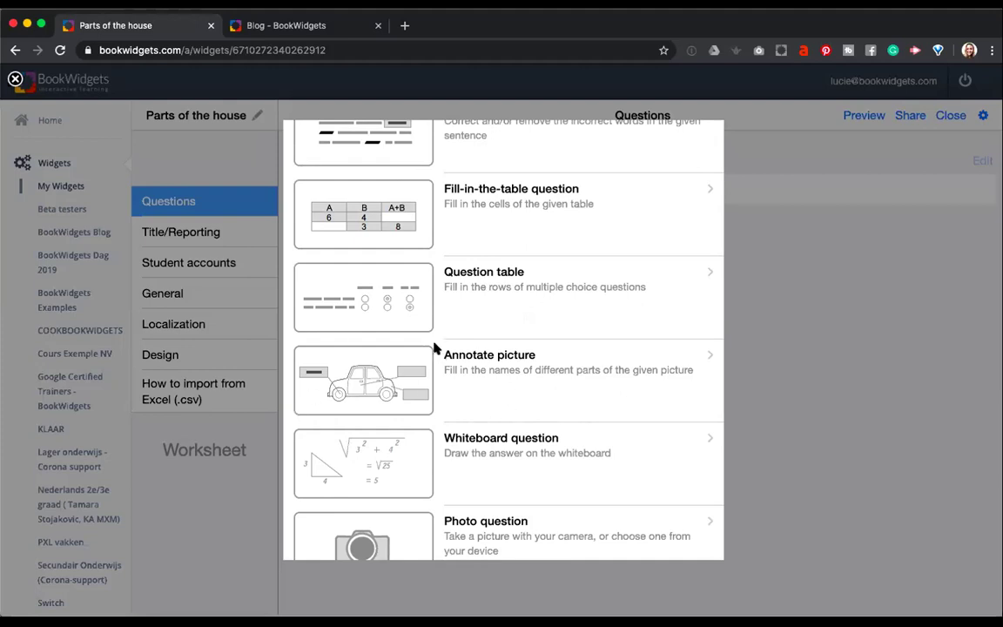
{"action": "left_click", "coordinate": [806, 279]}
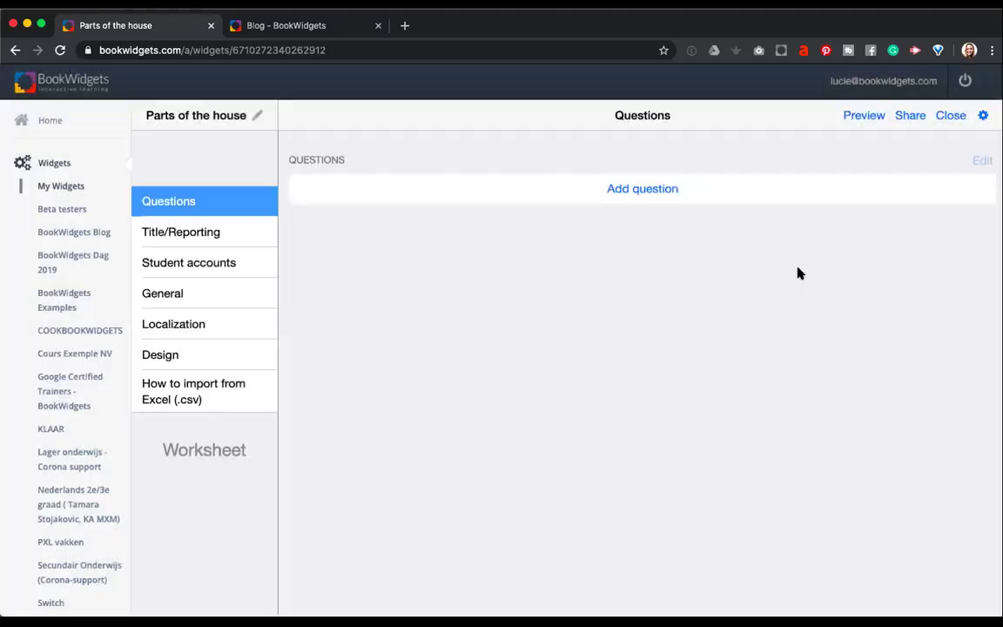
{"action": "left_click", "coordinate": [645, 190]}
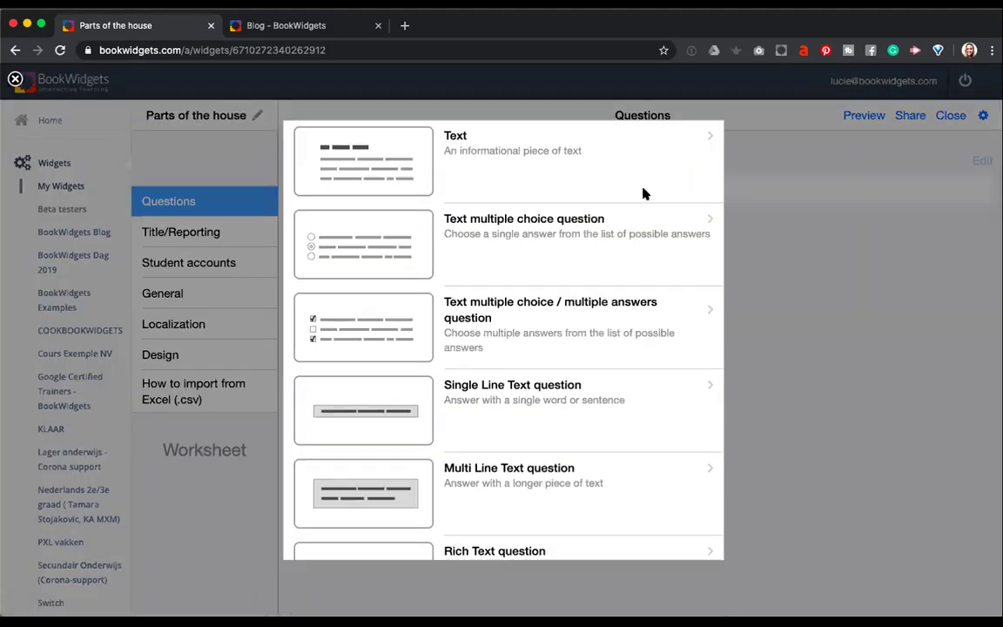
{"action": "scroll", "coordinate": [587, 305], "scroll_direction": "down", "scroll_amount": 10}
{"action": "scroll", "coordinate": [586, 310], "scroll_direction": "down", "scroll_amount": 5}
{"action": "scroll", "coordinate": [587, 309], "scroll_direction": "up", "scroll_amount": 4}
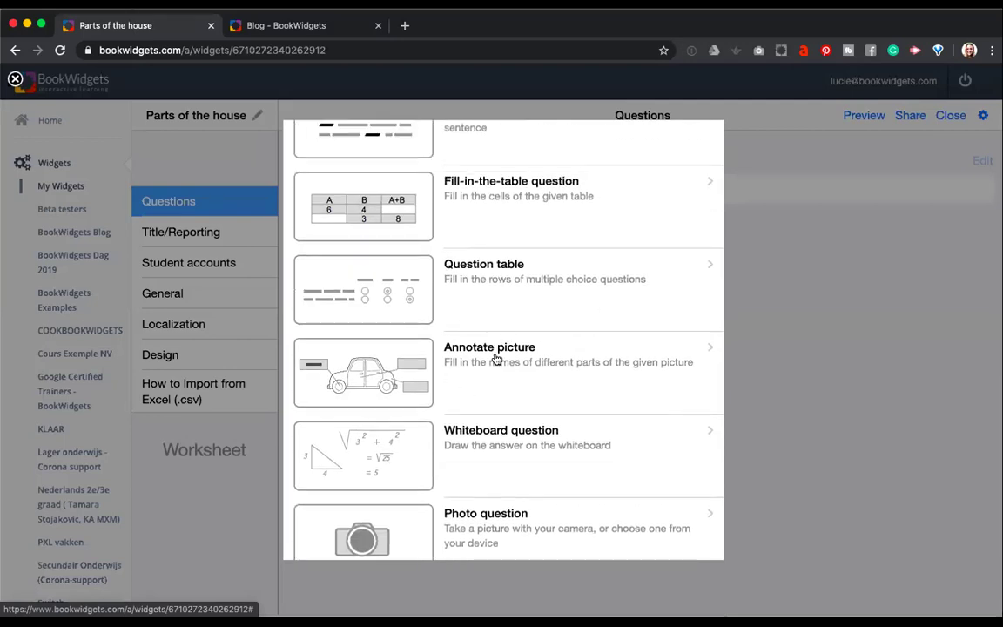
Add an Annotate picture question and select text in its description.
{"action": "left_click", "coordinate": [494, 360]}
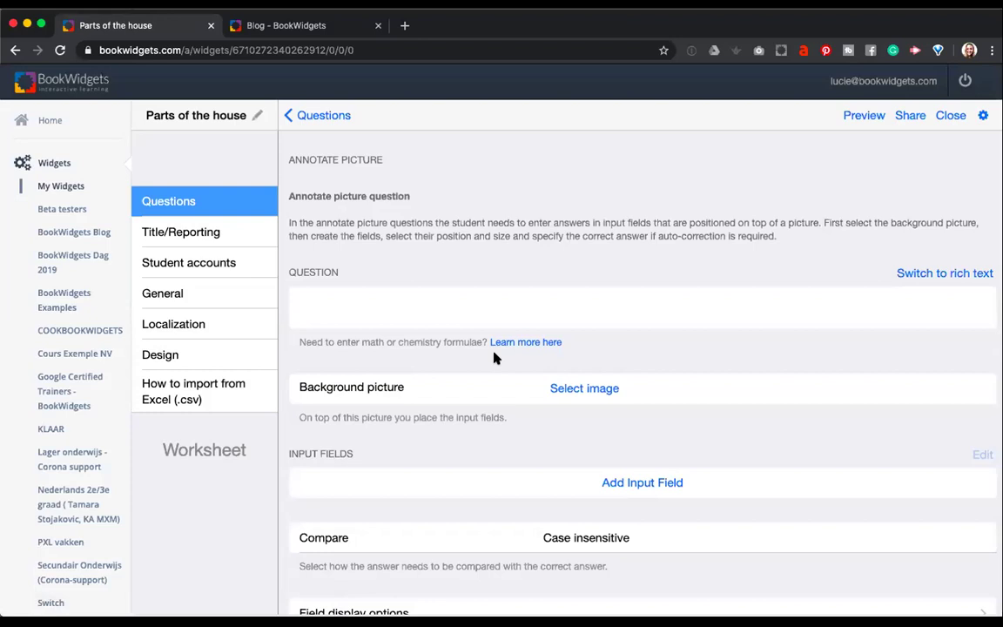
{"action": "left_click", "coordinate": [456, 305]}
{"action": "left_click_drag", "start_coordinate": [290, 160], "coordinate": [783, 238]}
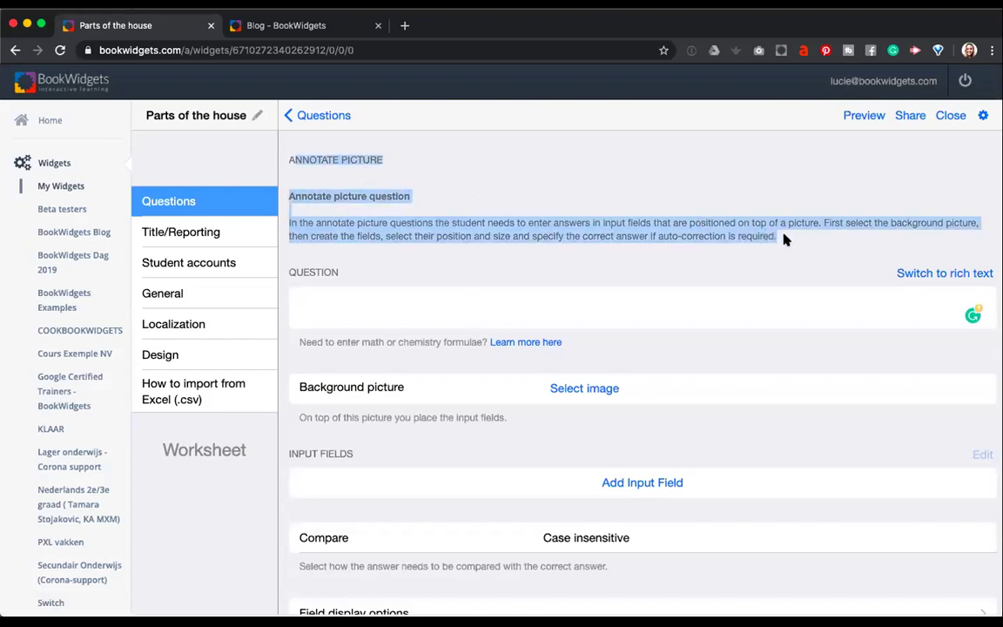
{"action": "left_click", "coordinate": [775, 234]}
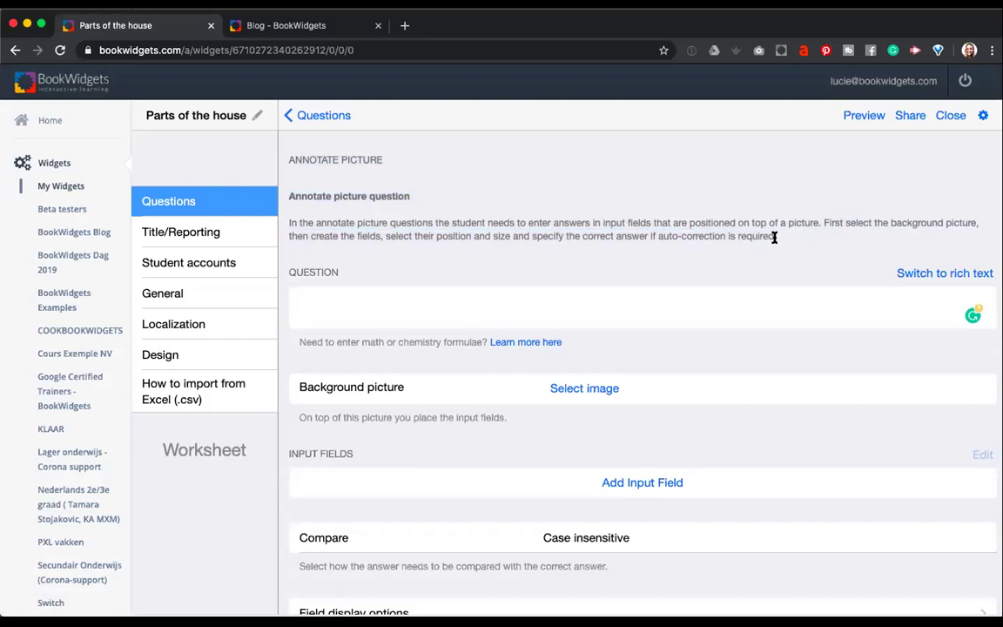
{"action": "left_click_drag", "start_coordinate": [774, 237], "coordinate": [796, 241]}
Enter 'What are the indicated parts of the house?' as the question text.
{"action": "left_click", "coordinate": [366, 290]}
{"action": "type", "text": "What are the indi"}
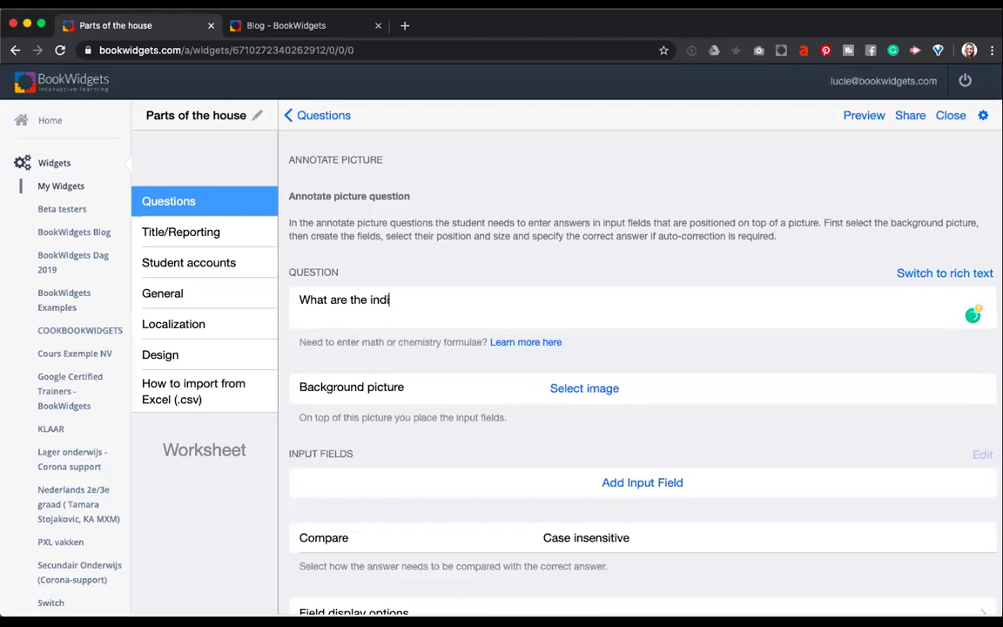
{"action": "type", "text": "cated parts of the"}
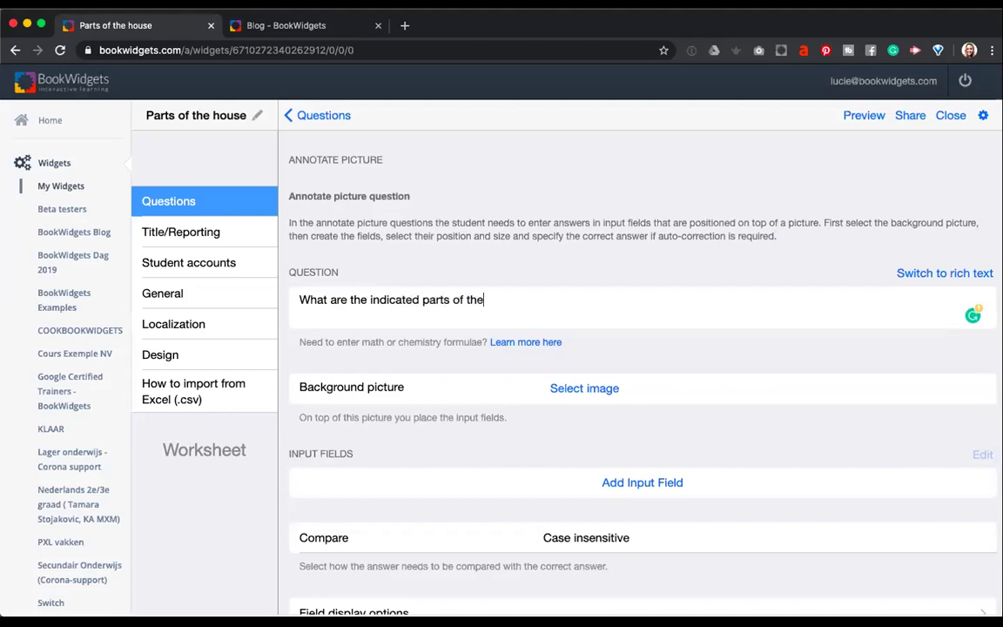
{"action": "type", "text": " house?"}
Upload House.jpg from the computer as the annotate question's background picture.
{"action": "left_click", "coordinate": [592, 391]}
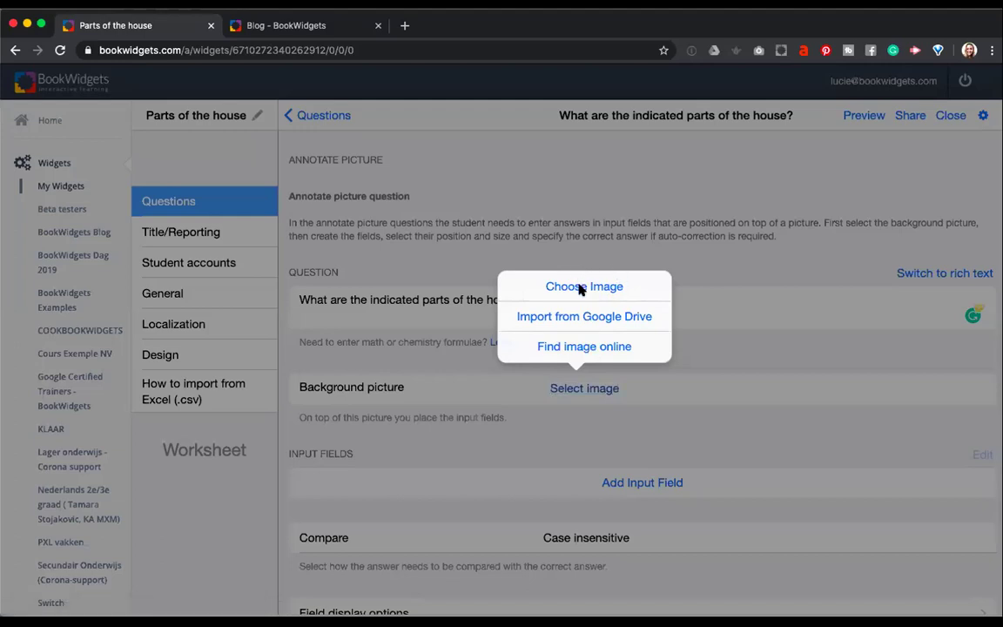
{"action": "left_click", "coordinate": [580, 287]}
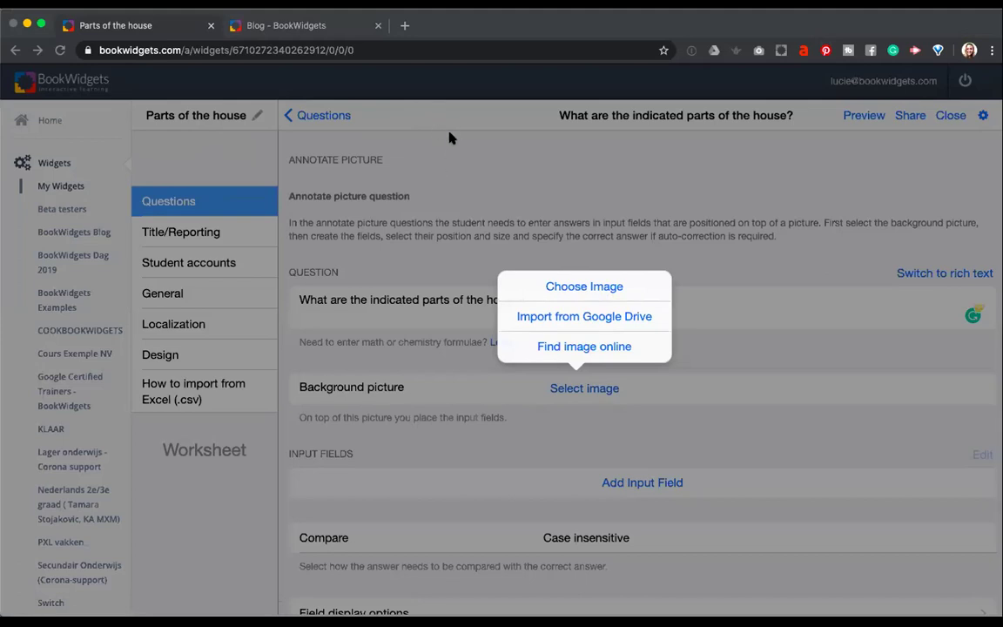
{"action": "left_click", "coordinate": [830, 468]}
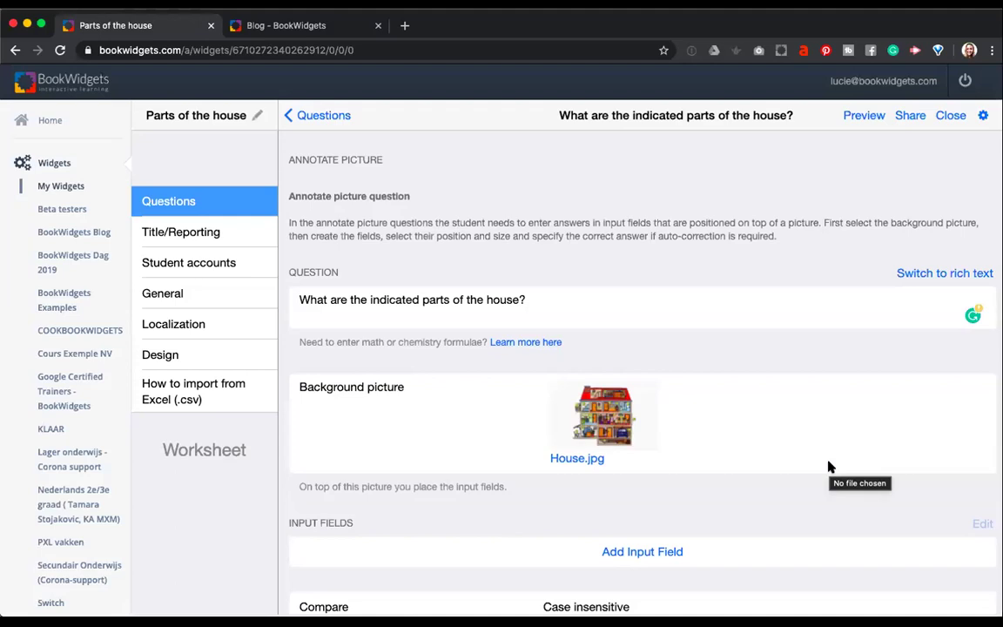
{"action": "scroll", "coordinate": [601, 448], "scroll_direction": "down", "scroll_amount": 2}
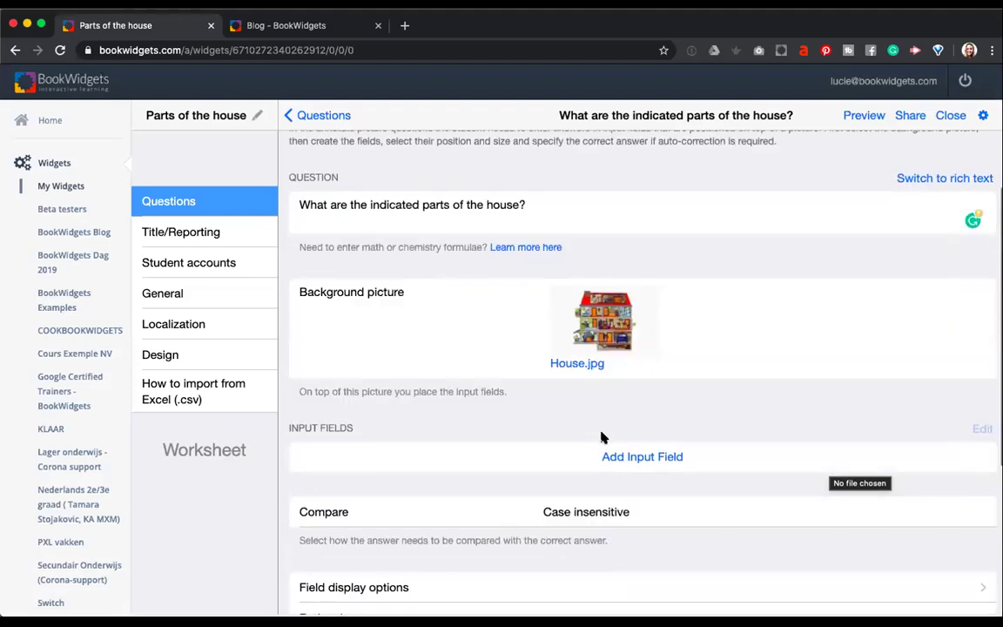
{"action": "scroll", "coordinate": [600, 437], "scroll_direction": "down", "scroll_amount": 2}
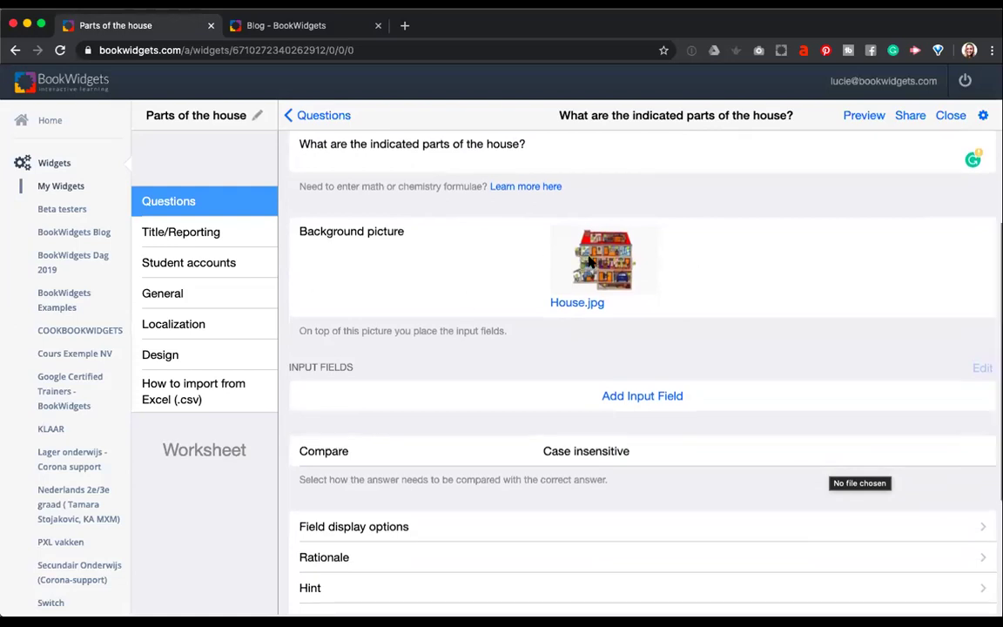
{"action": "scroll", "coordinate": [588, 262], "scroll_direction": "up", "scroll_amount": 1}
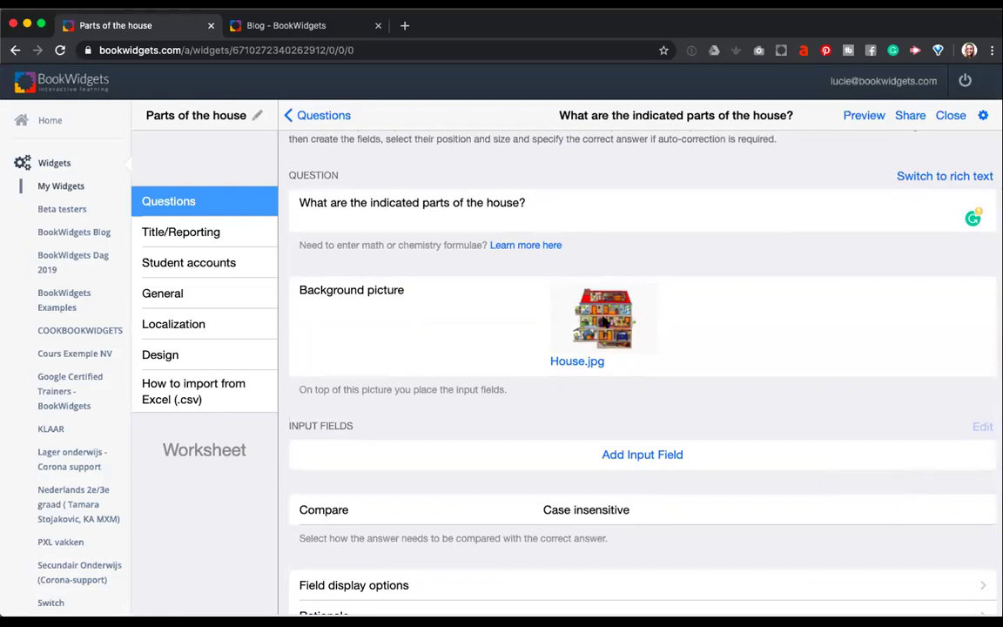
{"action": "left_click", "coordinate": [603, 321]}
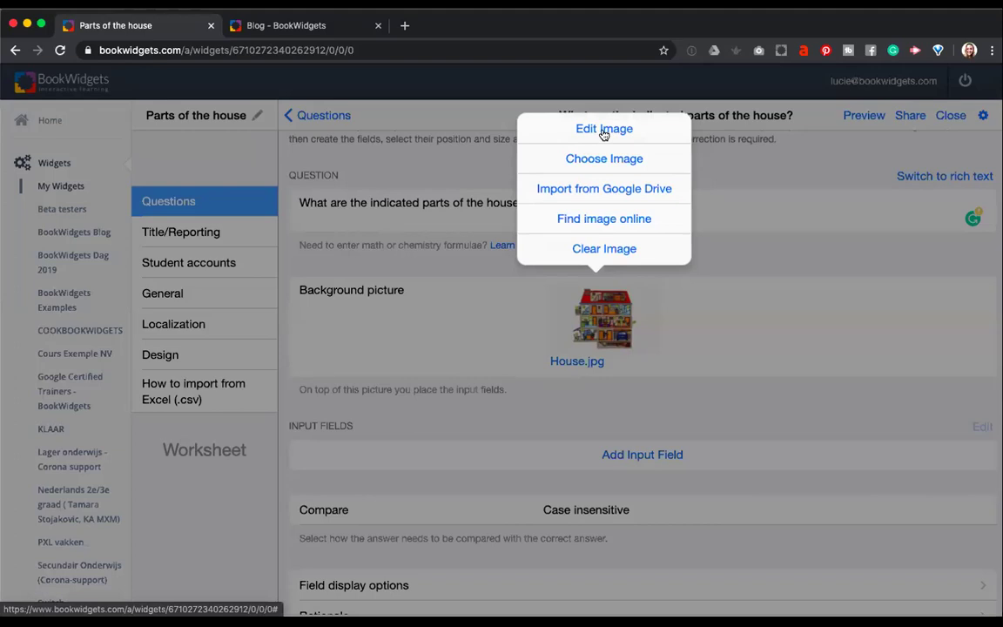
{"action": "left_click", "coordinate": [643, 375]}
{"action": "scroll", "coordinate": [644, 379], "scroll_direction": "down", "scroll_amount": 2}
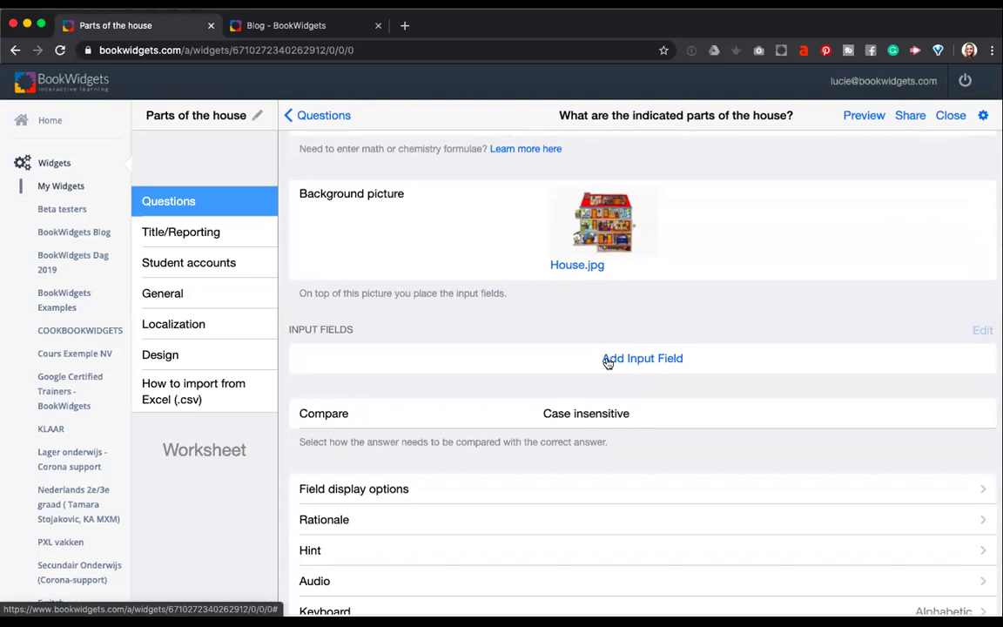
{"action": "scroll", "coordinate": [608, 362], "scroll_direction": "up", "scroll_amount": 2}
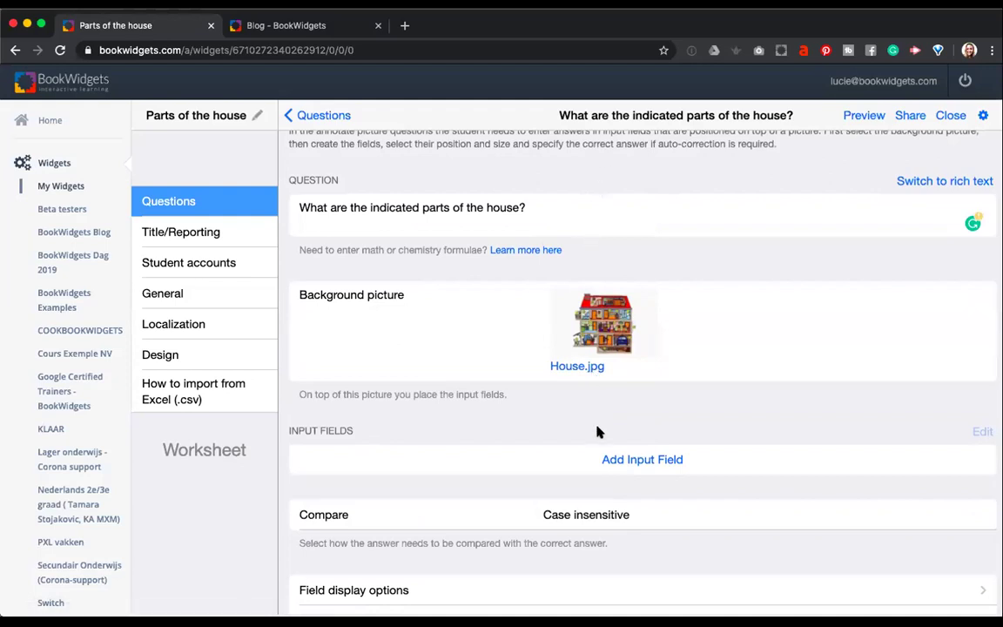
{"action": "scroll", "coordinate": [597, 432], "scroll_direction": "down", "scroll_amount": 2}
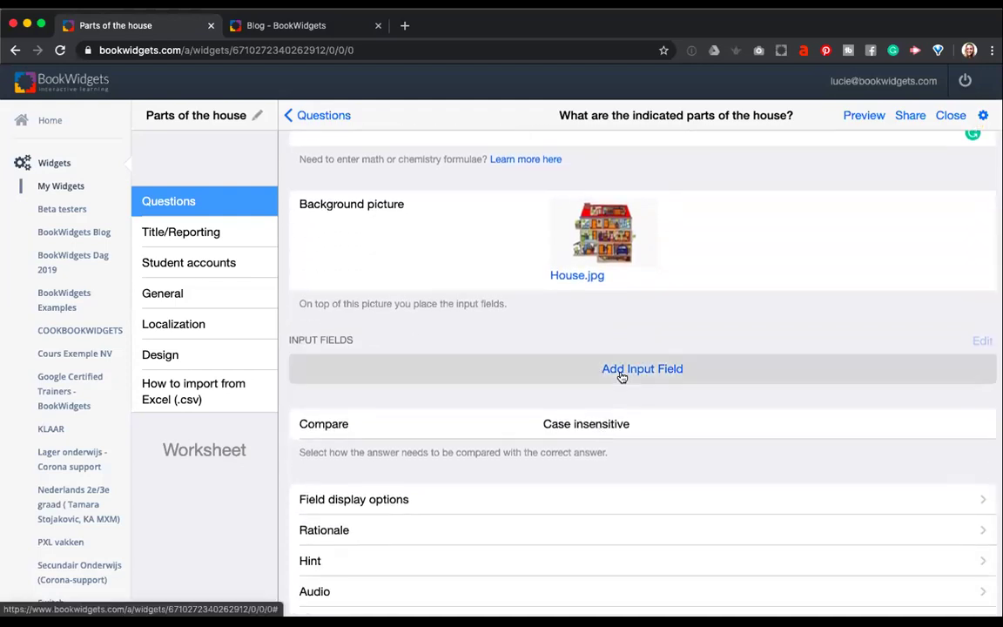
Add a new input field on the picture with correct answer 'The bathroom'.
{"action": "left_click", "coordinate": [621, 373]}
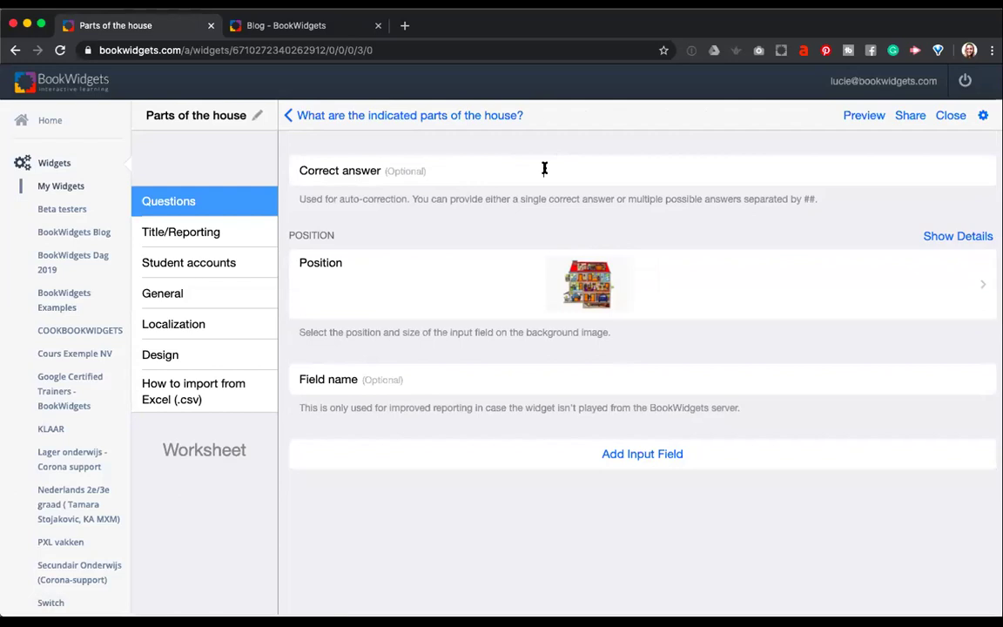
{"action": "type", "text": "The bathroom"}
{"action": "left_click_drag", "start_coordinate": [565, 173], "coordinate": [537, 176]}
{"action": "left_click", "coordinate": [616, 173]}
{"action": "left_click_drag", "start_coordinate": [565, 172], "coordinate": [542, 171]}
{"action": "left_click", "coordinate": [626, 170]}
{"action": "left_click_drag", "start_coordinate": [322, 197], "coordinate": [829, 198]}
{"action": "left_click", "coordinate": [828, 199]}
Append 'bathroom' as an alternative answer, making it 'The bathroom##bathroom'.
{"action": "left_click", "coordinate": [636, 171]}
{"action": "type", "text": "##"}
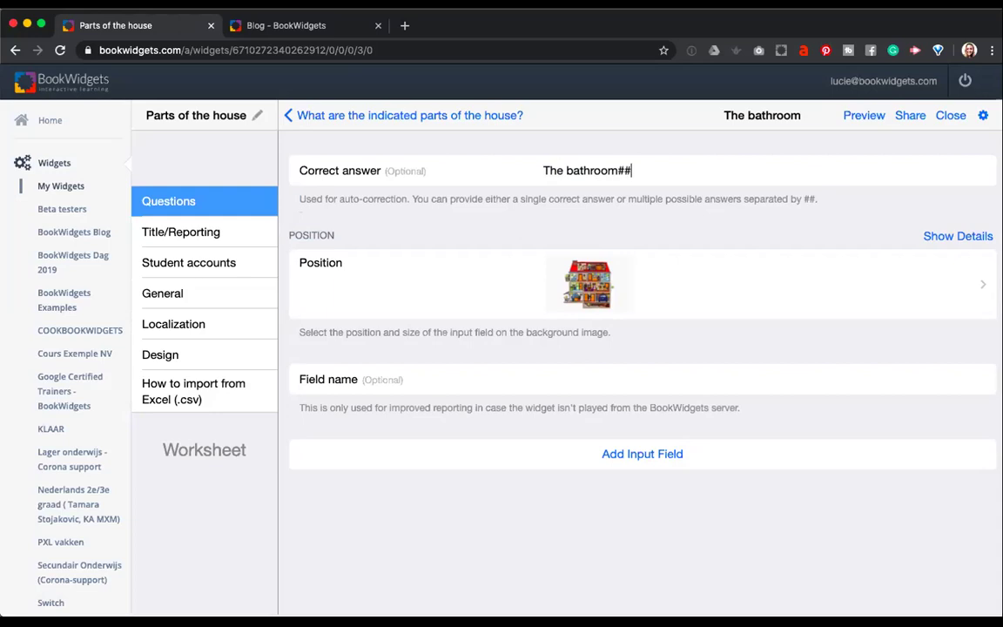
{"action": "type", "text": "bathroom"}
{"action": "double_click", "coordinate": [666, 168]}
{"action": "left_click", "coordinate": [698, 168]}
{"action": "type", "text": "##"}
{"action": "key", "text": "BackSpace"}
{"action": "key", "text": "BackSpace"}
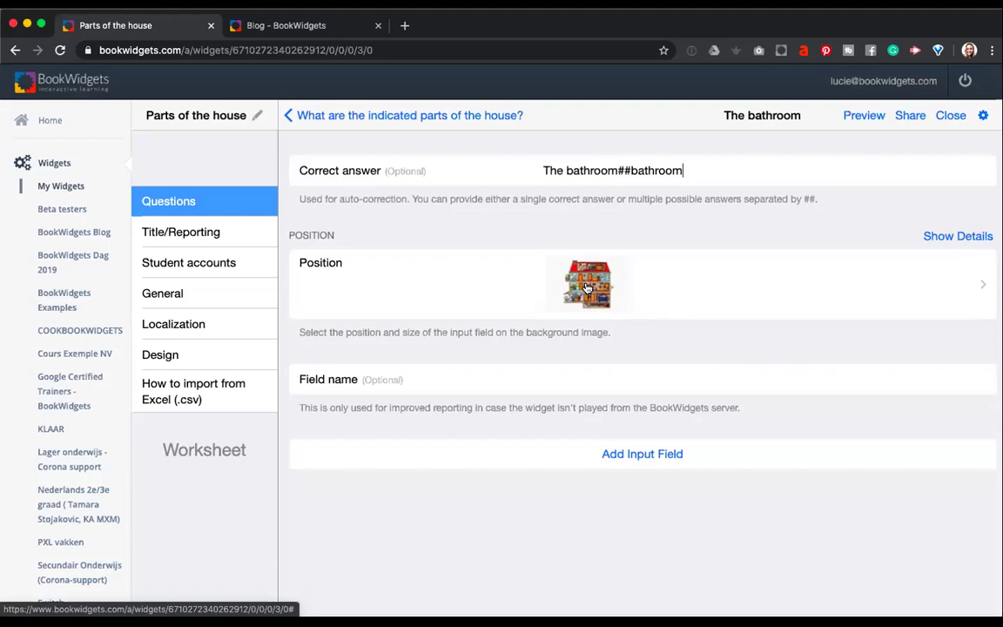
Place the bathroom field's marker on the bathroom and its answer box right of the house.
{"action": "left_click", "coordinate": [587, 288]}
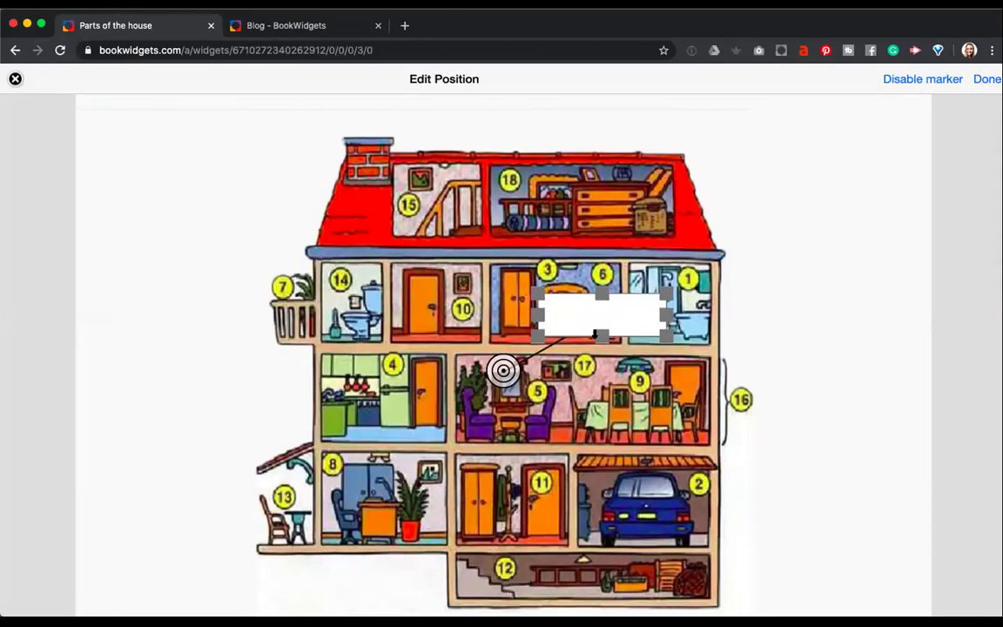
{"action": "left_click_drag", "start_coordinate": [584, 320], "coordinate": [796, 310]}
{"action": "left_click_drag", "start_coordinate": [503, 370], "coordinate": [666, 306]}
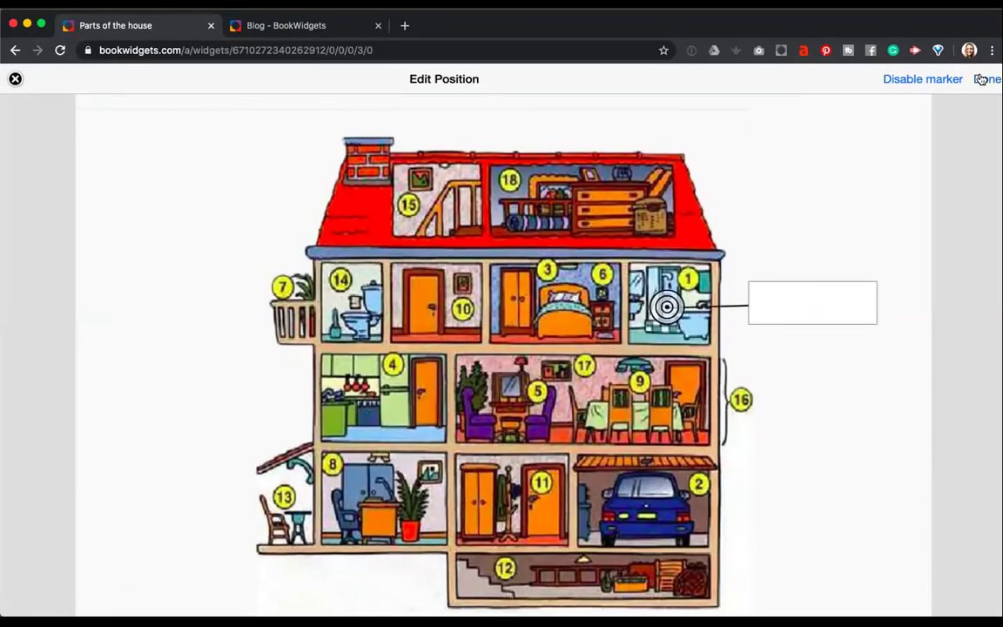
{"action": "left_click", "coordinate": [814, 294]}
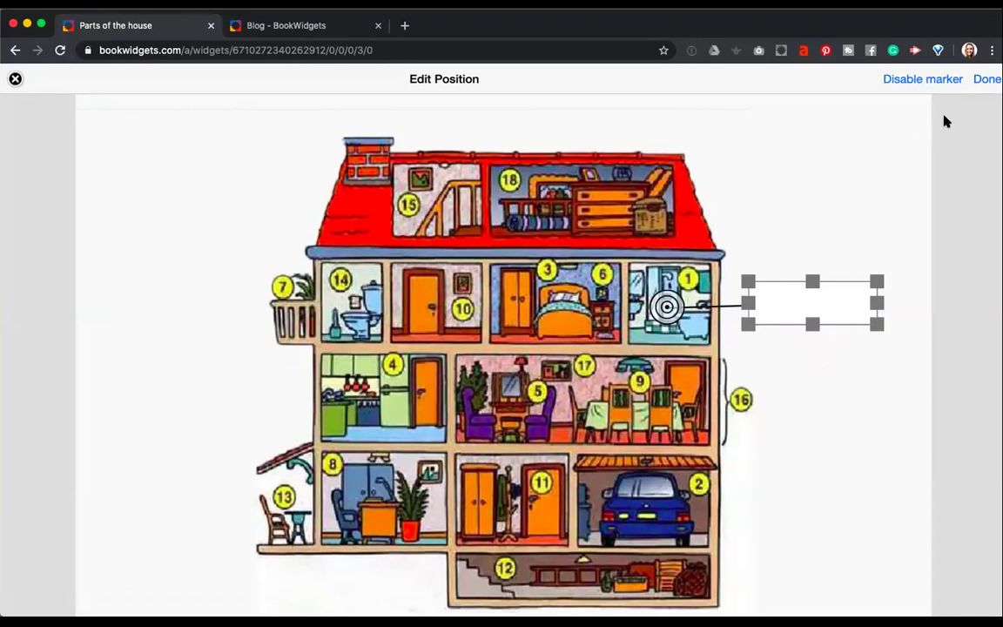
{"action": "left_click", "coordinate": [986, 78]}
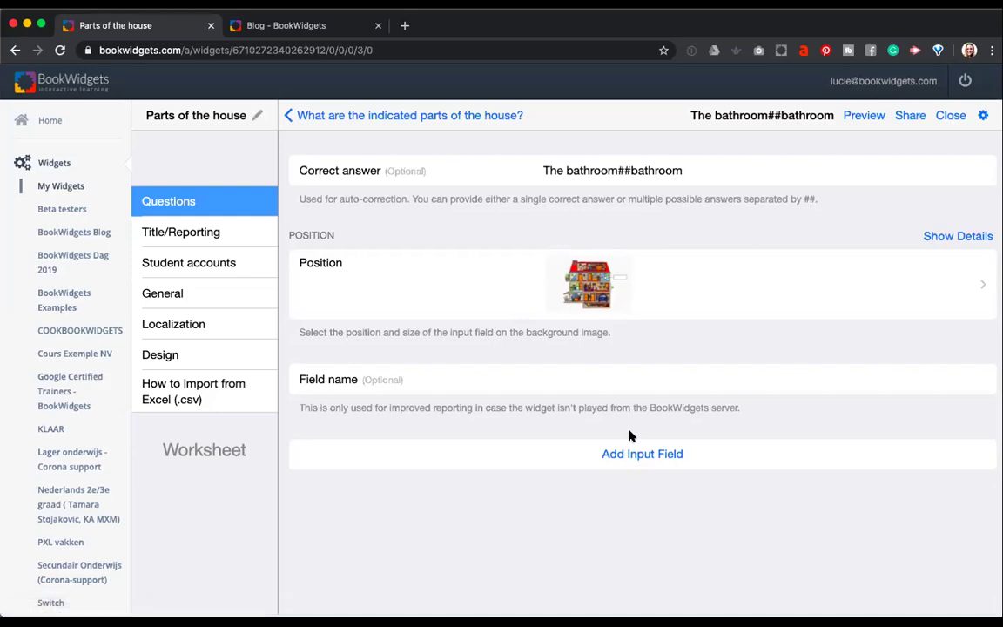
Add a second input field accepting 'The living room##living room'.
{"action": "left_click", "coordinate": [634, 453]}
{"action": "type", "text": "The living room "}
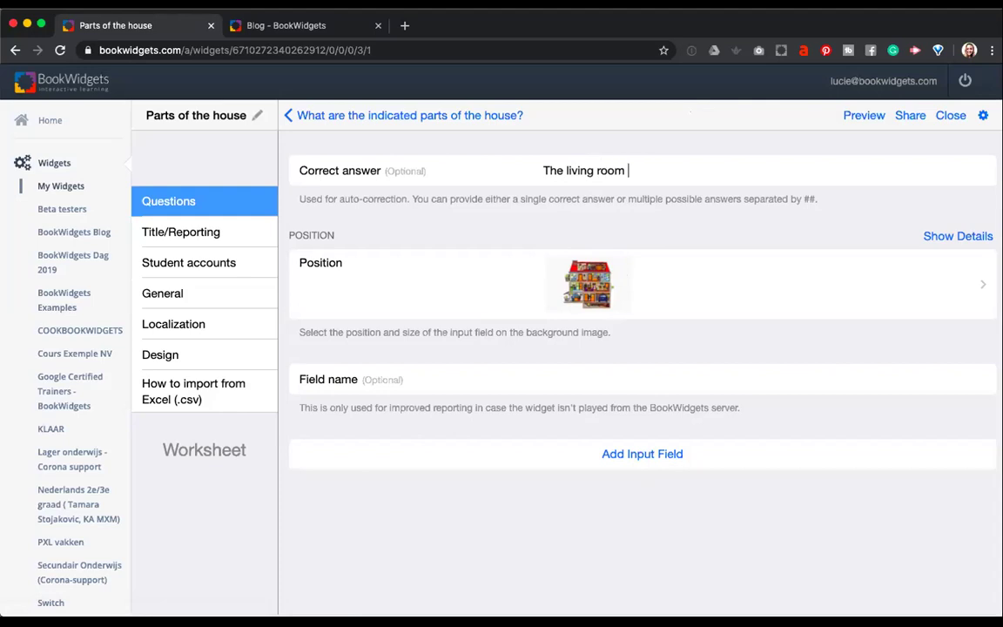
{"action": "type", "text": "##living rooms"}
{"action": "key", "text": "BackSpace"}
Point the living room field's marker at room 5, with its box right of the house.
{"action": "left_click", "coordinate": [602, 295]}
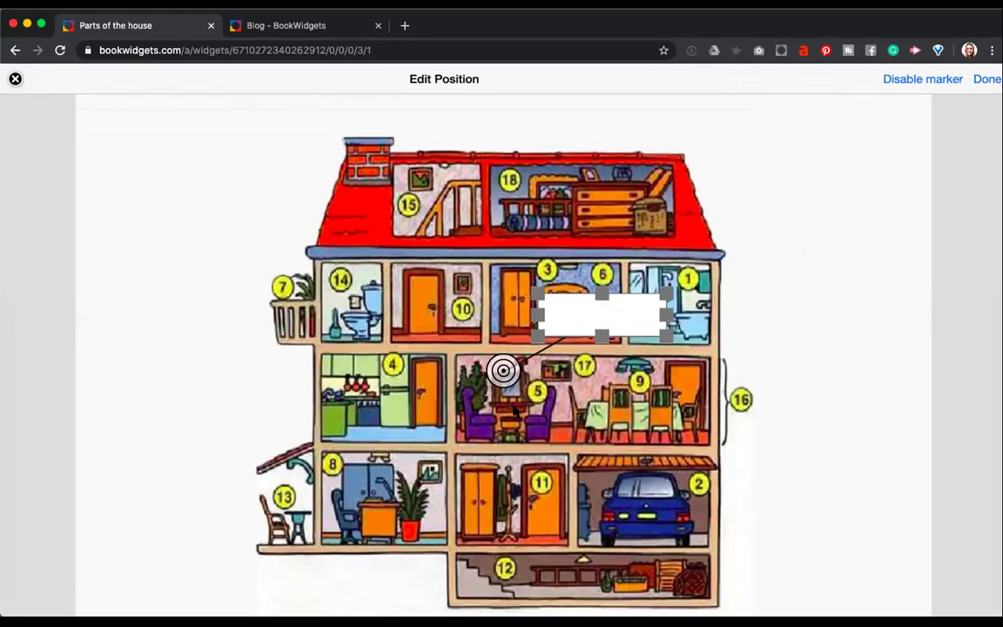
{"action": "left_click_drag", "start_coordinate": [505, 371], "coordinate": [566, 411]}
{"action": "mouse_move", "coordinate": [597, 326]}
{"action": "left_mouse_down"}
{"action": "mouse_move", "coordinate": [814, 403]}
{"action": "mouse_move", "coordinate": [795, 397]}
{"action": "left_mouse_up"}
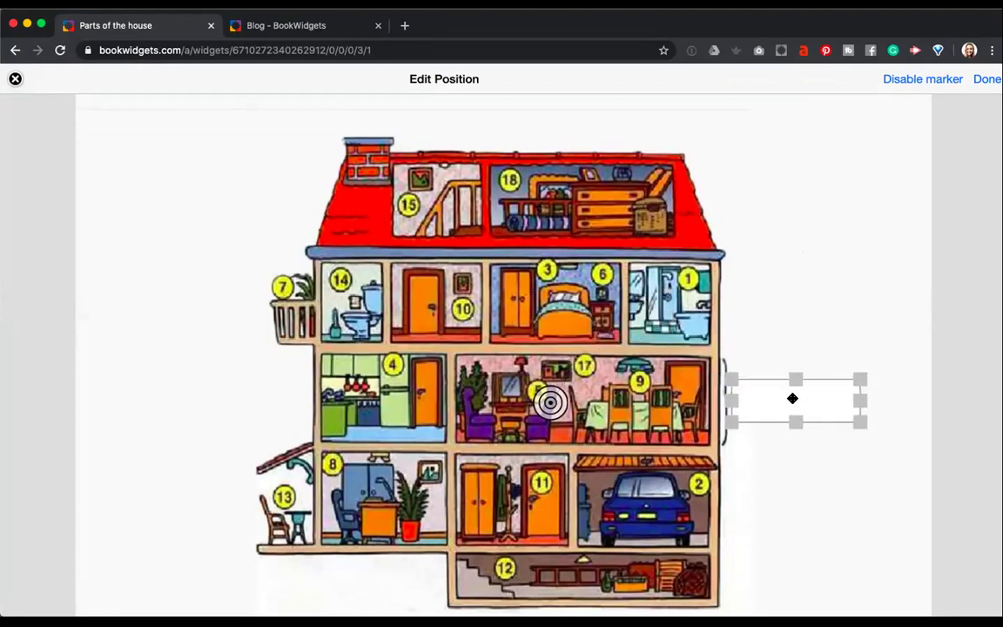
{"action": "left_click", "coordinate": [984, 80]}
Add a field accepting 'The bedroom##bedroom', marked on the bedroom with its box left of the house.
{"action": "left_click", "coordinate": [604, 454]}
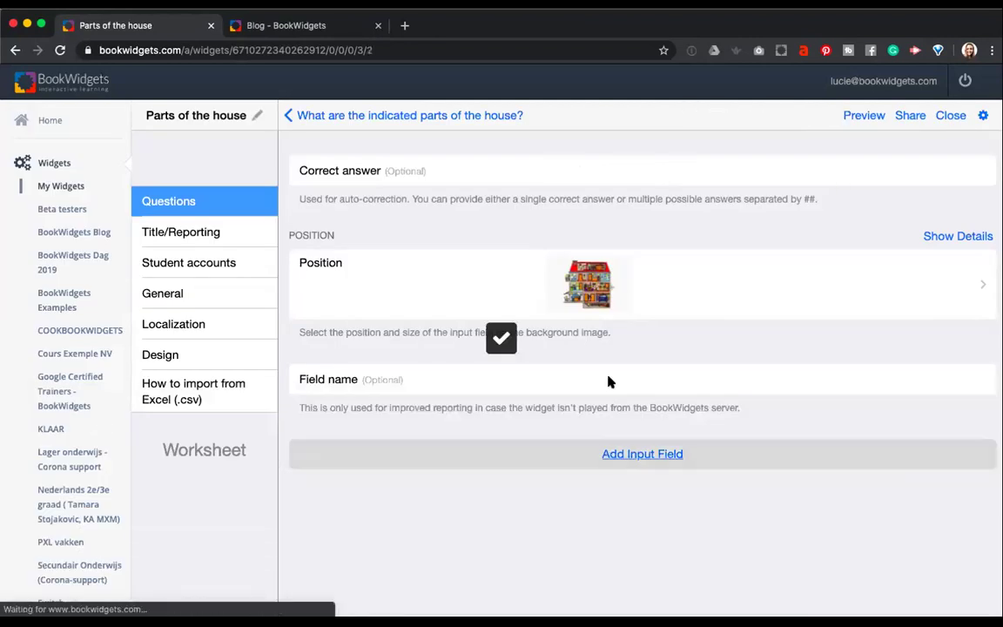
{"action": "type", "text": "The "}
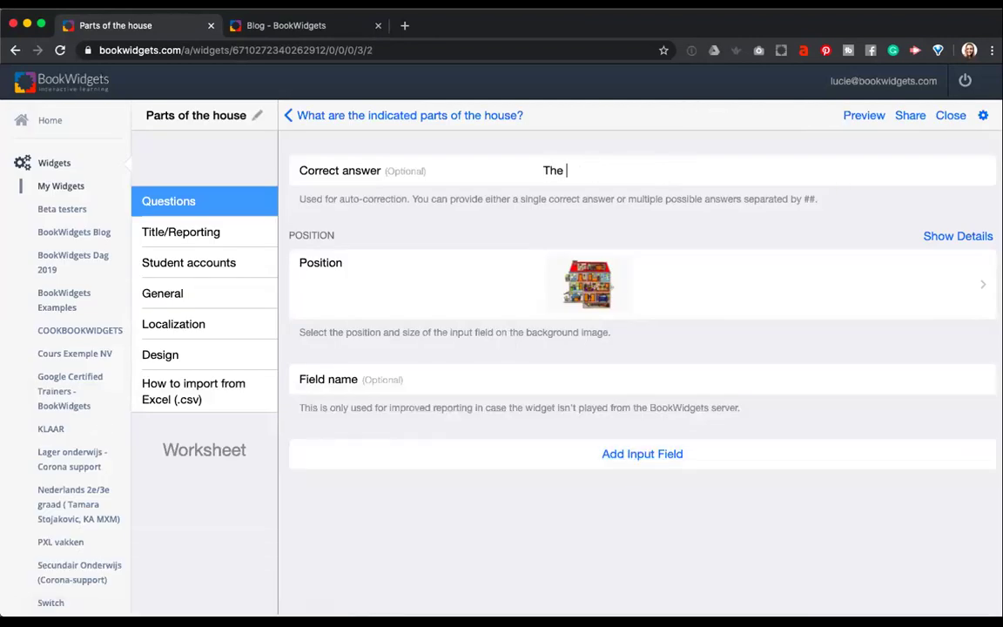
{"action": "type", "text": "bedroom##bedroom"}
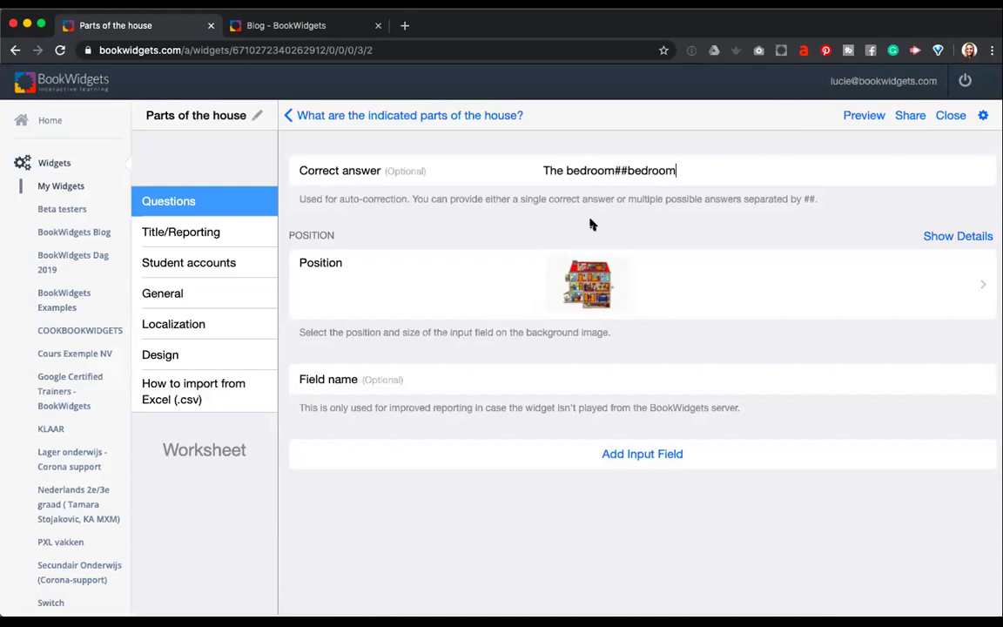
{"action": "left_click", "coordinate": [529, 254]}
{"action": "mouse_move", "coordinate": [503, 369]}
{"action": "left_mouse_down"}
{"action": "mouse_move", "coordinate": [497, 358]}
{"action": "mouse_move", "coordinate": [553, 305]}
{"action": "mouse_move", "coordinate": [238, 306]}
{"action": "mouse_move", "coordinate": [172, 294]}
{"action": "mouse_move", "coordinate": [172, 303]}
{"action": "mouse_move", "coordinate": [810, 302]}
{"action": "mouse_move", "coordinate": [203, 317]}
{"action": "mouse_move", "coordinate": [170, 305]}
{"action": "mouse_move", "coordinate": [183, 307]}
{"action": "left_mouse_up"}
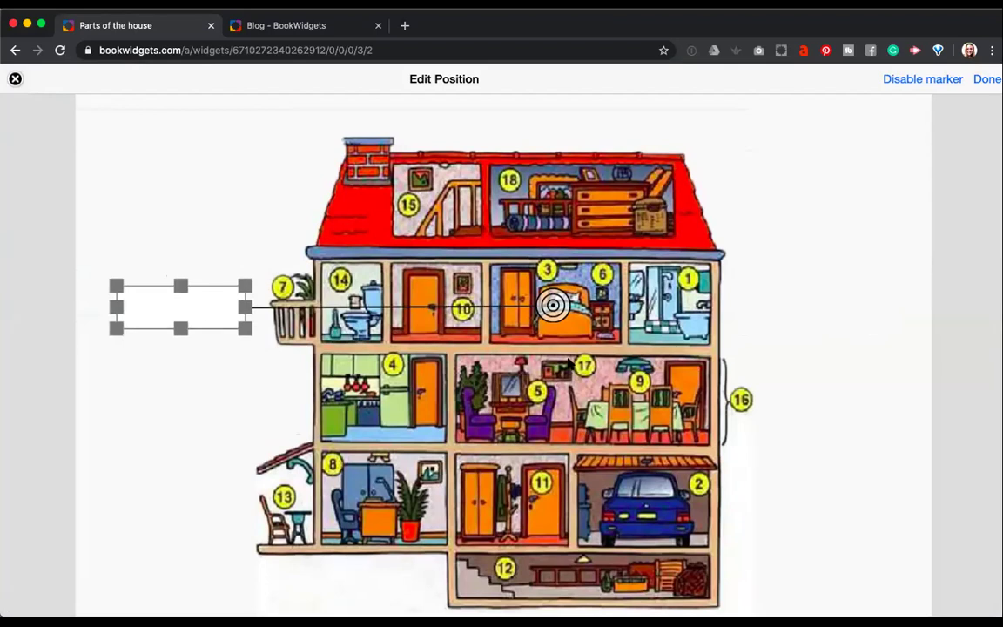
{"action": "left_click", "coordinate": [987, 80]}
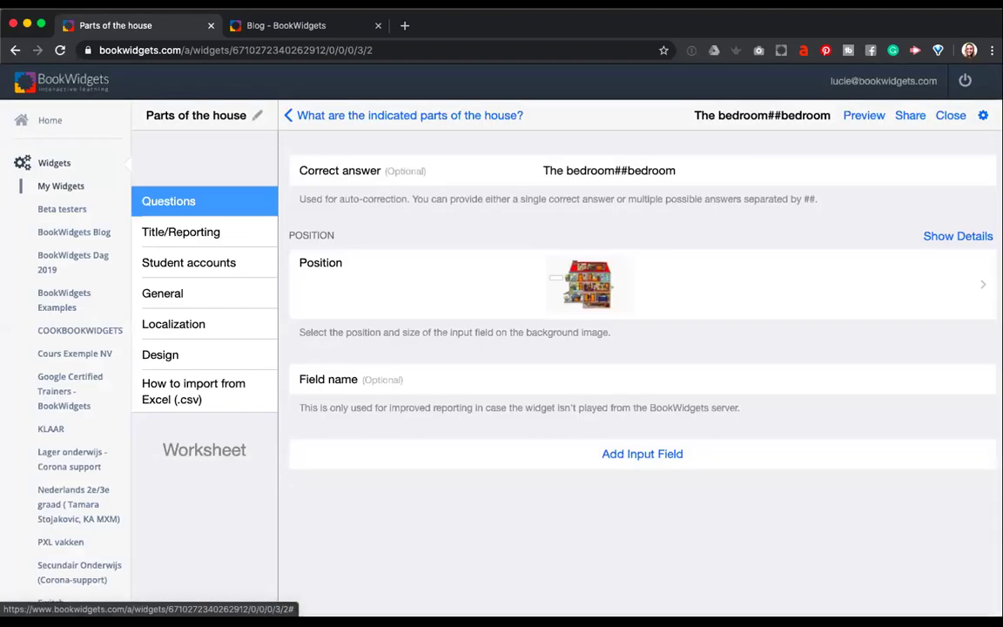
{"action": "left_click", "coordinate": [653, 456]}
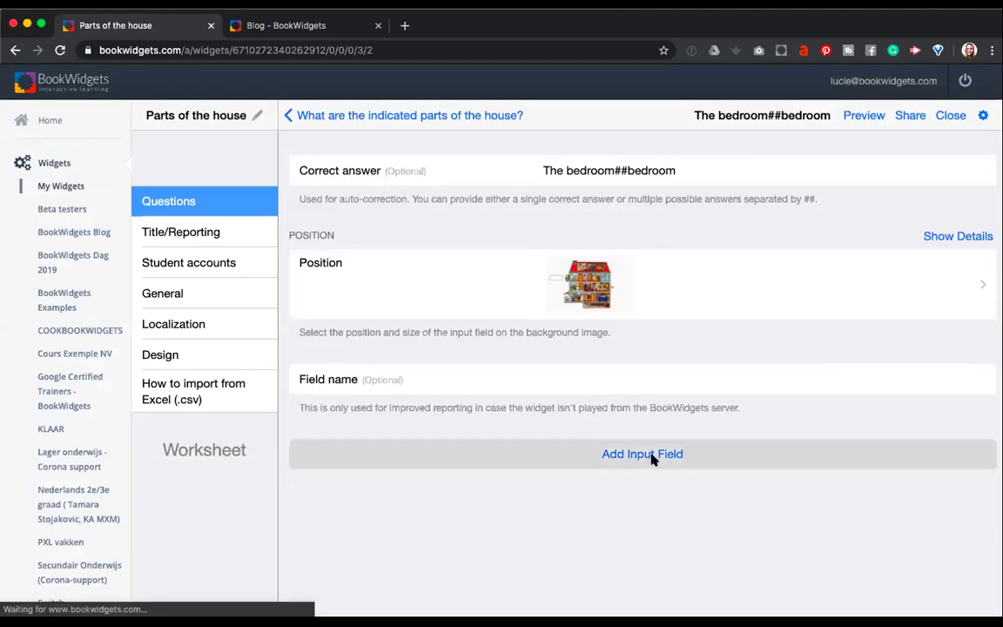
Enter 'The attic##attic' as the fourth field's correct answer.
{"action": "left_click", "coordinate": [596, 166]}
{"action": "type", "text": "##the"}
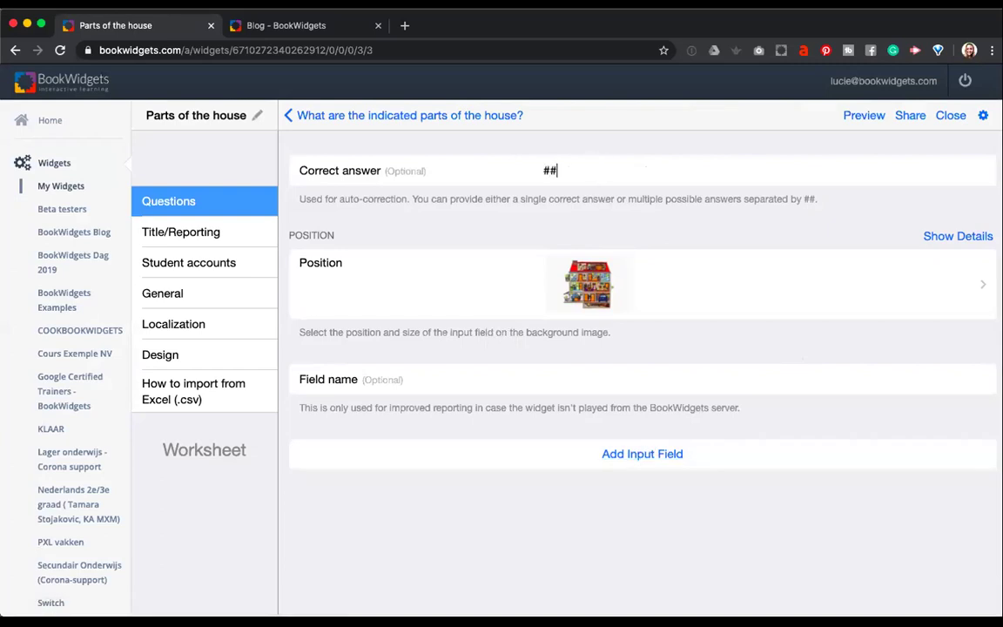
{"action": "key", "text": "BackSpace"}
{"action": "key", "text": "BackSpace"}
{"action": "key", "text": "BackSpace"}
{"action": "key", "text": "BackSpace"}
{"action": "key", "text": "BackSpace"}
{"action": "type", "text": "th"}
{"action": "key", "text": "BackSpace"}
{"action": "key", "text": "BackSpace"}
{"action": "type", "text": "The attic##attic"}
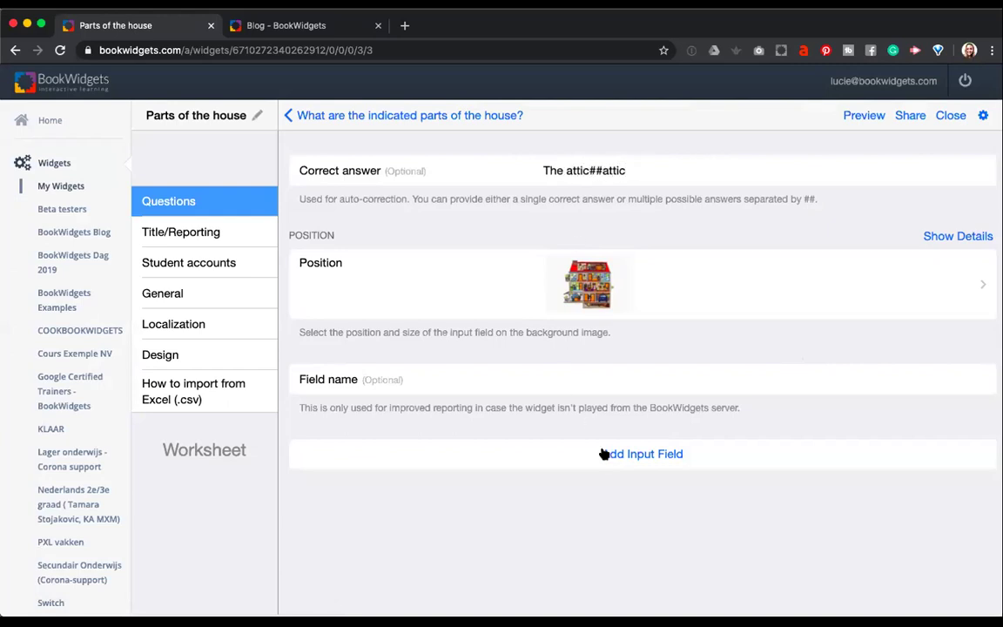
Point the attic field's marker into the attic, with its answer box beside the roof.
{"action": "left_click", "coordinate": [588, 285]}
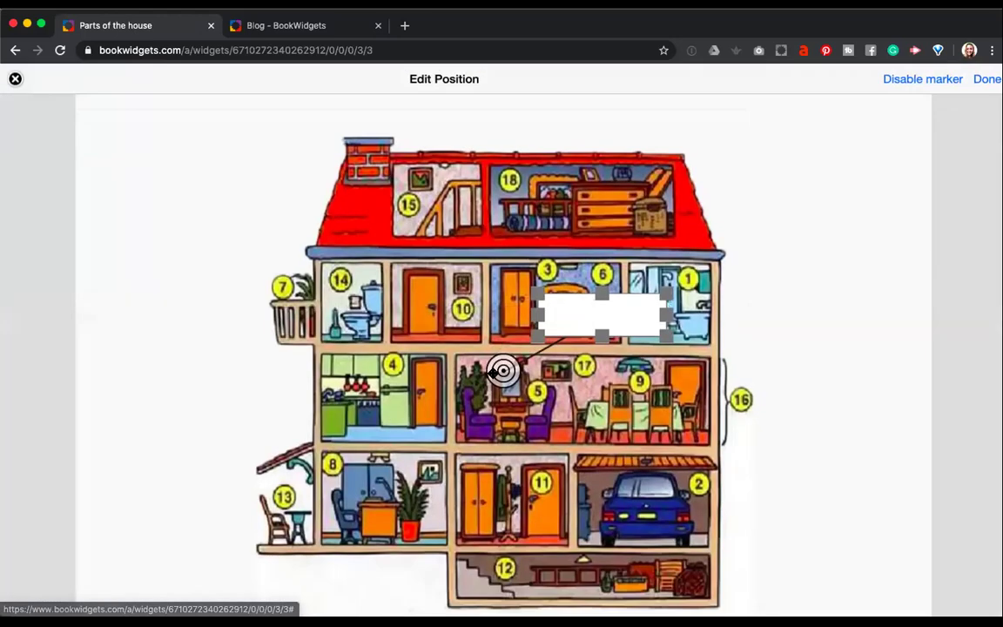
{"action": "left_click_drag", "start_coordinate": [503, 367], "coordinate": [576, 195]}
{"action": "left_click_drag", "start_coordinate": [584, 318], "coordinate": [777, 199]}
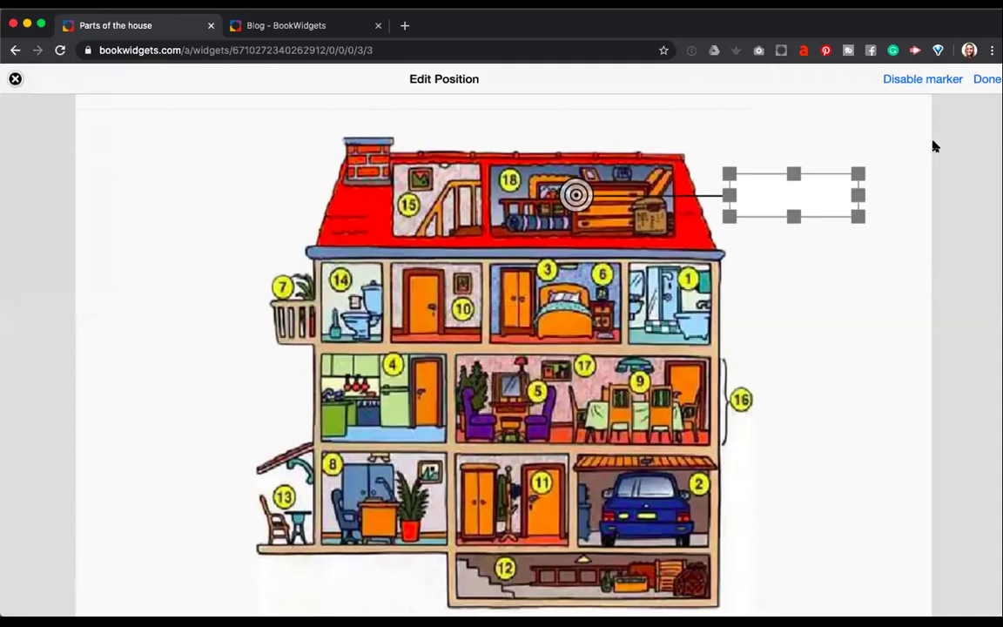
{"action": "left_click", "coordinate": [986, 79]}
{"action": "left_click", "coordinate": [600, 455]}
Type 'The basement' as the fifth field's answer and return to the question overview.
{"action": "left_click", "coordinate": [566, 176]}
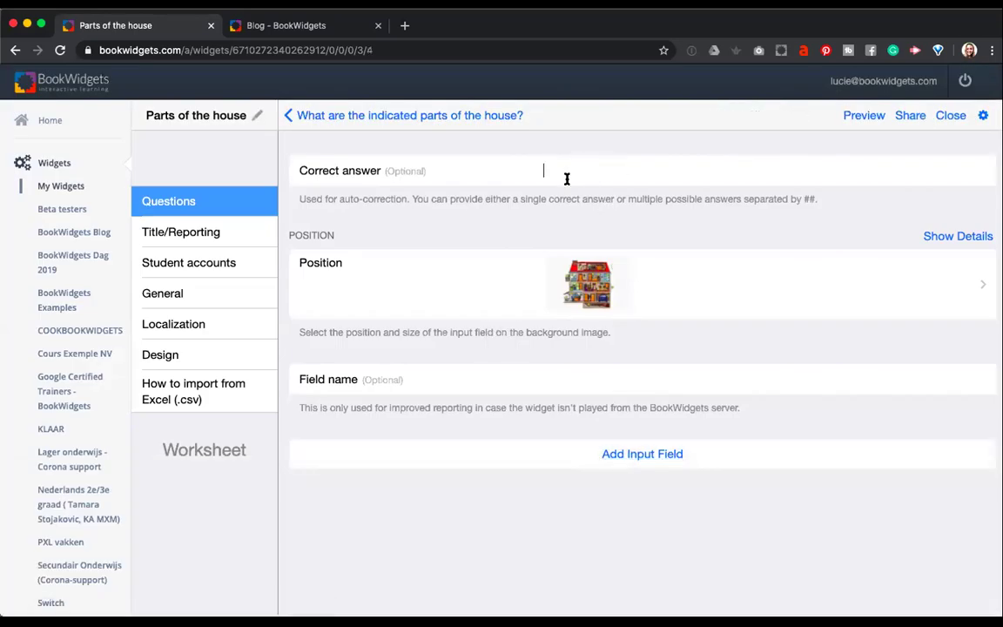
{"action": "type", "text": "The basement"}
{"action": "left_click", "coordinate": [324, 118]}
Keep the house question's Compare setting on Case insensitive.
{"action": "scroll", "coordinate": [425, 294], "scroll_direction": "down", "scroll_amount": 2}
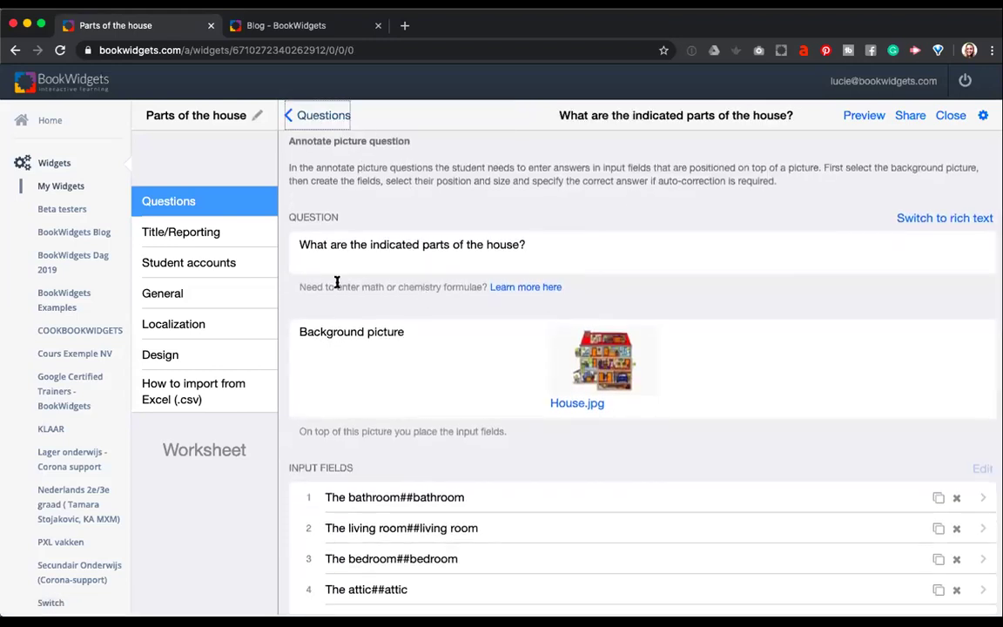
{"action": "scroll", "coordinate": [337, 282], "scroll_direction": "down", "scroll_amount": 5}
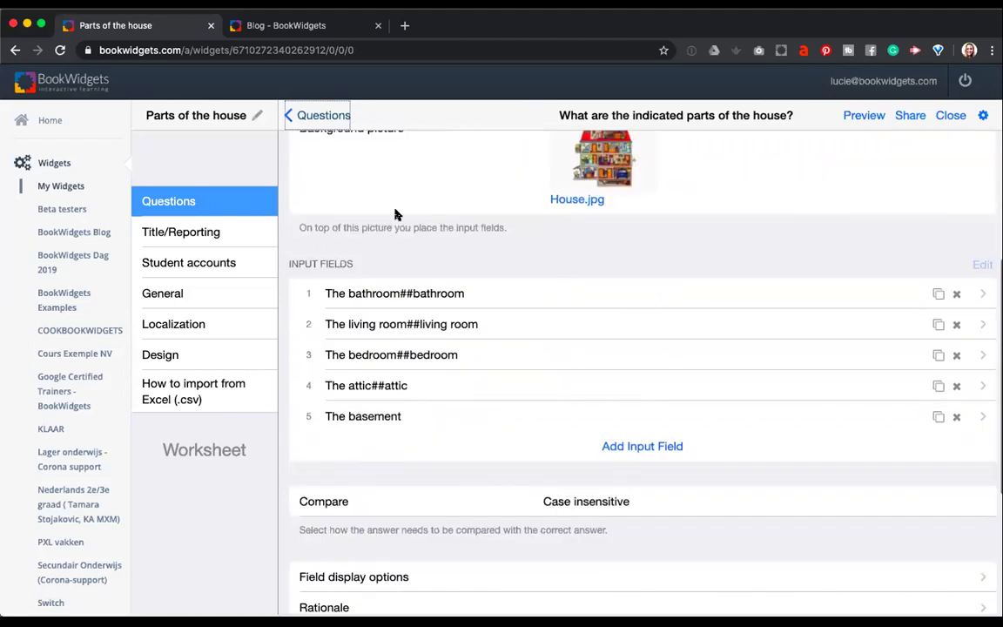
{"action": "scroll", "coordinate": [359, 446], "scroll_direction": "down", "scroll_amount": 1}
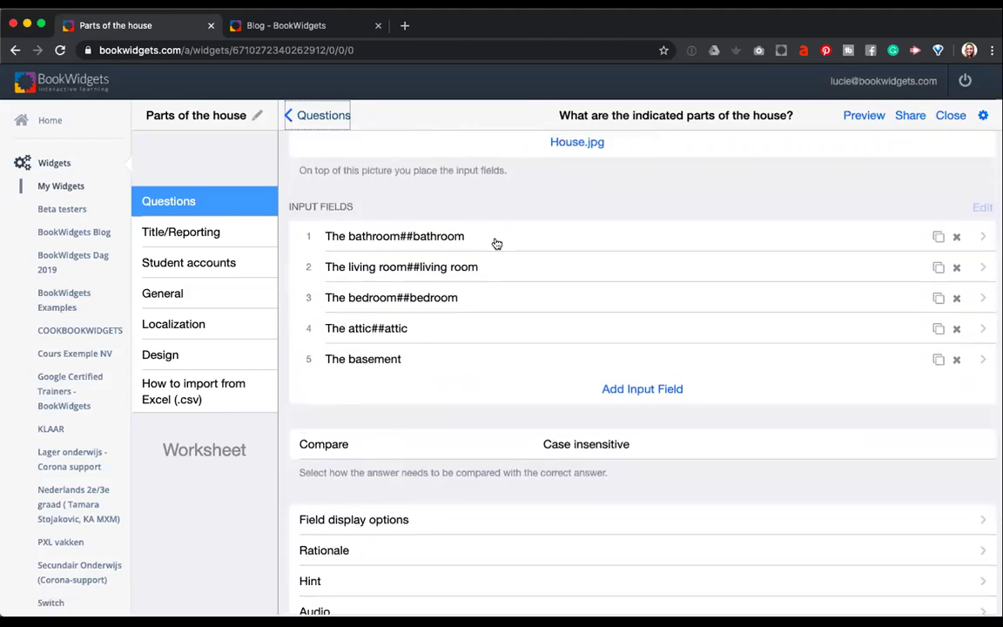
{"action": "scroll", "coordinate": [496, 243], "scroll_direction": "down", "scroll_amount": 2}
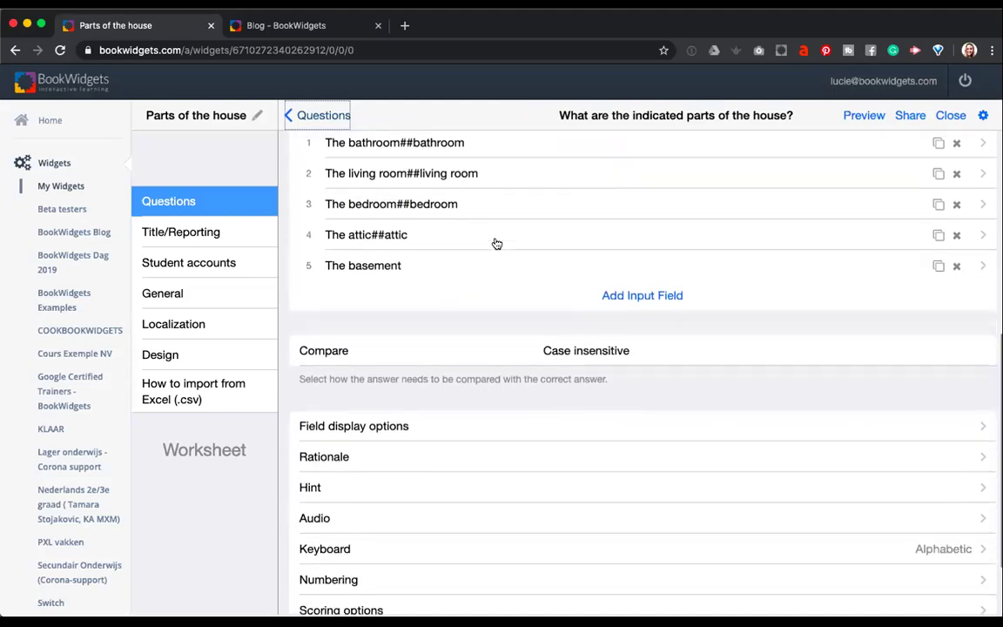
{"action": "left_click", "coordinate": [618, 352]}
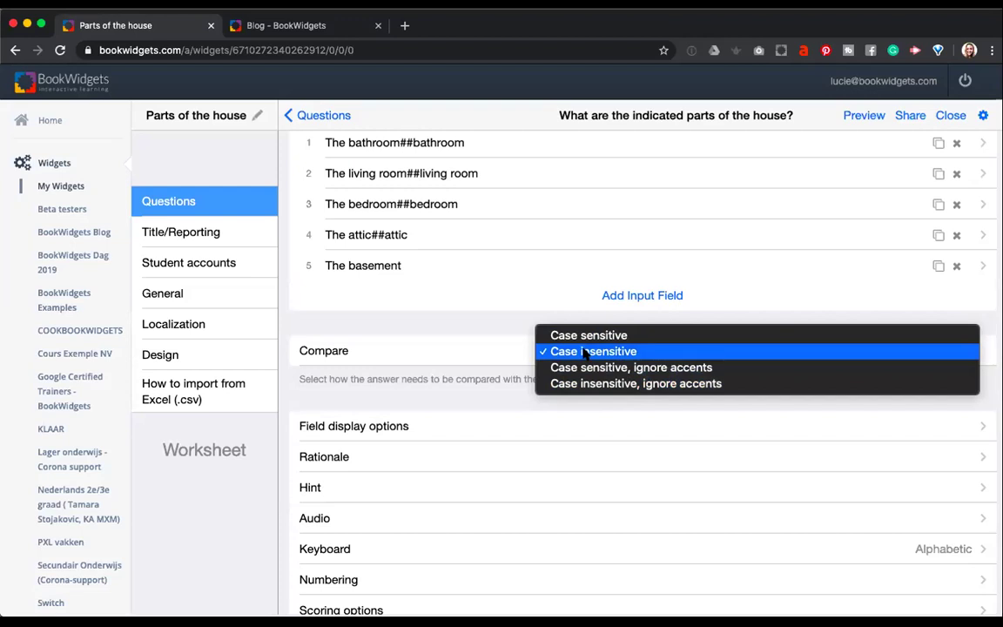
{"action": "left_click", "coordinate": [585, 351]}
{"action": "scroll", "coordinate": [582, 352], "scroll_direction": "down", "scroll_amount": 2}
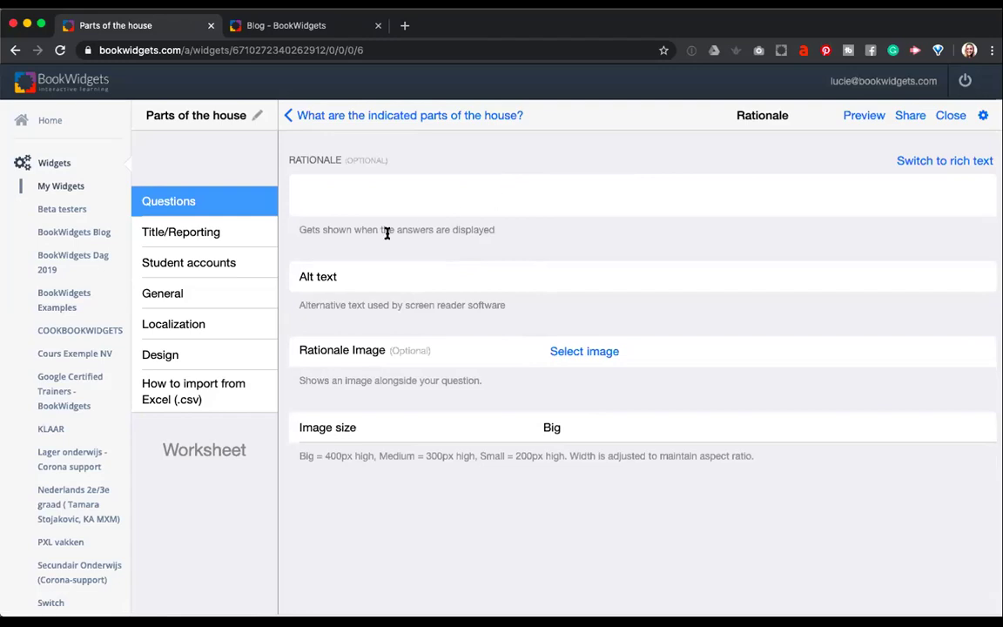
In the house question's scoring options, try weight 0.5 and restore the scoring weight to 1.
{"action": "left_click", "coordinate": [304, 117]}
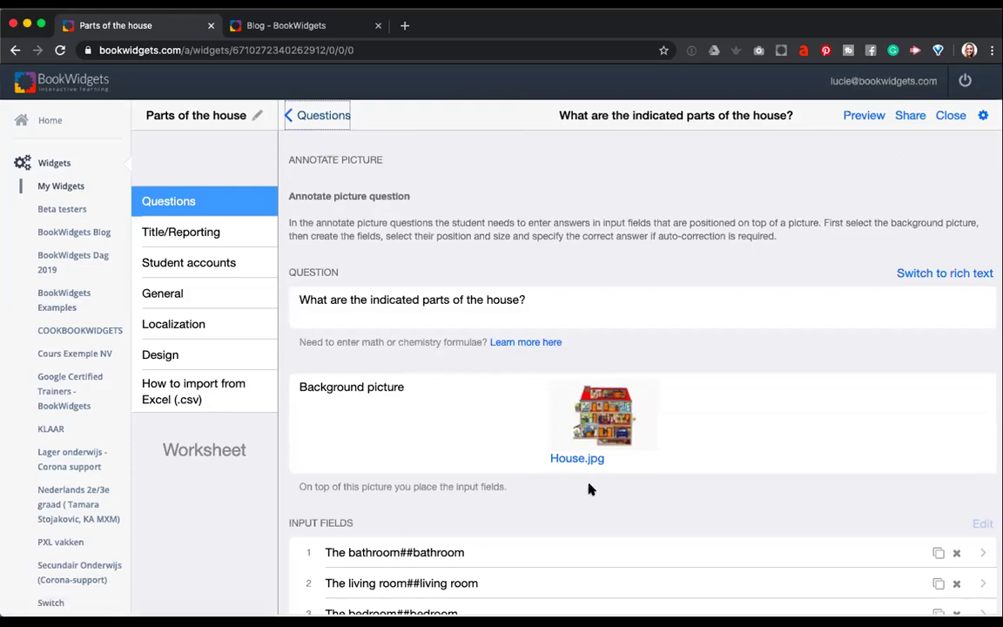
{"action": "scroll", "coordinate": [588, 490], "scroll_direction": "down", "scroll_amount": 3}
{"action": "scroll", "coordinate": [588, 489], "scroll_direction": "down", "scroll_amount": 7}
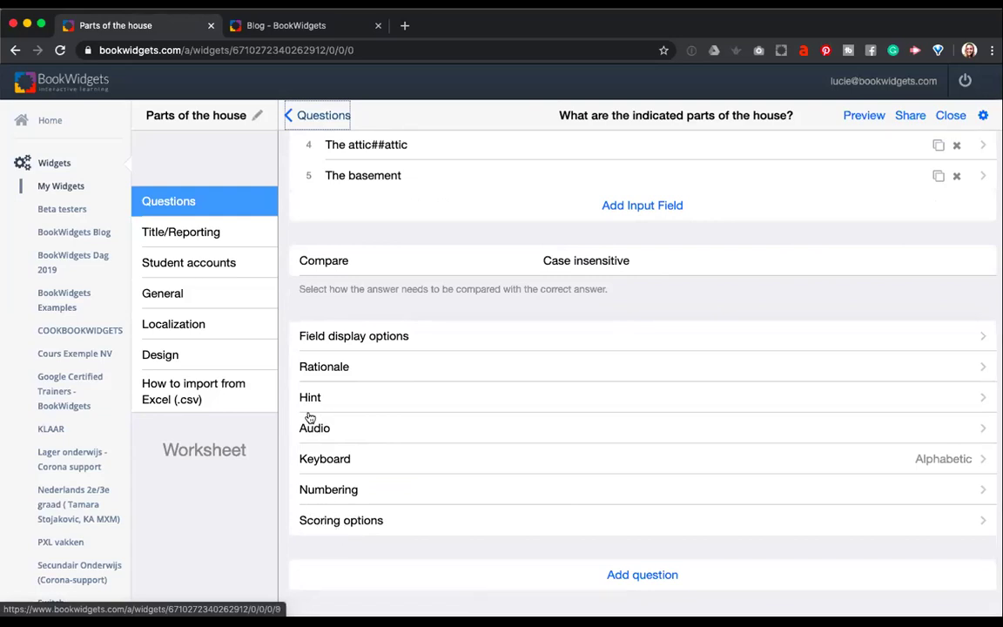
{"action": "left_click", "coordinate": [320, 527]}
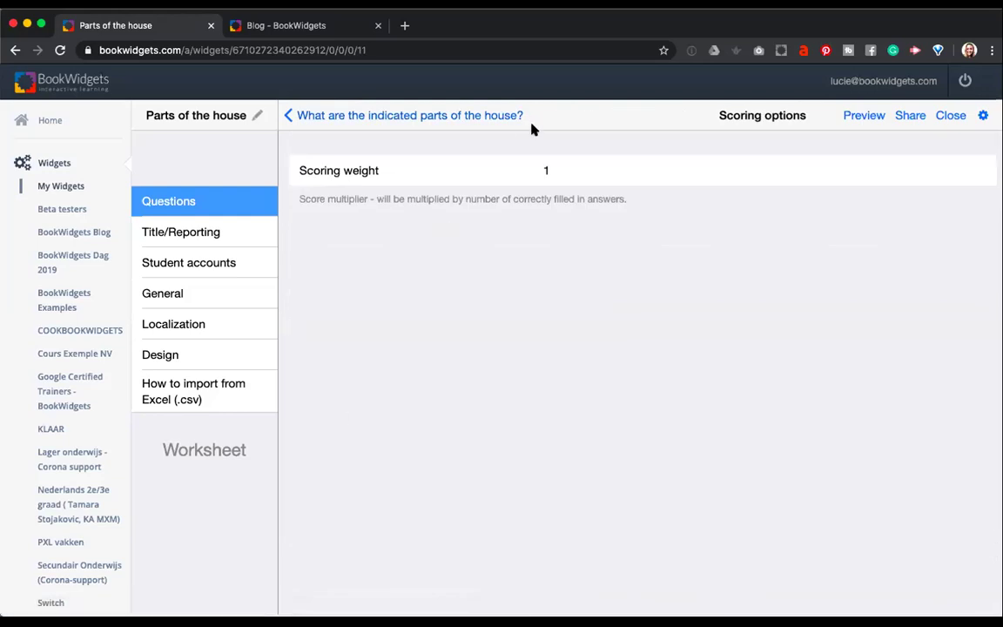
{"action": "left_click_drag", "start_coordinate": [557, 165], "coordinate": [539, 171]}
{"action": "left_click", "coordinate": [325, 198]}
{"action": "left_click", "coordinate": [554, 170]}
{"action": "type", "text": "0.5"}
{"action": "type", "text": "1"}
Go back to the annotate question's overview.
{"action": "left_click", "coordinate": [306, 118]}
{"action": "scroll", "coordinate": [330, 204], "scroll_direction": "down", "scroll_amount": 5}
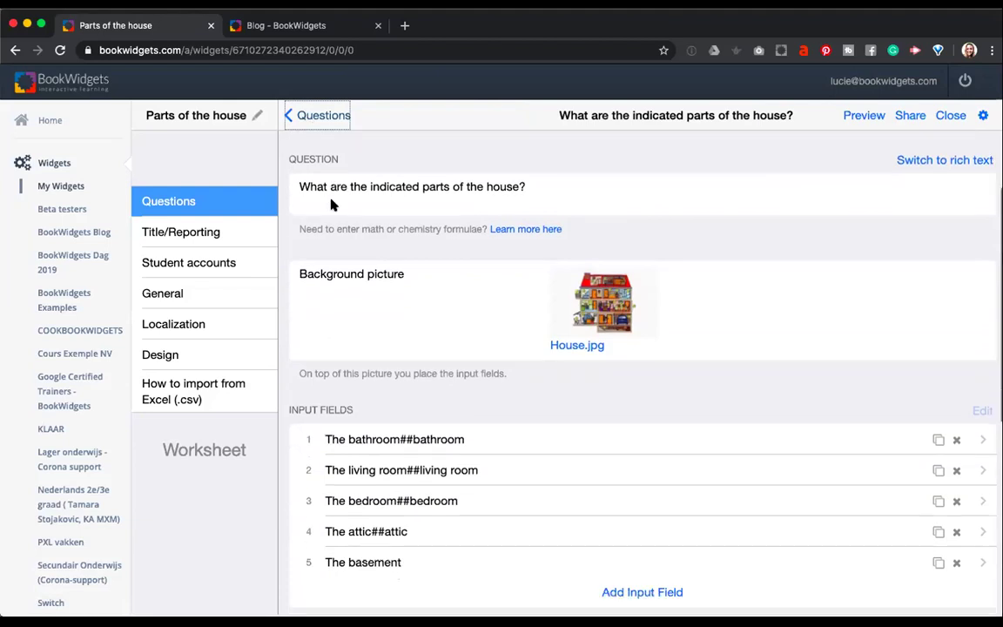
{"action": "scroll", "coordinate": [331, 204], "scroll_direction": "up", "scroll_amount": 5}
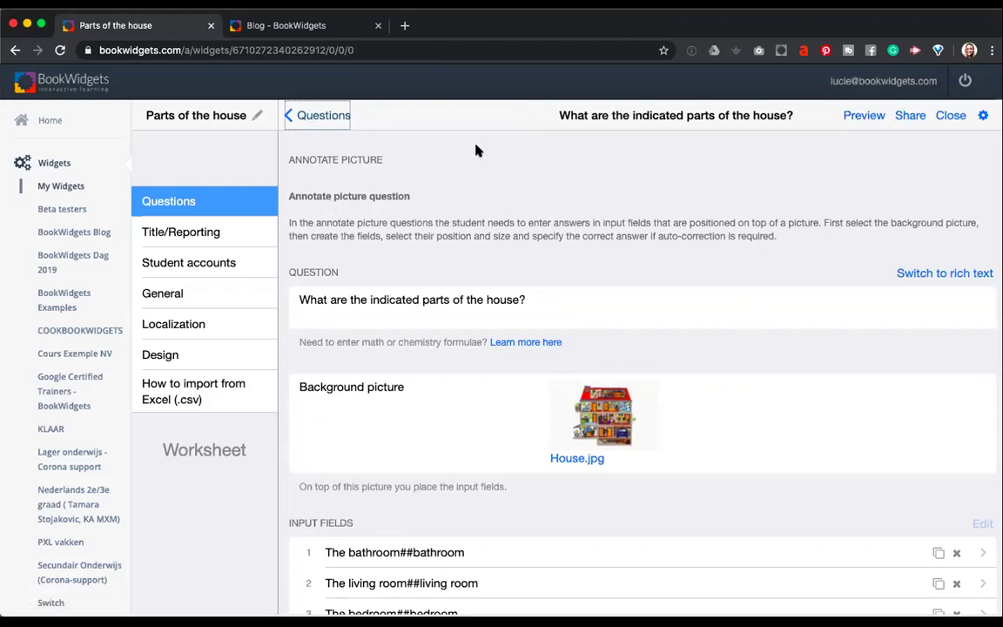
{"action": "left_click", "coordinate": [322, 115]}
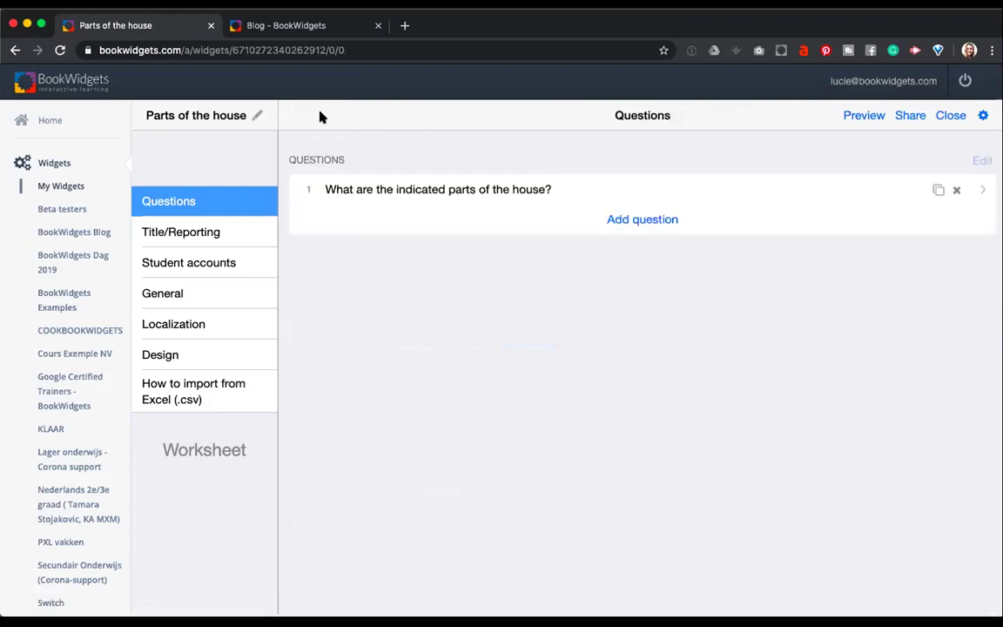
{"action": "left_click", "coordinate": [863, 115]}
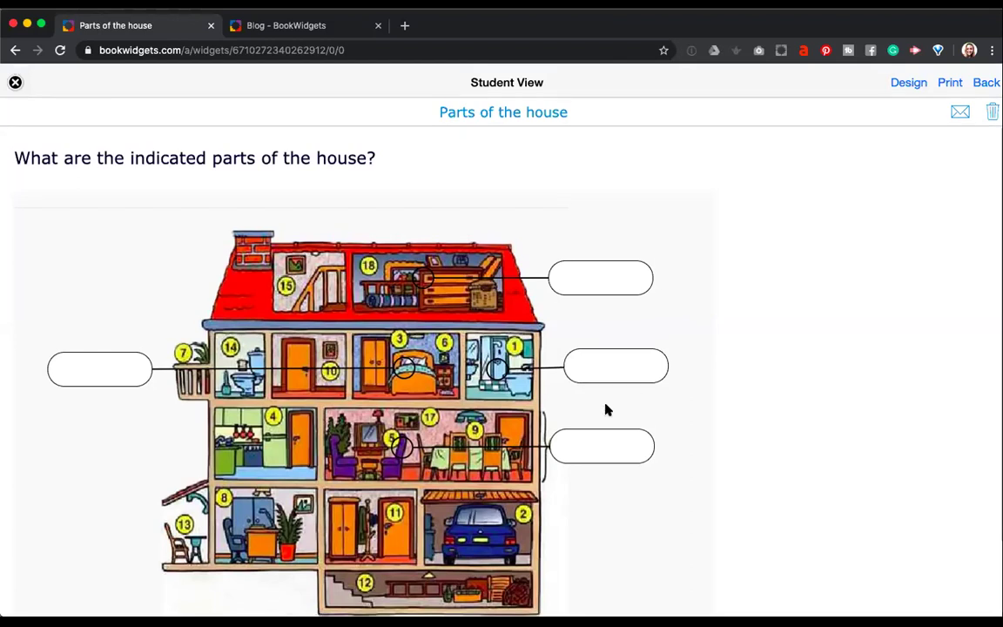
{"action": "scroll", "coordinate": [397, 341], "scroll_direction": "down", "scroll_amount": 3}
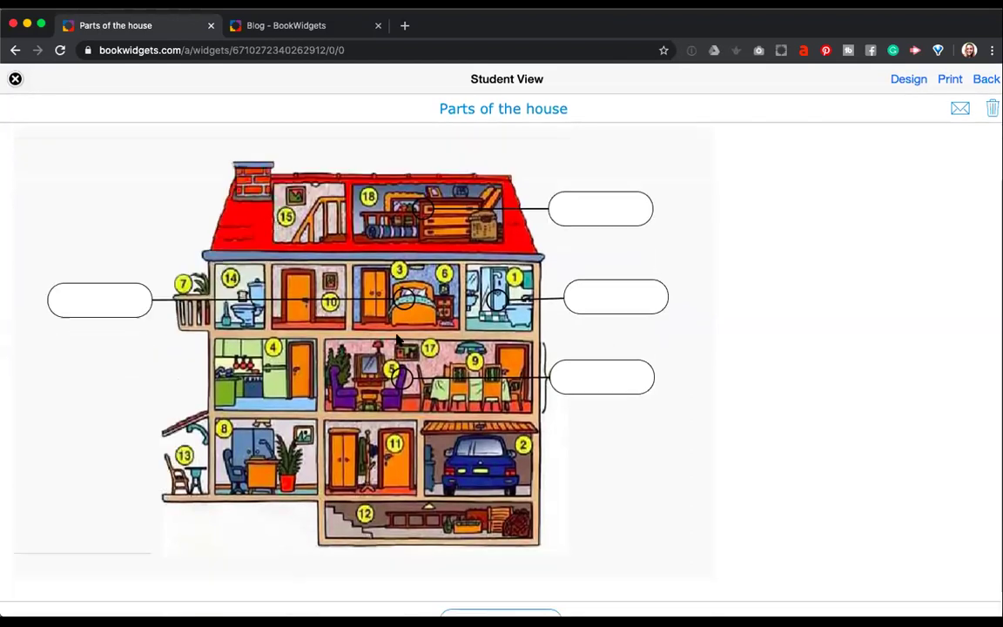
{"action": "scroll", "coordinate": [397, 342], "scroll_direction": "up", "scroll_amount": 3}
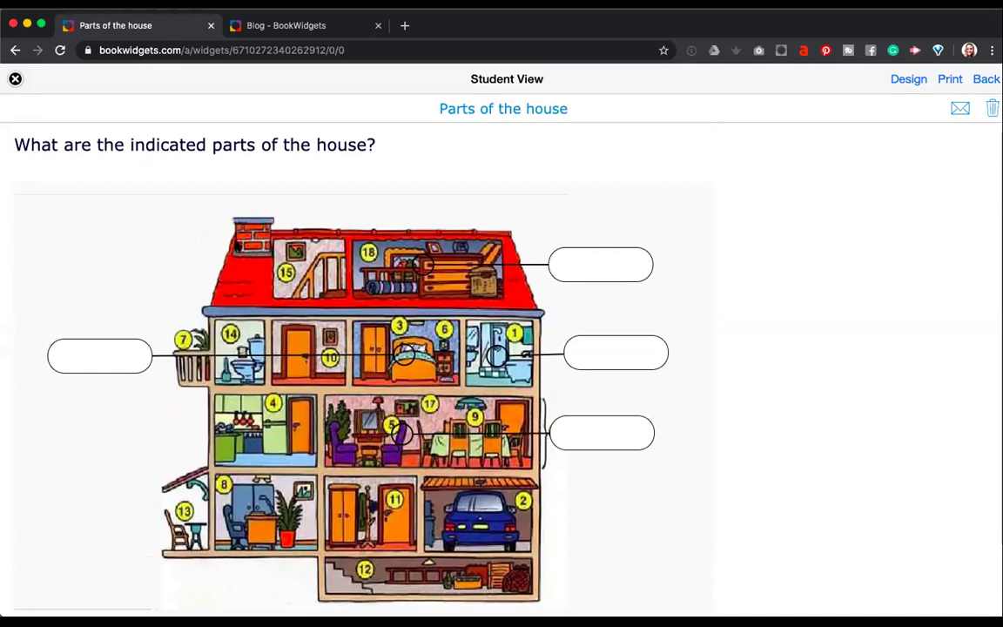
{"action": "scroll", "coordinate": [397, 366], "scroll_direction": "down", "scroll_amount": 1}
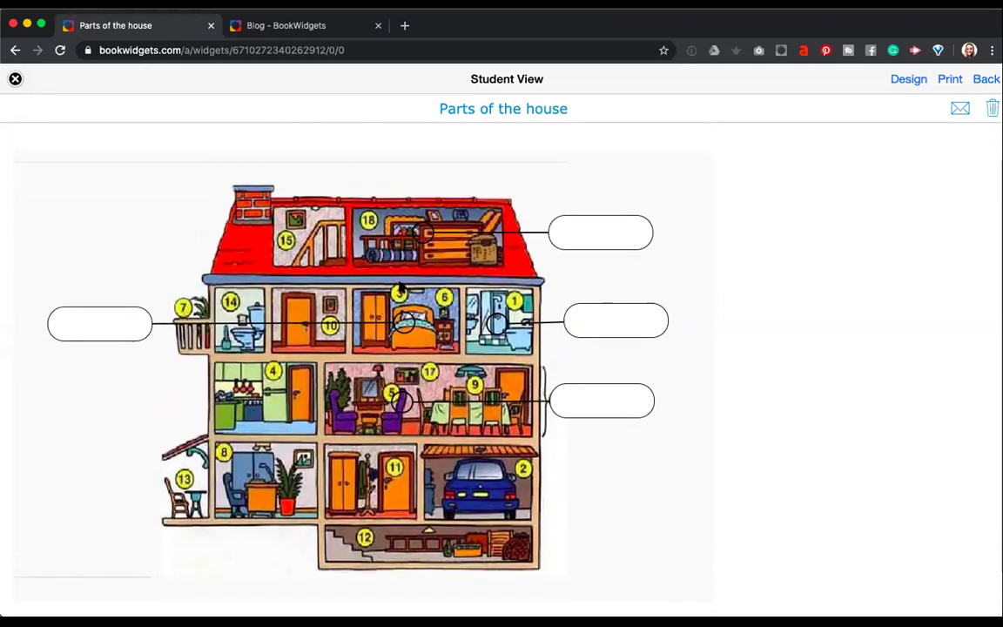
{"action": "left_click", "coordinate": [629, 233]}
{"action": "left_click", "coordinate": [613, 307]}
{"action": "left_click", "coordinate": [592, 400]}
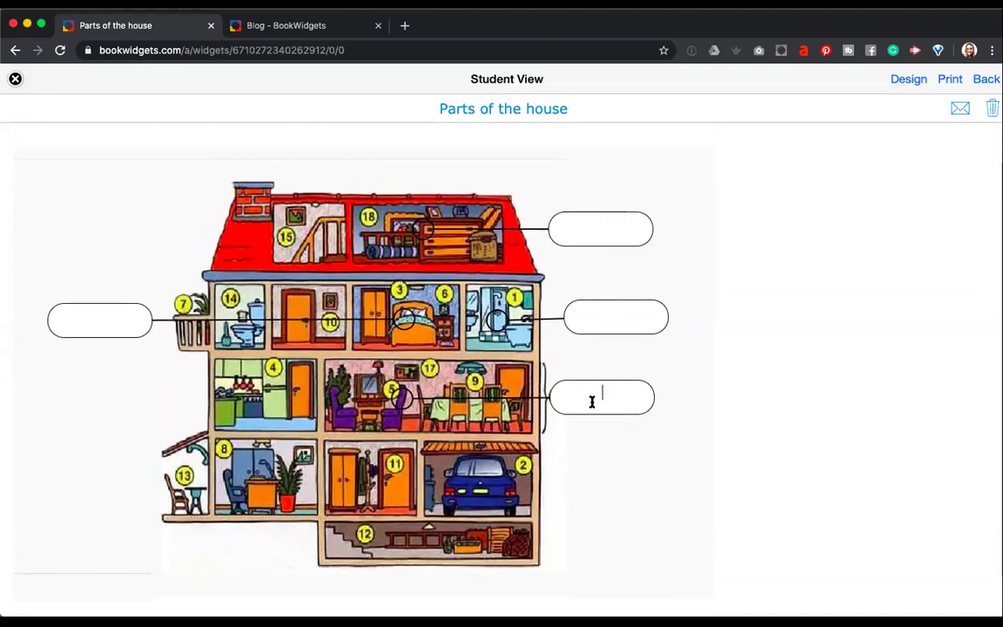
{"action": "left_click", "coordinate": [117, 329]}
{"action": "scroll", "coordinate": [370, 518], "scroll_direction": "down", "scroll_amount": 1}
{"action": "scroll", "coordinate": [371, 518], "scroll_direction": "down", "scroll_amount": 1}
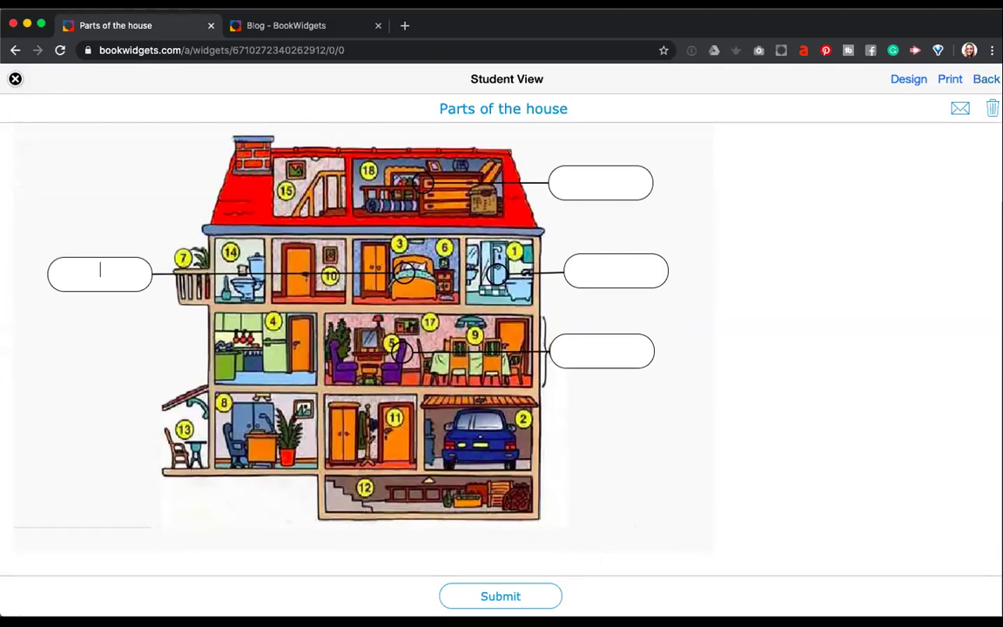
{"action": "left_click", "coordinate": [15, 79]}
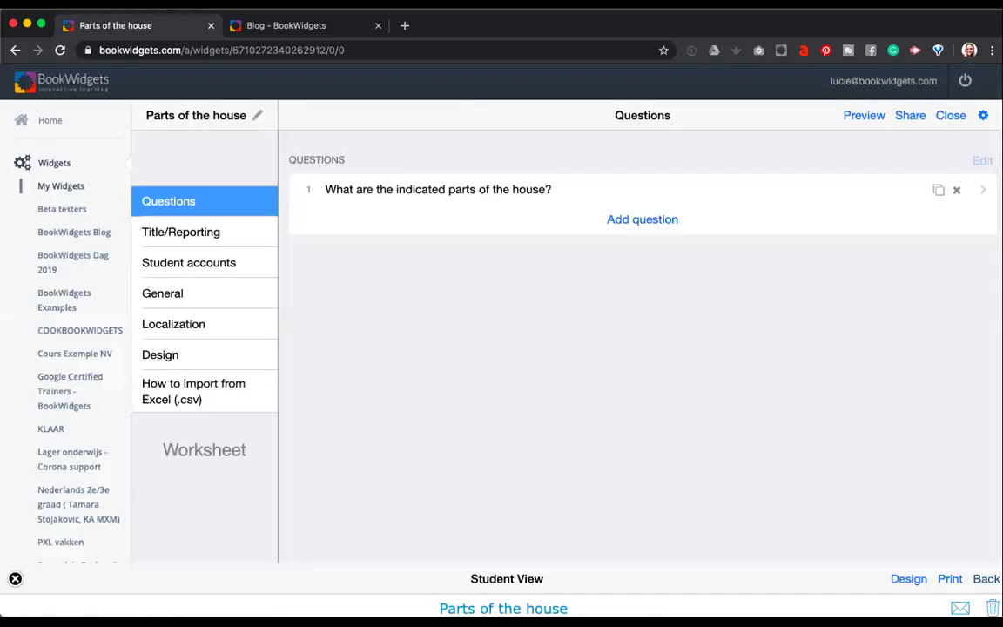
Place The basement field's marker on basement 12, with its answer box at the house's lower right.
{"action": "left_click", "coordinate": [377, 191]}
{"action": "scroll", "coordinate": [383, 418], "scroll_direction": "down", "scroll_amount": 3}
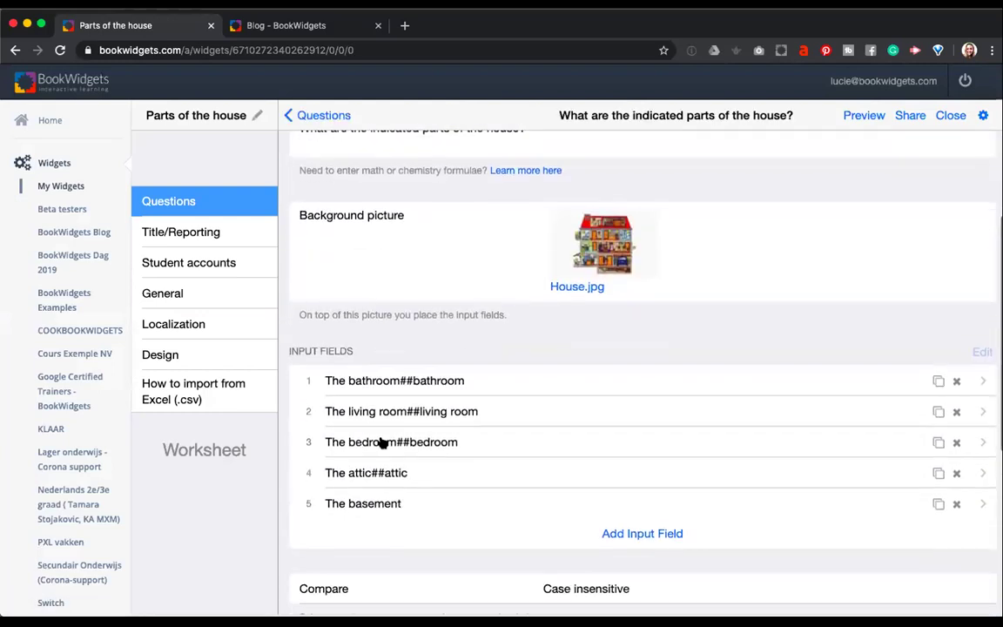
{"action": "left_click", "coordinate": [385, 504]}
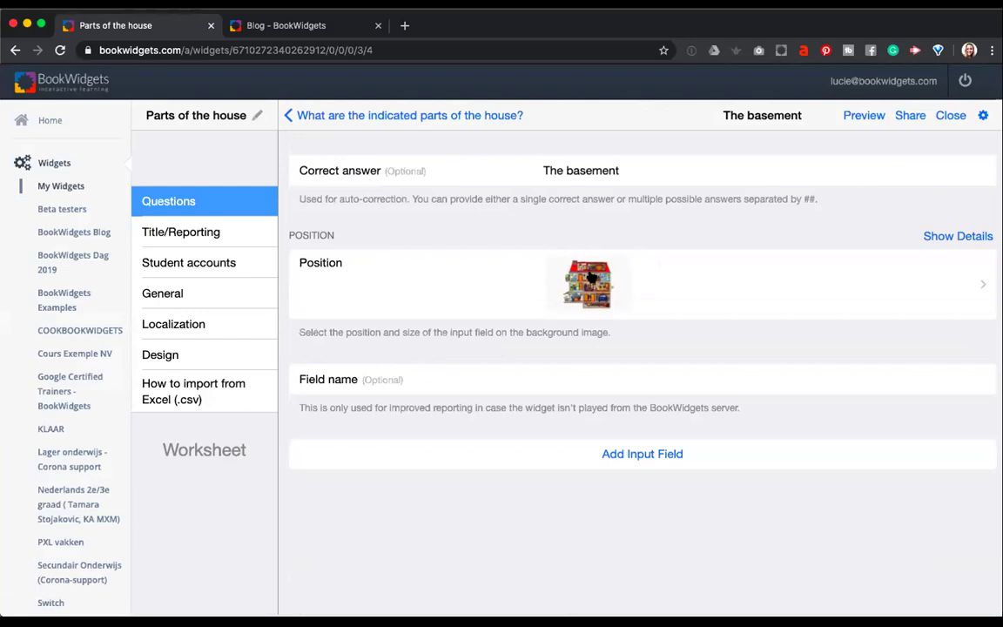
{"action": "left_click", "coordinate": [589, 277]}
{"action": "left_click_drag", "start_coordinate": [593, 508], "coordinate": [592, 573]}
{"action": "left_click_drag", "start_coordinate": [587, 307], "coordinate": [802, 562]}
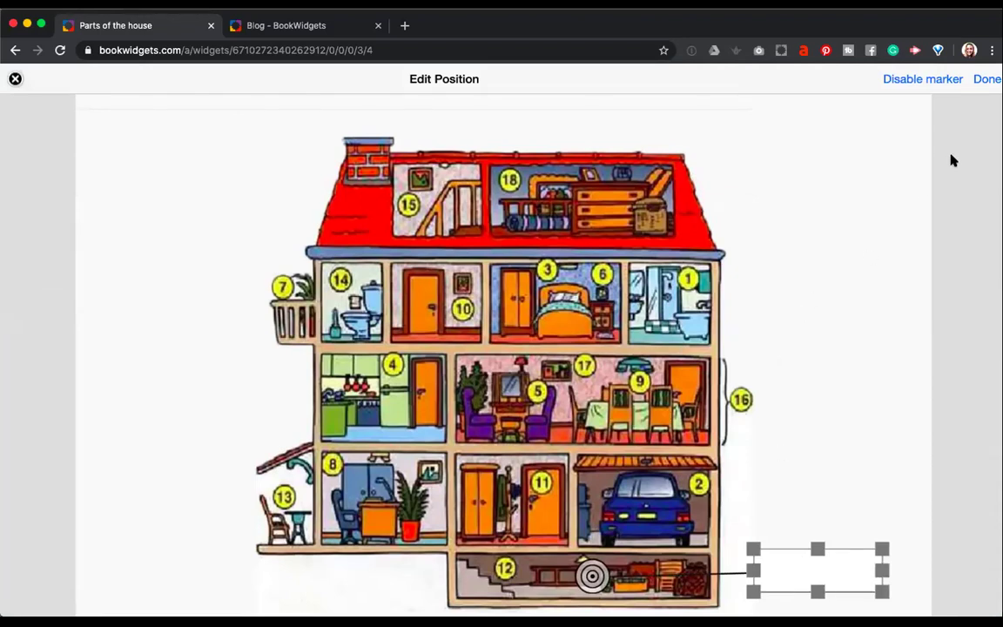
Close the position editor, return to the question list, and bring up the question-type chooser.
{"action": "left_click", "coordinate": [987, 78]}
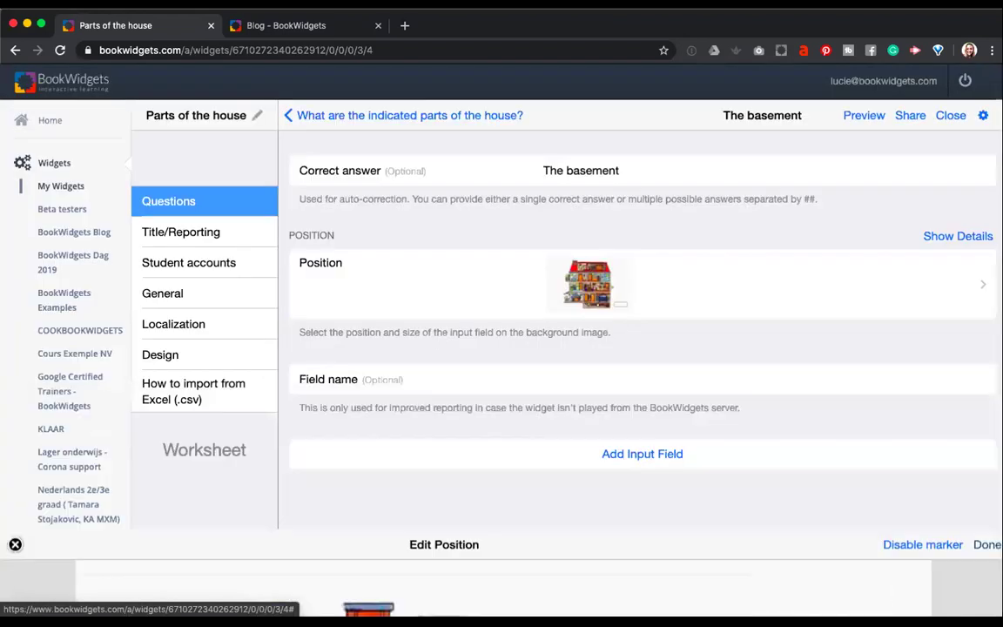
{"action": "left_click", "coordinate": [342, 117]}
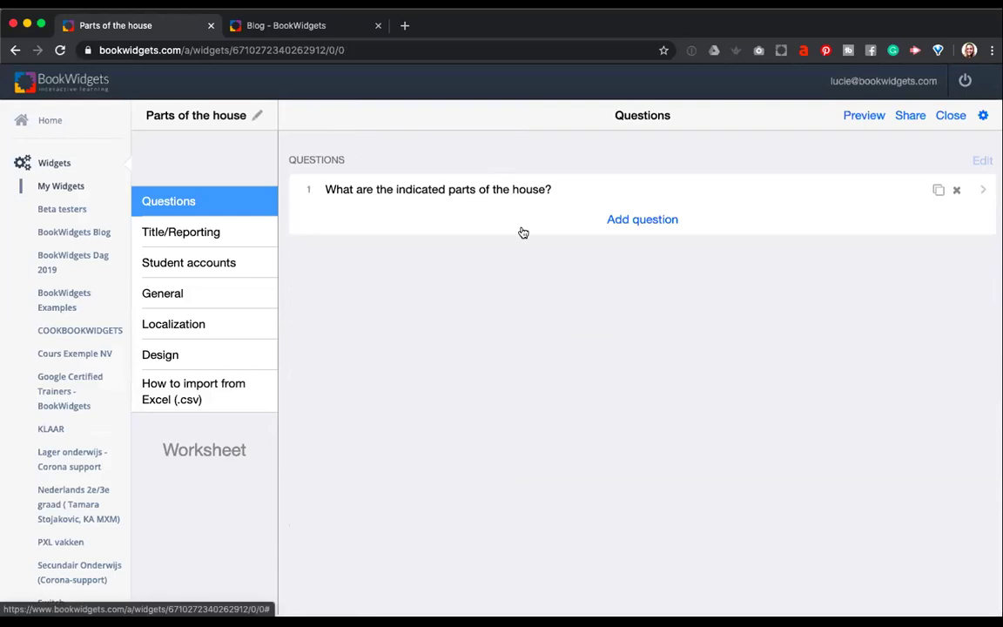
{"action": "left_click", "coordinate": [630, 225]}
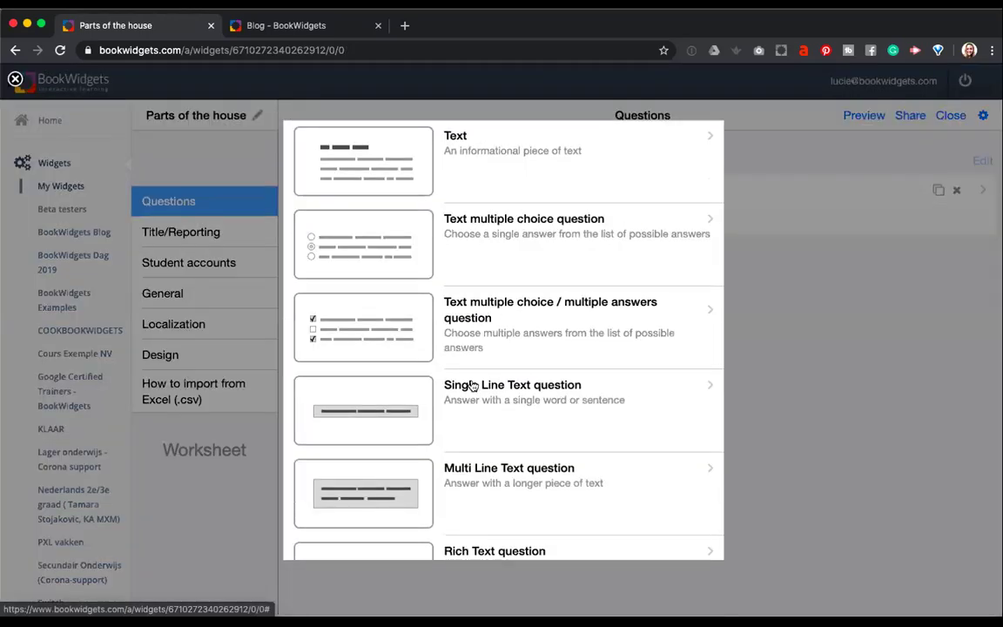
{"action": "scroll", "coordinate": [471, 385], "scroll_direction": "down", "scroll_amount": 15}
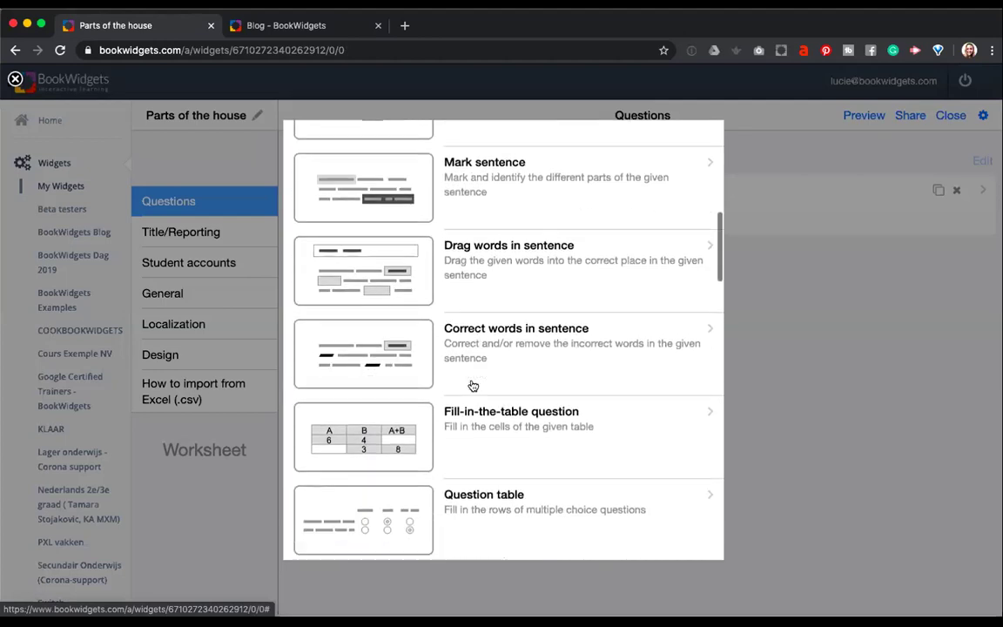
{"action": "scroll", "coordinate": [471, 386], "scroll_direction": "down", "scroll_amount": 7}
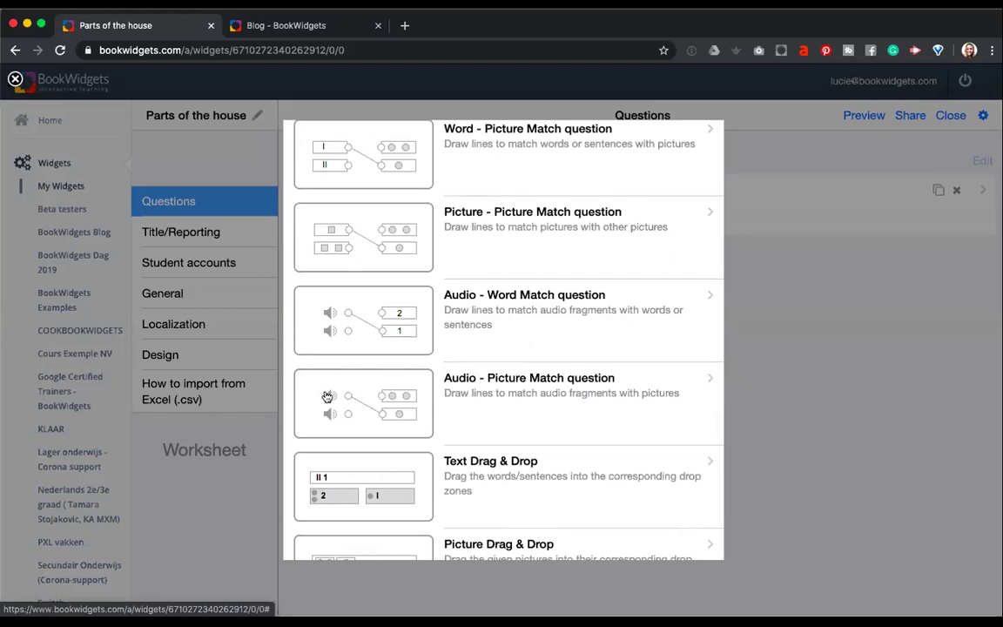
Add an Audio-Picture Match question prompting 'Match the audio fragment with the matching image.' and add its first pair.
{"action": "left_click", "coordinate": [463, 399]}
{"action": "left_click", "coordinate": [411, 302]}
{"action": "type", "text": "Match the audio fragment with the "}
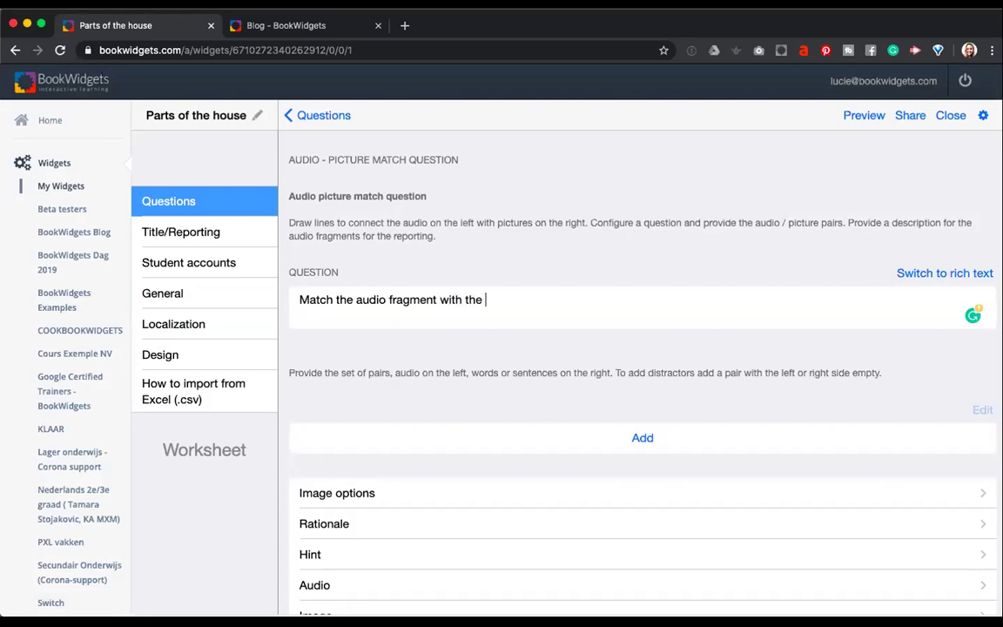
{"action": "type", "text": "matching image."}
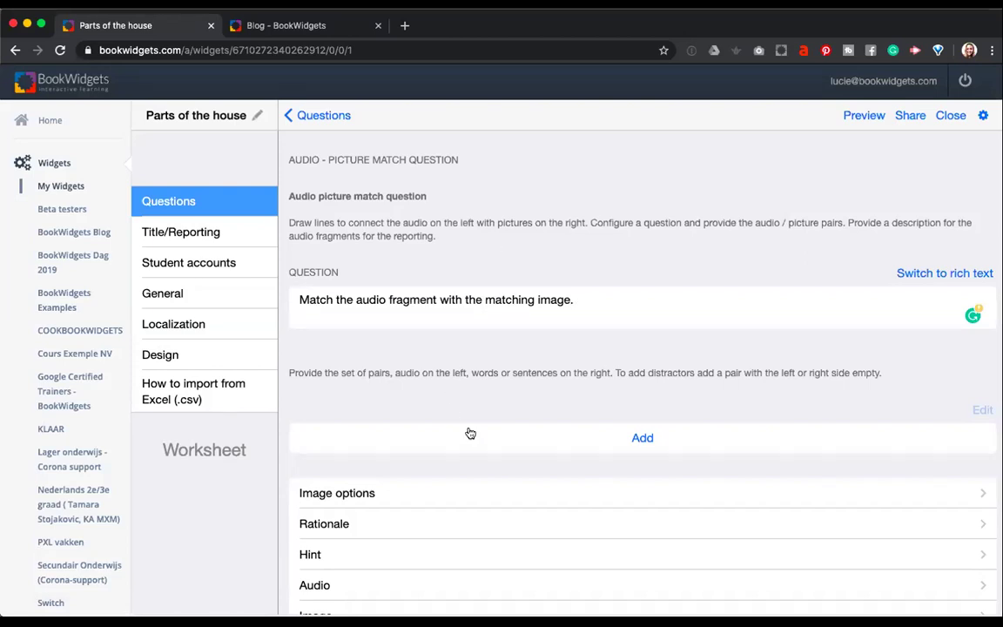
{"action": "scroll", "coordinate": [470, 432], "scroll_direction": "down", "scroll_amount": 2}
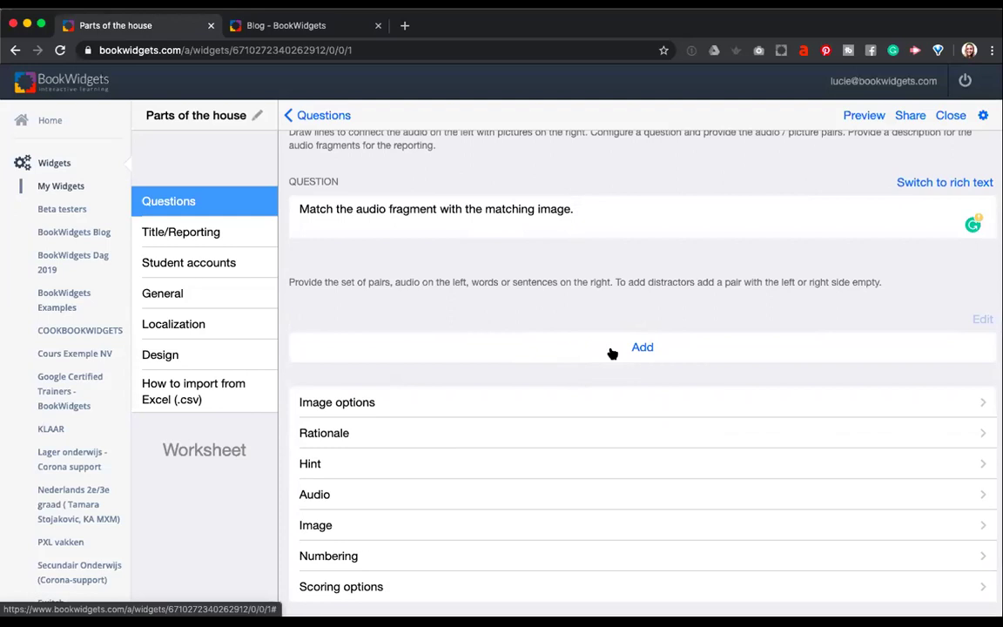
{"action": "left_click", "coordinate": [612, 353]}
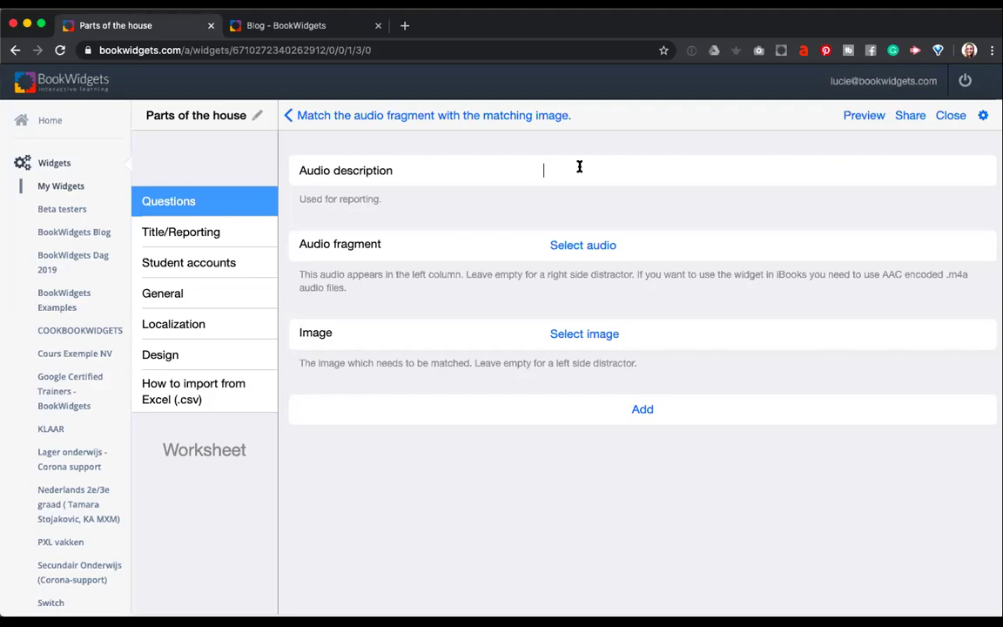
Label the first pair Kitchen and give it a recorded spoken audio clip.
{"action": "left_click", "coordinate": [579, 166]}
{"action": "type", "text": "Kitchen"}
{"action": "left_click", "coordinate": [583, 246]}
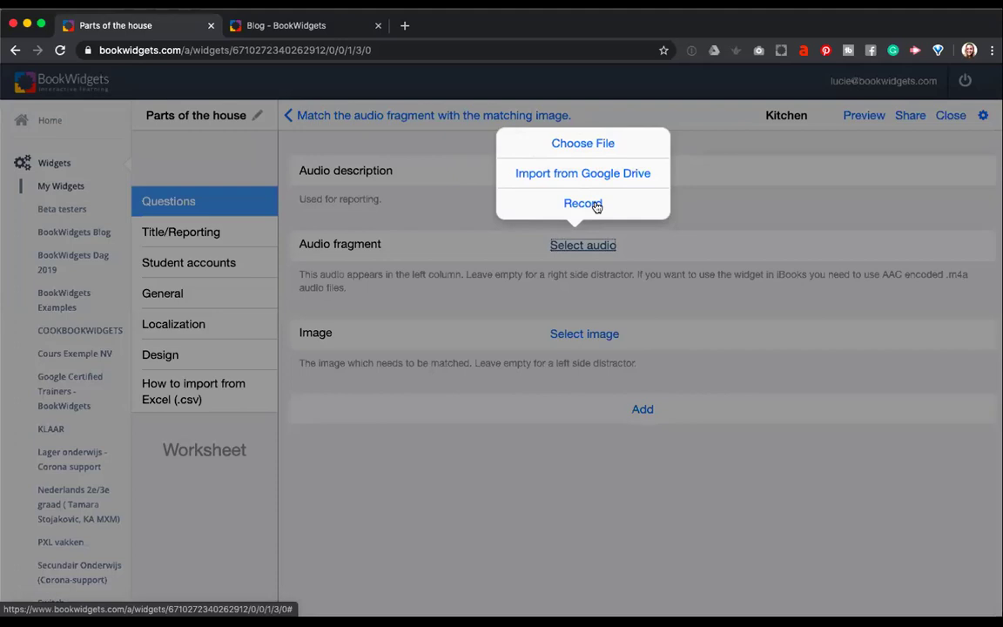
{"action": "left_click", "coordinate": [597, 204]}
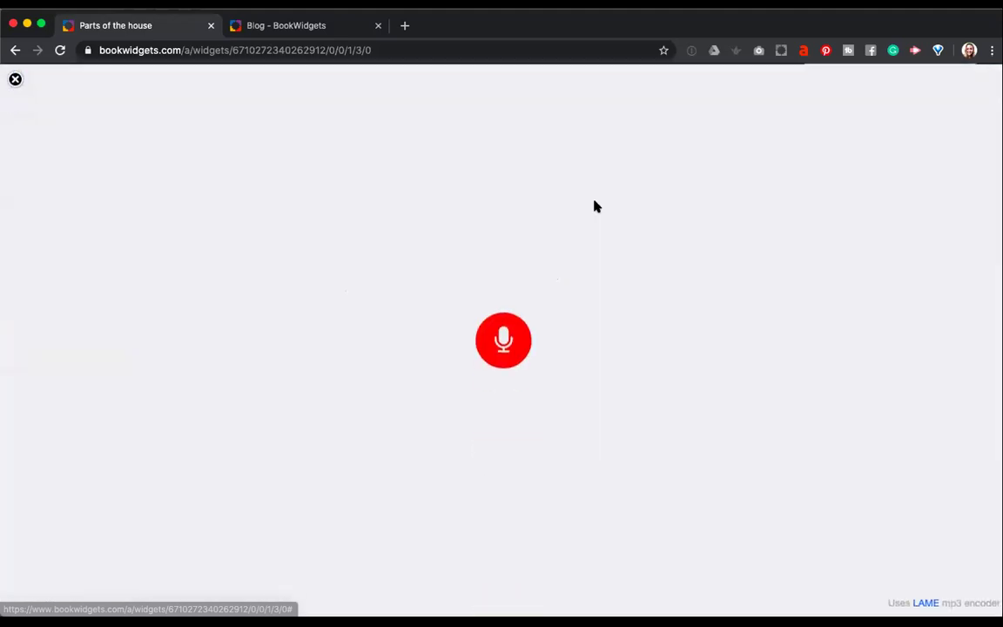
{"action": "left_click", "coordinate": [505, 344]}
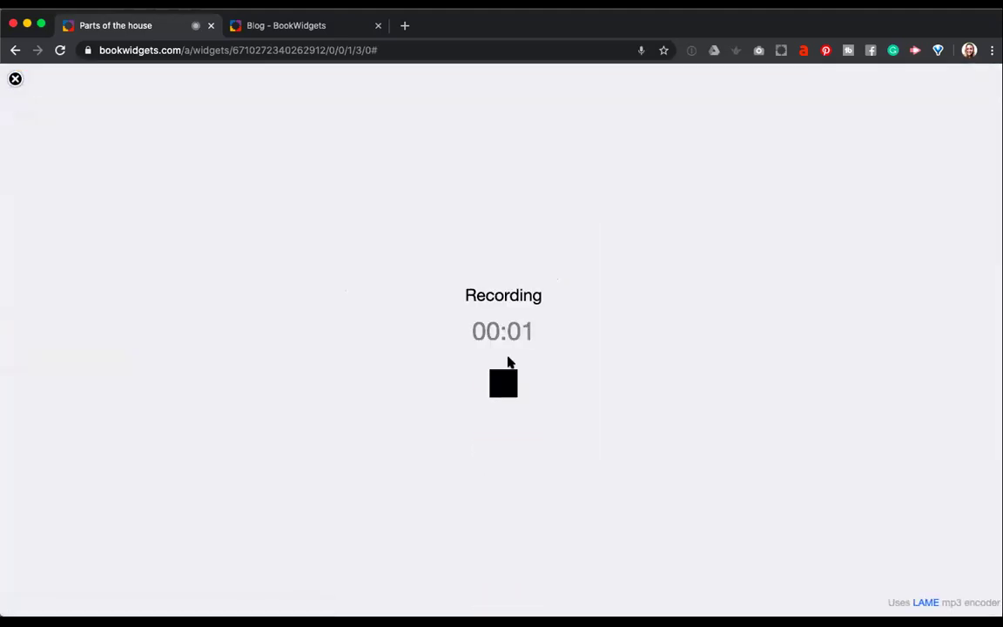
{"action": "left_click", "coordinate": [509, 383]}
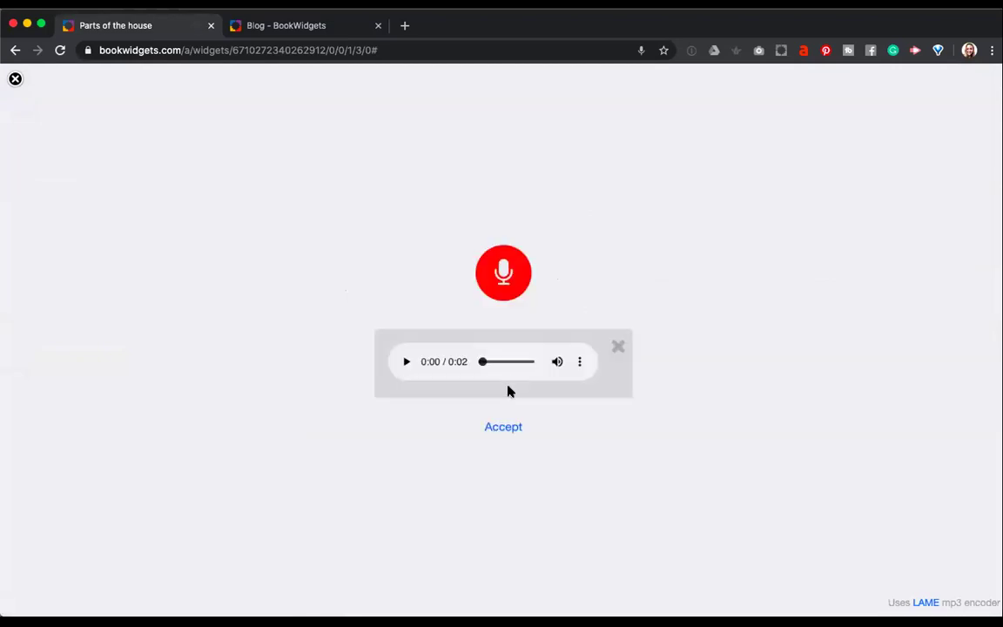
{"action": "left_click", "coordinate": [506, 428]}
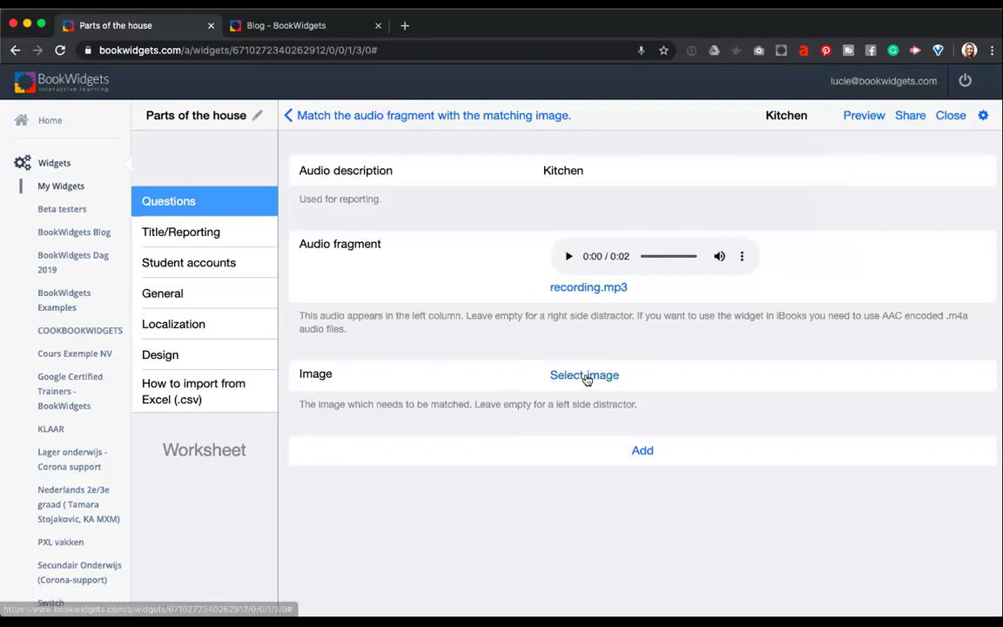
Search images online for 'kitchen' and use a kitchen interior photo for the pair.
{"action": "left_click", "coordinate": [587, 380]}
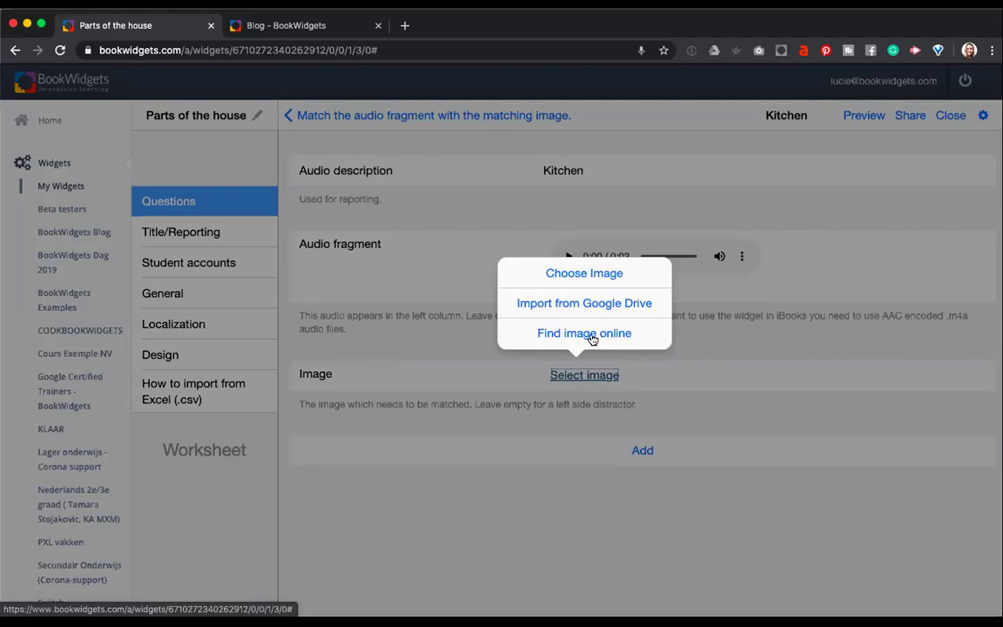
{"action": "left_click", "coordinate": [592, 339]}
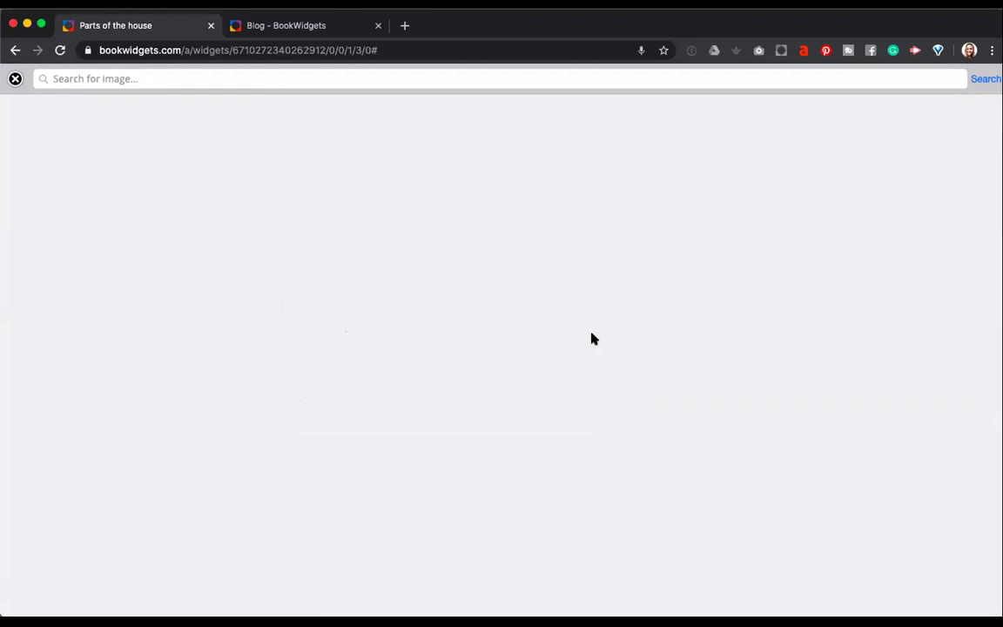
{"action": "type", "text": "ki"}
{"action": "key", "text": "Return"}
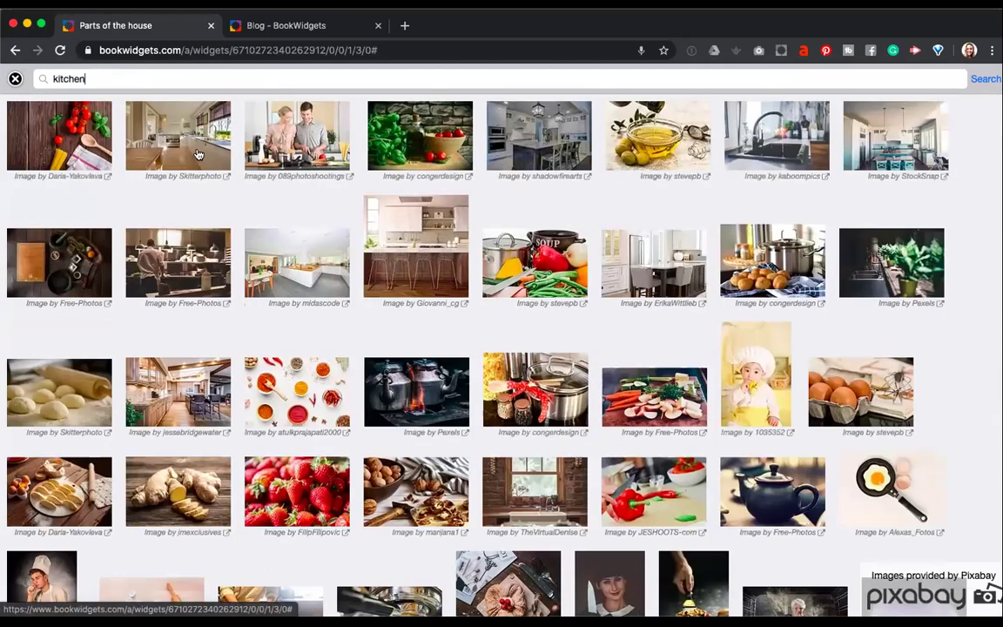
{"action": "left_click", "coordinate": [198, 153]}
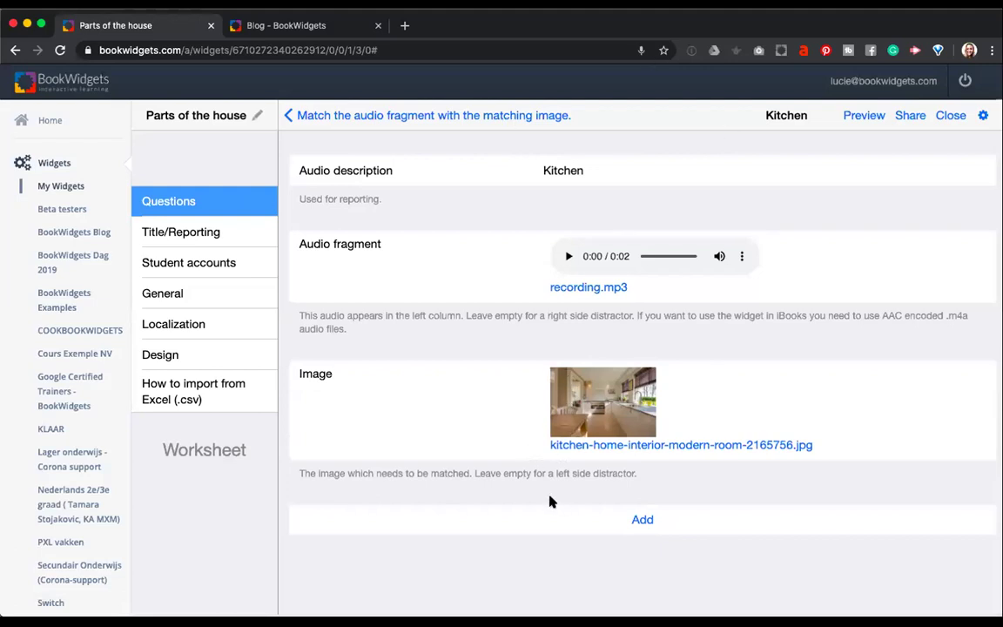
Add a second pair labelled Bathroom with a recorded spoken audio clip.
{"action": "left_click", "coordinate": [644, 519]}
{"action": "type", "text": "Bathroom"}
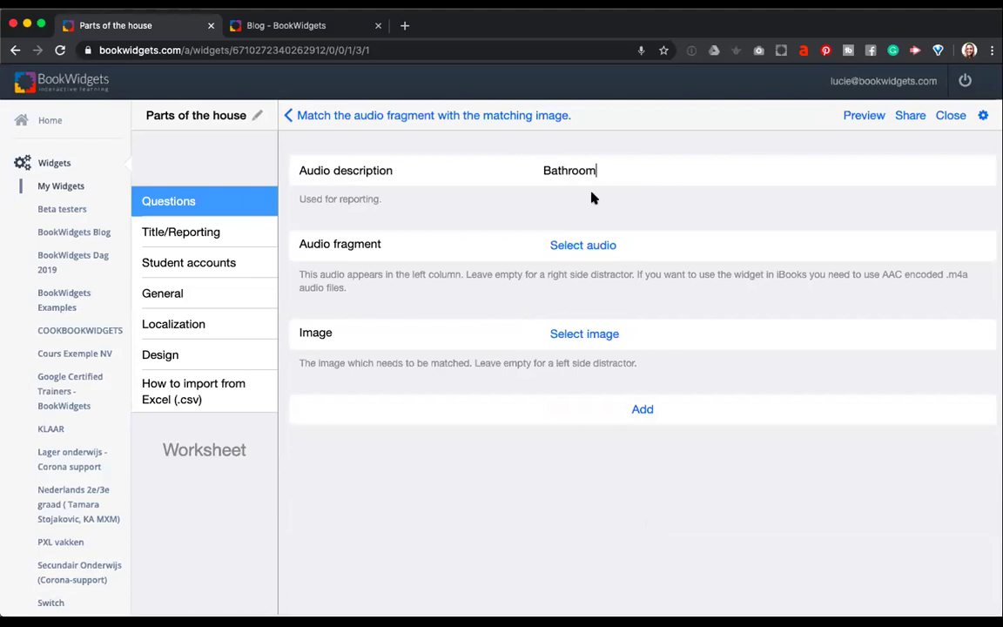
{"action": "left_click", "coordinate": [600, 245]}
{"action": "left_click", "coordinate": [583, 203]}
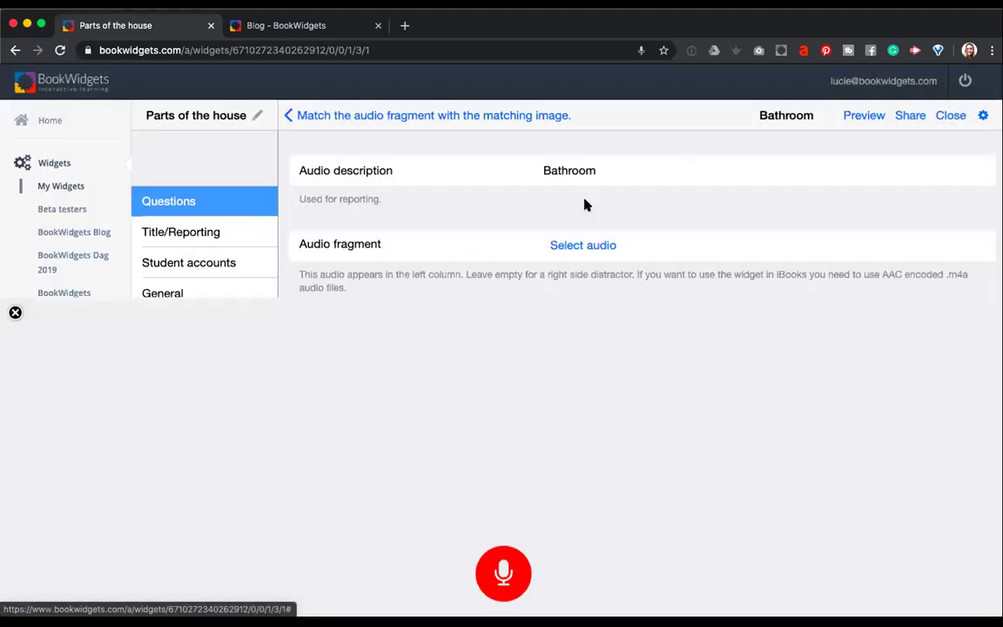
{"action": "left_click", "coordinate": [506, 337]}
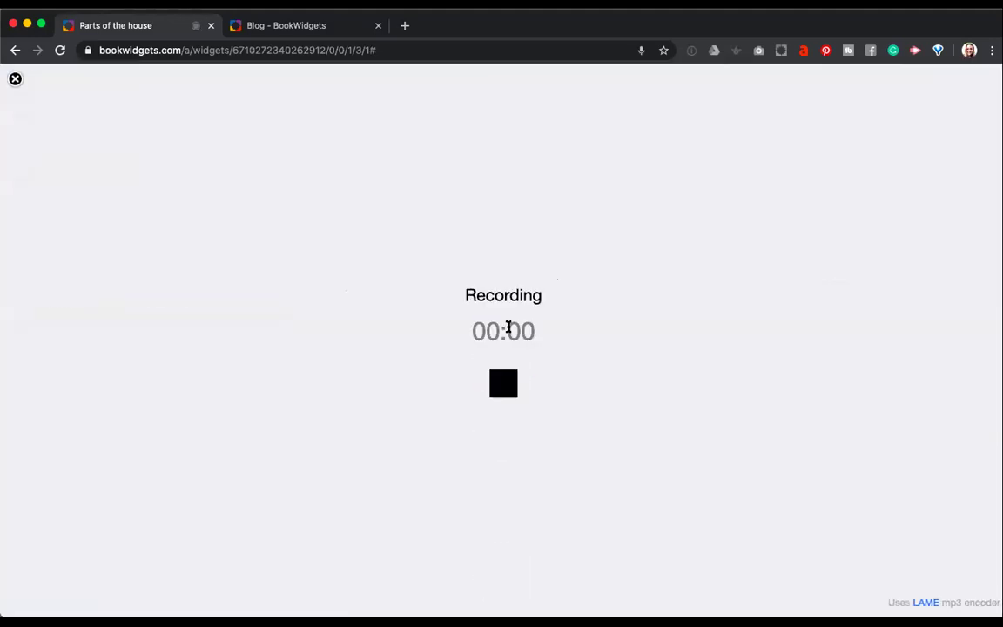
{"action": "left_click", "coordinate": [509, 376]}
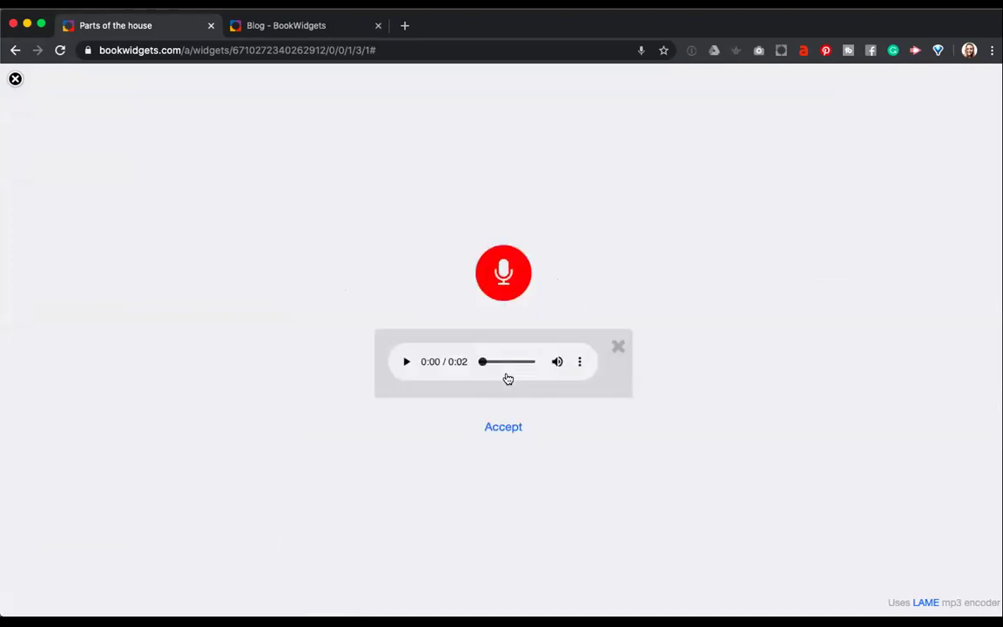
{"action": "left_click", "coordinate": [510, 426]}
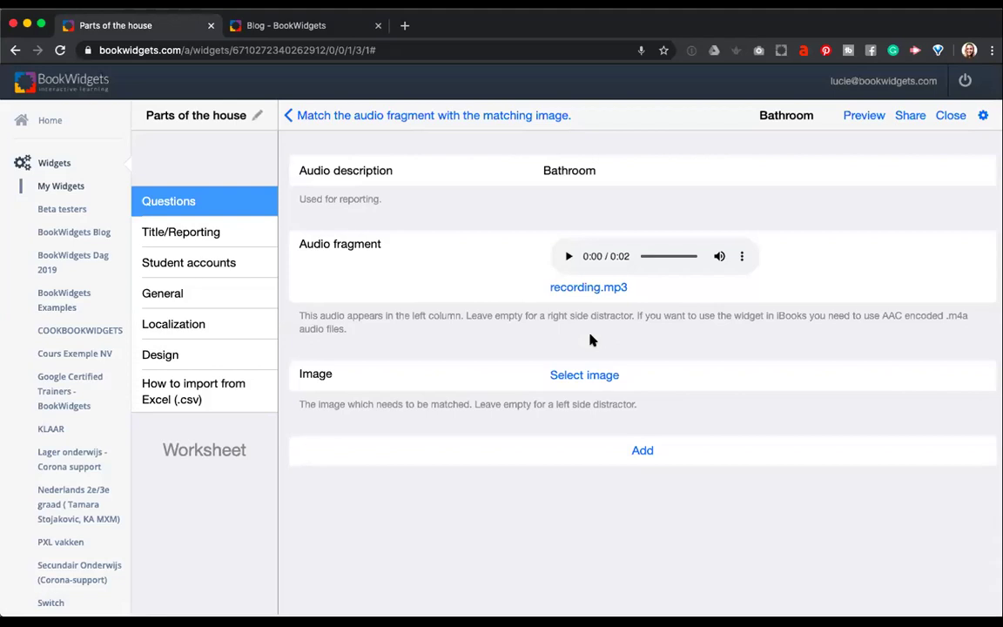
Give the Bathroom pair an online bathroom photo, then add another empty pair.
{"action": "left_click", "coordinate": [598, 372]}
{"action": "left_click", "coordinate": [576, 332]}
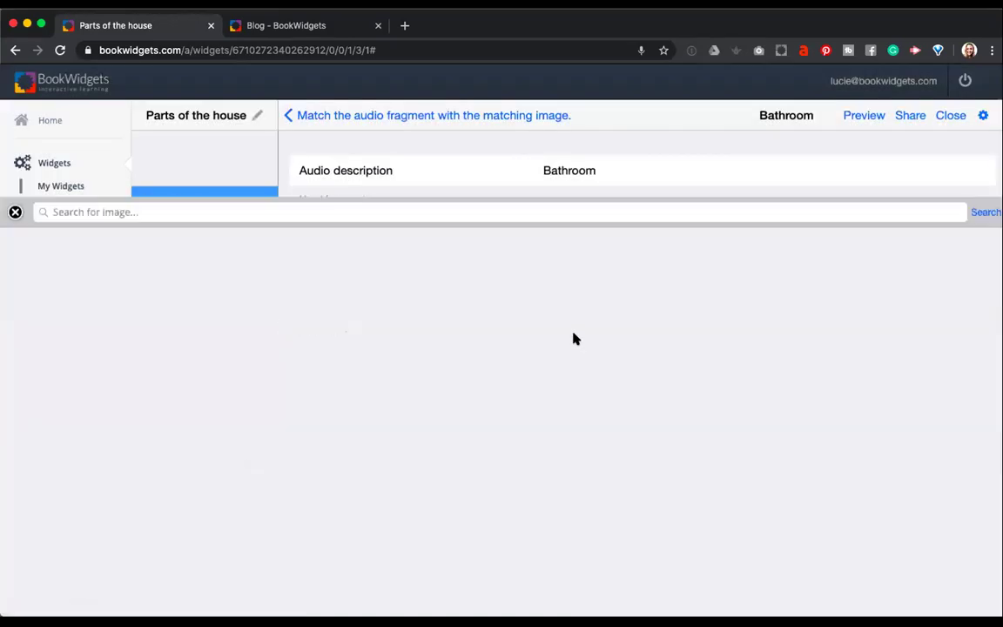
{"action": "type", "text": "bathroom"}
{"action": "key", "text": "Return"}
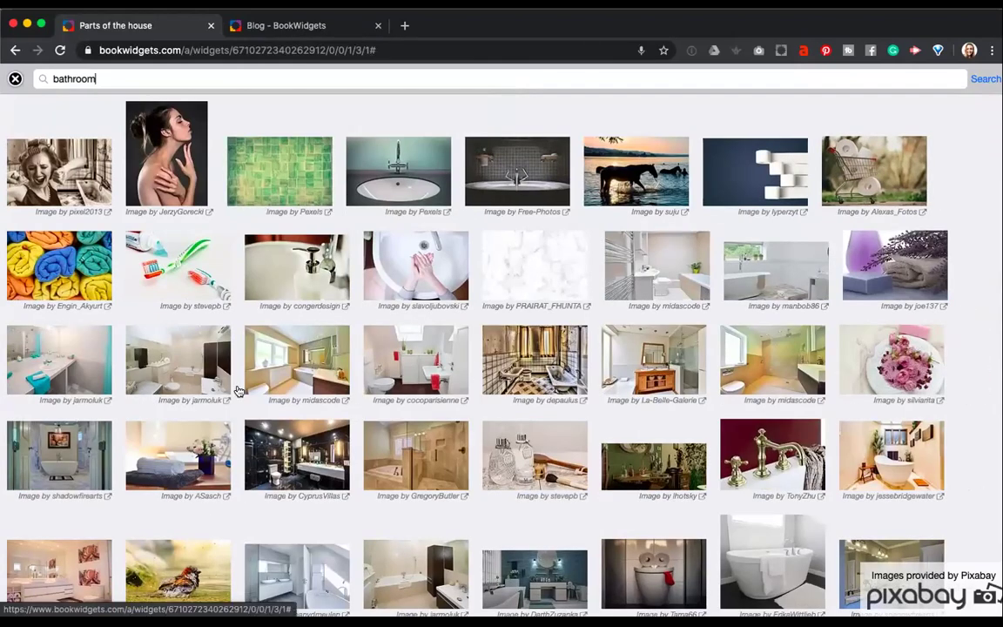
{"action": "left_click", "coordinate": [193, 366]}
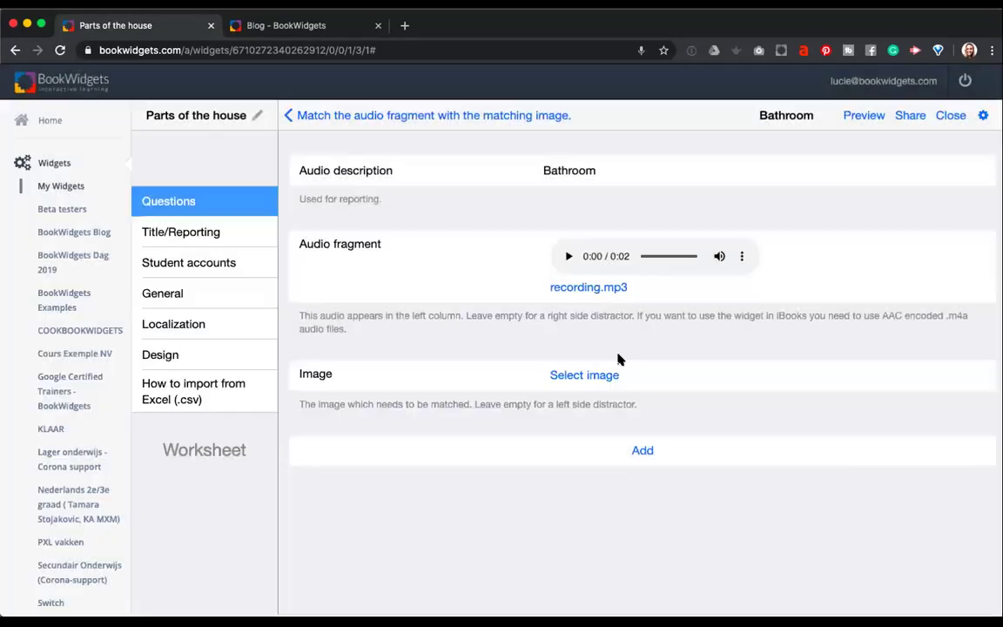
{"action": "left_click", "coordinate": [621, 513]}
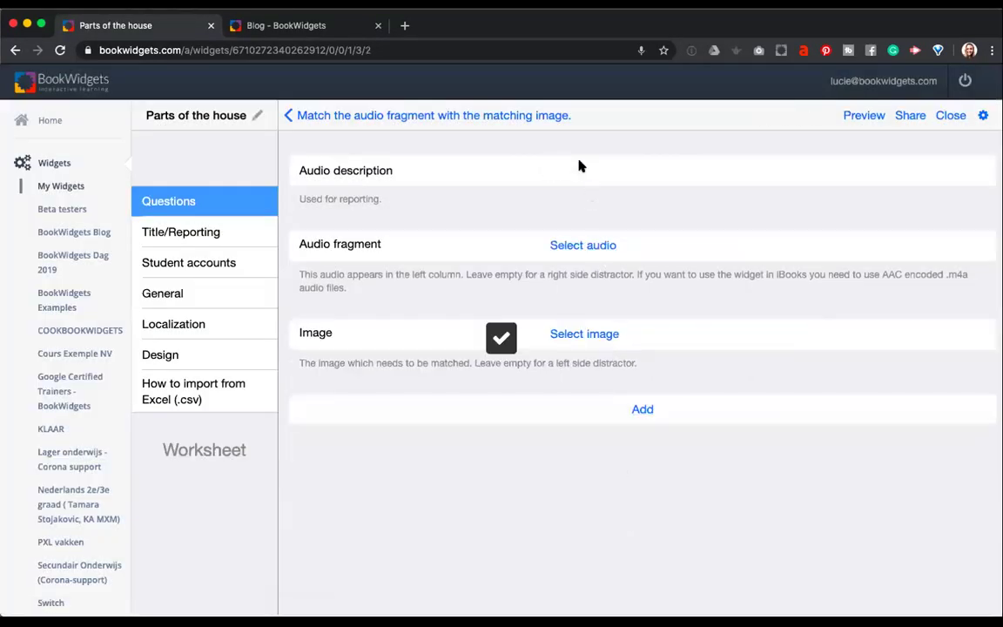
Label the new pair Bedroom and give it a recorded spoken audio clip.
{"action": "left_click", "coordinate": [584, 178]}
{"action": "type", "text": "Bedroom"}
{"action": "left_click", "coordinate": [588, 245]}
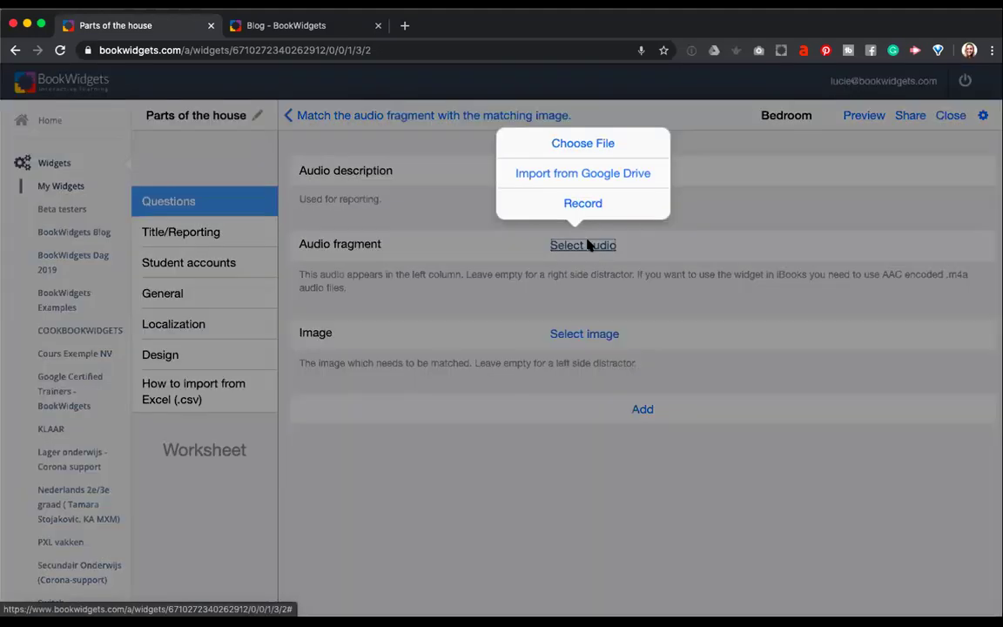
{"action": "left_click", "coordinate": [574, 215]}
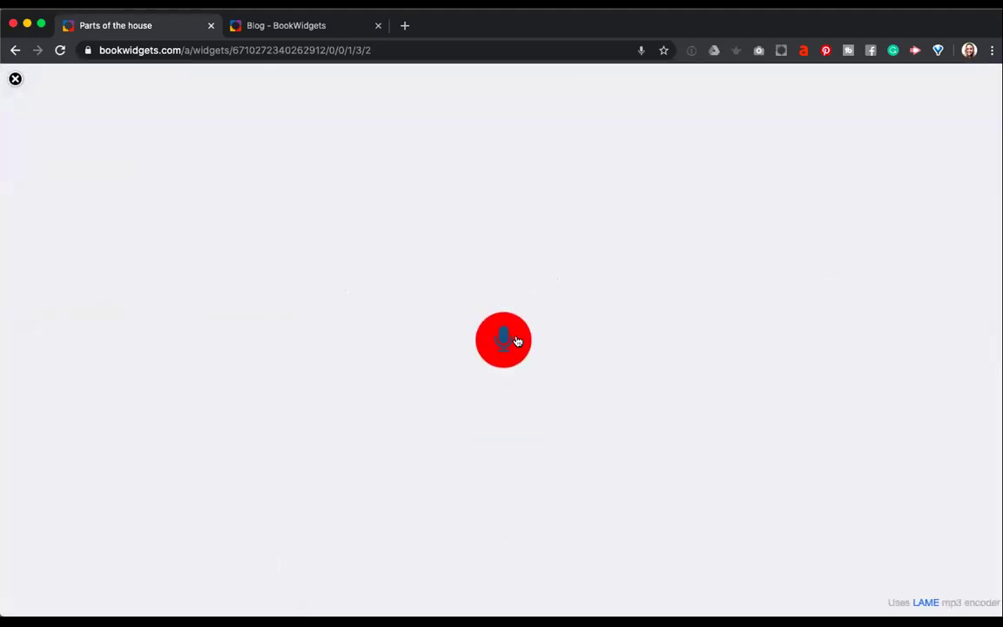
{"action": "left_click", "coordinate": [513, 340]}
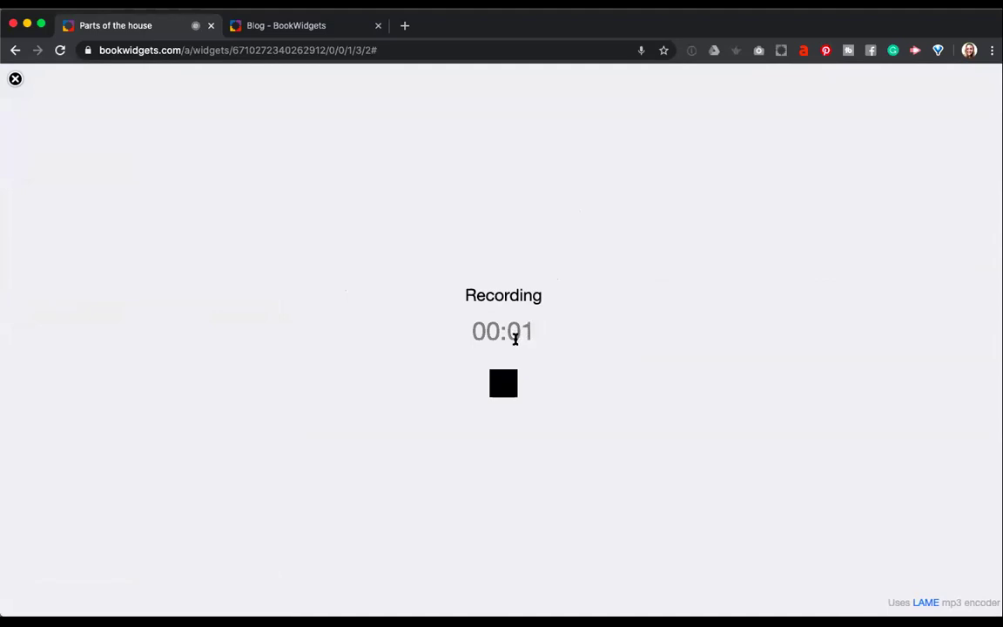
{"action": "left_click", "coordinate": [508, 384]}
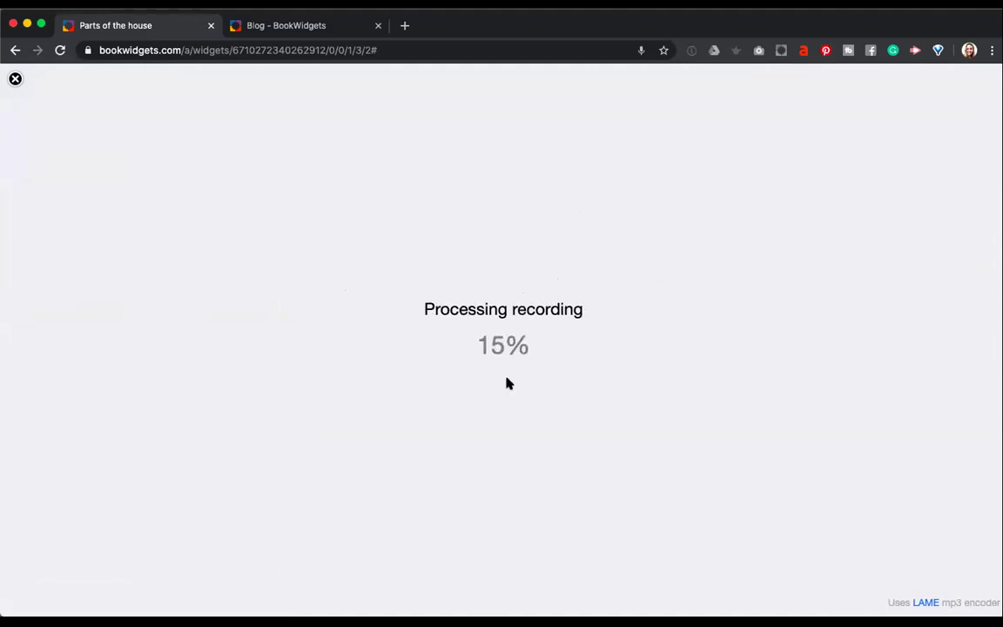
{"action": "left_click", "coordinate": [504, 424]}
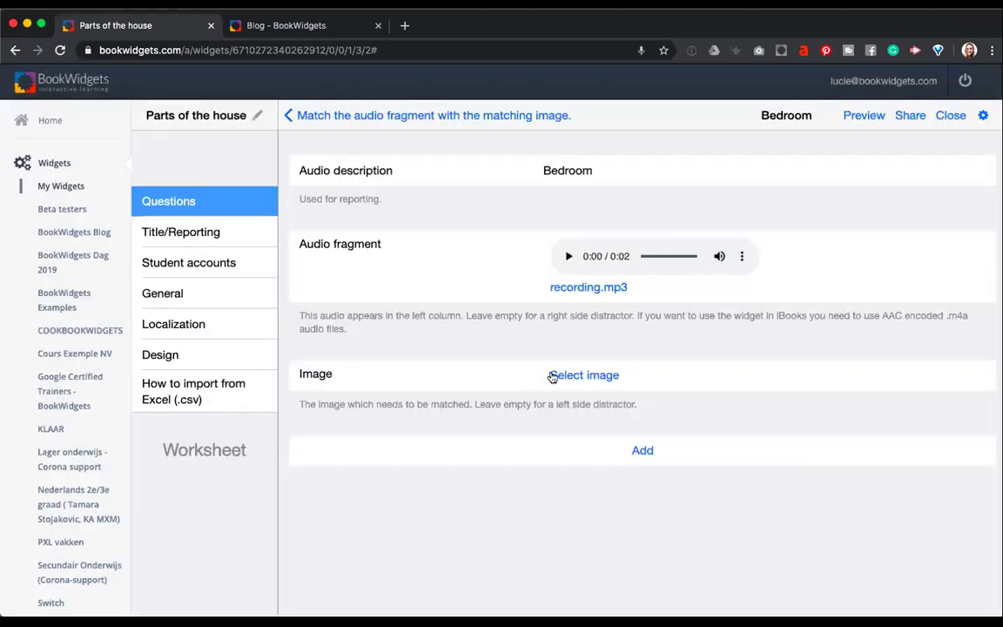
Give the Bedroom pair the online photo bed-bedroom-carpet-curtains-1839183.jpg, then add another empty pair.
{"action": "left_click", "coordinate": [556, 376]}
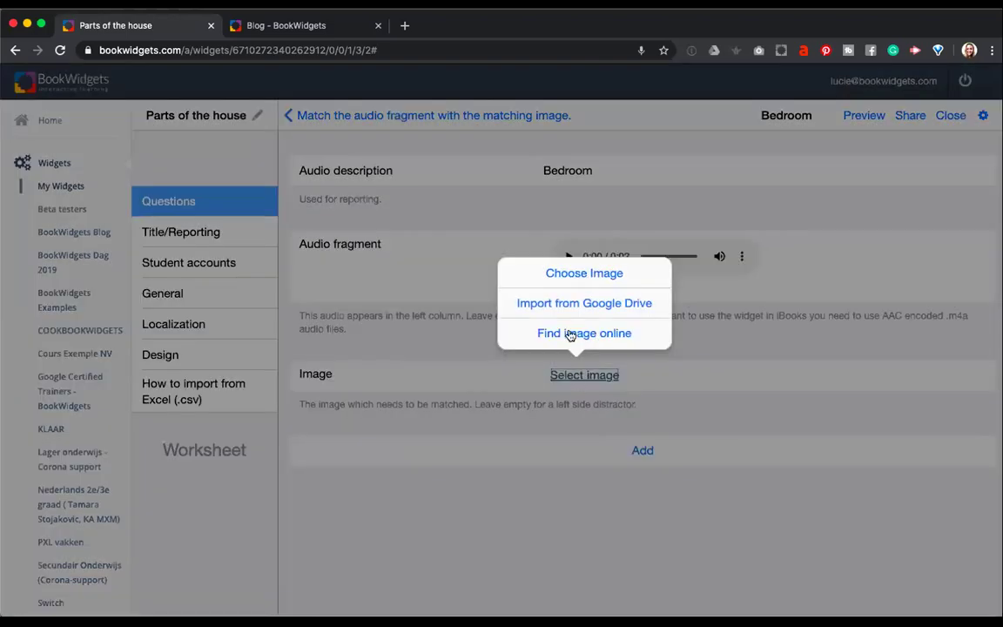
{"action": "left_click", "coordinate": [571, 333]}
{"action": "left_click", "coordinate": [372, 80]}
{"action": "type", "text": "bedroom"}
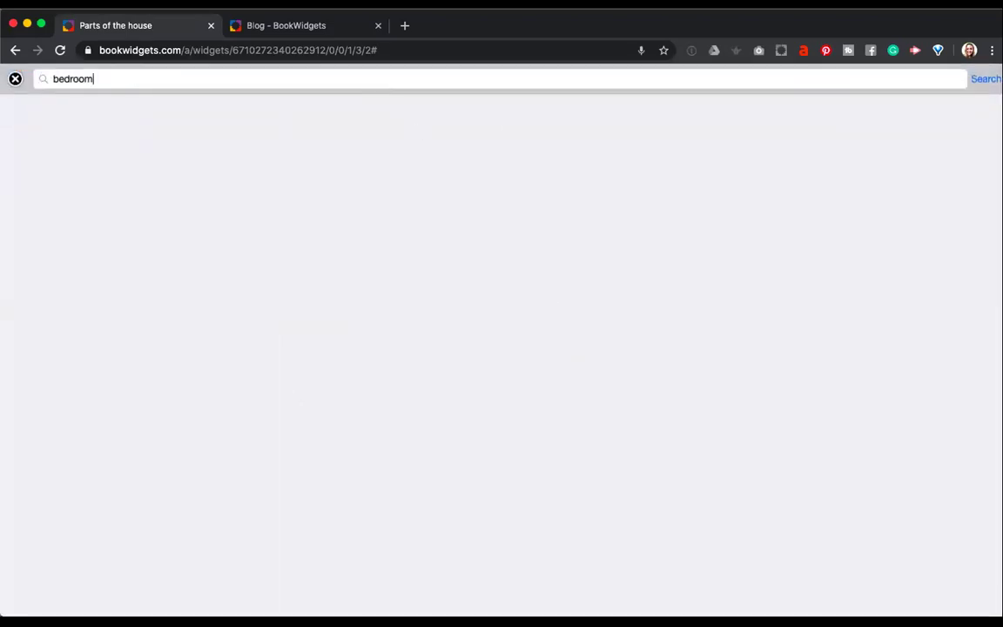
{"action": "key", "text": "Return"}
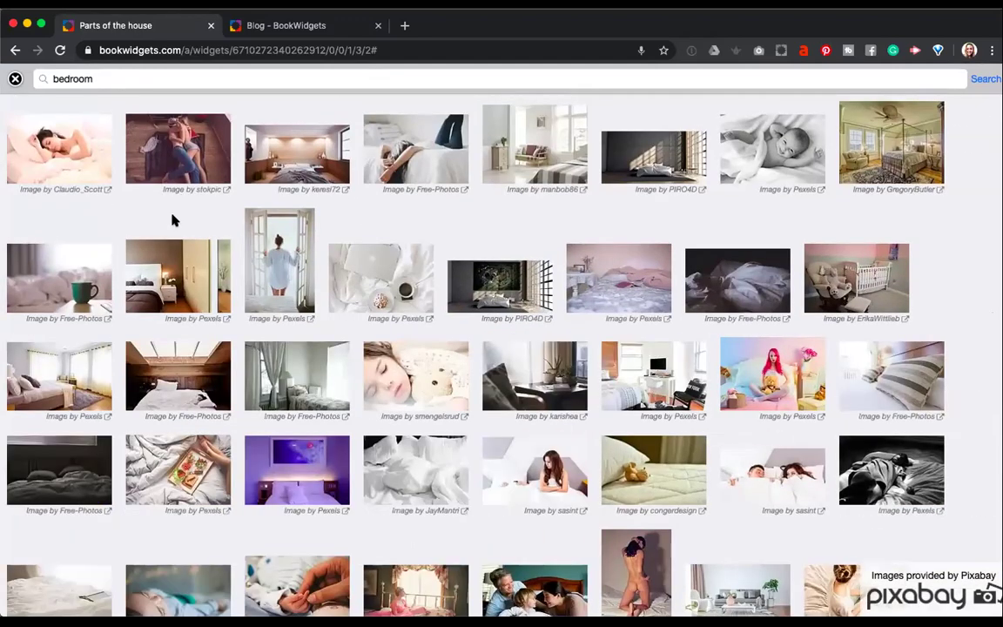
{"action": "left_click", "coordinate": [62, 398]}
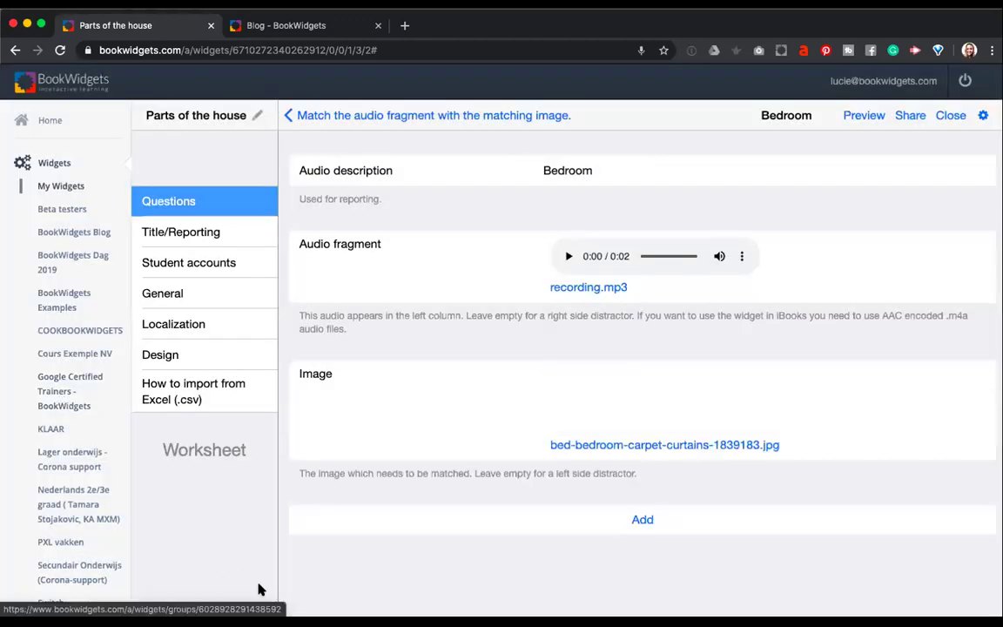
{"action": "left_click", "coordinate": [644, 520]}
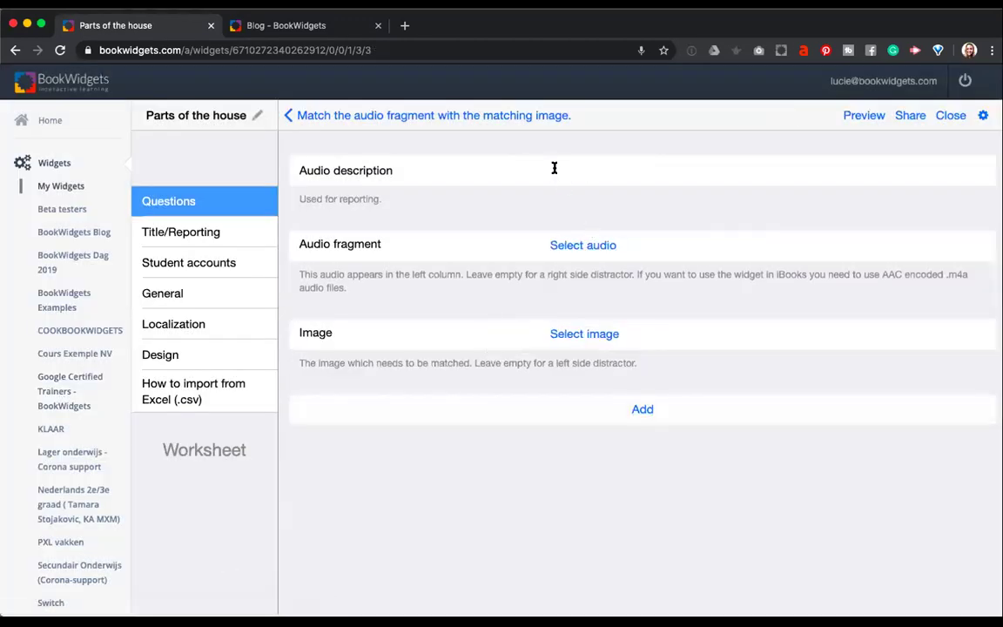
Label the fourth pair Living room and attach a recorded audio clip, recording.mp3.
{"action": "left_click", "coordinate": [554, 169]}
{"action": "type", "text": "Liv"}
{"action": "left_click", "coordinate": [577, 246]}
{"action": "left_click", "coordinate": [575, 209]}
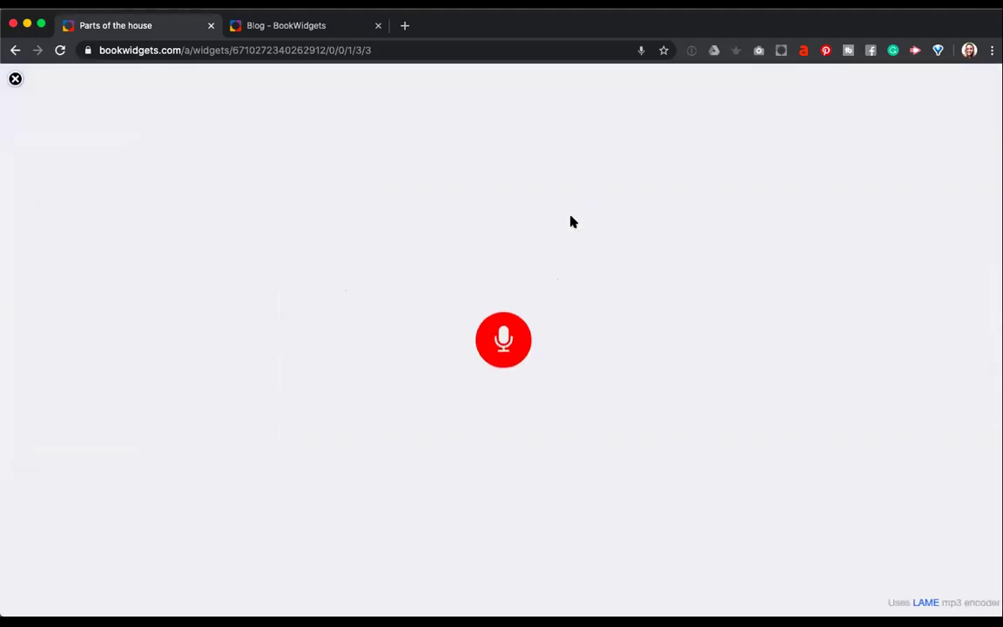
{"action": "left_click", "coordinate": [504, 340]}
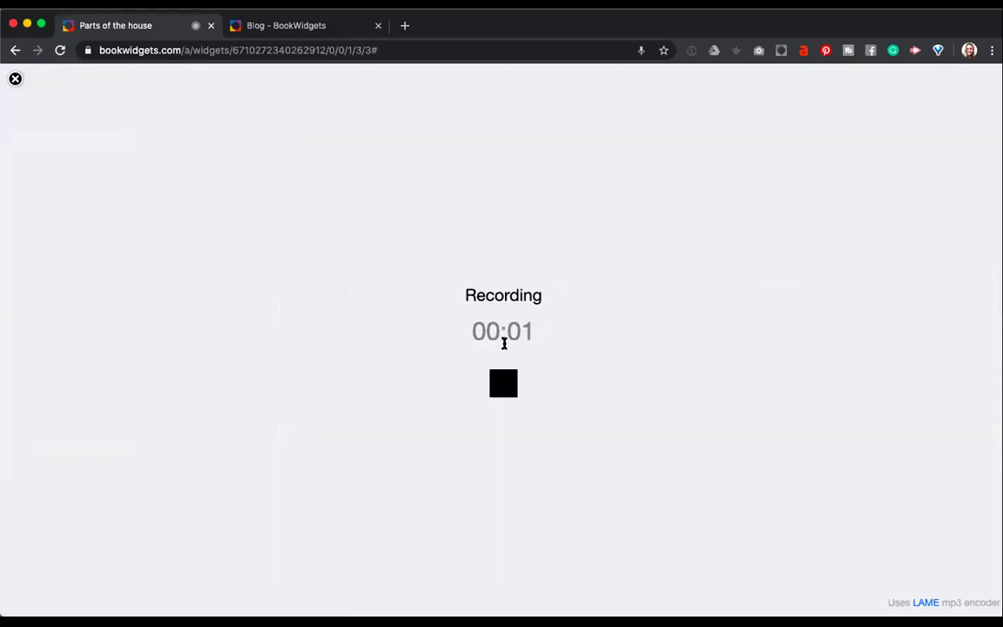
{"action": "left_click", "coordinate": [503, 385]}
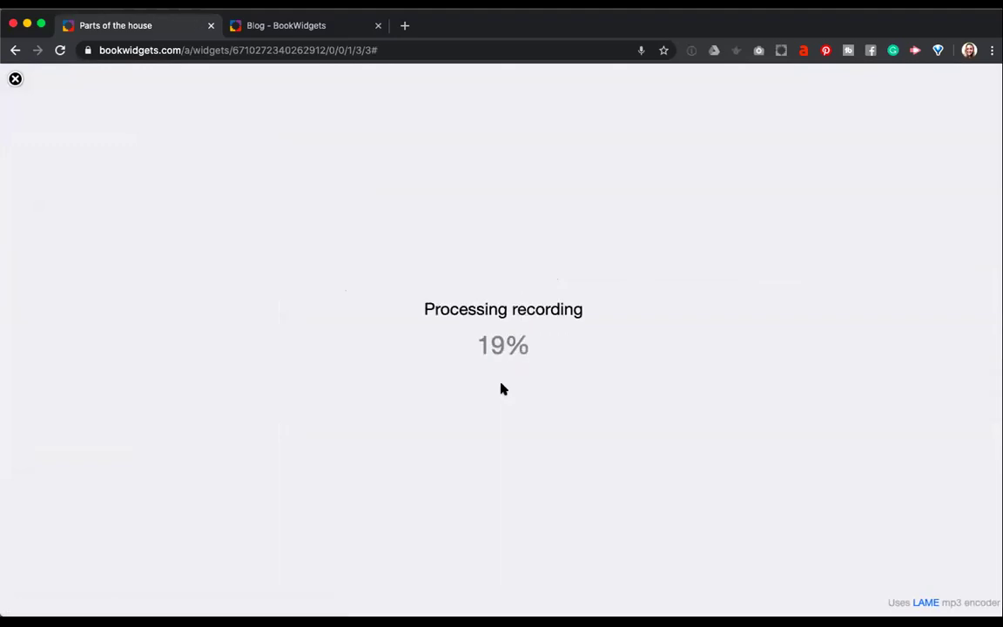
{"action": "left_click", "coordinate": [513, 429]}
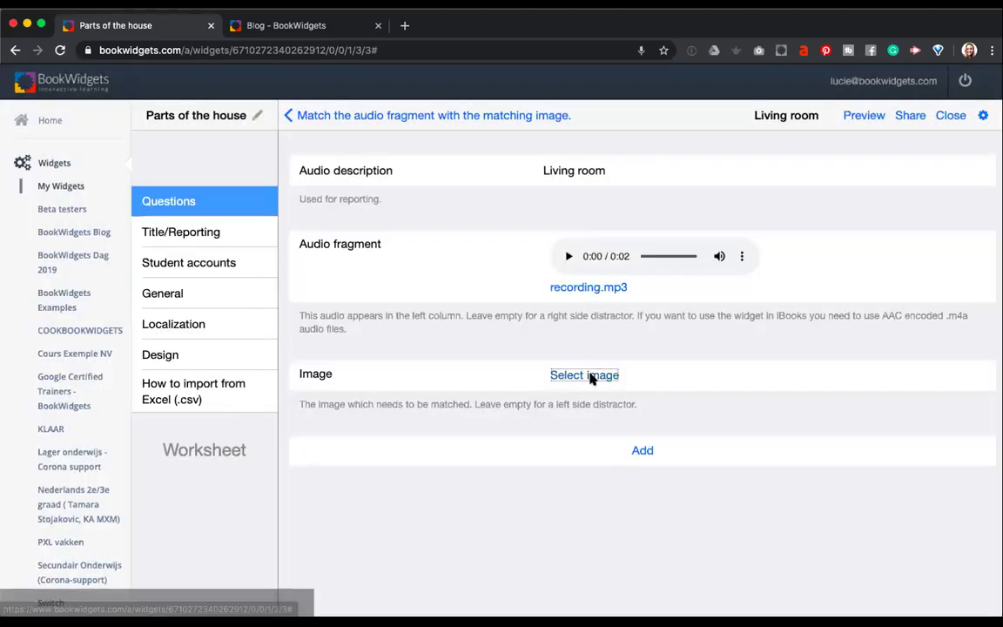
Give it the online photo living-room-chair-sofa-couch-home-2155376.jpg and return to the question overview.
{"action": "left_click", "coordinate": [588, 375]}
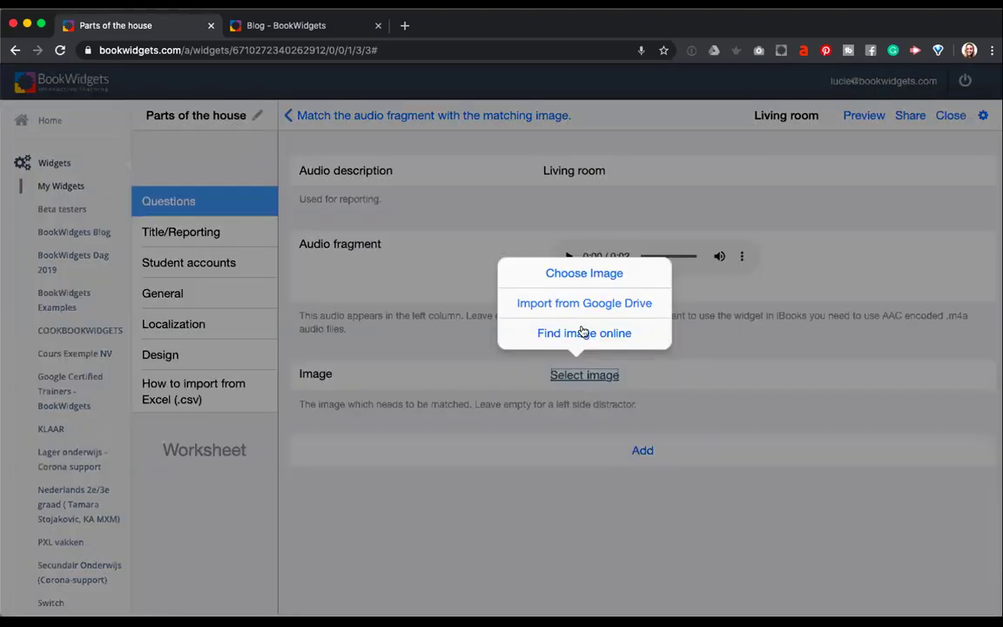
{"action": "left_click", "coordinate": [582, 332]}
{"action": "type", "text": "living room"}
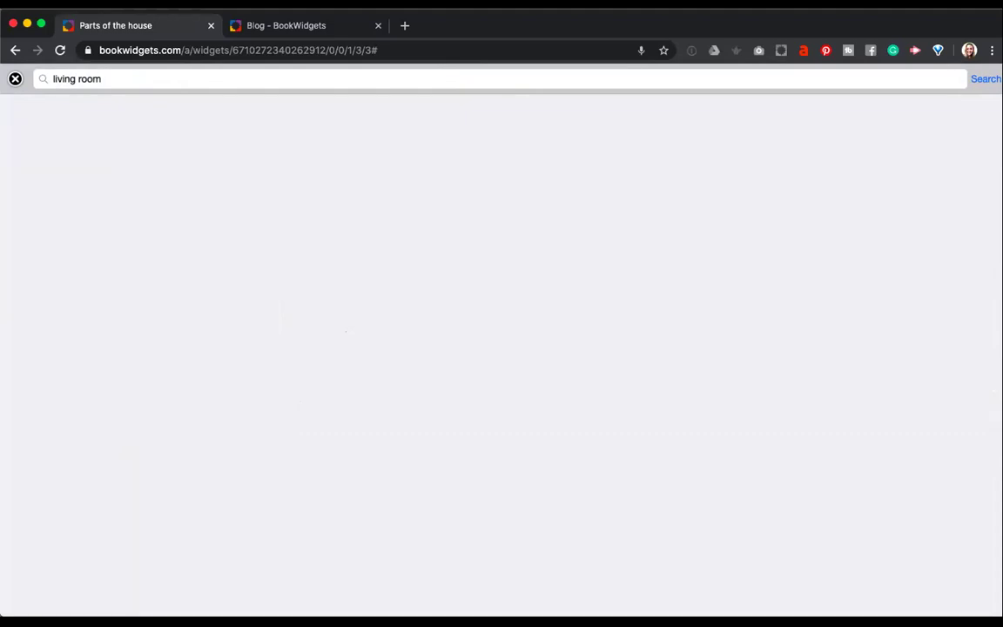
{"action": "key", "text": "Return"}
{"action": "left_click", "coordinate": [73, 232]}
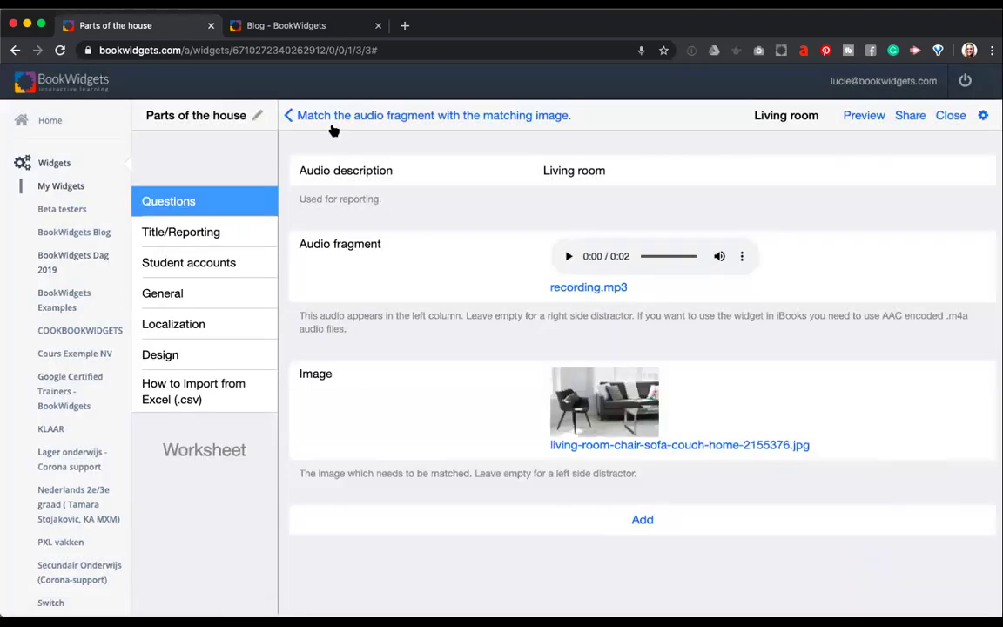
{"action": "left_click", "coordinate": [301, 116]}
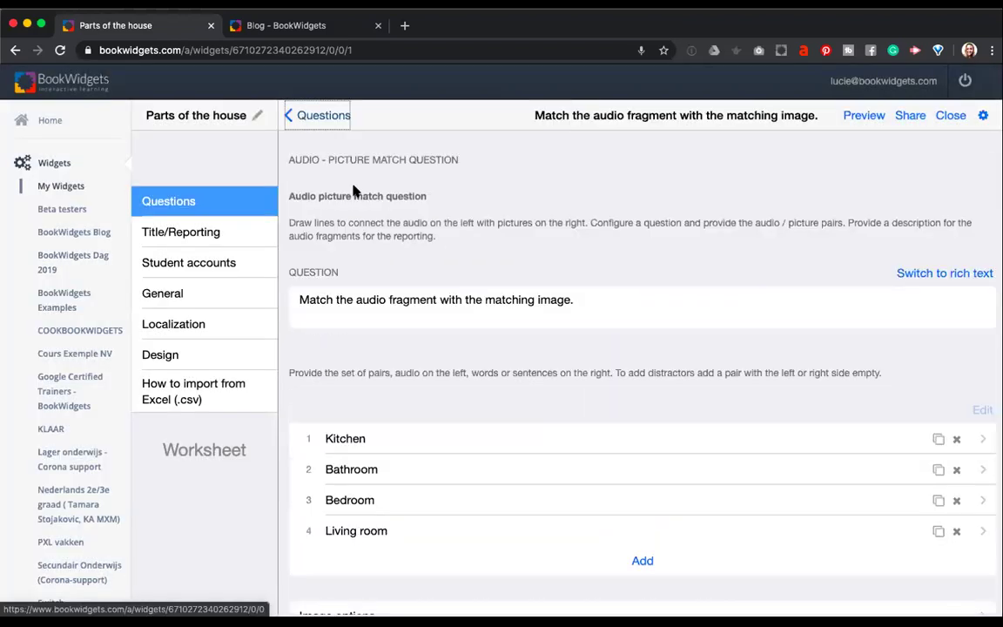
Confirm the match question's scoring weight is 1, go back to the question list, and preview as a student.
{"action": "scroll", "coordinate": [370, 288], "scroll_direction": "down", "scroll_amount": 1}
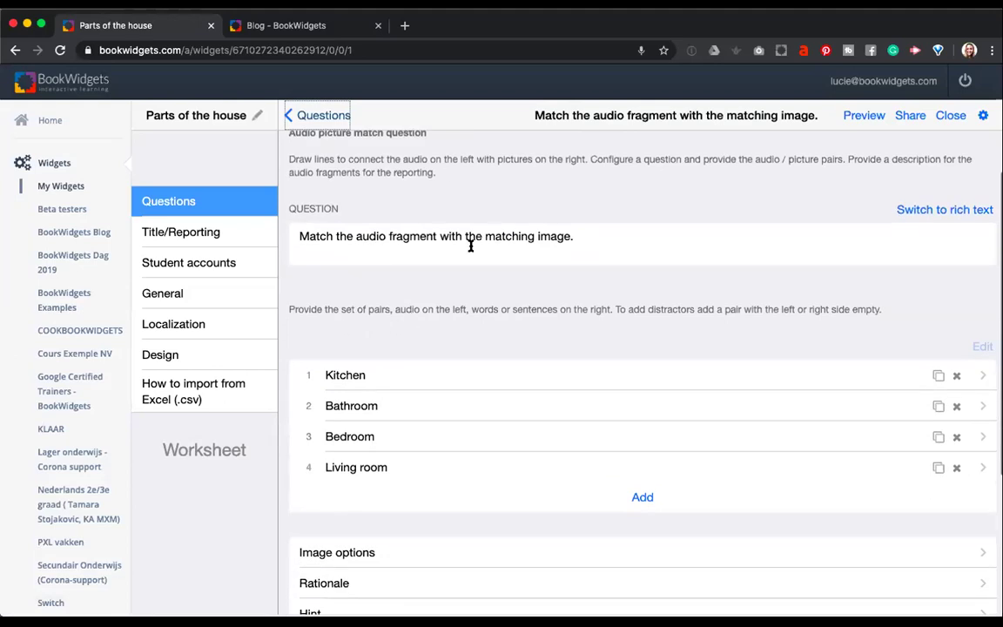
{"action": "scroll", "coordinate": [470, 247], "scroll_direction": "down", "scroll_amount": 3}
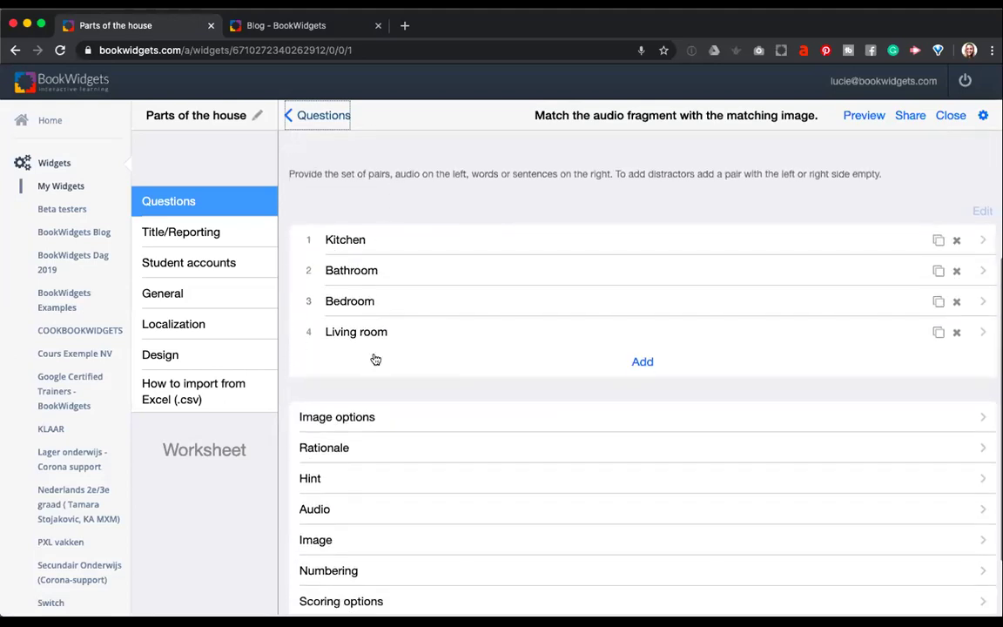
{"action": "scroll", "coordinate": [375, 359], "scroll_direction": "down", "scroll_amount": 2}
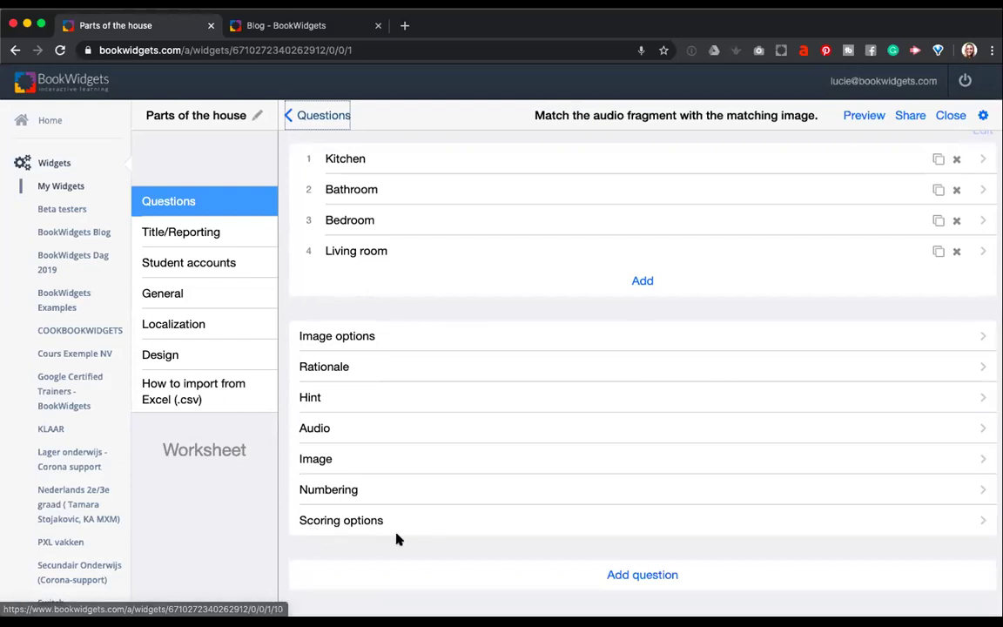
{"action": "left_click", "coordinate": [360, 519]}
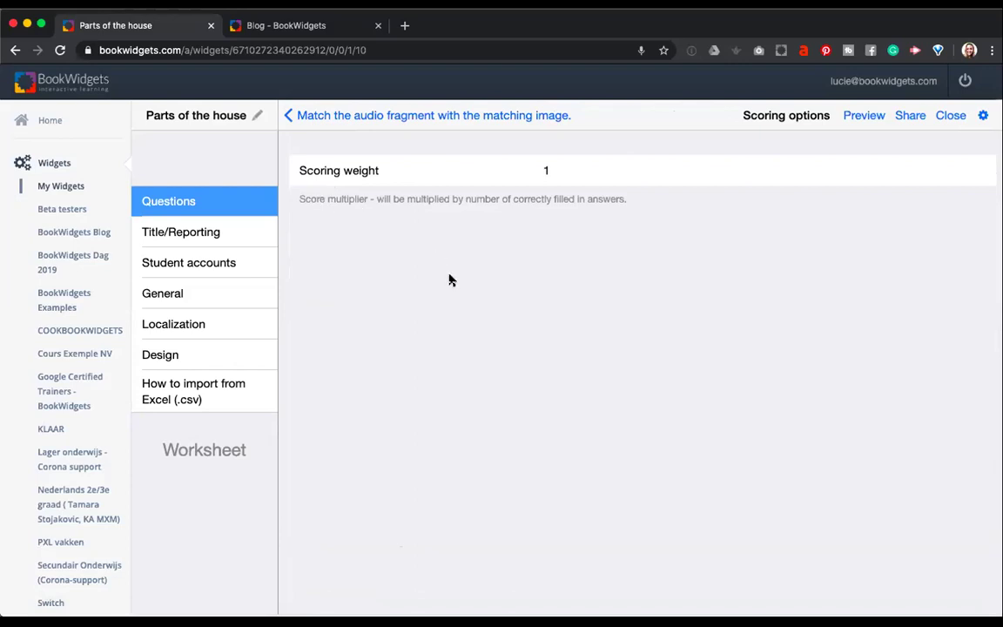
{"action": "left_click", "coordinate": [315, 115]}
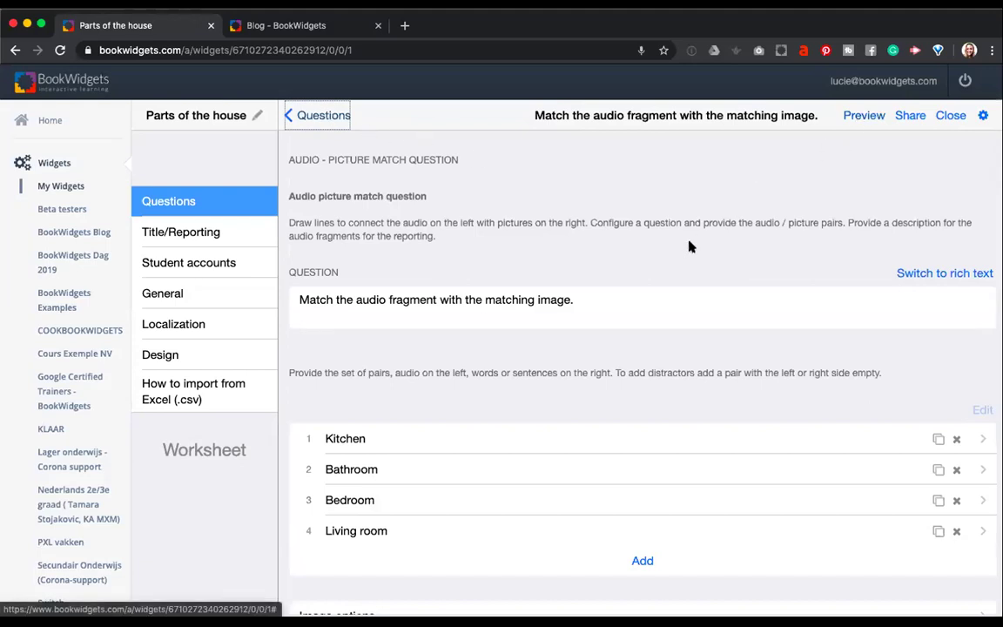
{"action": "left_click", "coordinate": [300, 115]}
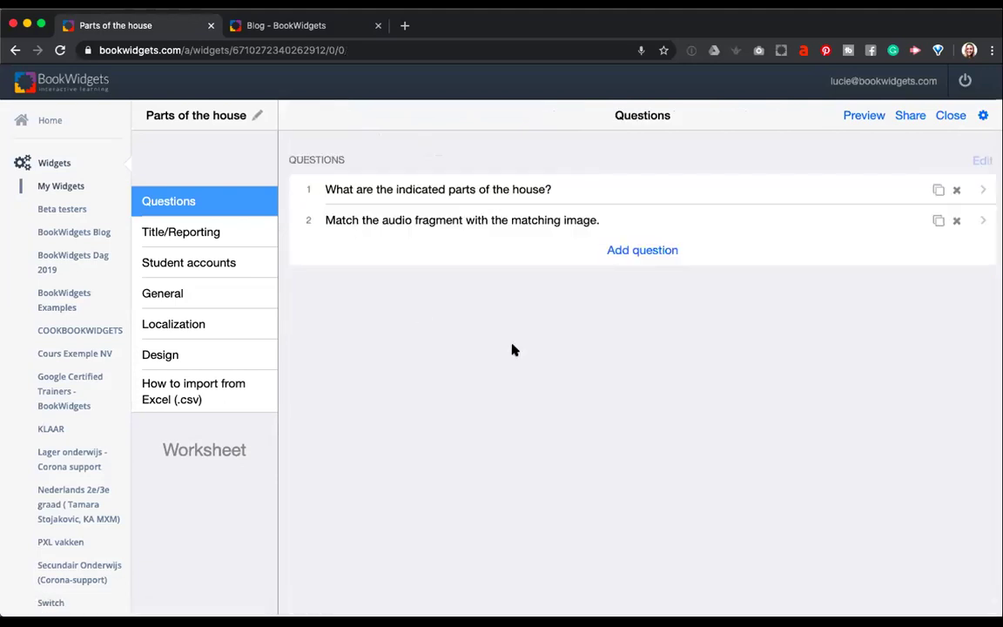
{"action": "left_click", "coordinate": [858, 121]}
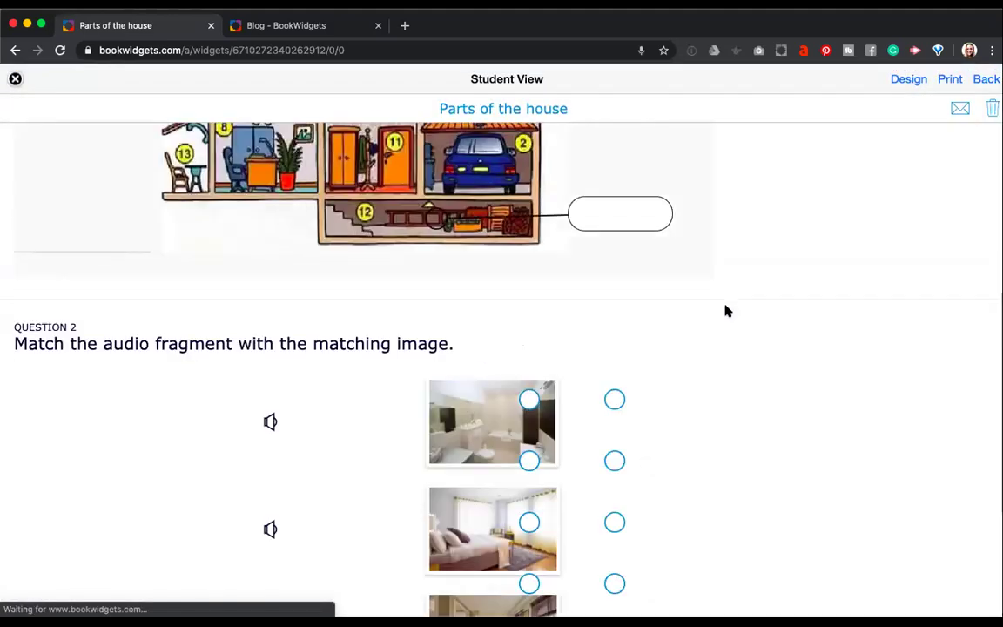
Scroll through Questions 1 and 2 in Student View and test dragging a match line.
{"action": "scroll", "coordinate": [685, 299], "scroll_direction": "up", "scroll_amount": 5}
{"action": "scroll", "coordinate": [685, 300], "scroll_direction": "down", "scroll_amount": 9}
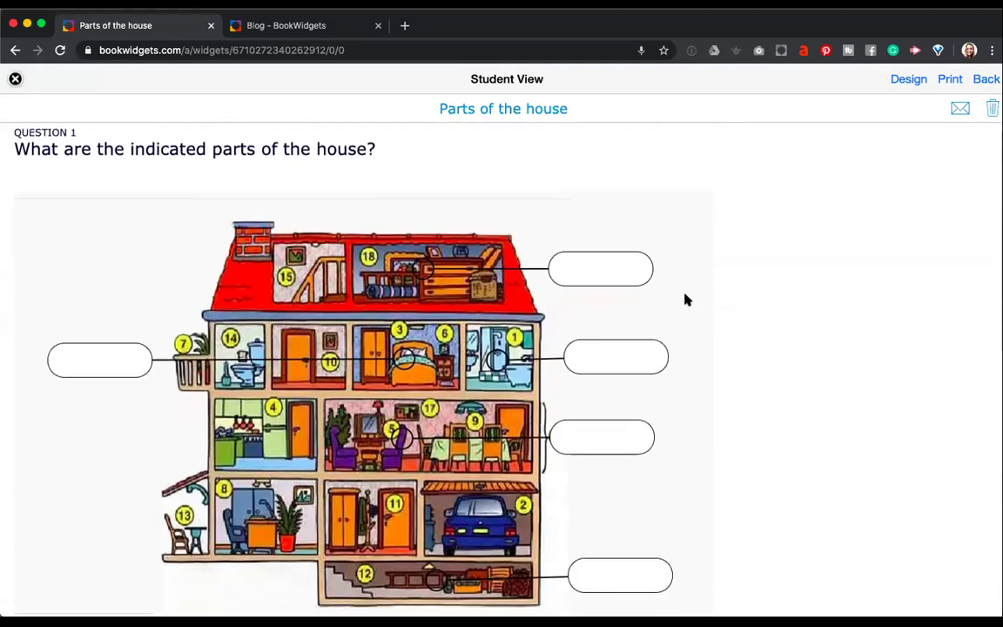
{"action": "scroll", "coordinate": [685, 299], "scroll_direction": "up", "scroll_amount": 1}
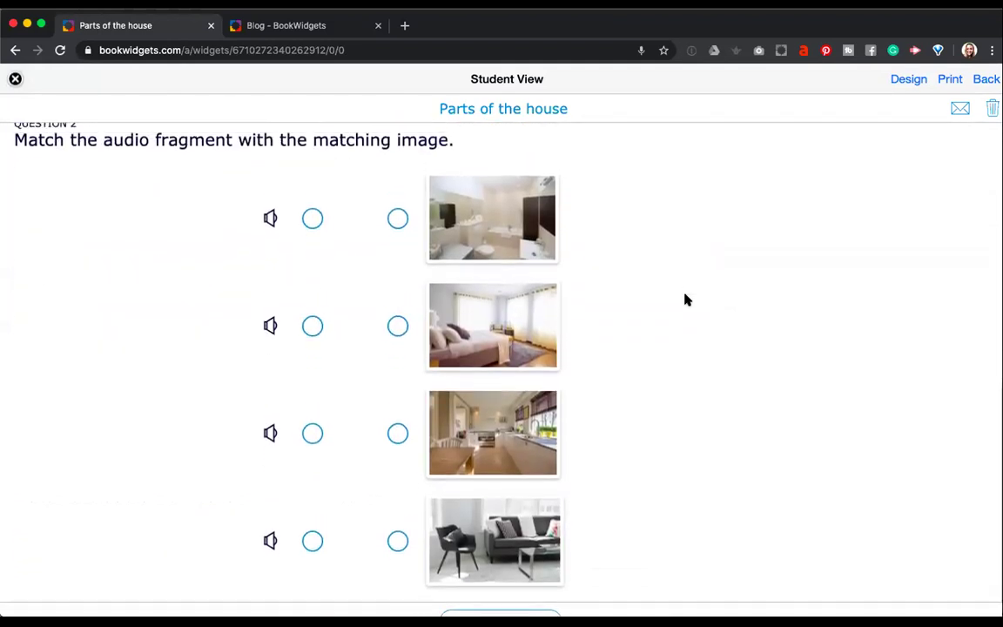
{"action": "mouse_move", "coordinate": [313, 227]}
{"action": "left_mouse_down"}
{"action": "mouse_move", "coordinate": [394, 275]}
{"action": "mouse_move", "coordinate": [313, 226]}
{"action": "left_mouse_up"}
{"action": "scroll", "coordinate": [627, 253], "scroll_direction": "up", "scroll_amount": 5}
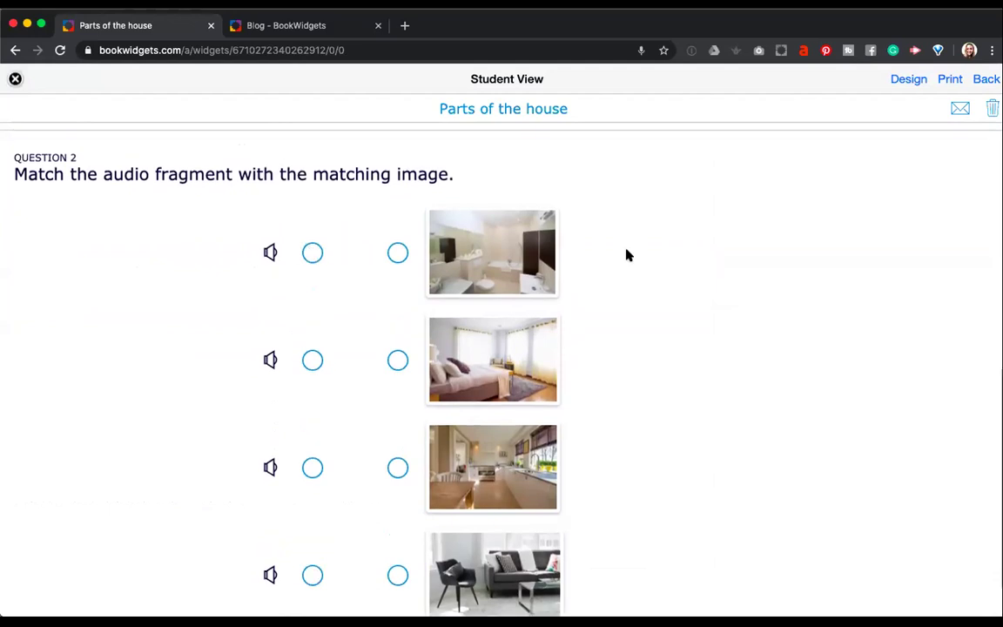
Apply the Light Background template with an orange theme colour, then close the student preview.
{"action": "left_click", "coordinate": [906, 84]}
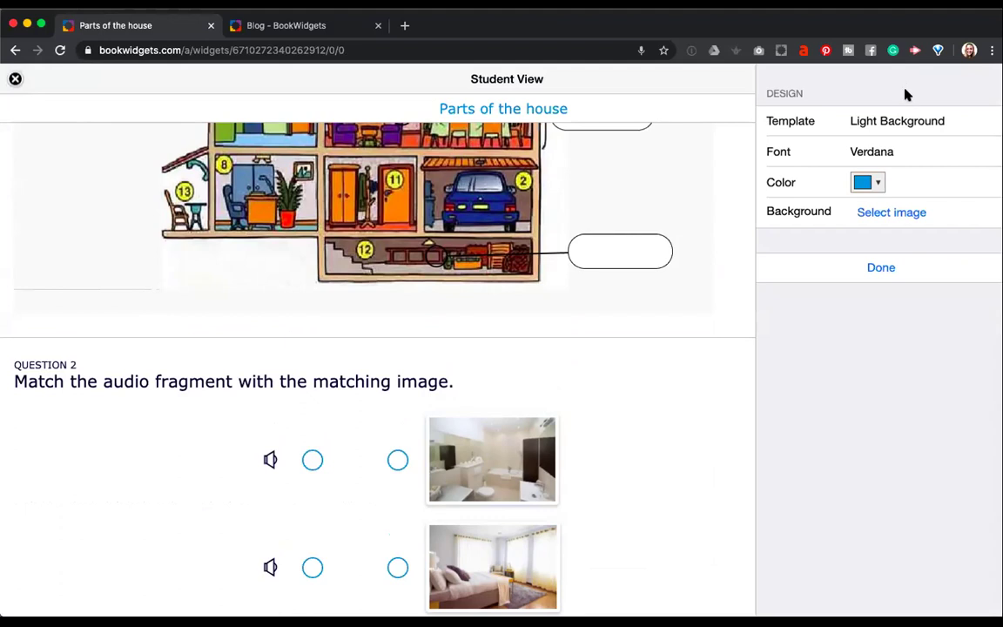
{"action": "left_click", "coordinate": [905, 122]}
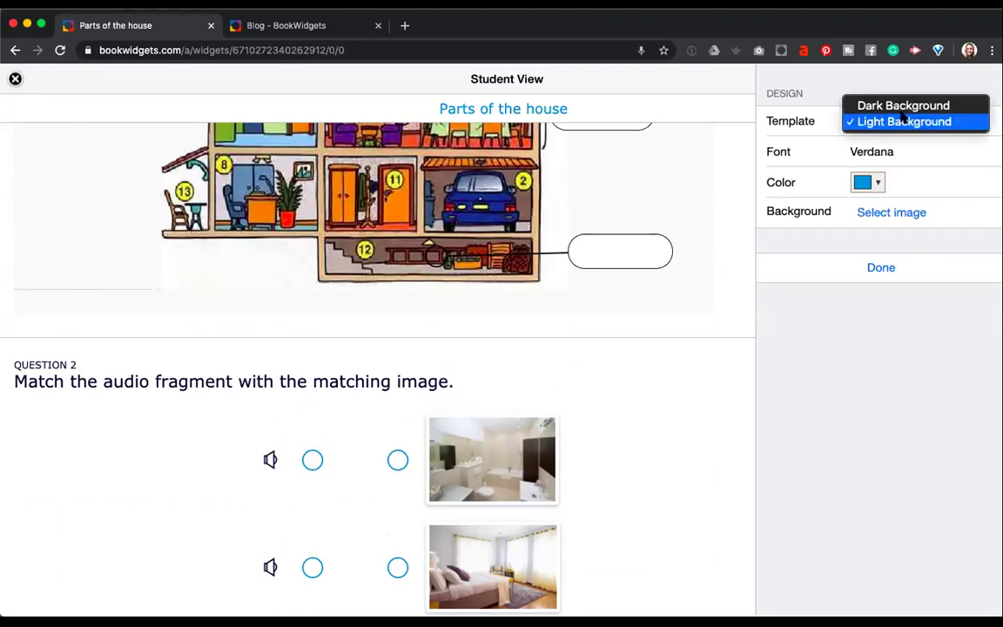
{"action": "left_click", "coordinate": [901, 106]}
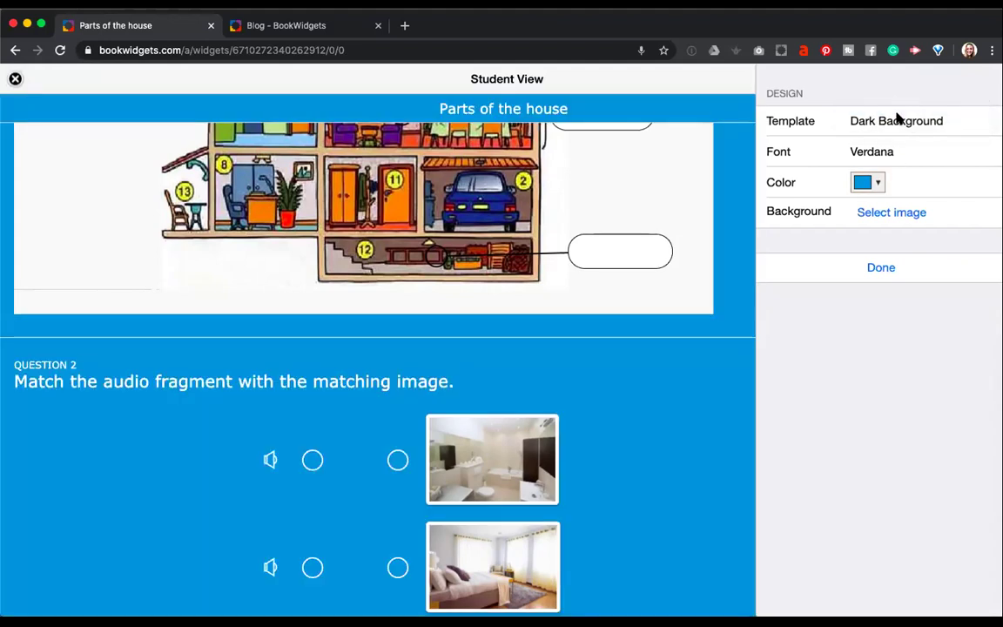
{"action": "left_click", "coordinate": [899, 120]}
{"action": "left_click", "coordinate": [871, 137]}
{"action": "left_click", "coordinate": [877, 183]}
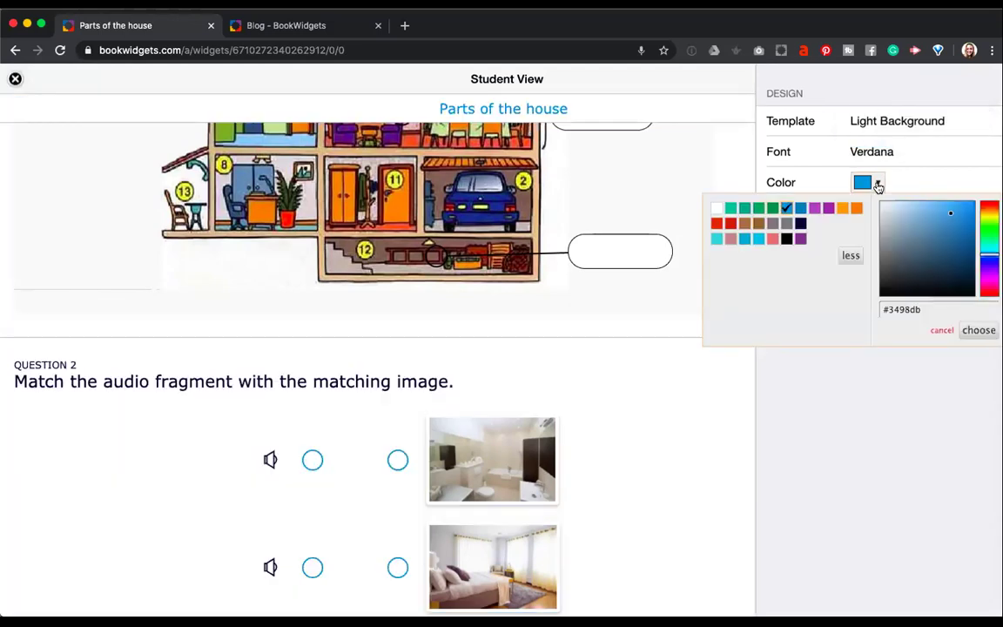
{"action": "left_click", "coordinate": [857, 209]}
{"action": "left_click", "coordinate": [970, 332]}
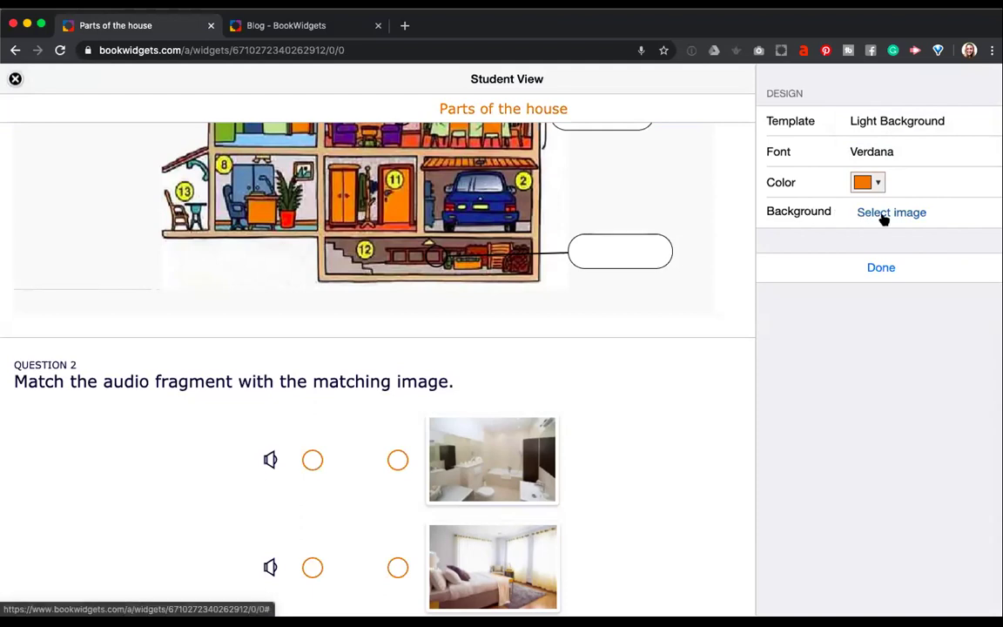
{"action": "left_click", "coordinate": [881, 267]}
{"action": "left_click", "coordinate": [986, 81]}
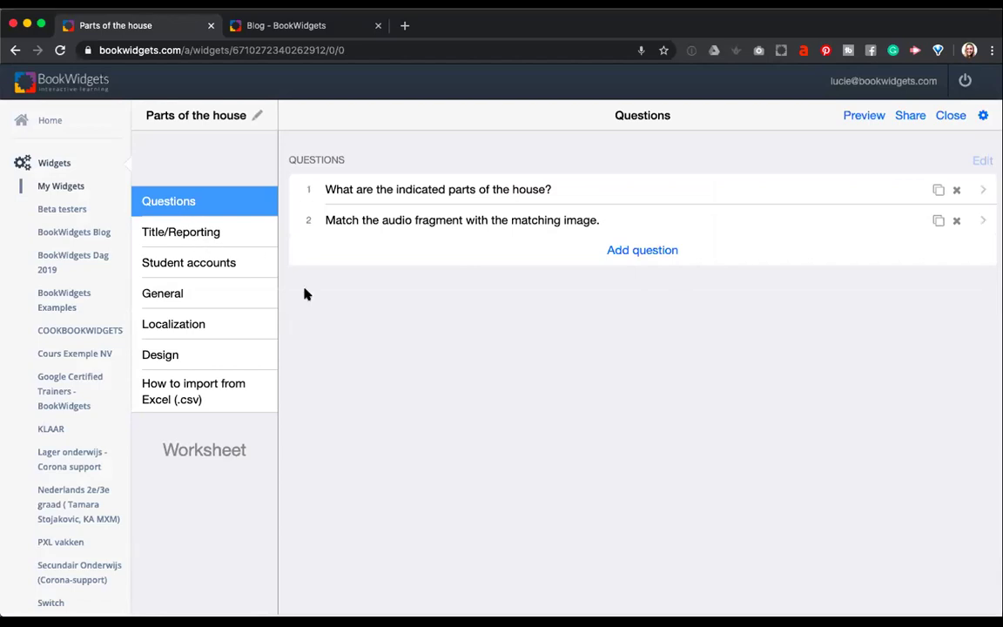
In Title/Reporting settings, leave 'Allow student to submit only once' switched off after toggling it.
{"action": "left_click", "coordinate": [200, 233]}
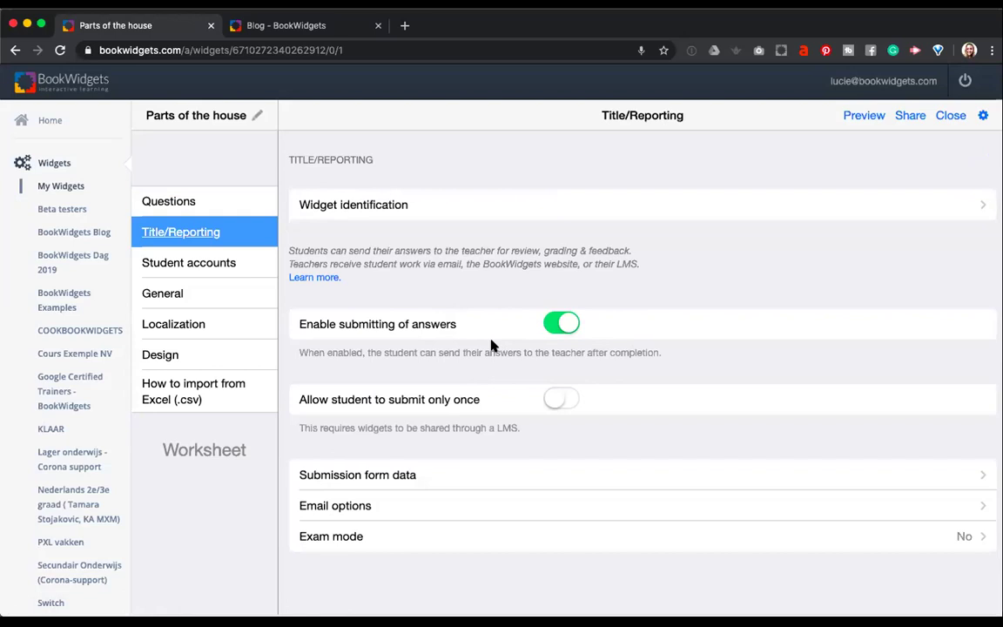
{"action": "left_click", "coordinate": [552, 399]}
{"action": "left_click", "coordinate": [562, 405]}
{"action": "left_click", "coordinate": [562, 402]}
{"action": "left_click", "coordinate": [562, 402]}
Open the worksheet's Correction options under General settings to review correct-answer display.
{"action": "left_click", "coordinate": [212, 297]}
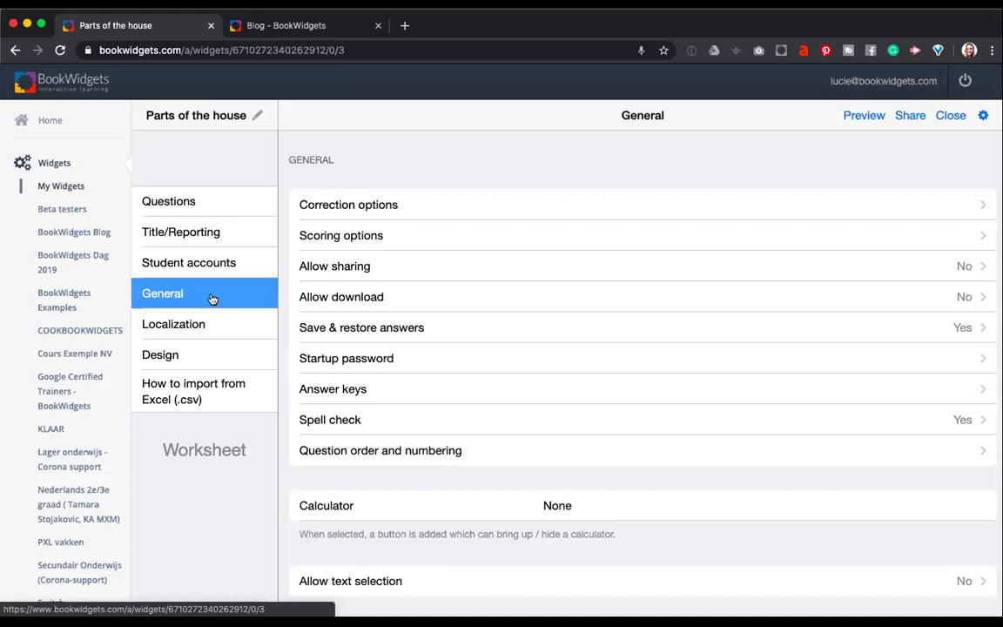
{"action": "left_click", "coordinate": [358, 207]}
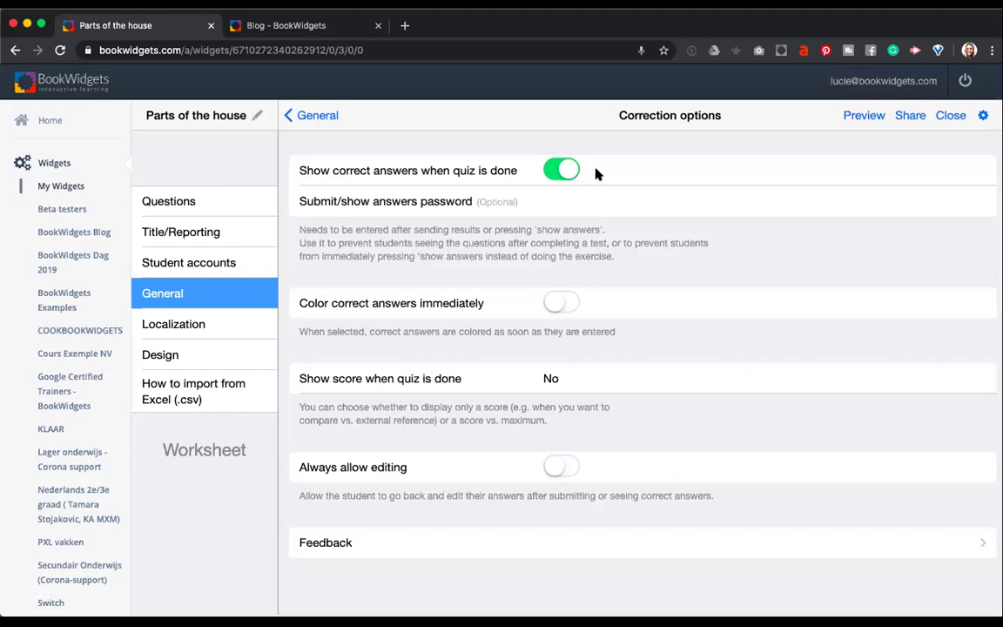
Leave 'Show correct answers when quiz is done' switched off and return to General settings.
{"action": "left_click", "coordinate": [563, 171]}
{"action": "left_click", "coordinate": [565, 174]}
{"action": "left_click", "coordinate": [566, 173]}
{"action": "left_click", "coordinate": [294, 115]}
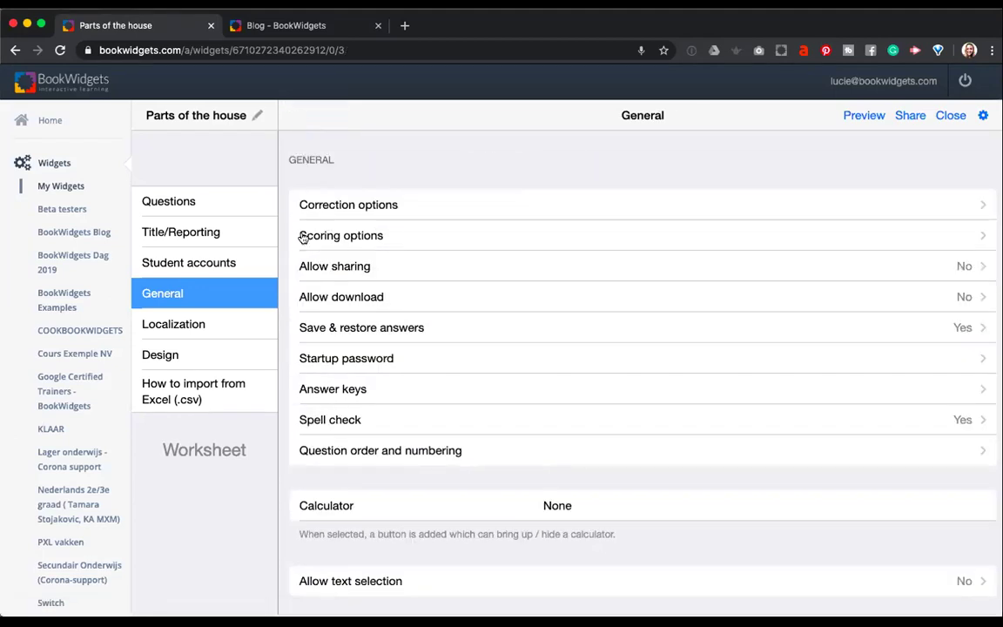
Turn on 'Show points associated with each question' in the Scoring options.
{"action": "left_click", "coordinate": [388, 243]}
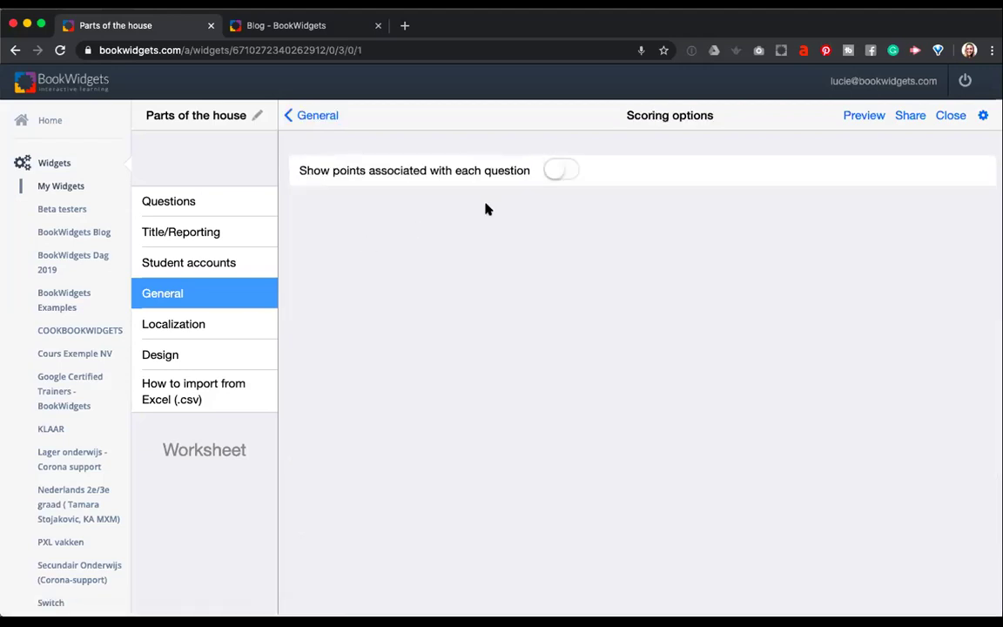
{"action": "left_click", "coordinate": [554, 173]}
{"action": "left_click", "coordinate": [310, 120]}
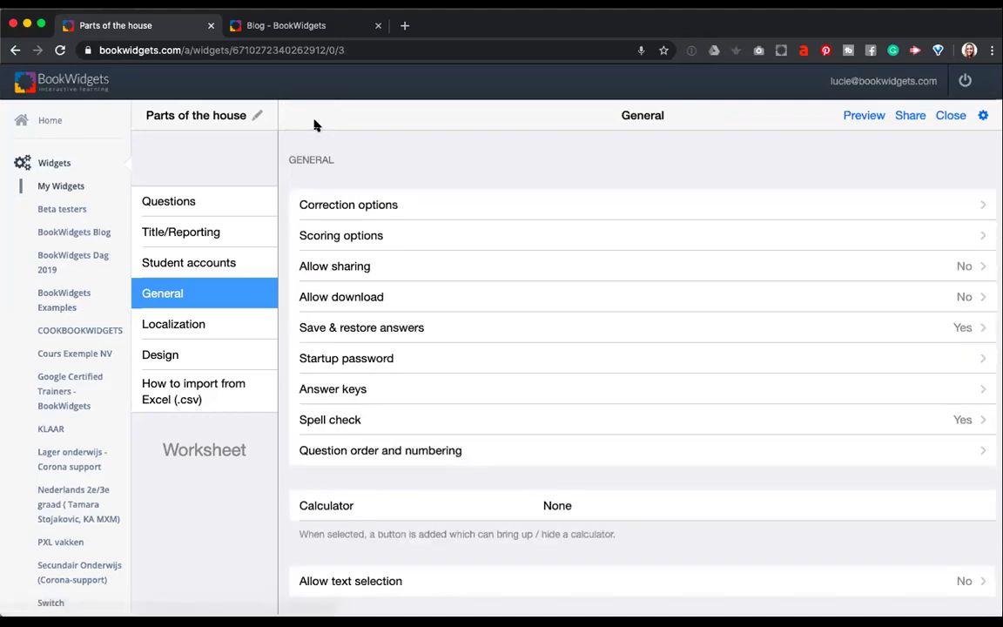
Return to the worksheet's Questions list showing its two questions.
{"action": "left_click", "coordinate": [191, 213]}
{"action": "left_click", "coordinate": [179, 235]}
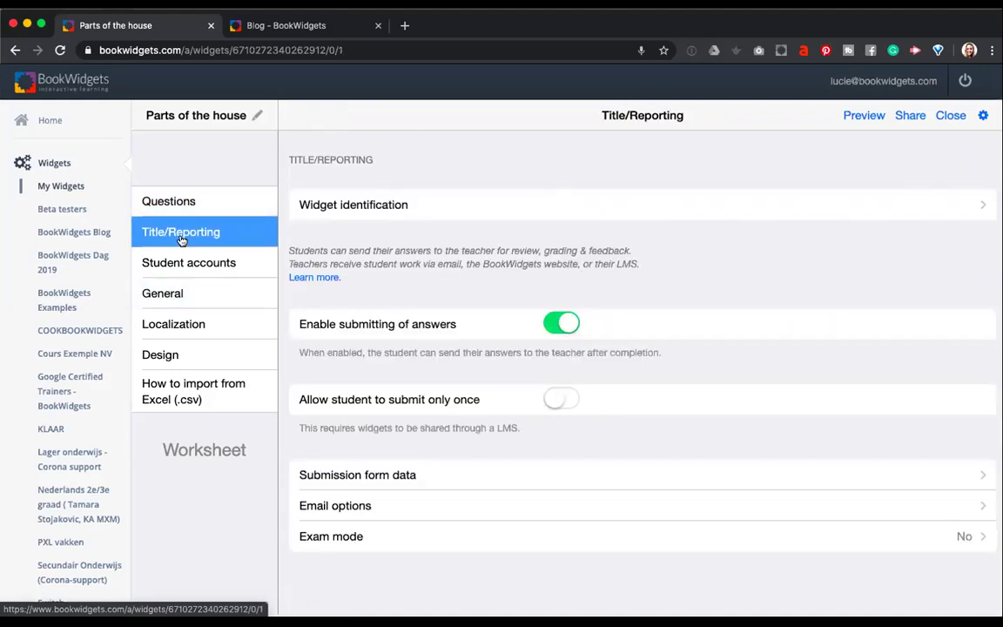
{"action": "left_click", "coordinate": [177, 294]}
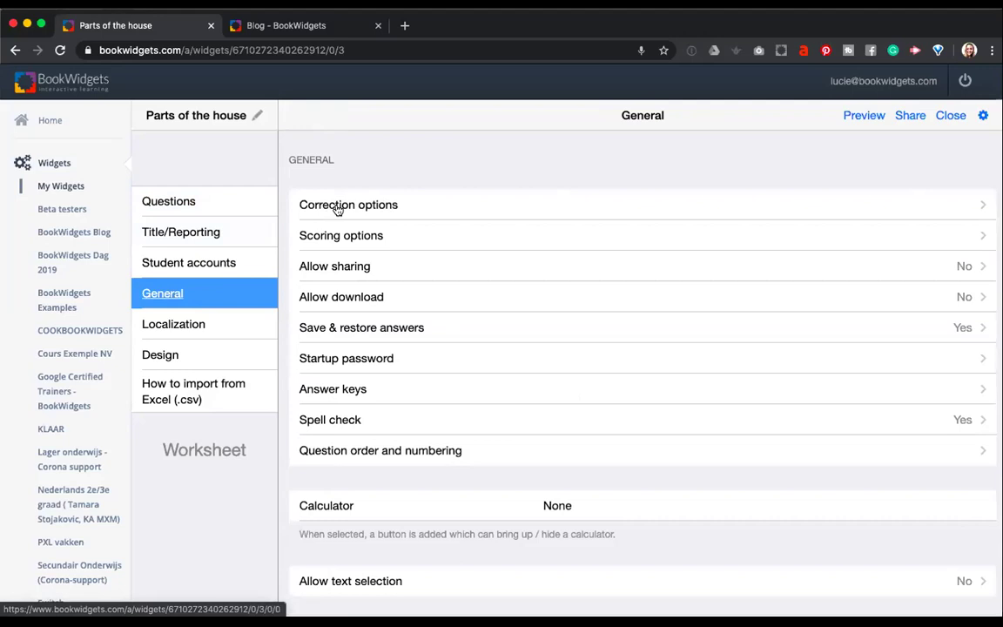
{"action": "left_click", "coordinate": [268, 211]}
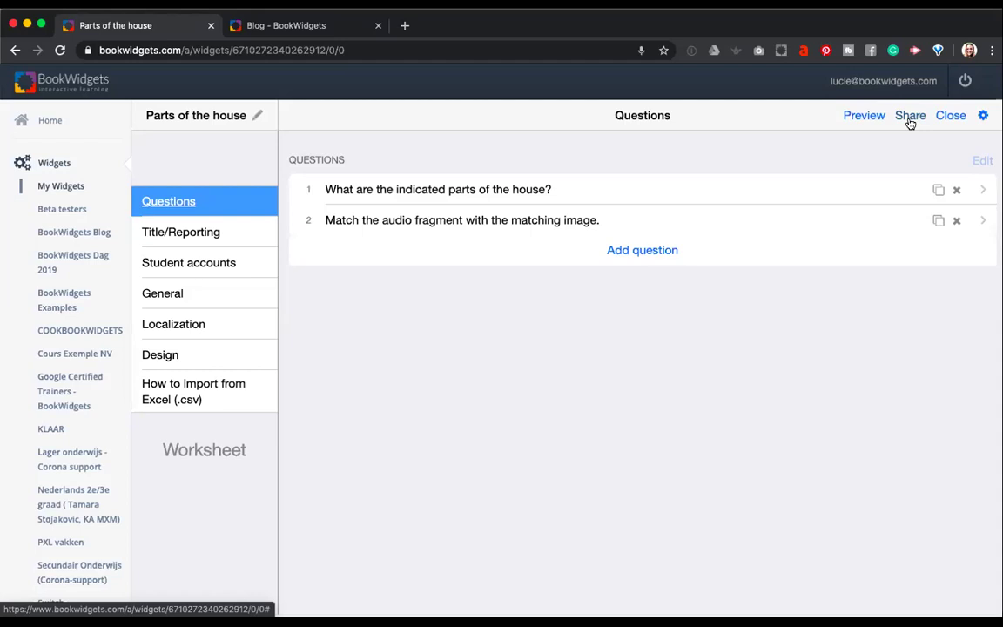
{"action": "left_click", "coordinate": [910, 116]}
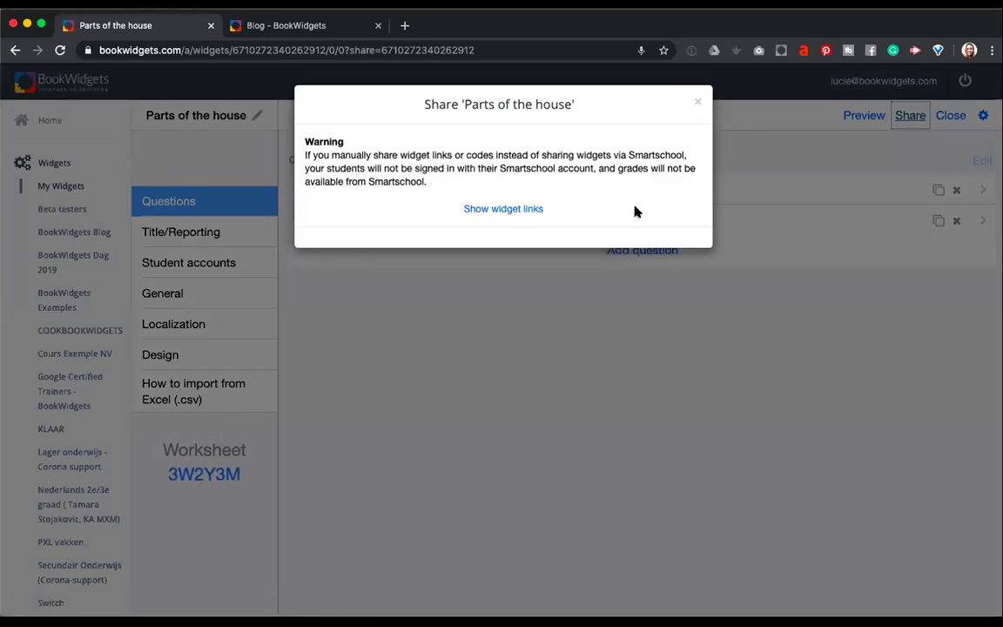
{"action": "left_click", "coordinate": [532, 209]}
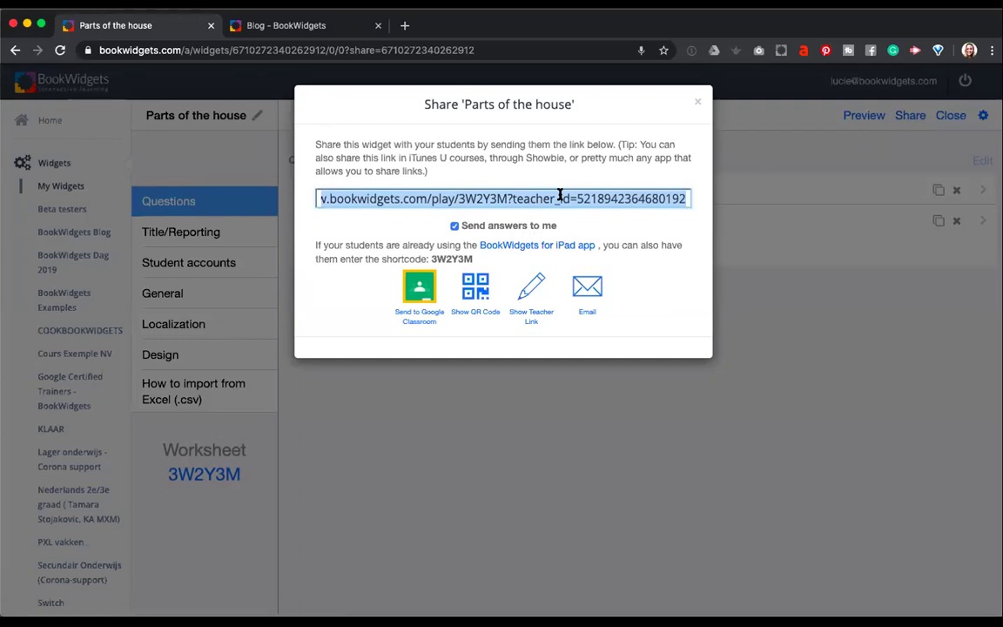
{"action": "left_click", "coordinate": [454, 227]}
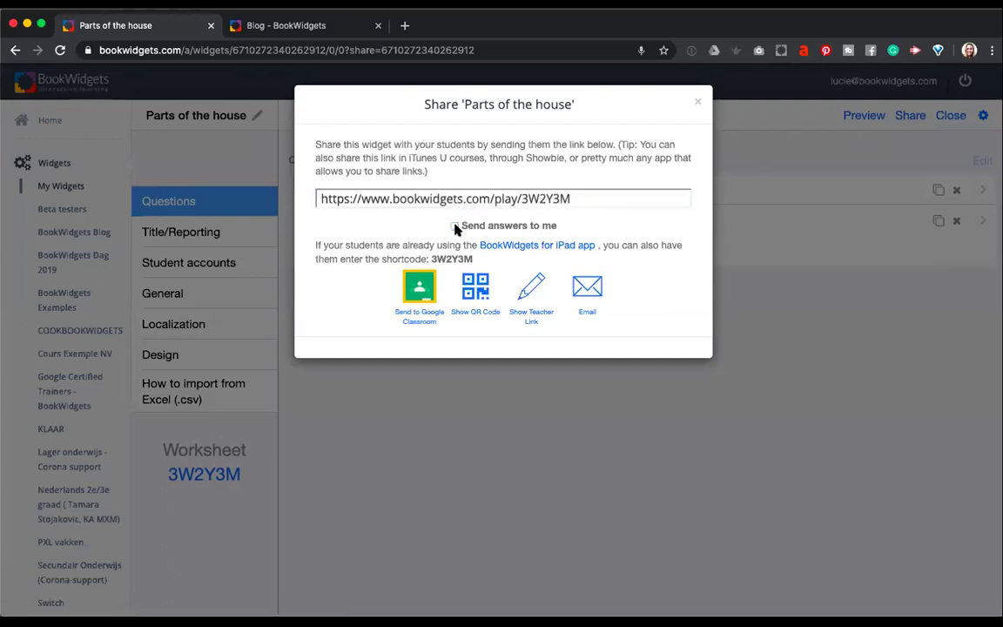
{"action": "left_click", "coordinate": [442, 198]}
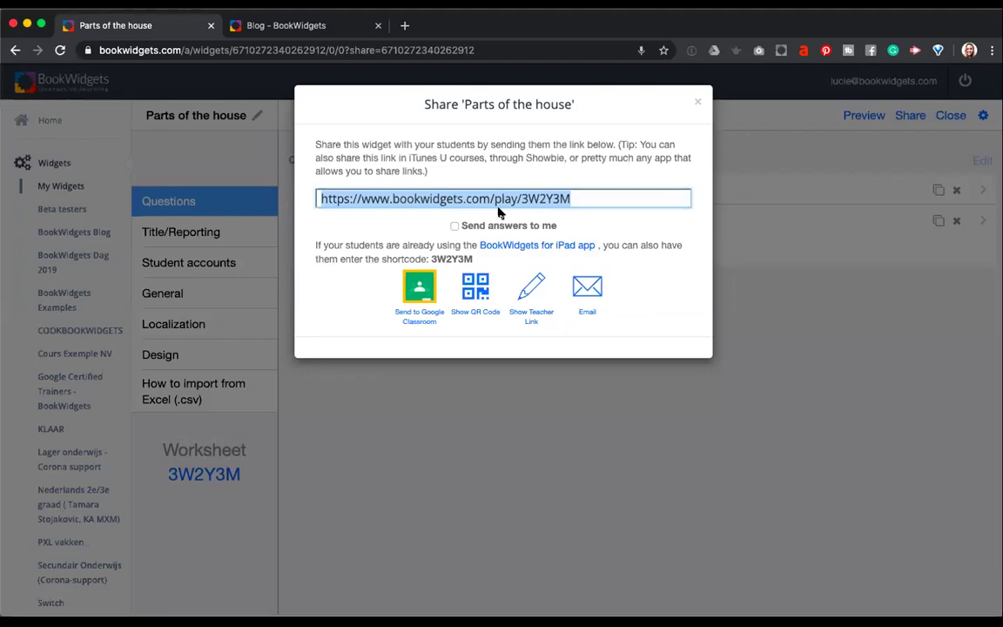
{"action": "left_click", "coordinate": [454, 226]}
{"action": "left_click", "coordinate": [440, 199]}
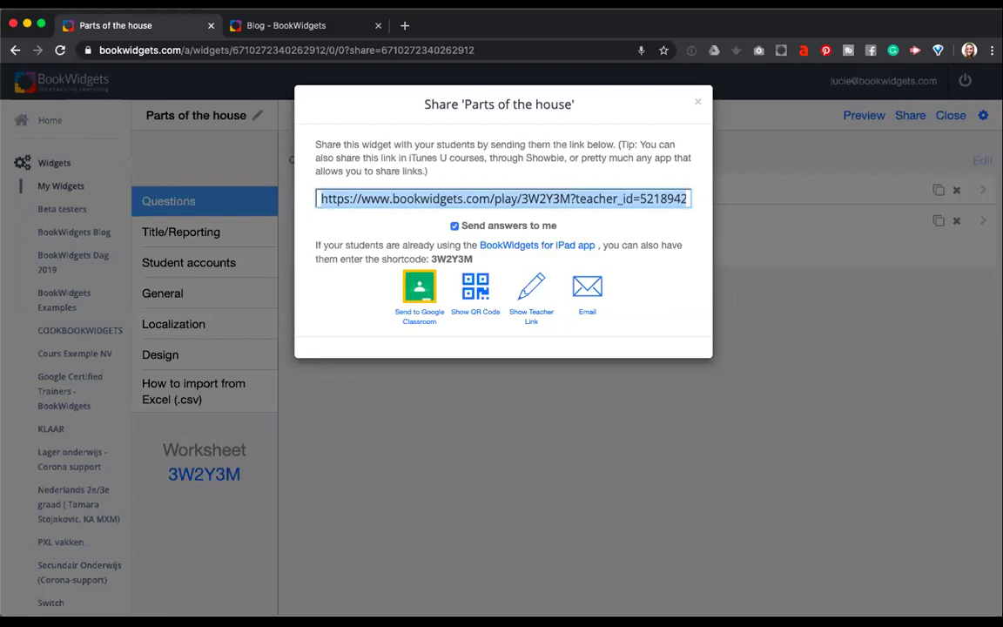
{"action": "left_click", "coordinate": [6, 51]}
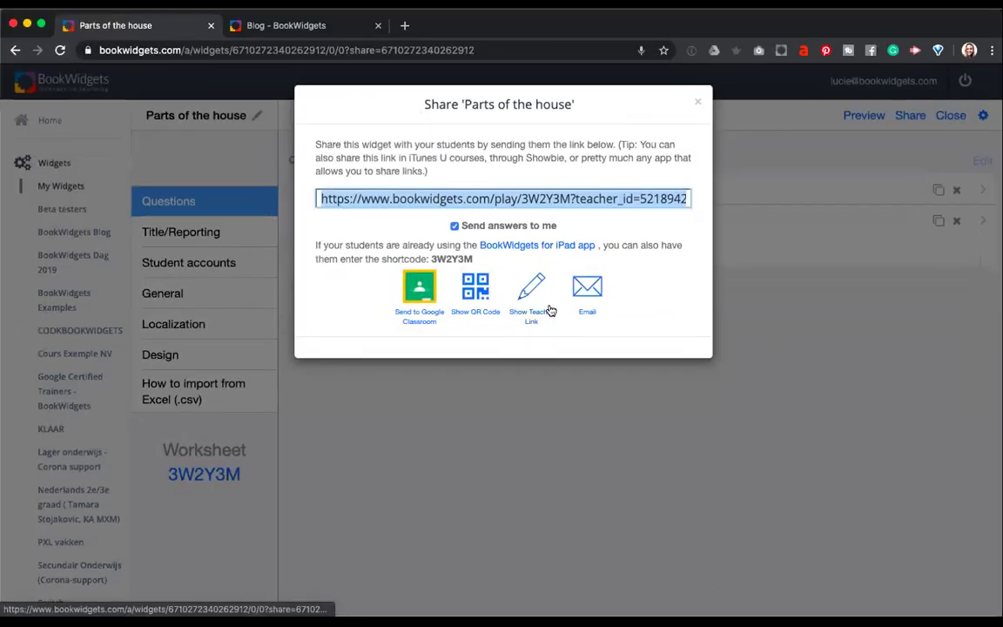
{"action": "left_click", "coordinate": [501, 198]}
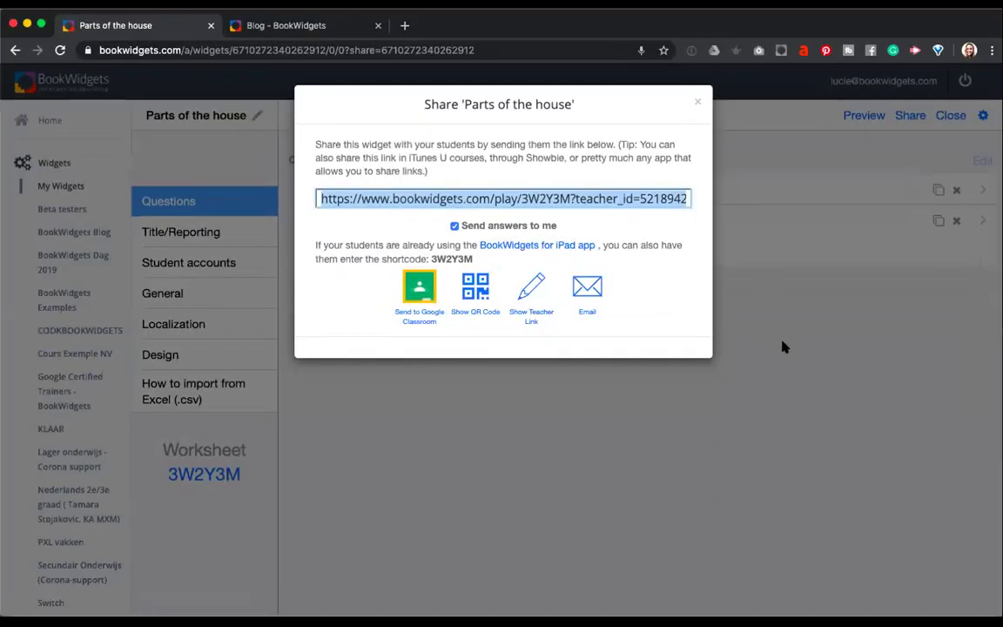
{"action": "left_click", "coordinate": [754, 441]}
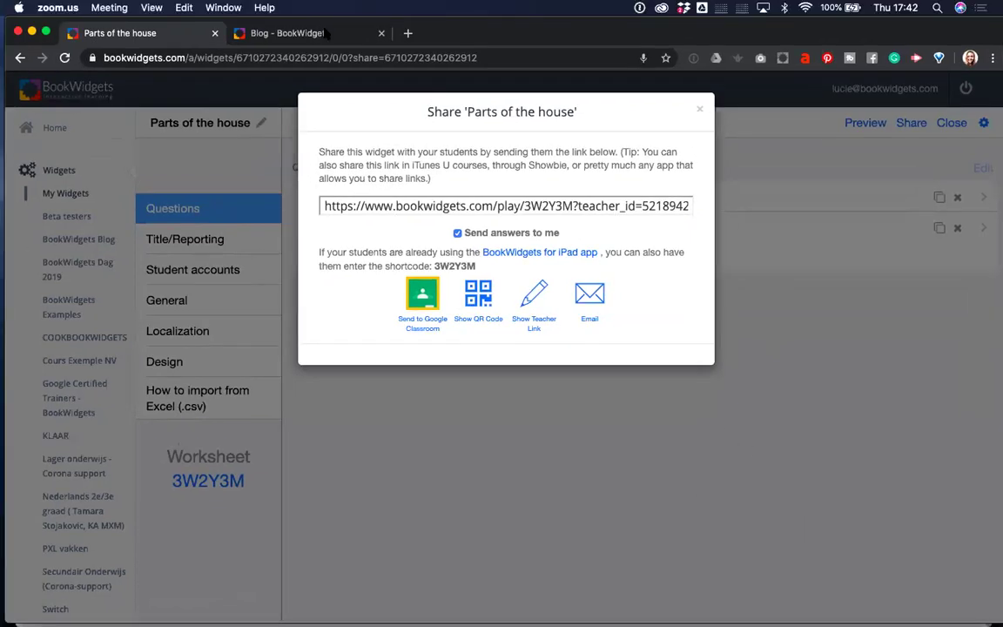
{"action": "key", "text": "ctrl+Up"}
In the student's Safari window, clear all previous answers so Question 1's label boxes are empty.
{"action": "left_click", "coordinate": [600, 235]}
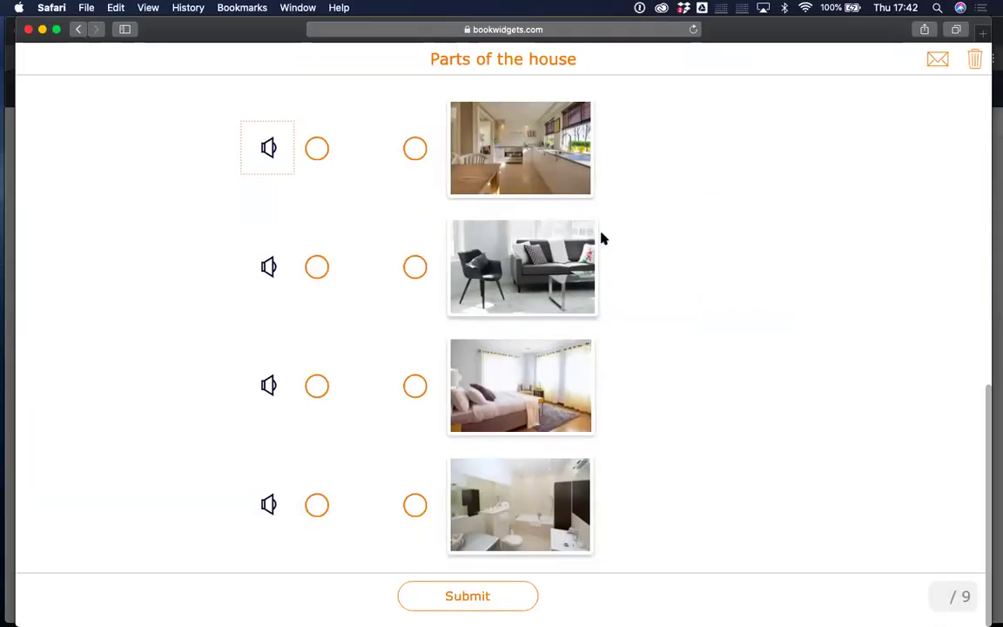
{"action": "scroll", "coordinate": [731, 266], "scroll_direction": "up", "scroll_amount": 10}
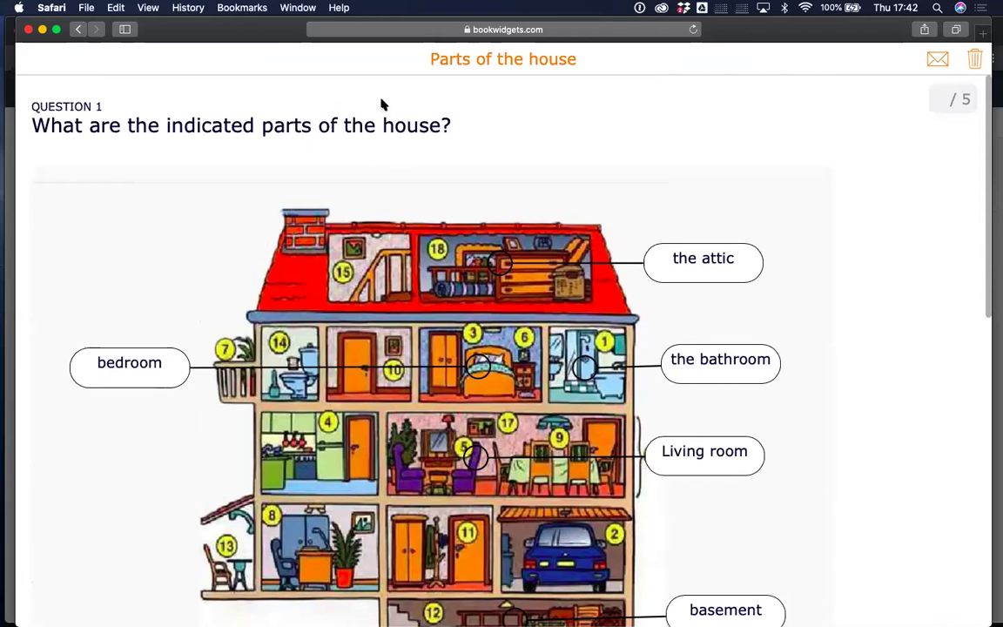
{"action": "scroll", "coordinate": [507, 206], "scroll_direction": "up", "scroll_amount": 1}
{"action": "left_click", "coordinate": [974, 59]}
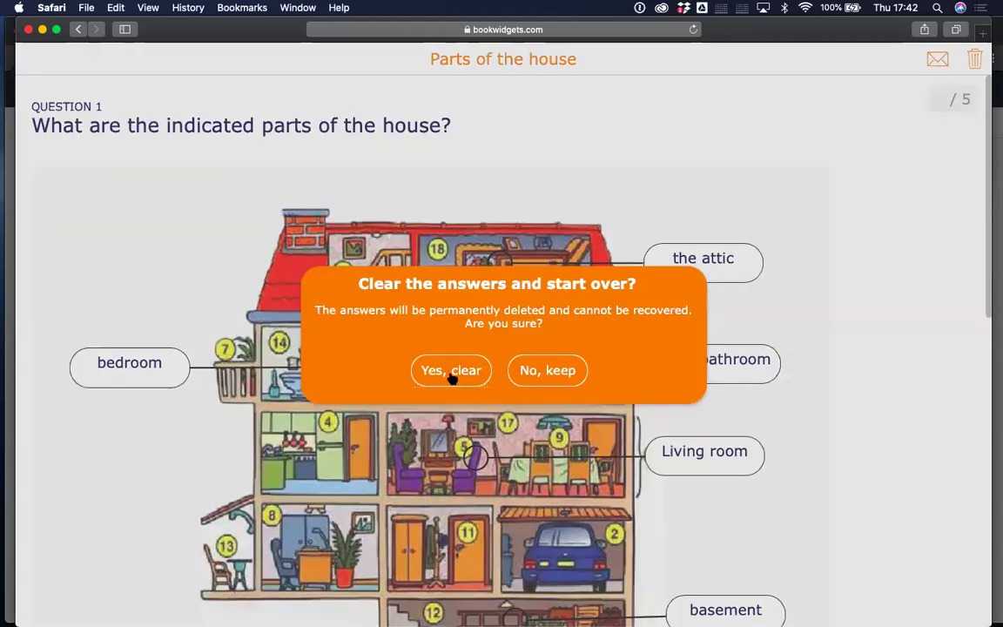
{"action": "left_click", "coordinate": [452, 370]}
{"action": "scroll", "coordinate": [756, 140], "scroll_direction": "down", "scroll_amount": 3}
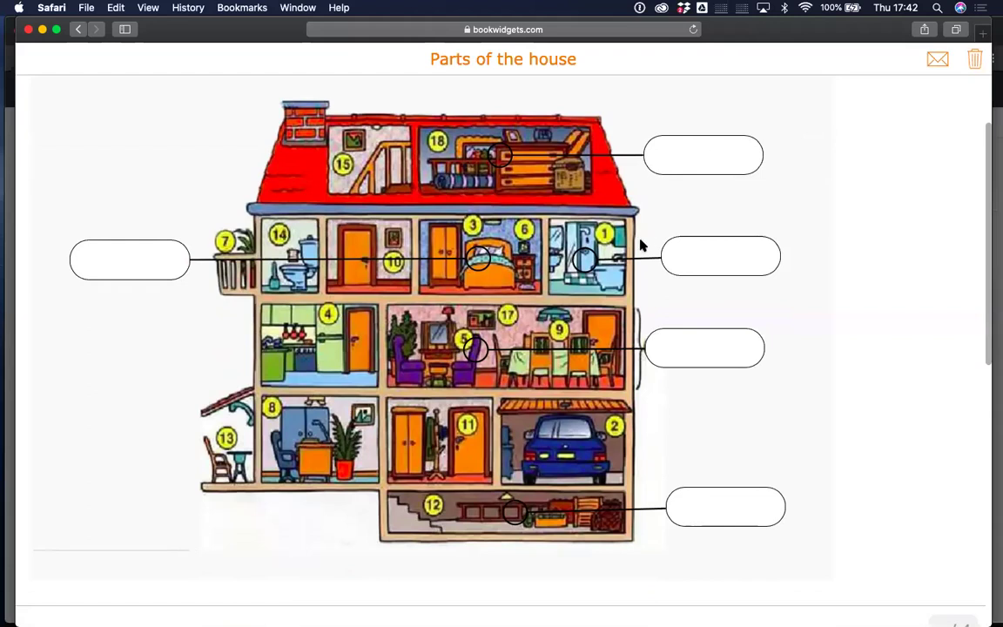
{"action": "scroll", "coordinate": [645, 240], "scroll_direction": "up", "scroll_amount": 3}
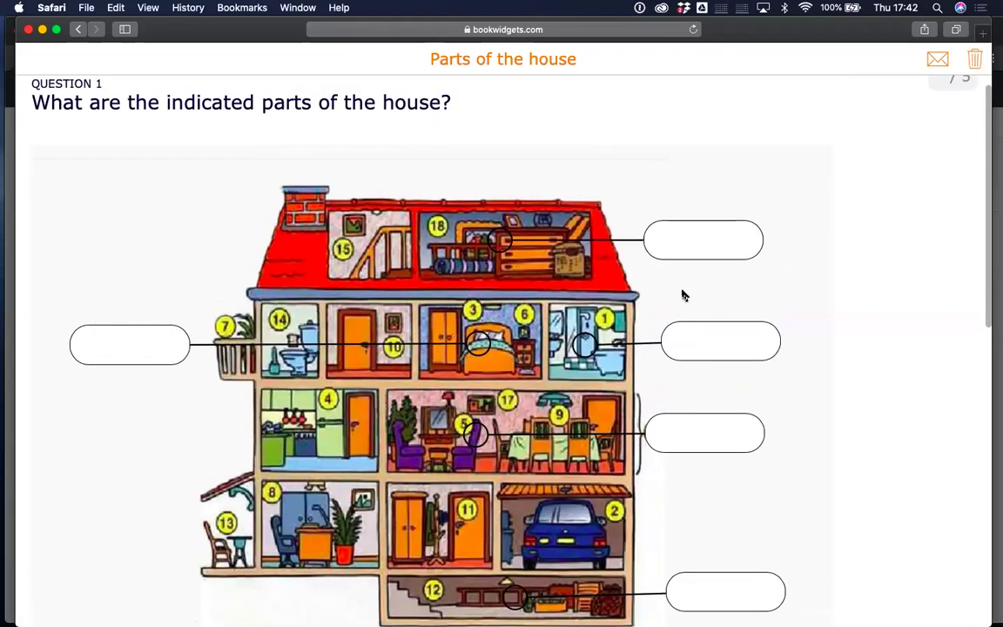
{"action": "scroll", "coordinate": [681, 293], "scroll_direction": "down", "scroll_amount": 3}
{"action": "scroll", "coordinate": [681, 294], "scroll_direction": "up", "scroll_amount": 4}
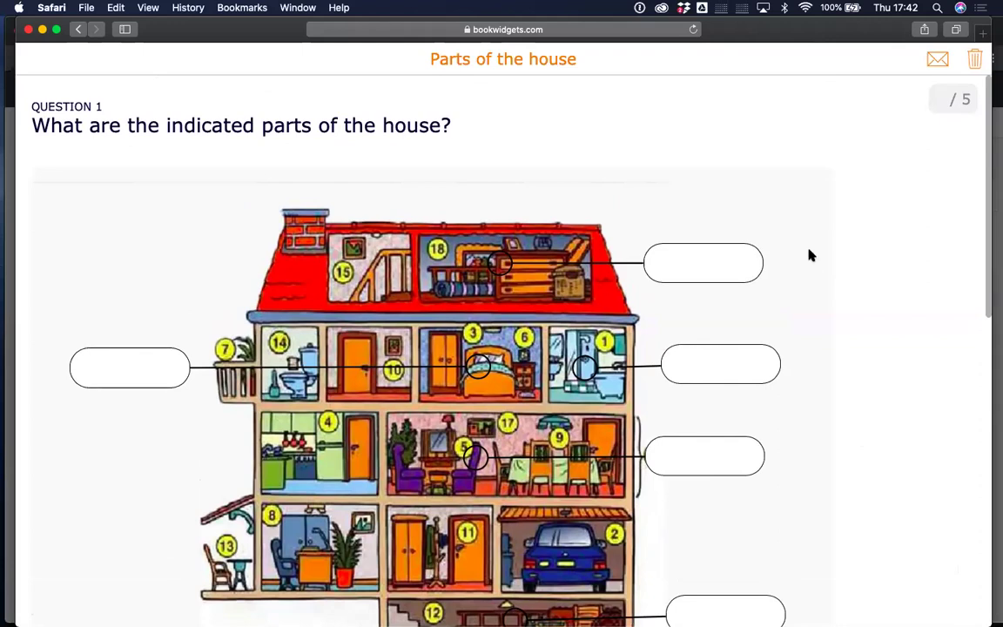
Label the house diagram with 'The attic', 'The bathroom' and 'bedroom'.
{"action": "left_click", "coordinate": [682, 264]}
{"action": "type", "text": "The attic"}
{"action": "left_click", "coordinate": [703, 367]}
{"action": "type", "text": "The bathroom"}
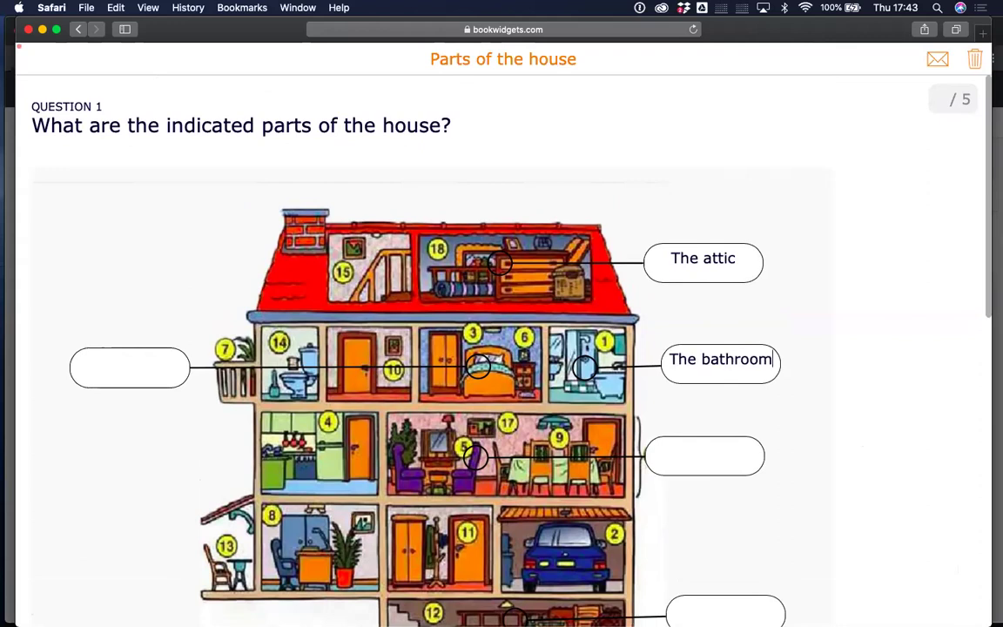
{"action": "left_click", "coordinate": [135, 367]}
{"action": "type", "text": "bedroom"}
Fill the remaining labels with 'Living room' and 'basement'.
{"action": "scroll", "coordinate": [446, 448], "scroll_direction": "down", "scroll_amount": 1}
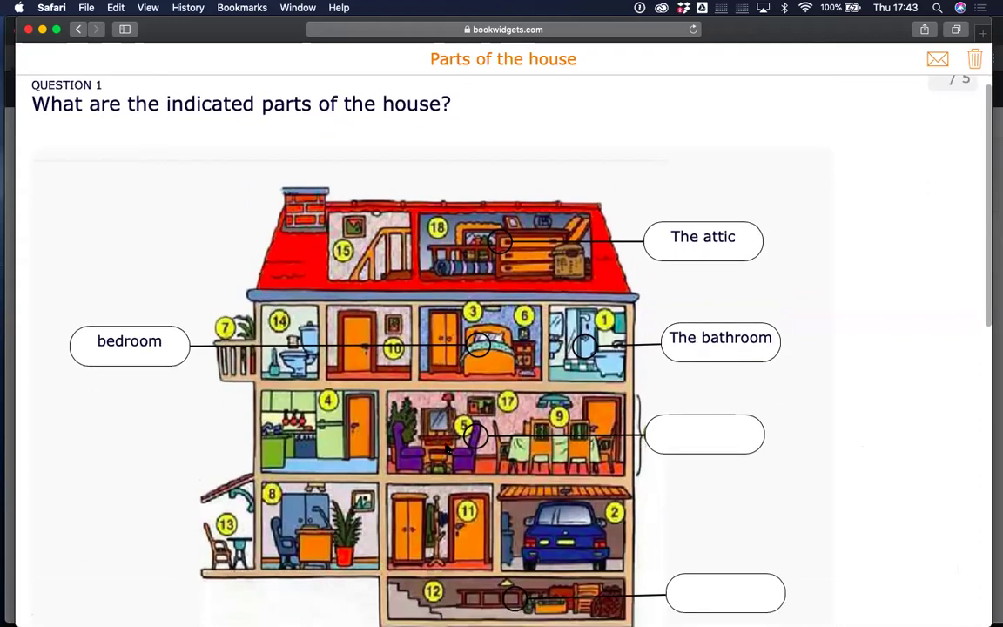
{"action": "scroll", "coordinate": [446, 448], "scroll_direction": "down", "scroll_amount": 3}
{"action": "left_click", "coordinate": [681, 366]}
{"action": "type", "text": "Living room"}
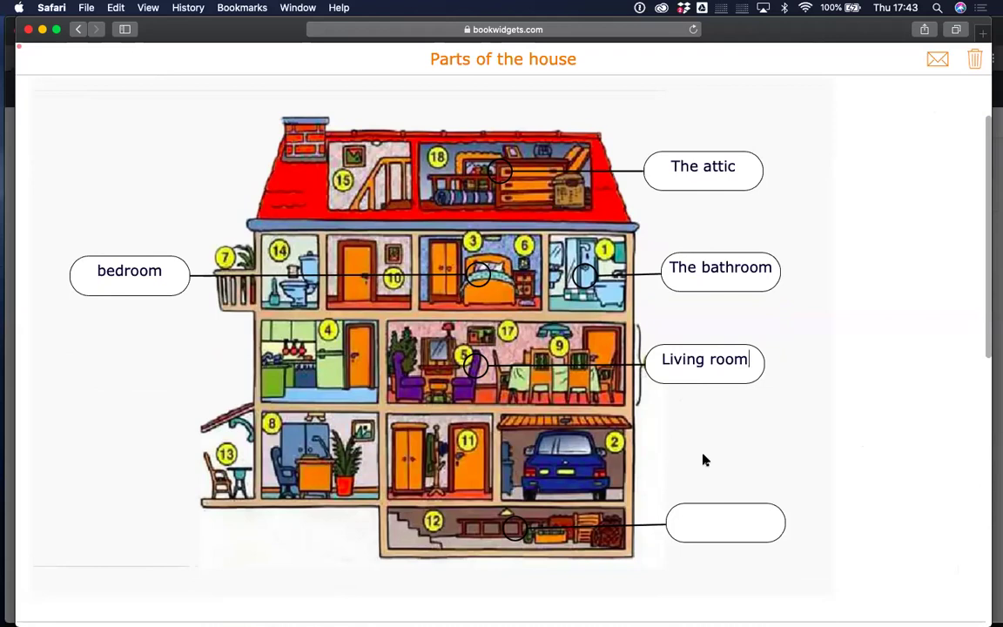
{"action": "scroll", "coordinate": [705, 460], "scroll_direction": "down", "scroll_amount": 3}
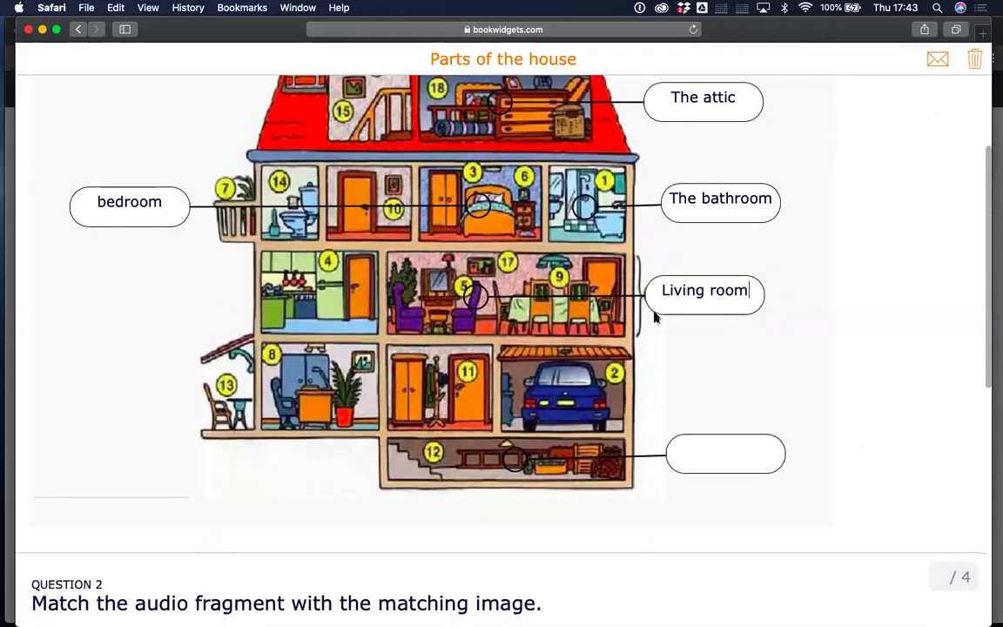
{"action": "left_click", "coordinate": [718, 455]}
{"action": "type", "text": "basement"}
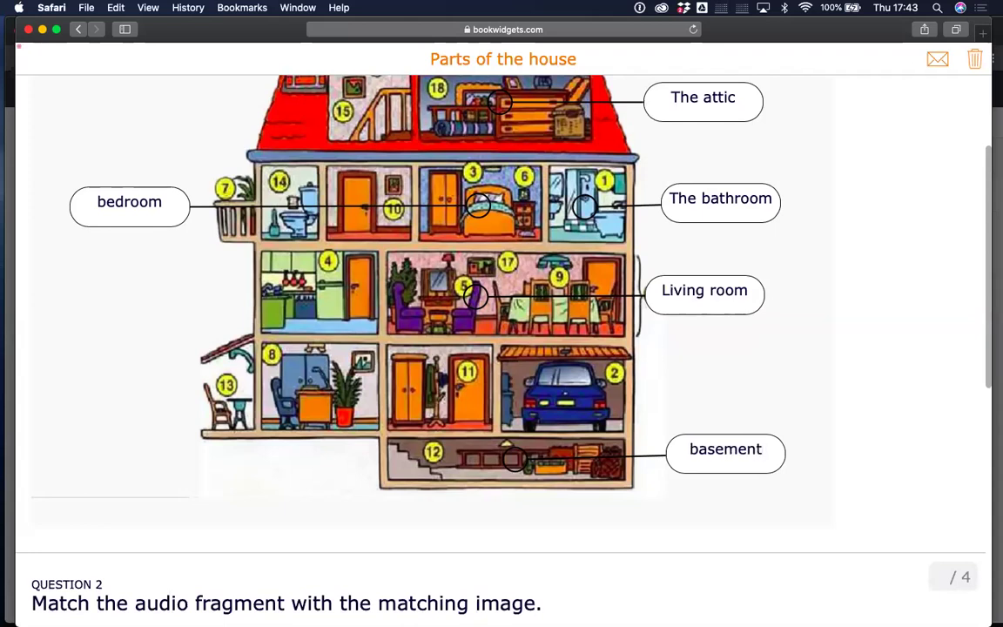
{"action": "scroll", "coordinate": [727, 369], "scroll_direction": "down", "scroll_amount": 4}
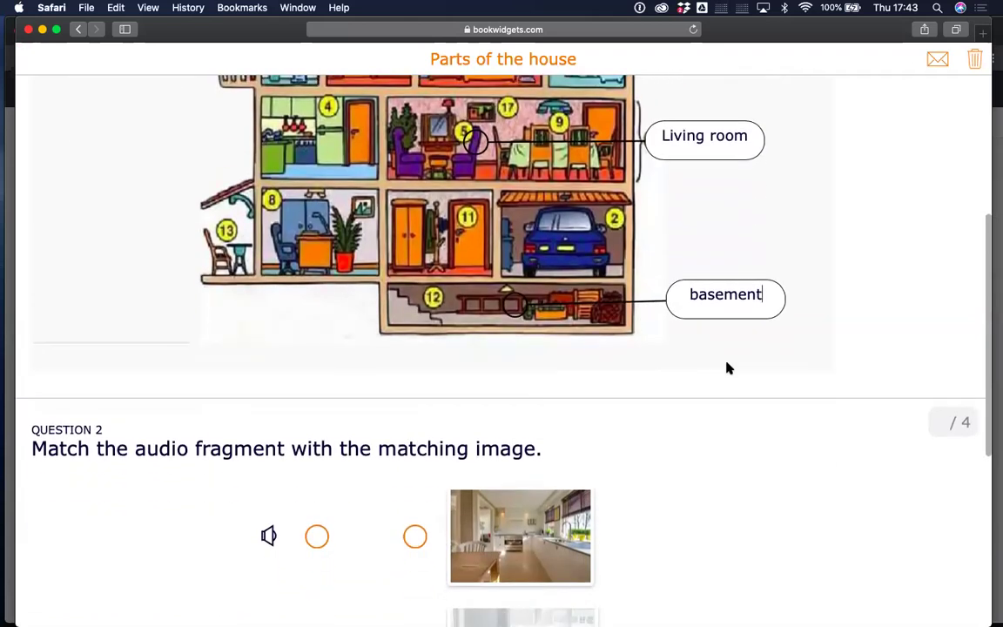
{"action": "scroll", "coordinate": [729, 368], "scroll_direction": "down", "scroll_amount": 8}
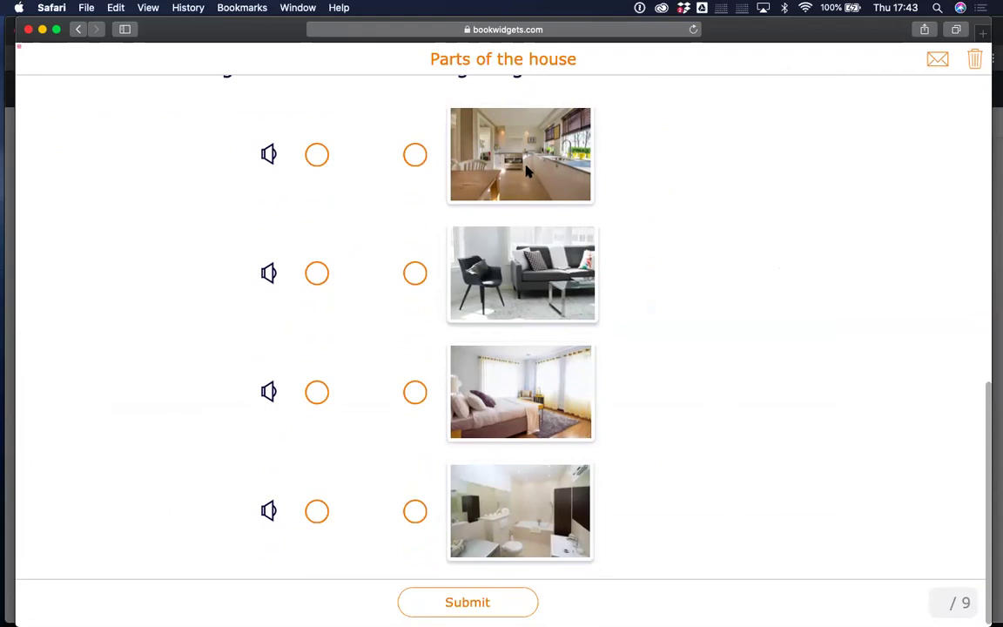
Enlarge the kitchen photo, zoom in and out, then close it to return to Question 2.
{"action": "left_click", "coordinate": [526, 168]}
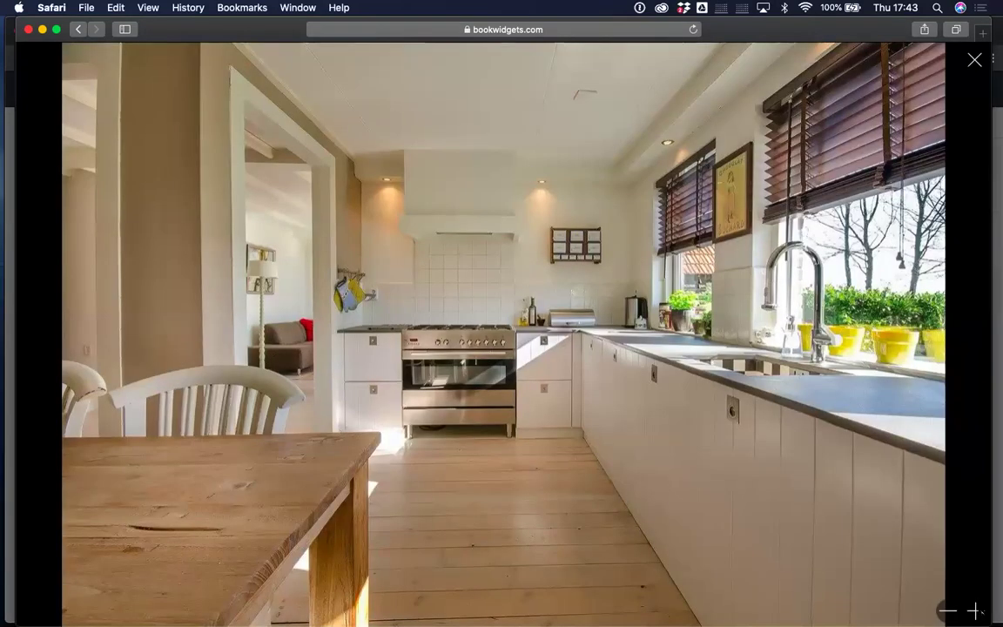
{"action": "double_click", "coordinate": [976, 611]}
{"action": "left_click", "coordinate": [940, 611]}
{"action": "left_click", "coordinate": [940, 611]}
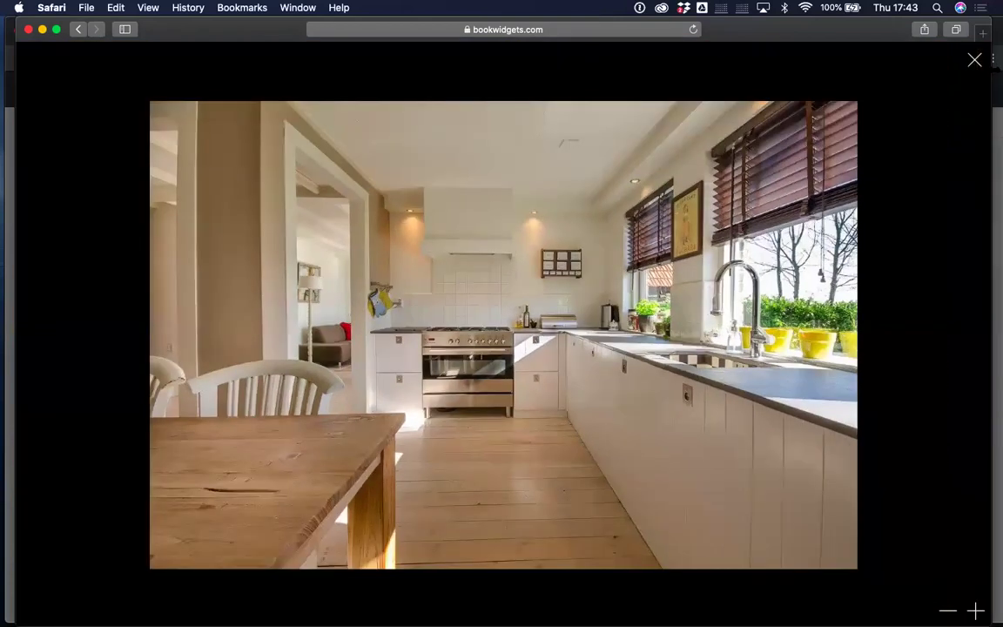
{"action": "left_click", "coordinate": [975, 60]}
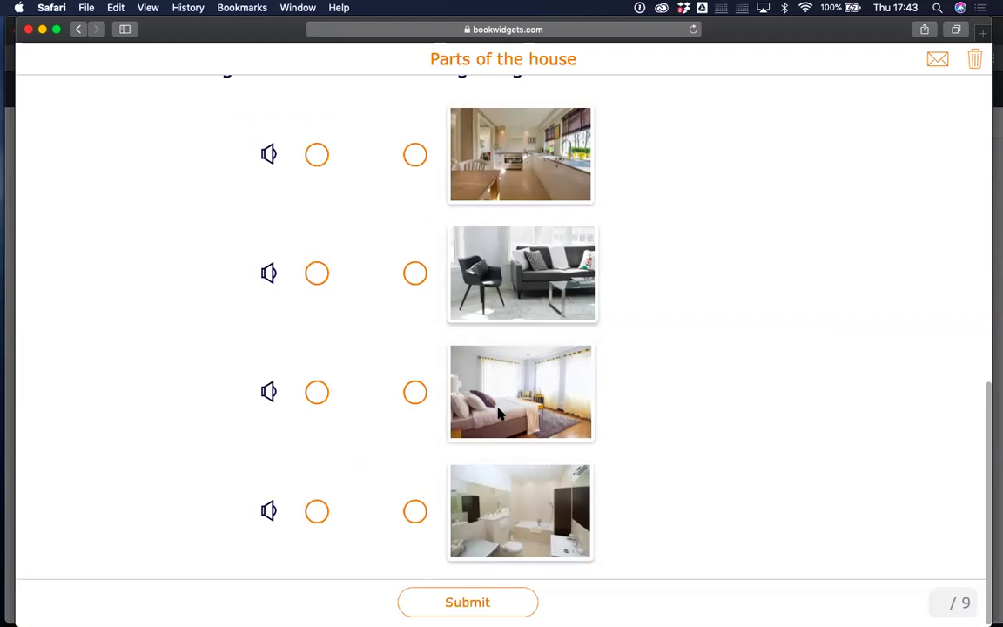
Play each audio clip and match them to the kitchen, bedroom, bathroom and living room photos.
{"action": "left_click", "coordinate": [268, 154]}
{"action": "key", "text": "XF86AudioRaiseVolume"}
{"action": "key", "text": "XF86AudioRaiseVolume"}
{"action": "key", "text": "XF86AudioRaiseVolume"}
{"action": "key", "text": "XF86AudioRaiseVolume"}
{"action": "key", "text": "XF86AudioRaiseVolume"}
{"action": "key", "text": "XF86AudioRaiseVolume"}
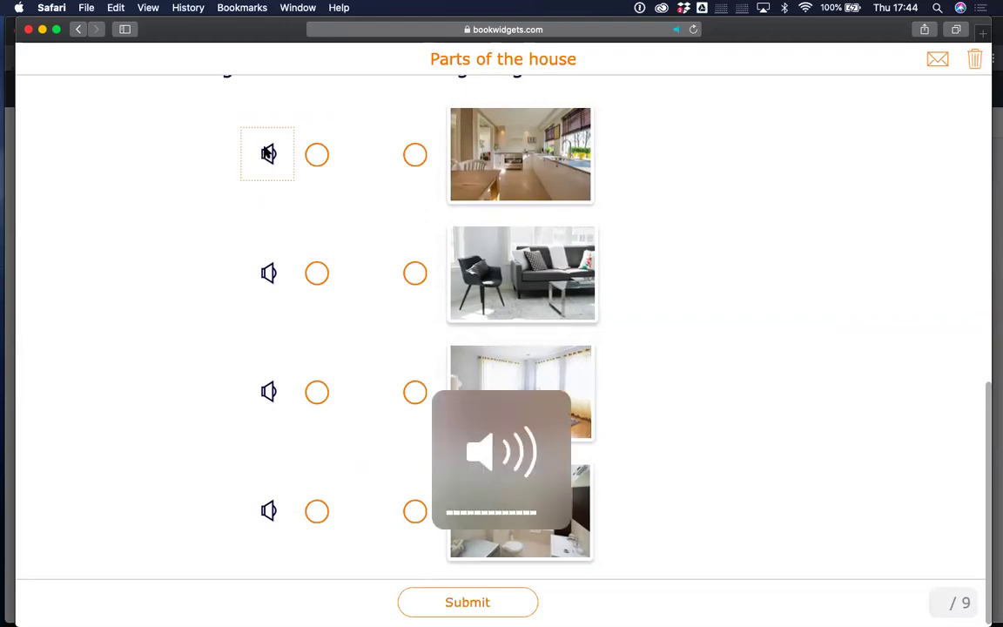
{"action": "left_click_drag", "start_coordinate": [317, 154], "coordinate": [415, 154]}
{"action": "left_click", "coordinate": [272, 276]}
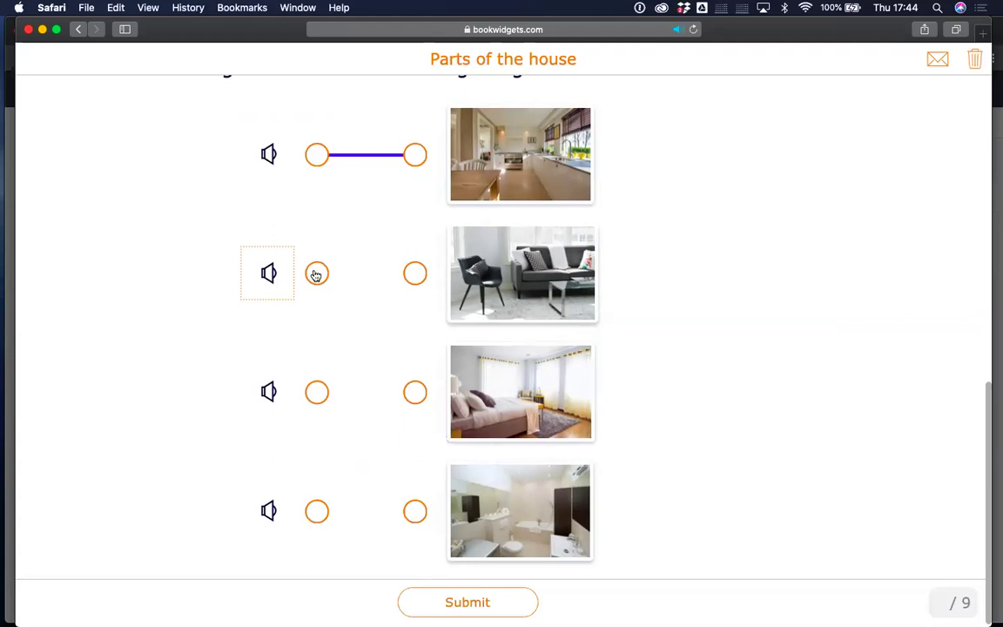
{"action": "left_click_drag", "start_coordinate": [316, 276], "coordinate": [405, 507]}
{"action": "left_click", "coordinate": [269, 392]}
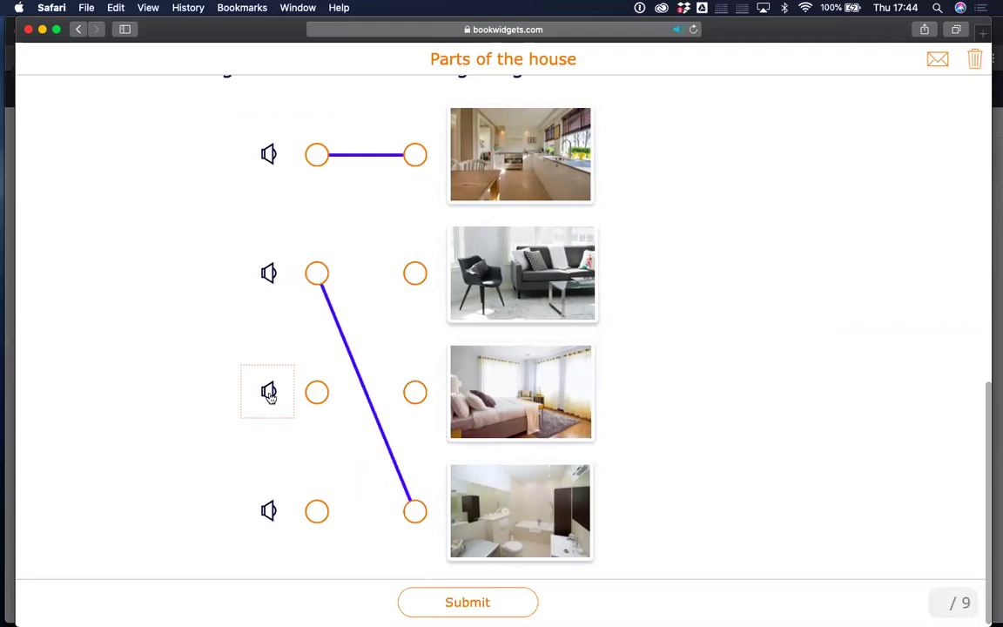
{"action": "left_click_drag", "start_coordinate": [316, 393], "coordinate": [414, 510]}
{"action": "left_click_drag", "start_coordinate": [316, 275], "coordinate": [406, 393]}
{"action": "left_click", "coordinate": [267, 512]}
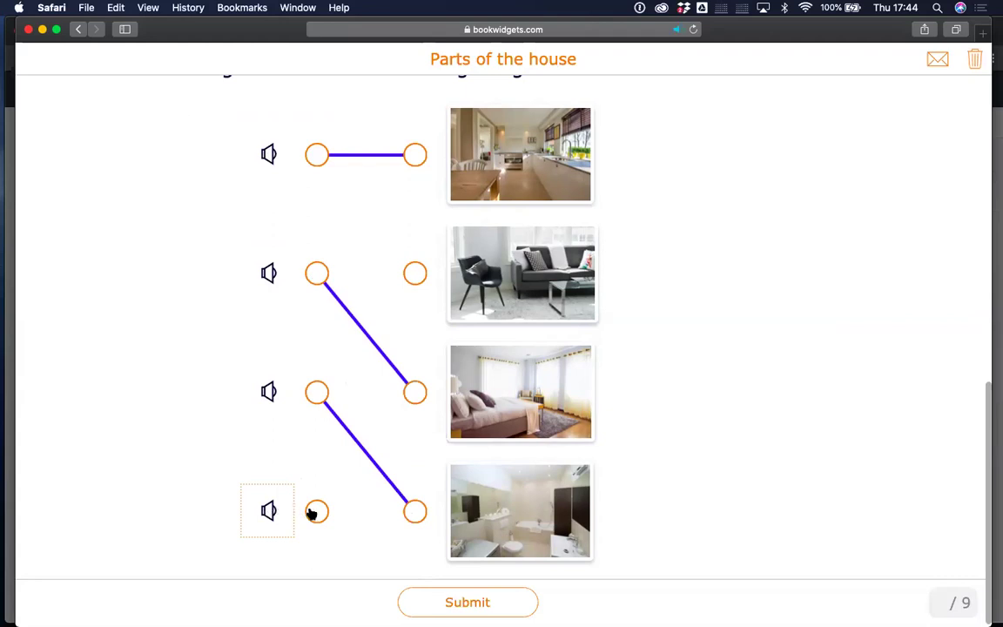
{"action": "left_click_drag", "start_coordinate": [316, 512], "coordinate": [415, 273]}
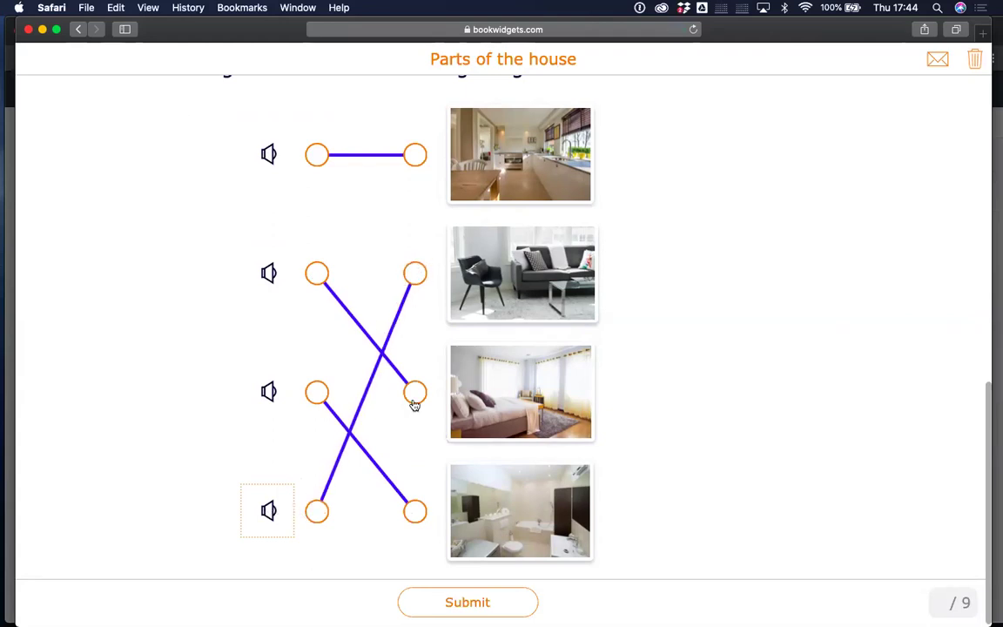
Submit the worksheet, entering the student's full name and e-mail address, and send it.
{"action": "left_click", "coordinate": [492, 603]}
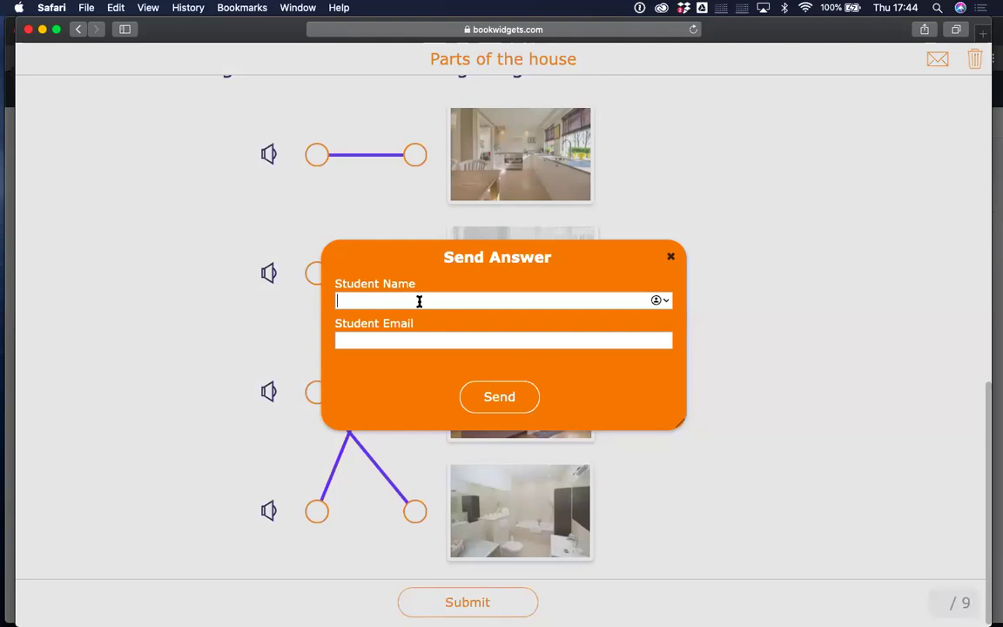
{"action": "left_click", "coordinate": [418, 300]}
{"action": "type", "text": "Lucie student"}
{"action": "left_click", "coordinate": [414, 339]}
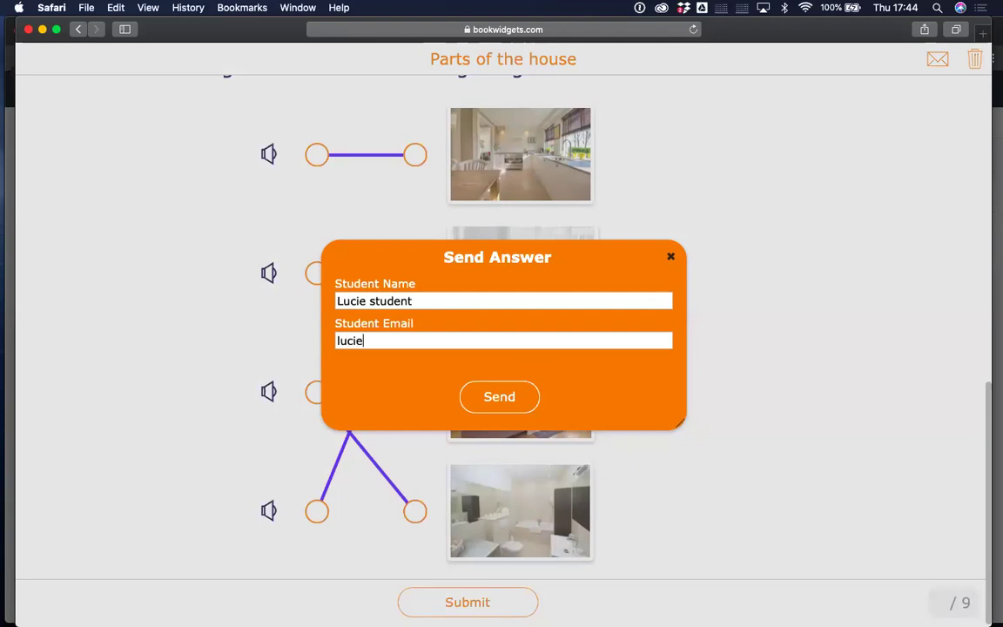
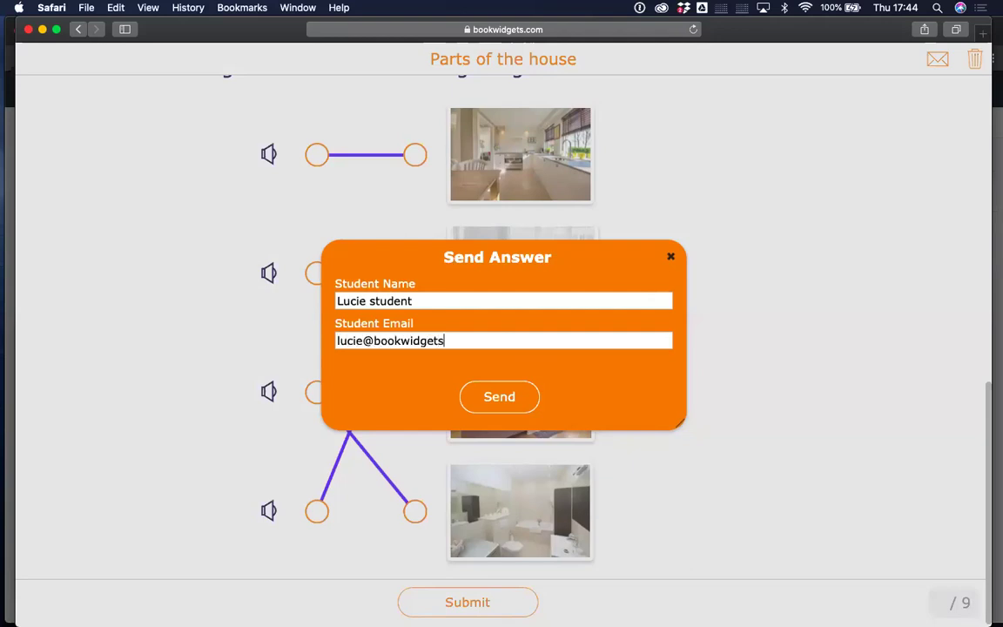
{"action": "left_click", "coordinate": [495, 402]}
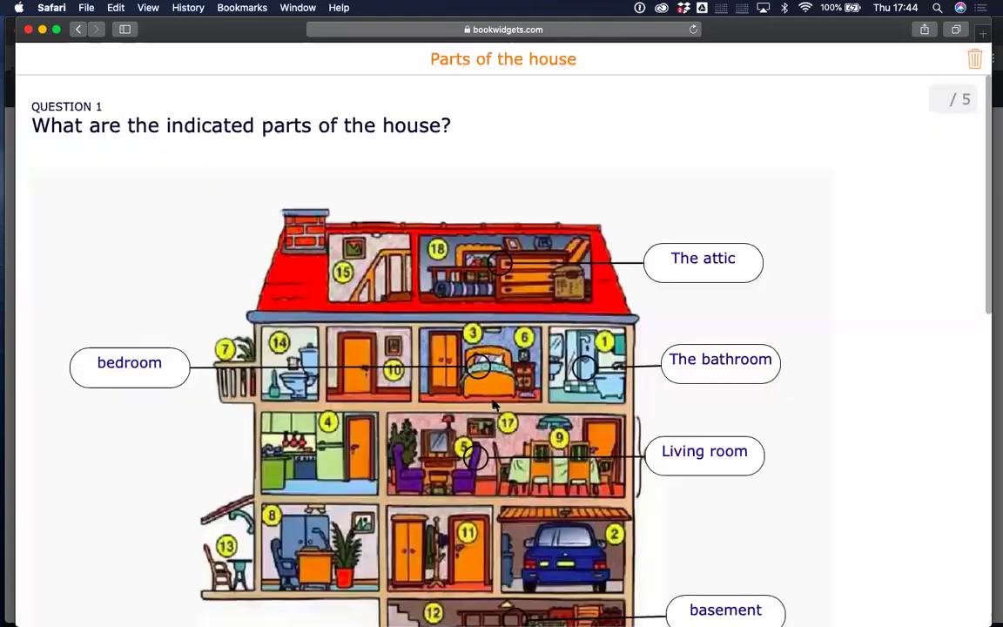
Show all open windows in Mission Control to switch programs.
{"action": "mouse_move", "coordinate": [13, 73]}
{"action": "key", "text": "ctrl+Up"}
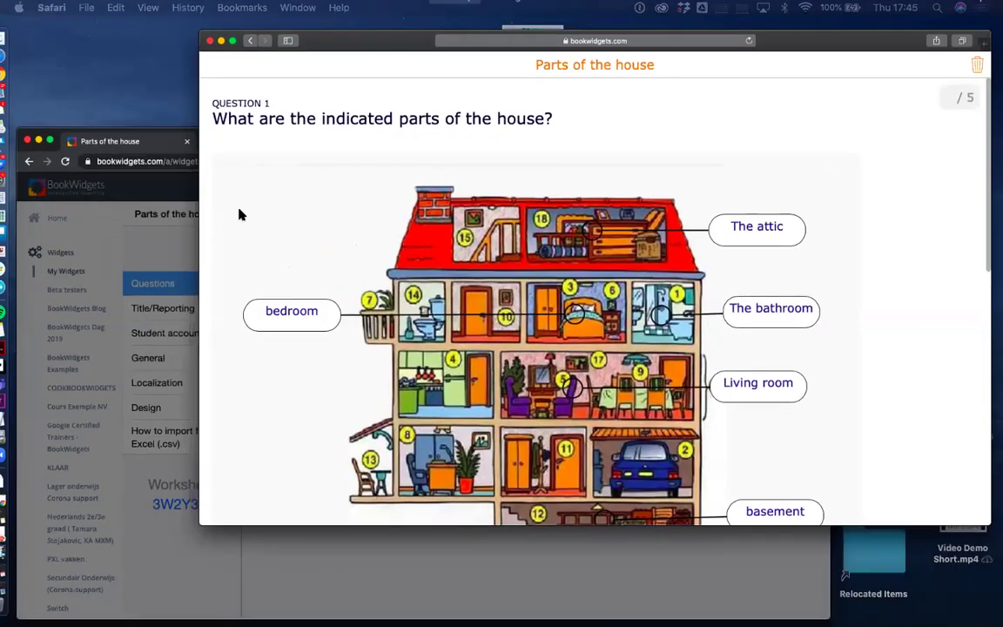
{"action": "key", "text": "ctrl+Up"}
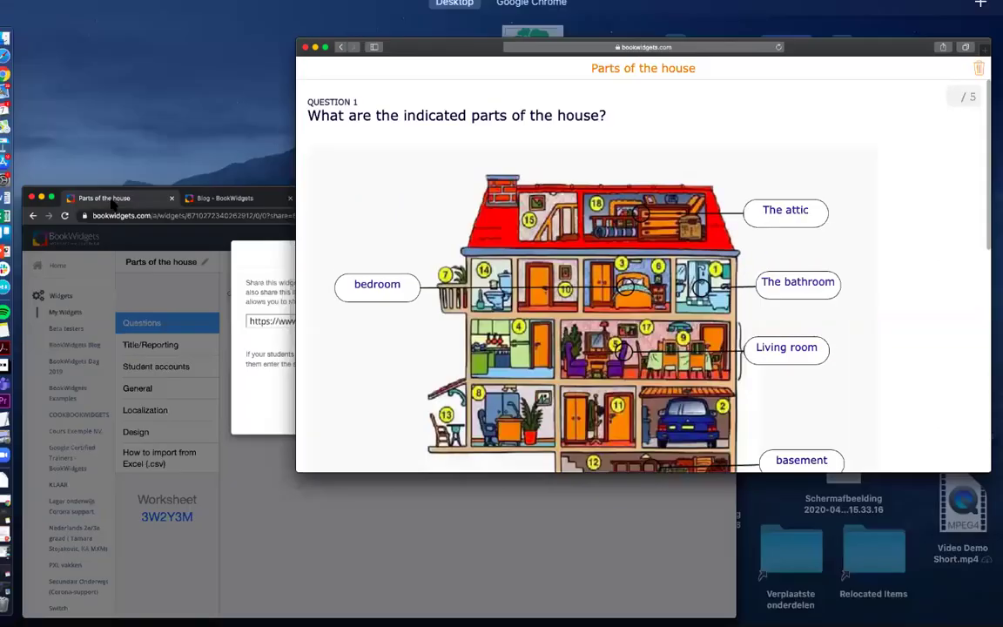
In Chrome, close the Share dialog and exit the editor to the My Widgets list.
{"action": "left_click", "coordinate": [224, 387]}
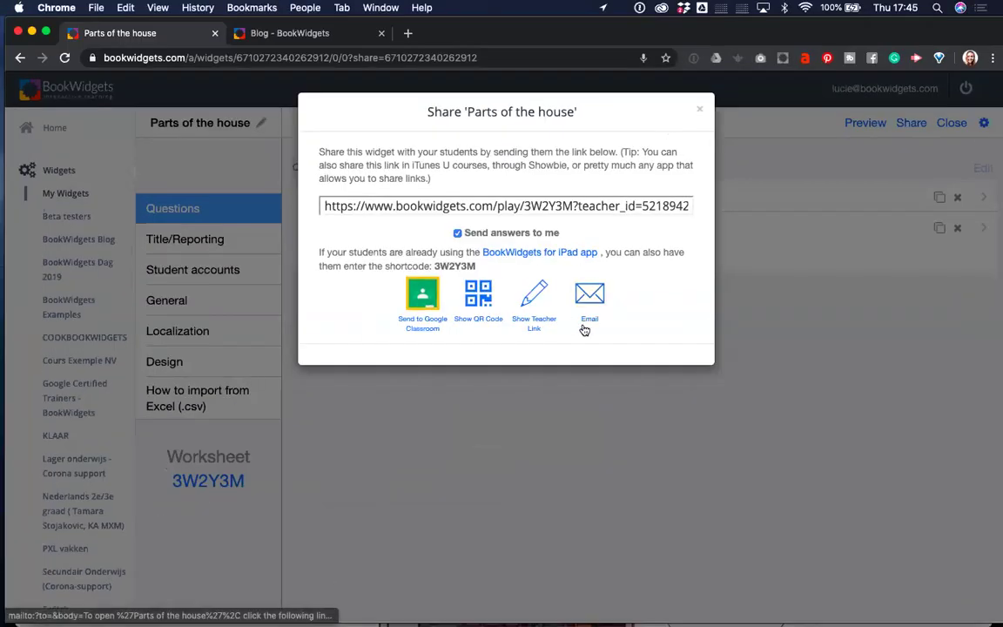
{"action": "left_click", "coordinate": [703, 109]}
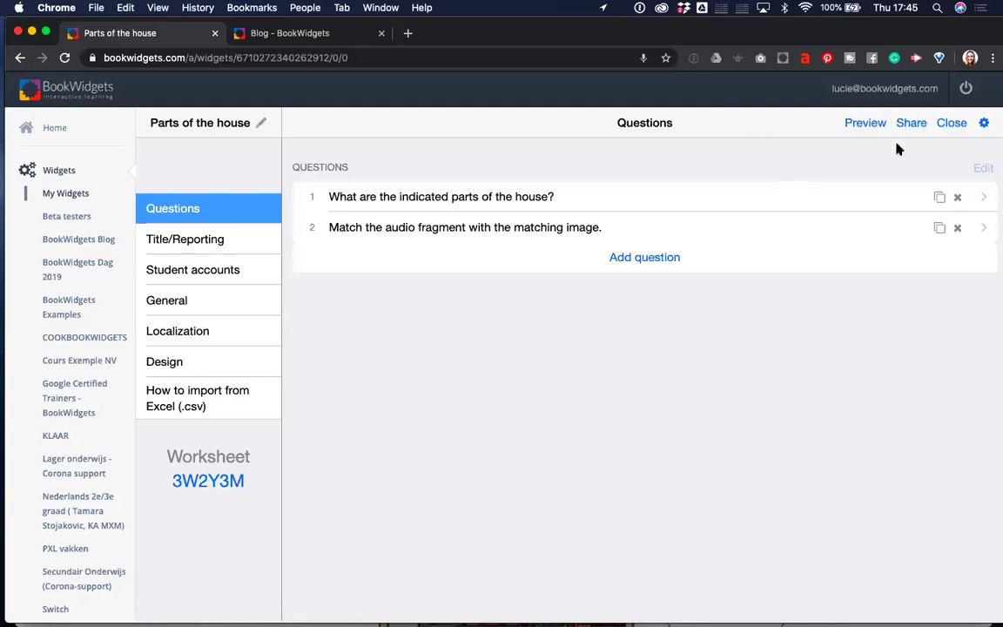
{"action": "left_click", "coordinate": [952, 123]}
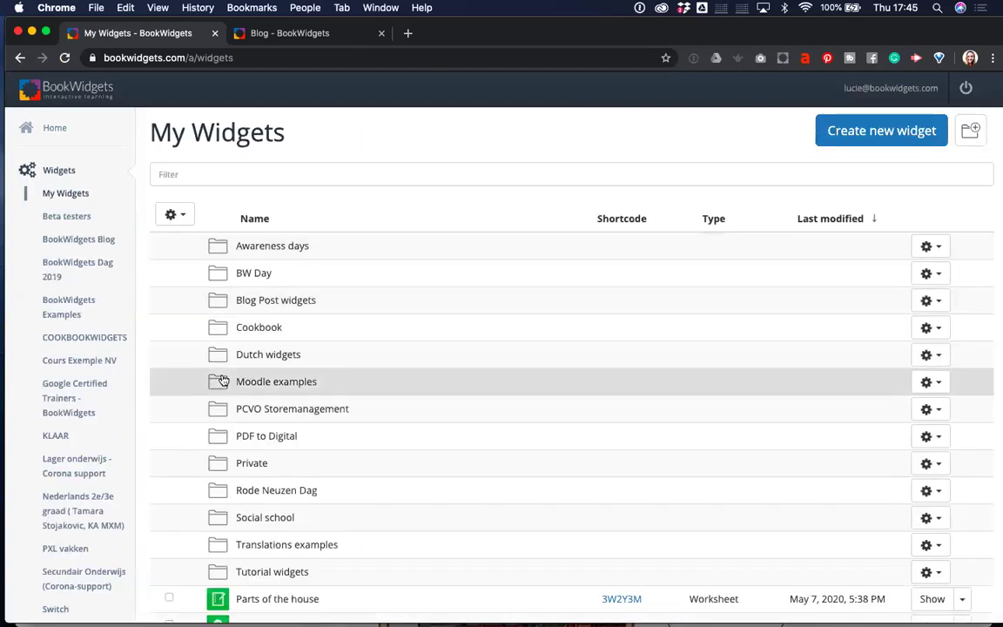
{"action": "scroll", "coordinate": [110, 381], "scroll_direction": "down", "scroll_amount": 5}
{"action": "scroll", "coordinate": [109, 381], "scroll_direction": "down", "scroll_amount": 5}
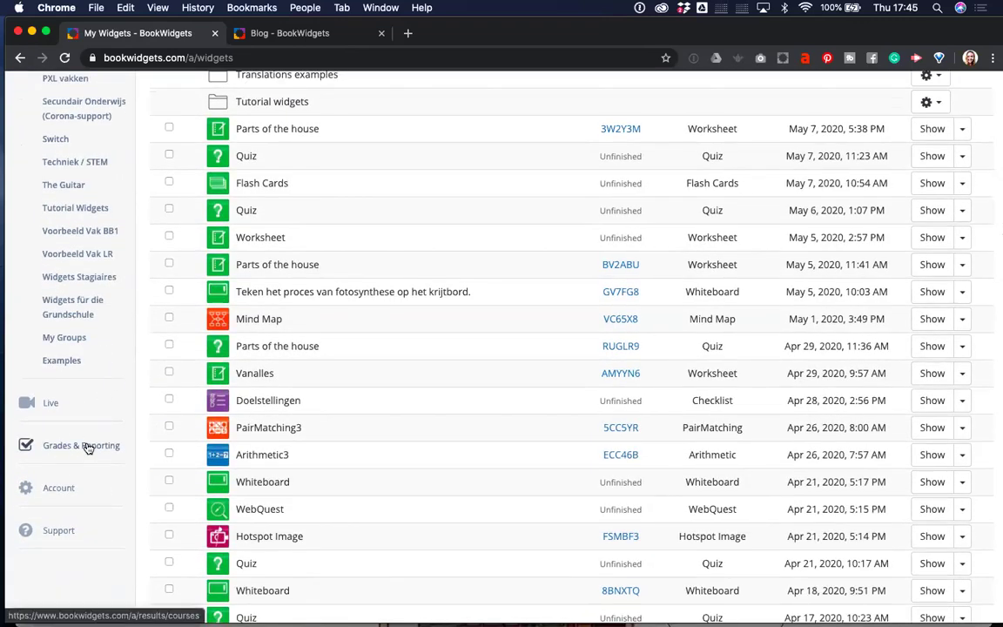
Go to Grades & Reporting > Student Work to see the new Parts of the house submission.
{"action": "left_click", "coordinate": [87, 446]}
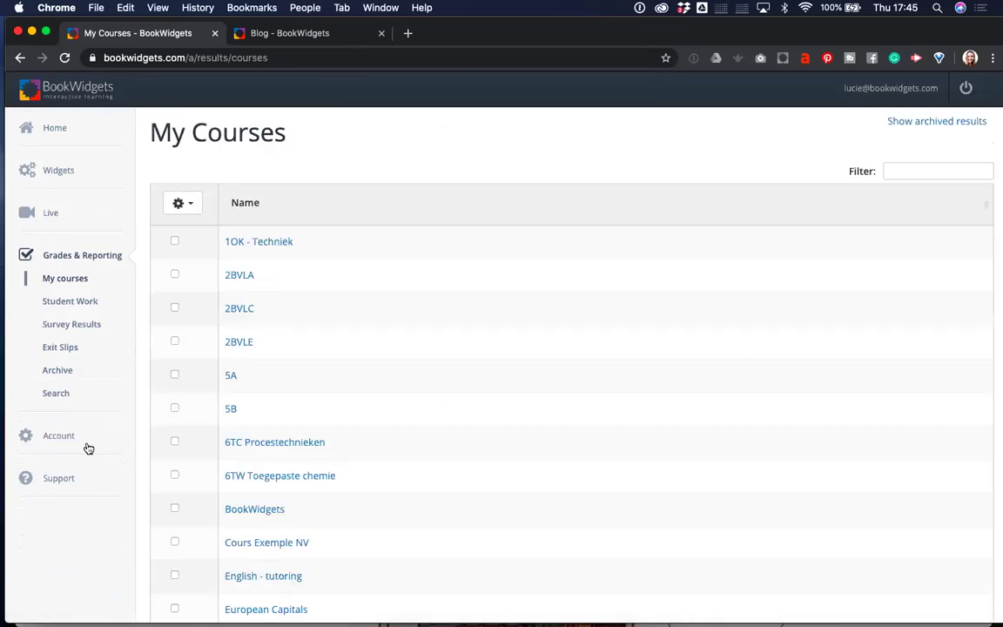
{"action": "left_click", "coordinate": [81, 305]}
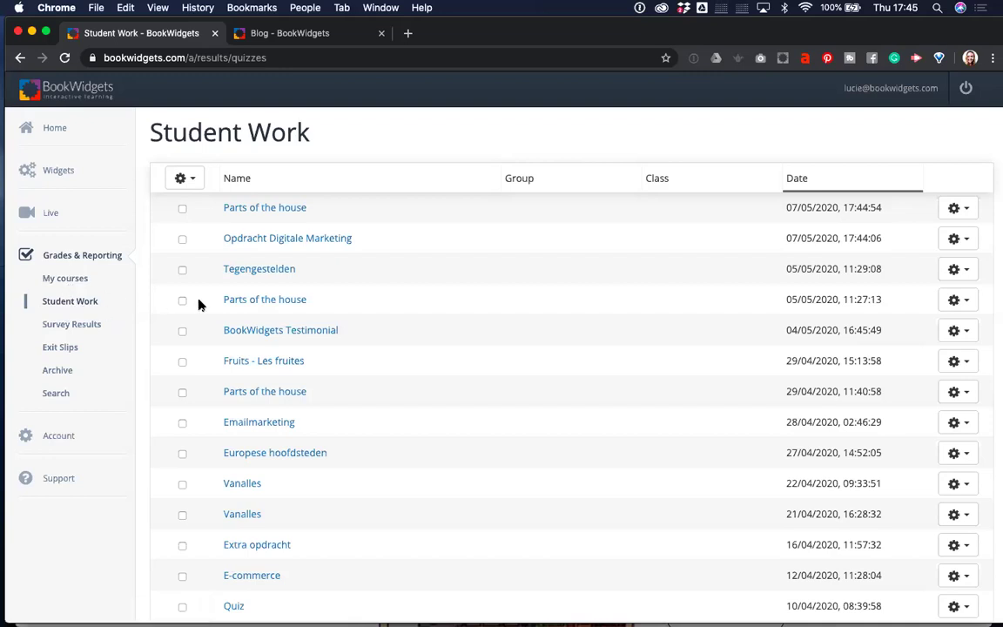
Open the latest Parts of the house results and sort the answers by student name.
{"action": "left_click", "coordinate": [290, 212]}
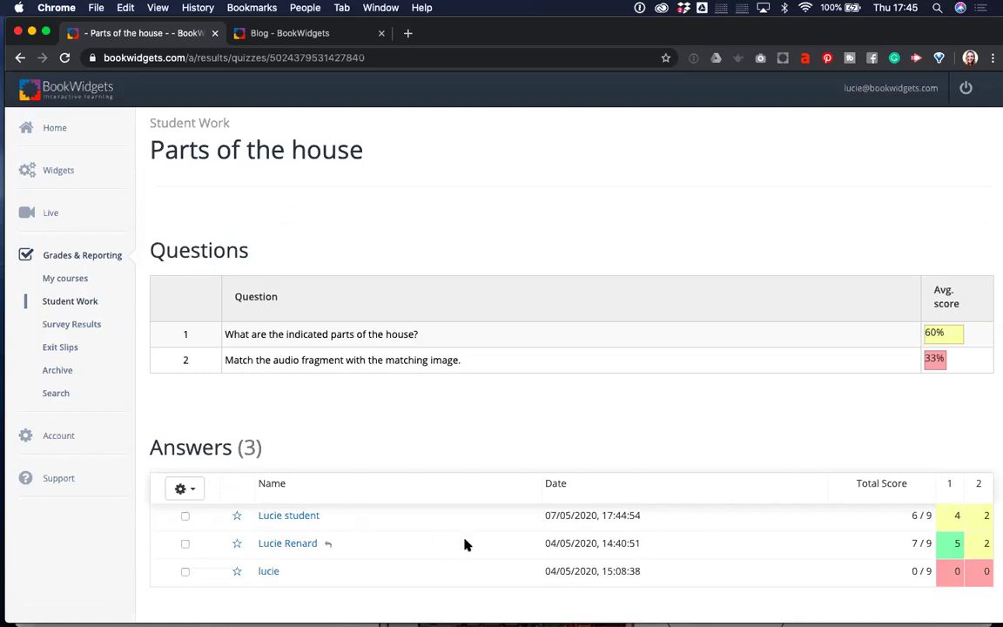
{"action": "scroll", "coordinate": [381, 525], "scroll_direction": "down", "scroll_amount": 2}
{"action": "left_click", "coordinate": [185, 454]}
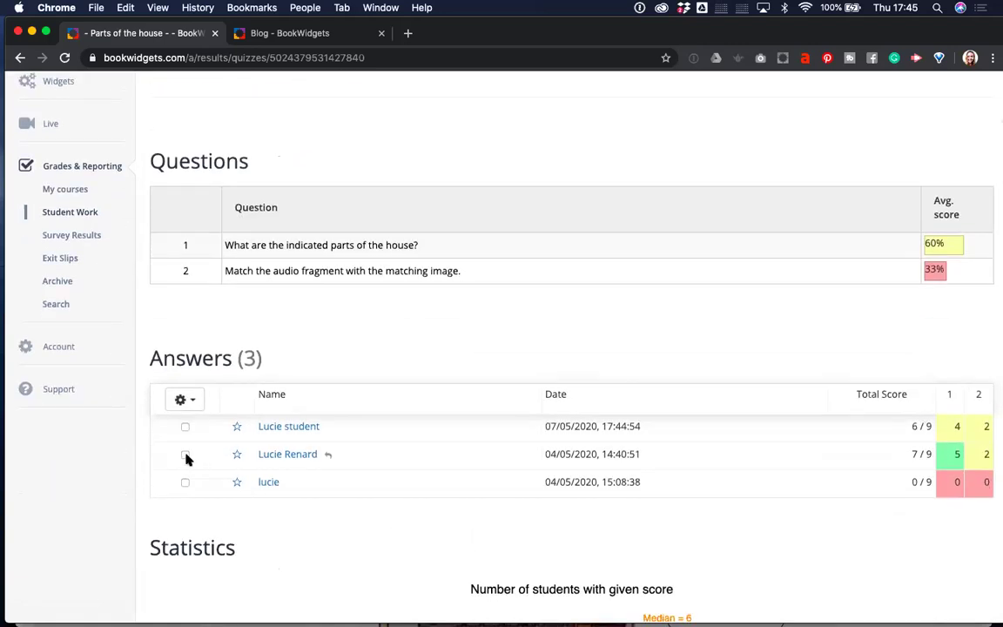
{"action": "left_click", "coordinate": [185, 482]}
{"action": "left_click", "coordinate": [187, 400]}
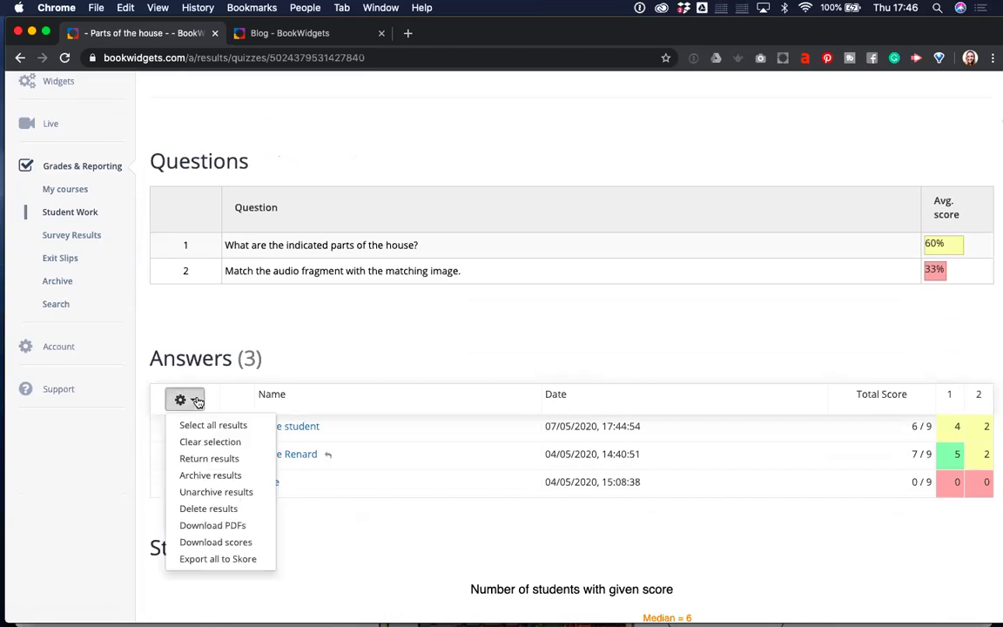
{"action": "left_click", "coordinate": [397, 388]}
Untick the selected answers and review the 60% and 33% question averages.
{"action": "scroll", "coordinate": [397, 388], "scroll_direction": "up", "scroll_amount": 1}
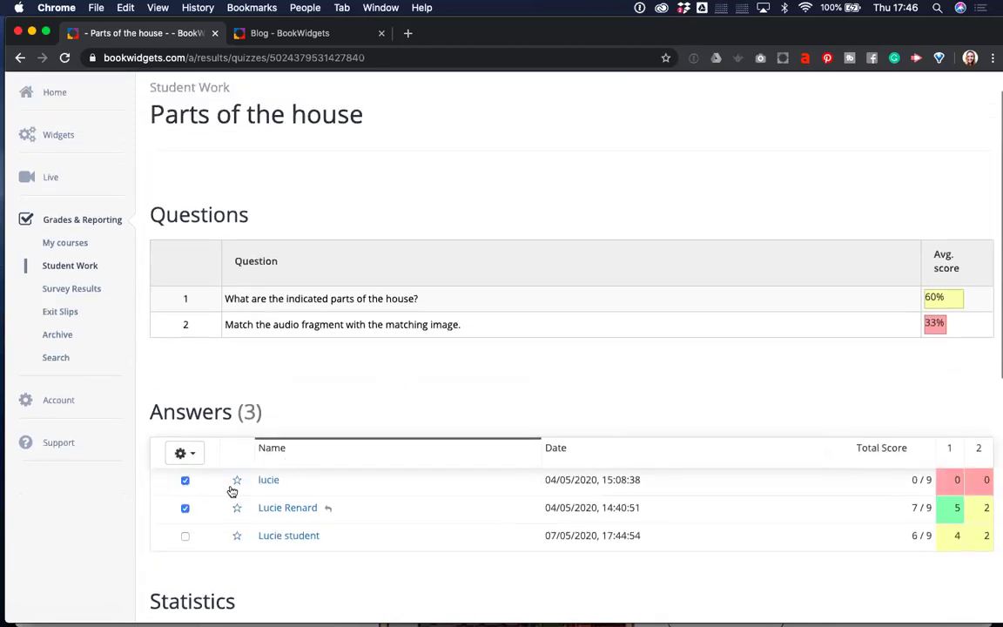
{"action": "left_click", "coordinate": [184, 482]}
{"action": "left_click", "coordinate": [185, 508]}
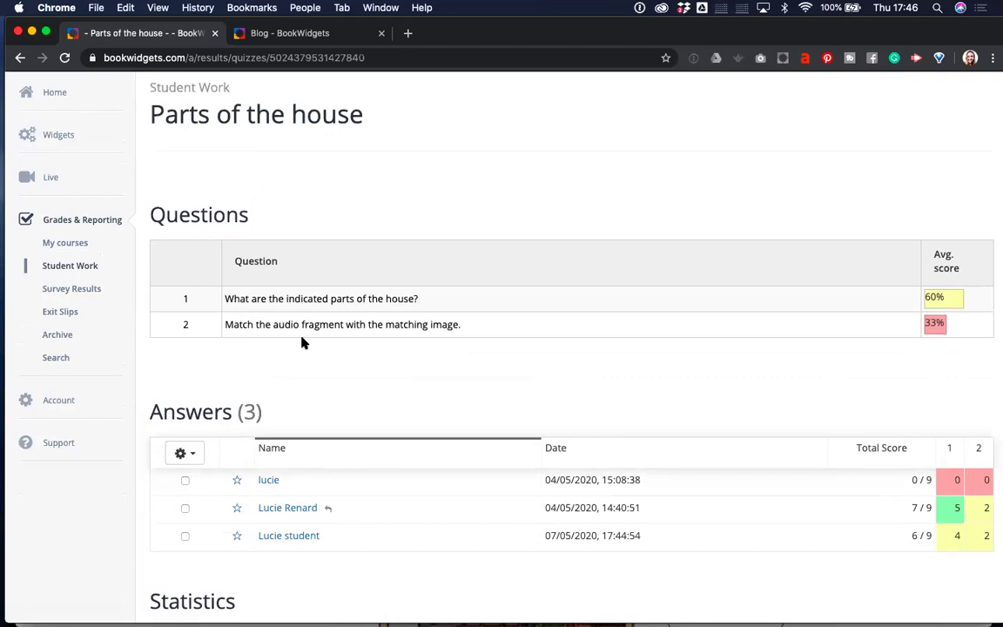
{"action": "scroll", "coordinate": [313, 331], "scroll_direction": "up", "scroll_amount": 1}
{"action": "scroll", "coordinate": [316, 336], "scroll_direction": "down", "scroll_amount": 3}
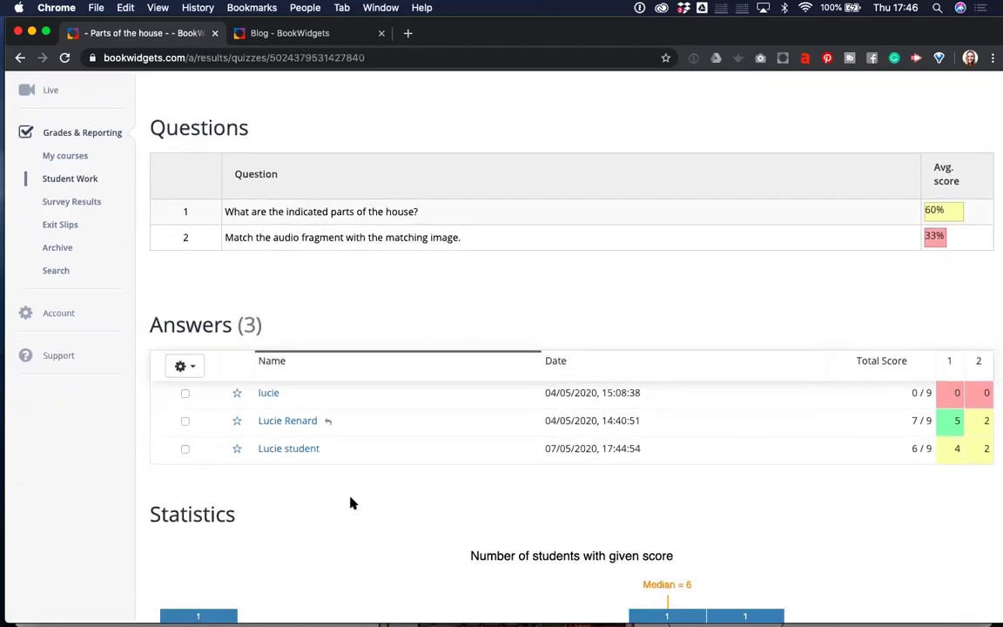
{"action": "scroll", "coordinate": [351, 503], "scroll_direction": "up", "scroll_amount": 2}
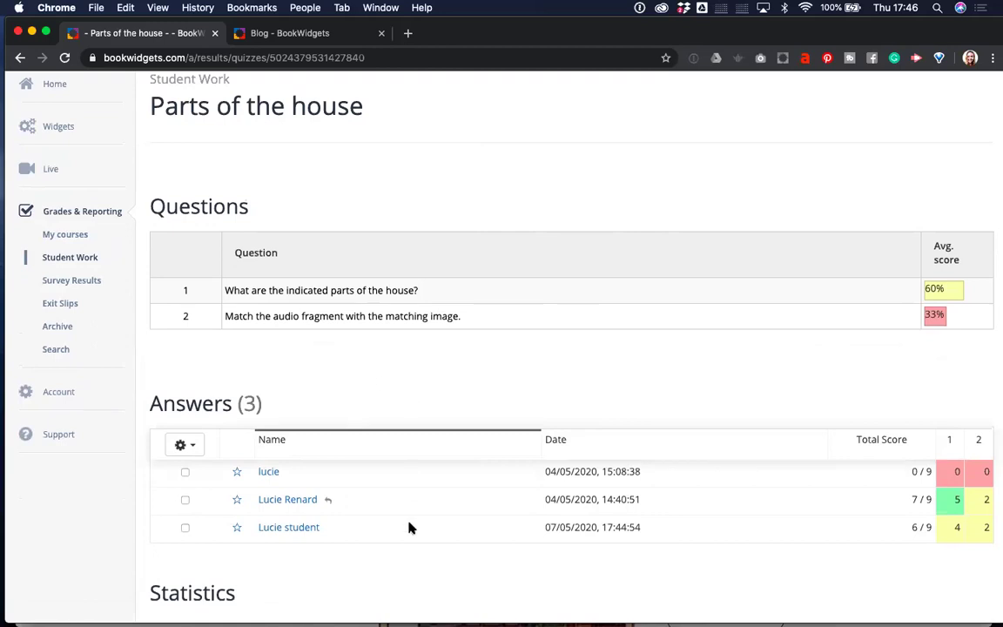
{"action": "scroll", "coordinate": [437, 402], "scroll_direction": "down", "scroll_amount": 1}
{"action": "scroll", "coordinate": [438, 401], "scroll_direction": "up", "scroll_amount": 2}
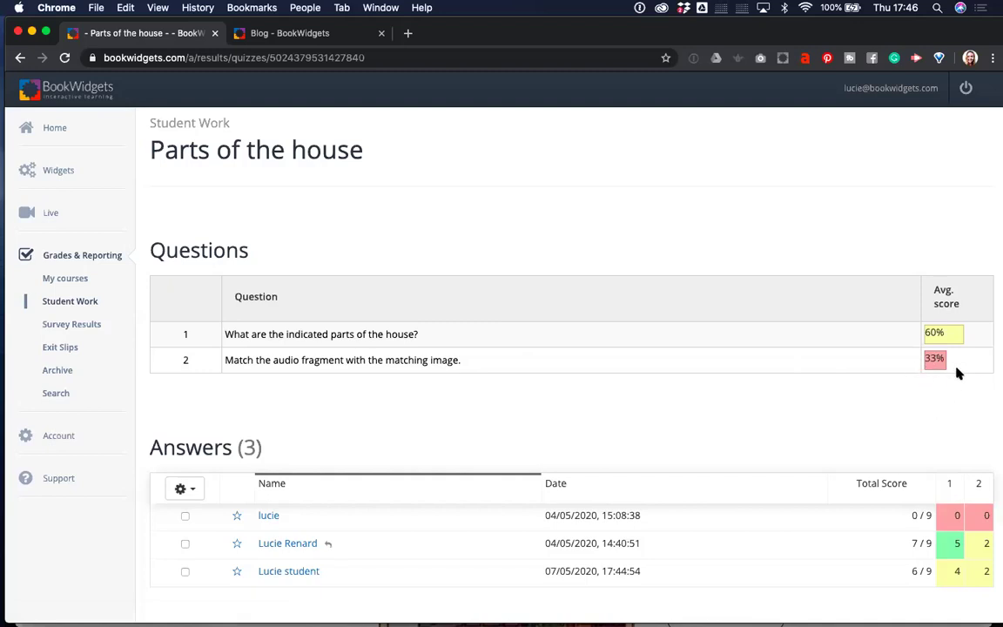
{"action": "scroll", "coordinate": [583, 426], "scroll_direction": "down", "scroll_amount": 3}
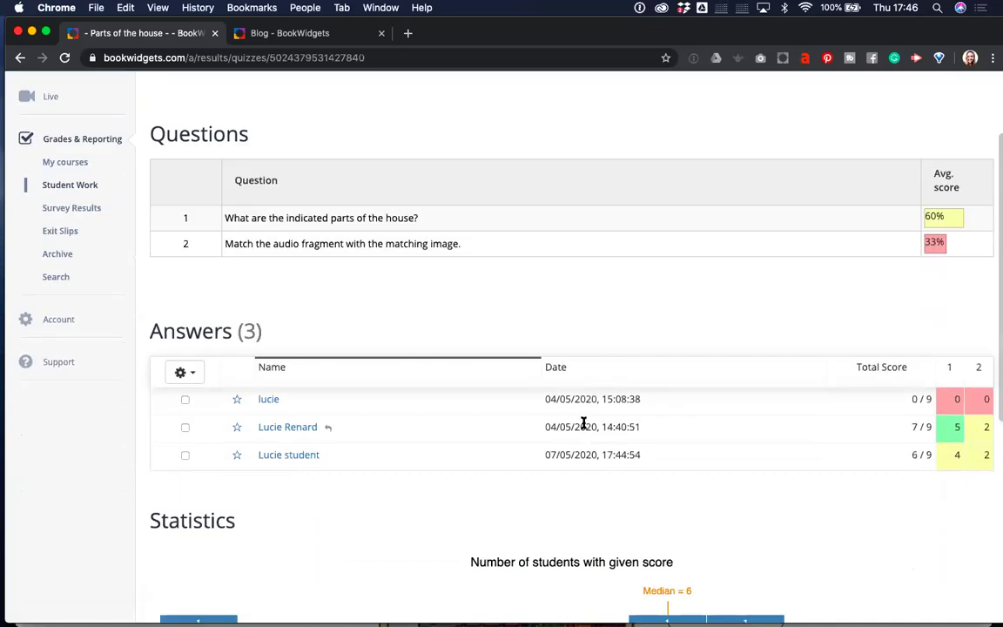
{"action": "left_click", "coordinate": [285, 454]}
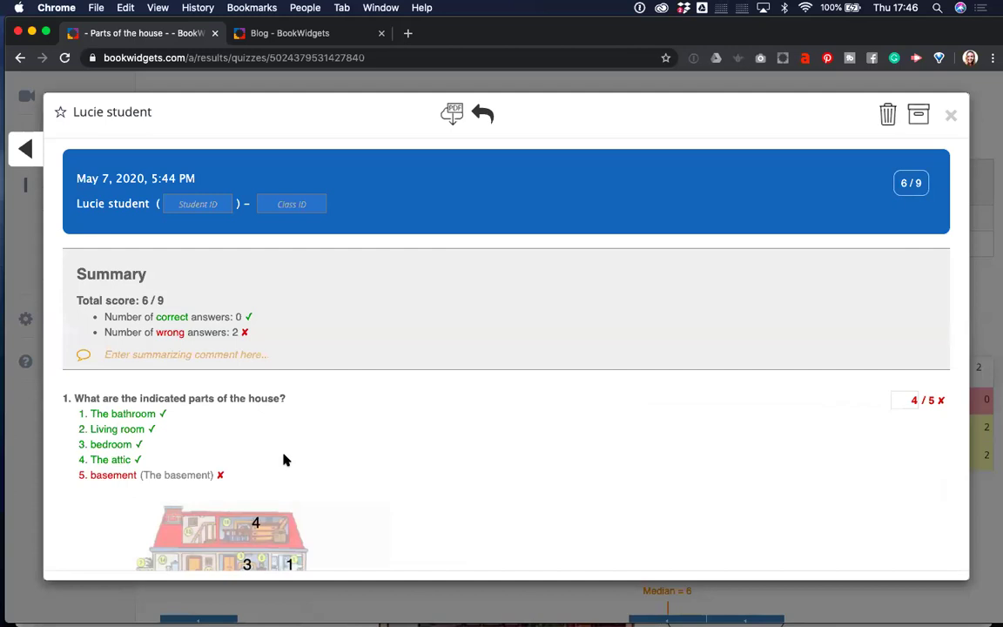
{"action": "scroll", "coordinate": [369, 552], "scroll_direction": "down", "scroll_amount": 3}
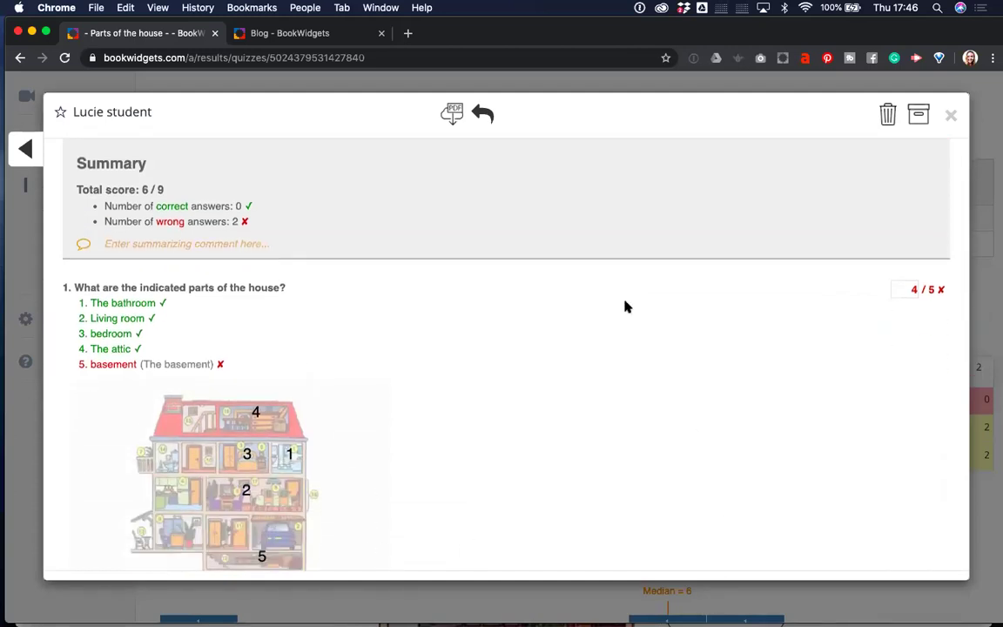
{"action": "key", "text": "XF86AudioLowerVolume"}
{"action": "key", "text": "XF86AudioLowerVolume"}
{"action": "key", "text": "XF86AudioLowerVolume"}
{"action": "key", "text": "XF86AudioLowerVolume"}
{"action": "key", "text": "XF86AudioLowerVolume"}
{"action": "scroll", "coordinate": [254, 441], "scroll_direction": "down", "scroll_amount": 1}
{"action": "scroll", "coordinate": [254, 442], "scroll_direction": "down", "scroll_amount": 1}
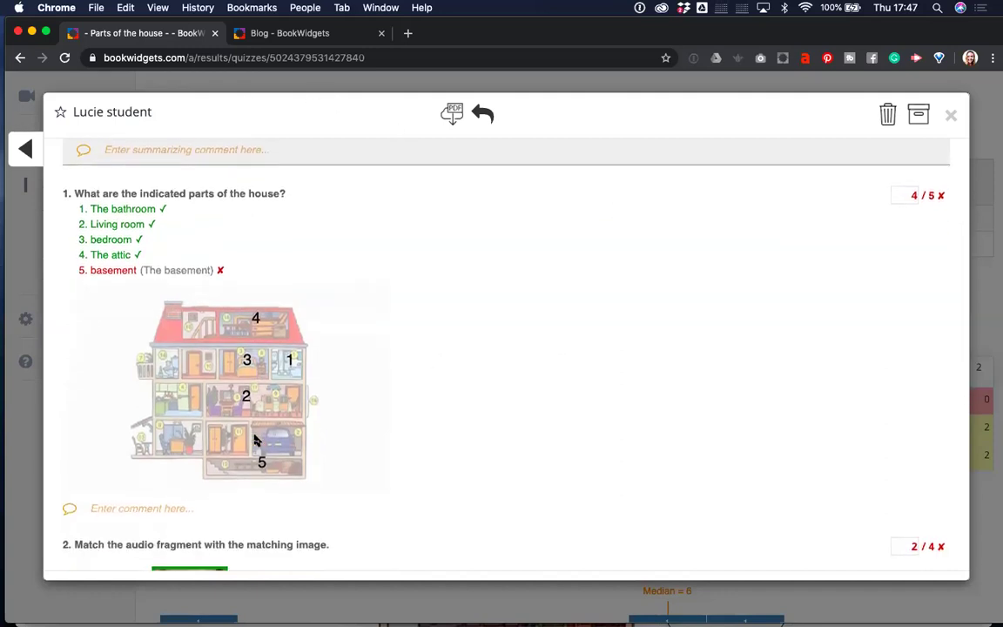
{"action": "scroll", "coordinate": [254, 442], "scroll_direction": "down", "scroll_amount": 10}
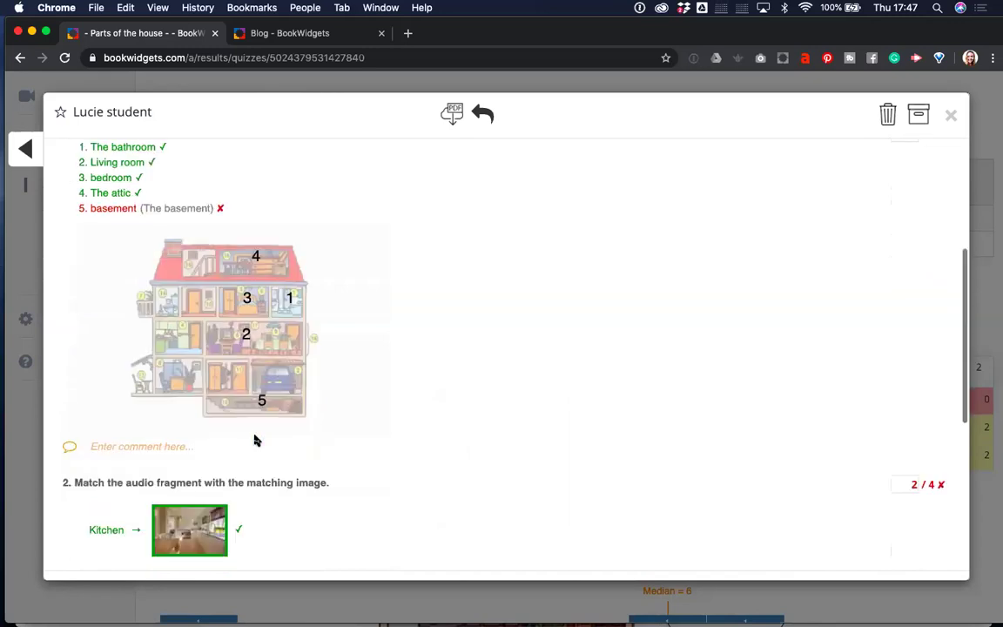
{"action": "scroll", "coordinate": [255, 441], "scroll_direction": "up", "scroll_amount": 10}
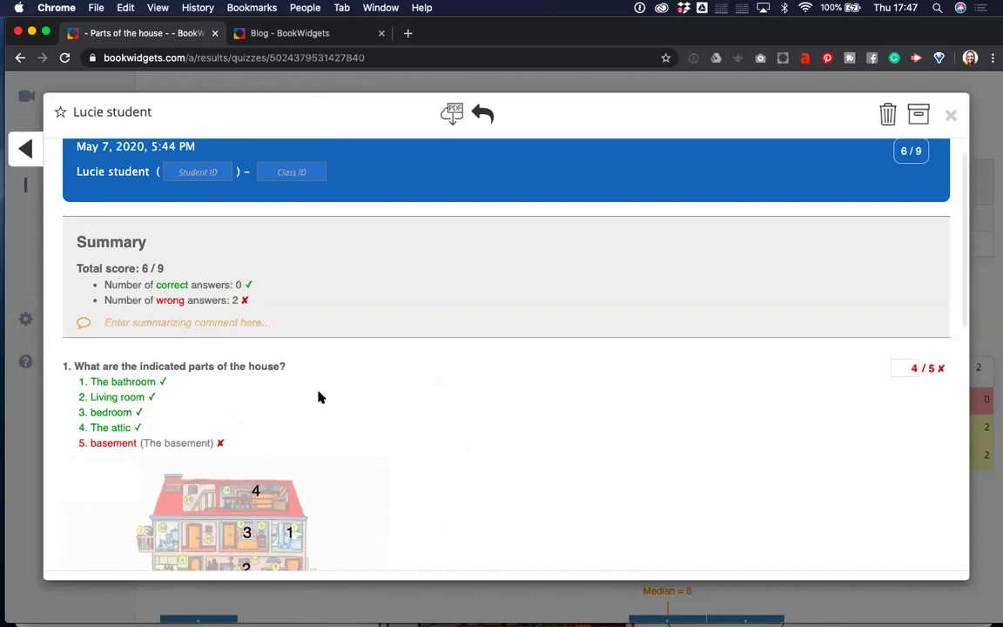
{"action": "scroll", "coordinate": [191, 386], "scroll_direction": "down", "scroll_amount": 1}
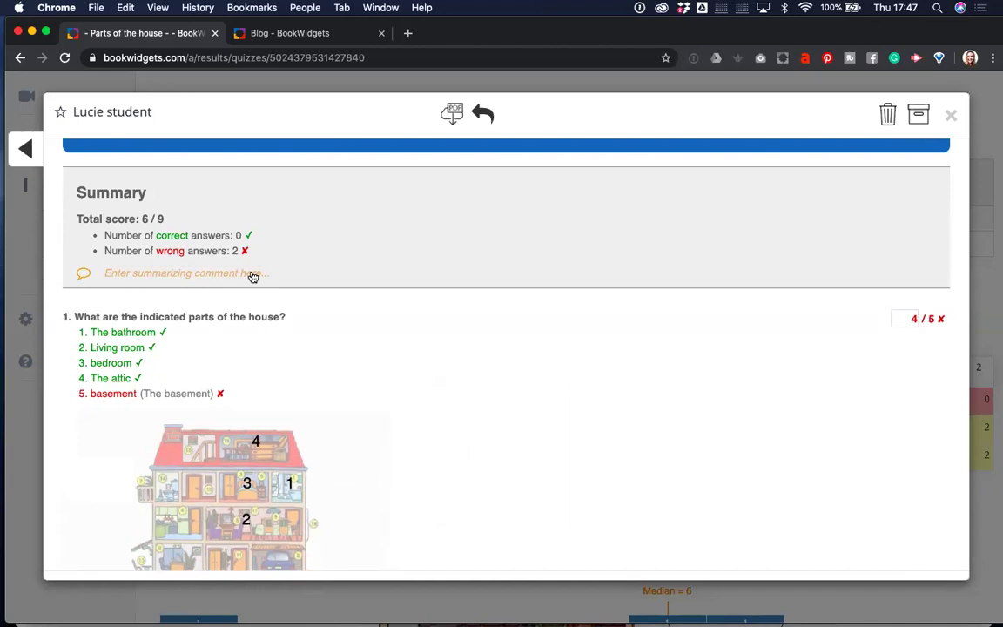
{"action": "scroll", "coordinate": [259, 386], "scroll_direction": "down", "scroll_amount": 2}
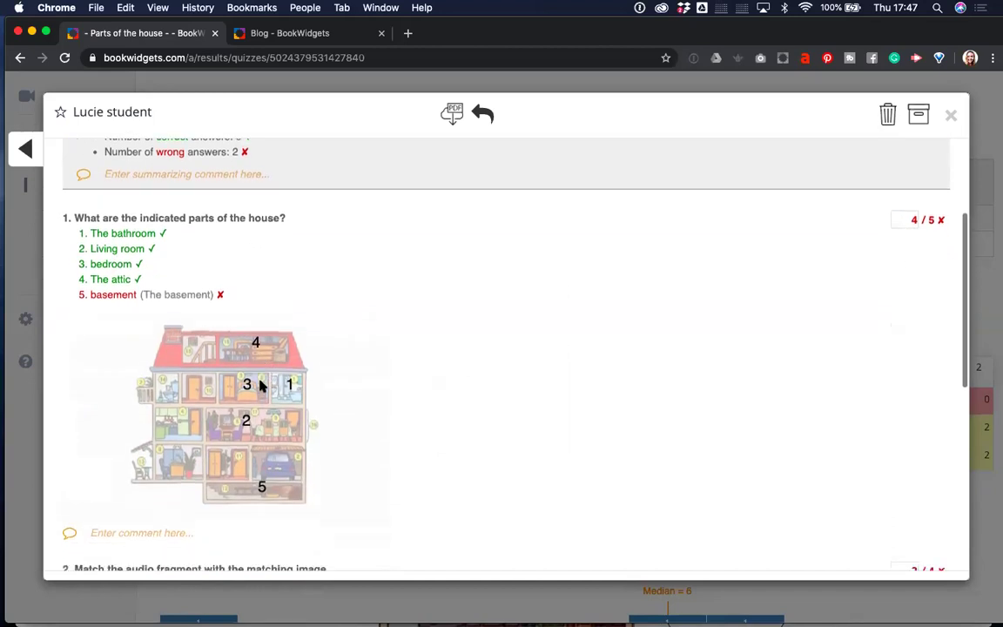
{"action": "scroll", "coordinate": [293, 497], "scroll_direction": "down", "scroll_amount": 8}
{"action": "scroll", "coordinate": [293, 498], "scroll_direction": "up", "scroll_amount": 3}
{"action": "scroll", "coordinate": [292, 497], "scroll_direction": "up", "scroll_amount": 5}
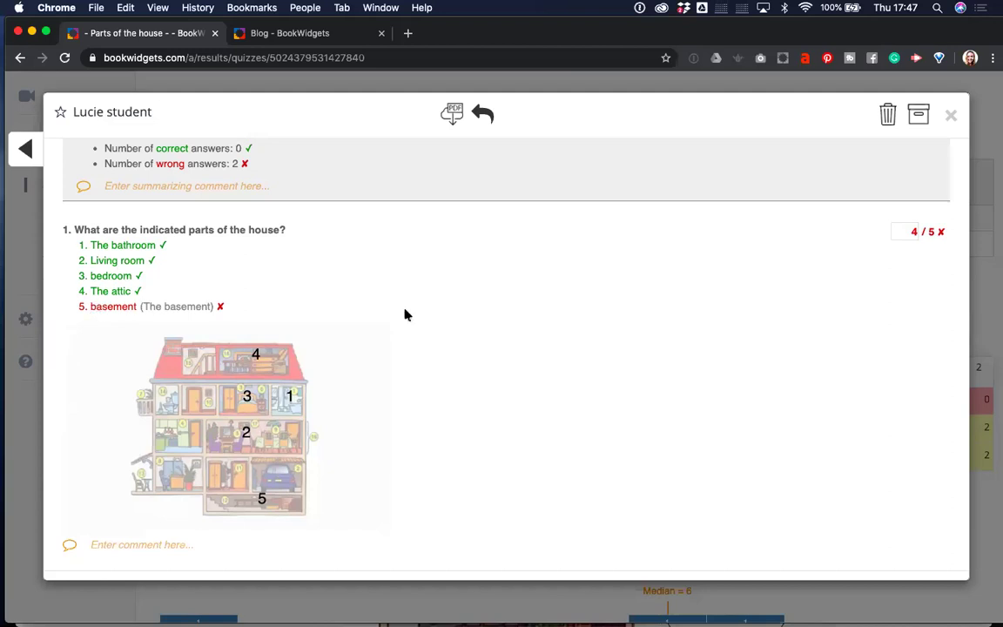
Change question 1's score to 5 / 5 and mark the basement answer Correct.
{"action": "double_click", "coordinate": [910, 230]}
{"action": "type", "text": "5"}
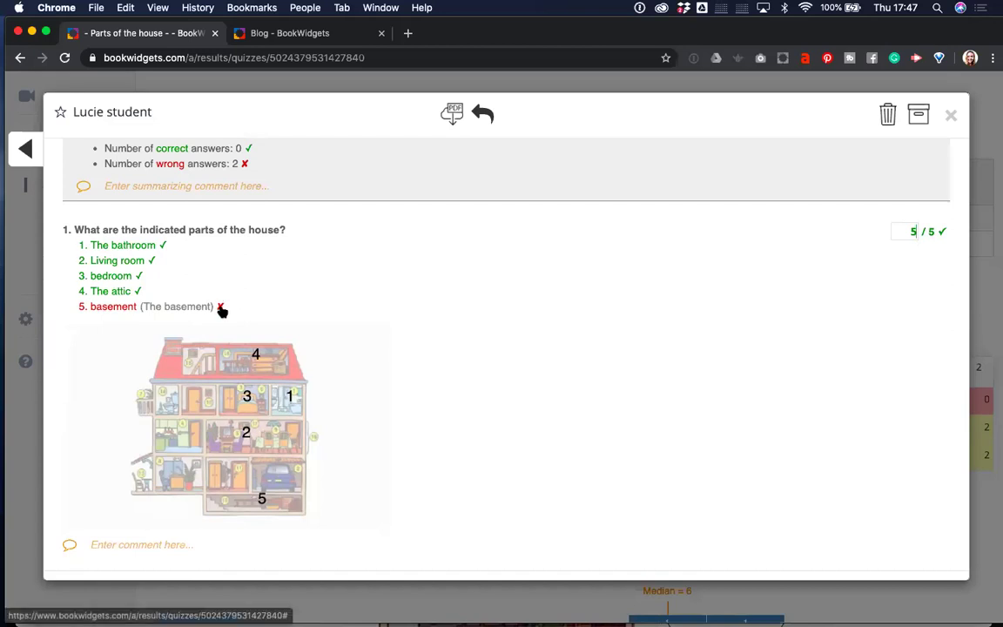
{"action": "left_click", "coordinate": [221, 311]}
{"action": "left_click", "coordinate": [221, 310]}
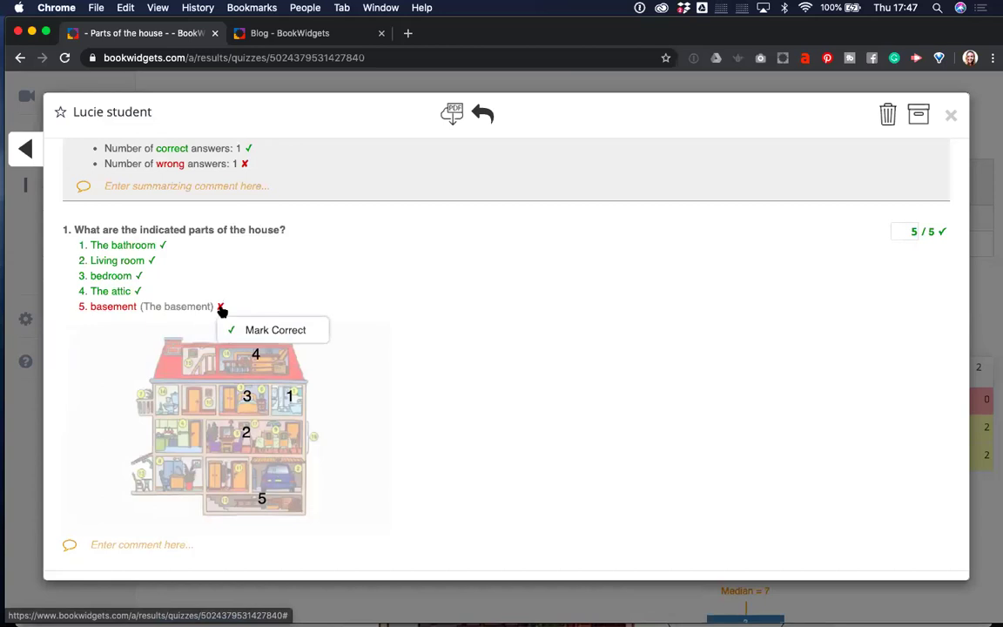
{"action": "left_click", "coordinate": [264, 332]}
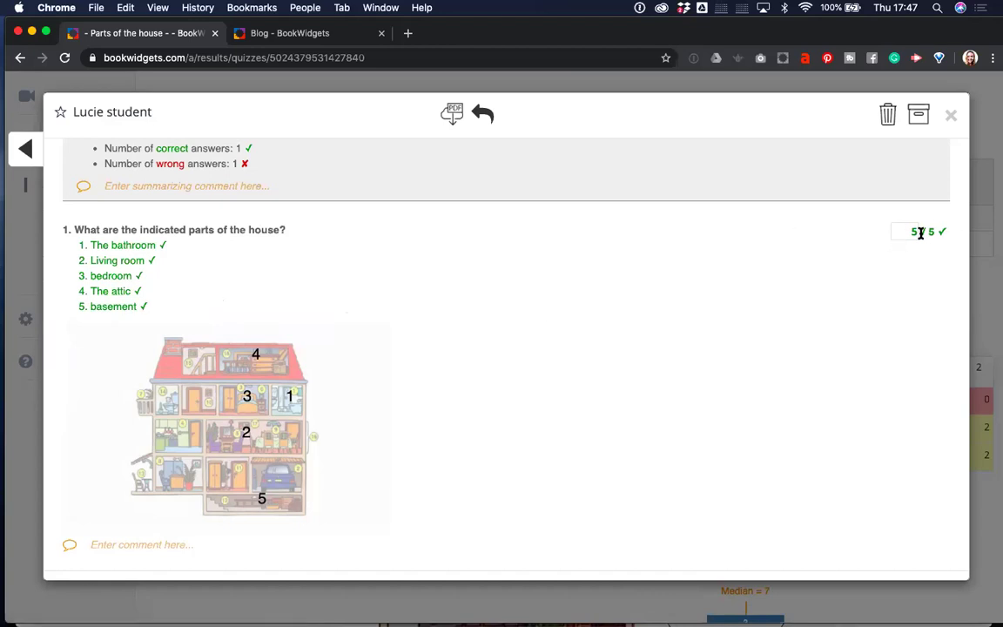
Add the comment 'Well done!' to question 1.
{"action": "scroll", "coordinate": [347, 442], "scroll_direction": "down", "scroll_amount": 3}
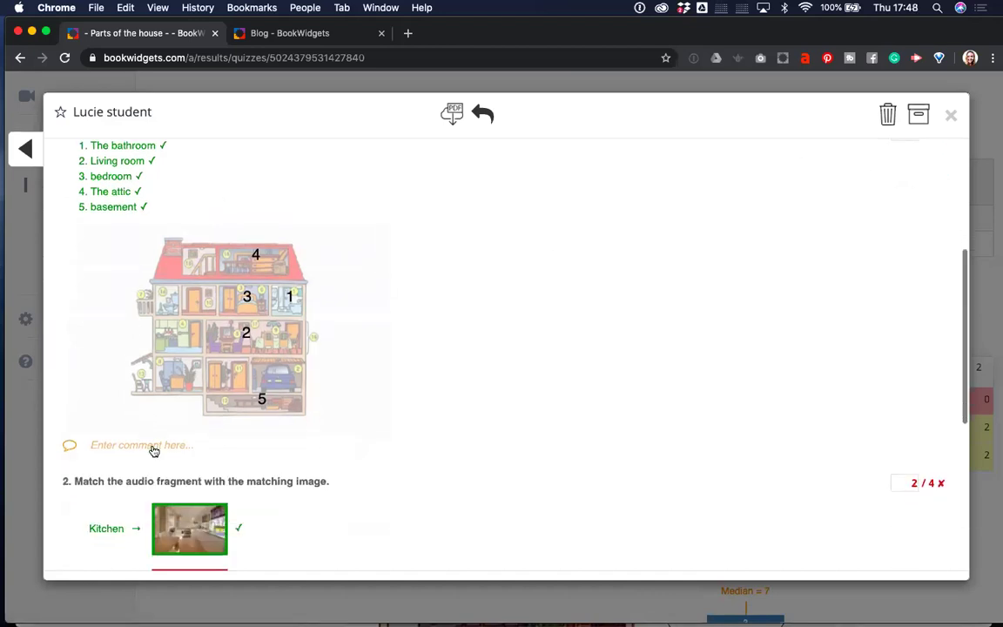
{"action": "left_click", "coordinate": [112, 447]}
{"action": "type", "text": "Well done!"}
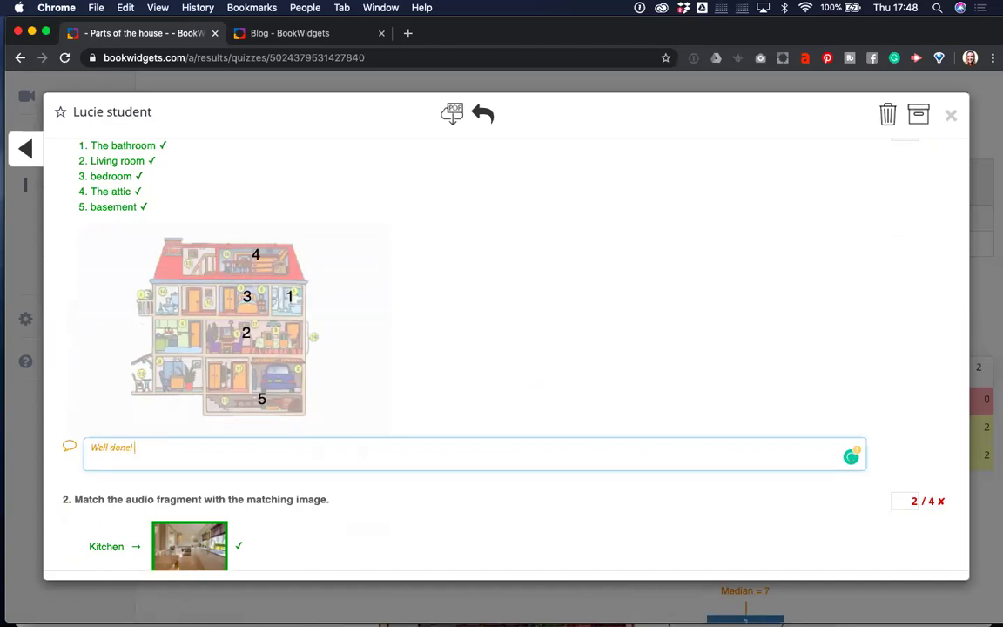
Add the comment 'Common mistake... Listen closely.' to question 2.
{"action": "scroll", "coordinate": [171, 453], "scroll_direction": "down", "scroll_amount": 5}
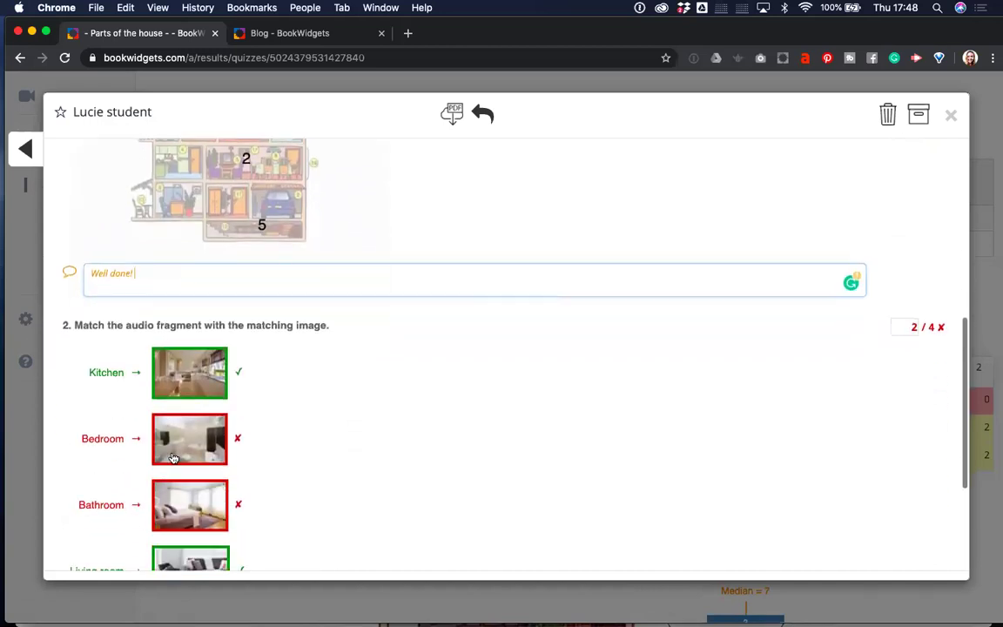
{"action": "scroll", "coordinate": [173, 458], "scroll_direction": "down", "scroll_amount": 6}
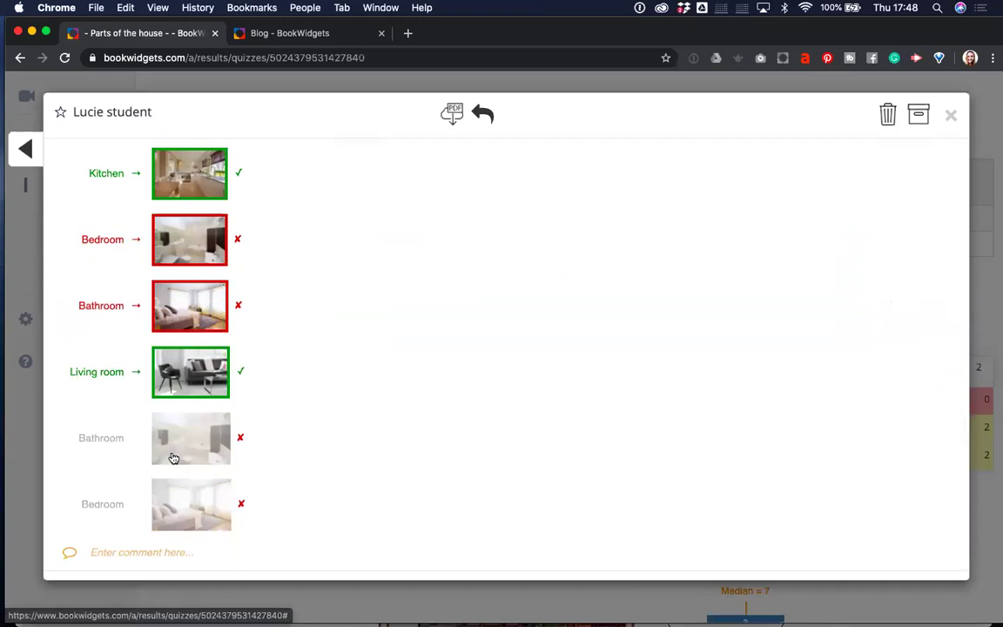
{"action": "left_click", "coordinate": [120, 553]}
{"action": "type", "text": "G"}
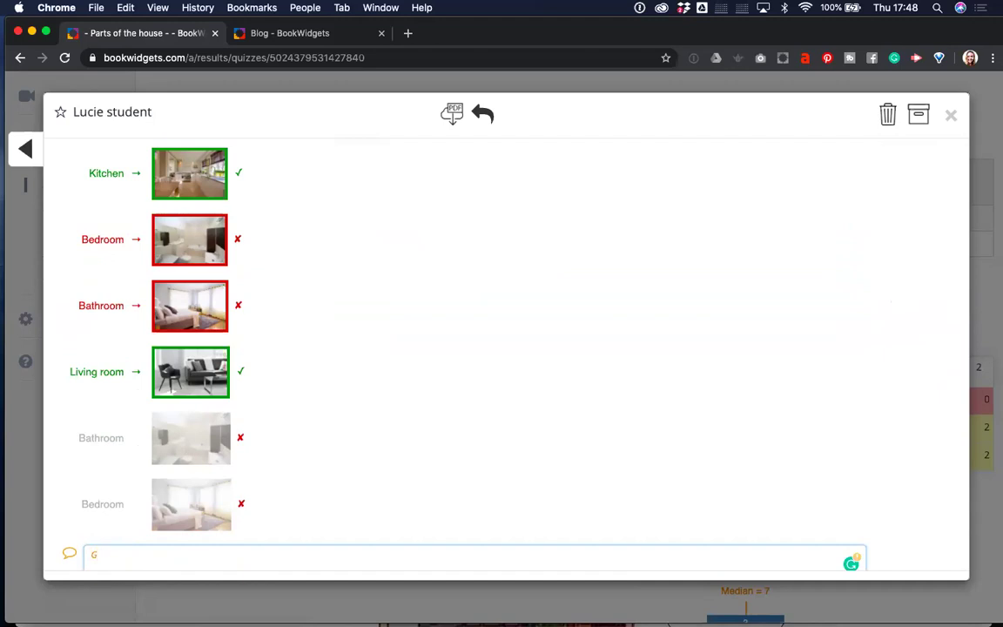
{"action": "key", "text": "BackSpace"}
{"action": "type", "text": "Common mistake... Listen closel"}
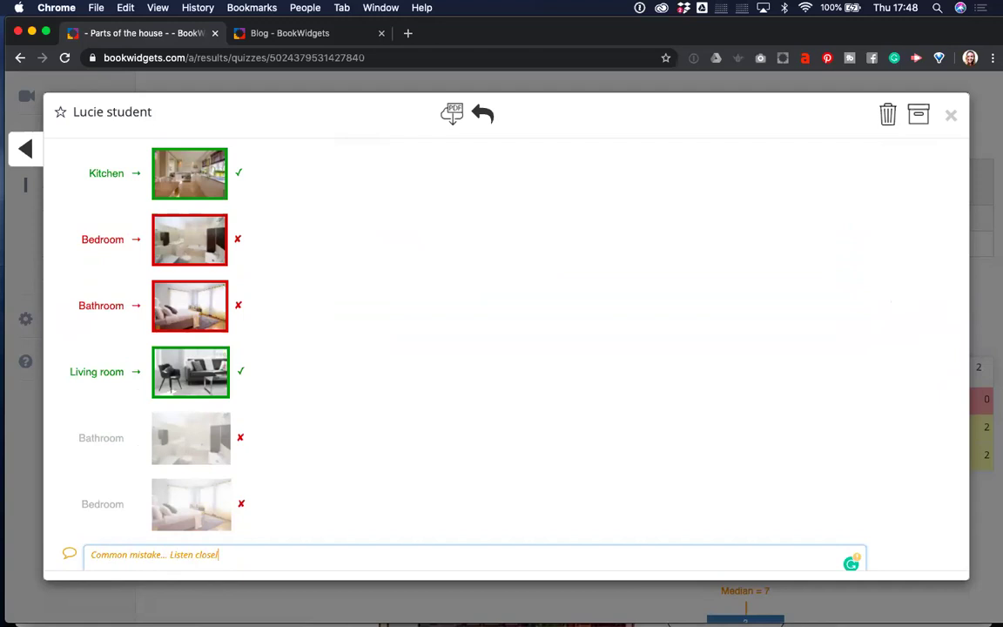
{"action": "type", "text": "y."}
Go back to the previous student's result, scoring 7 / 9.
{"action": "scroll", "coordinate": [248, 401], "scroll_direction": "up", "scroll_amount": 1}
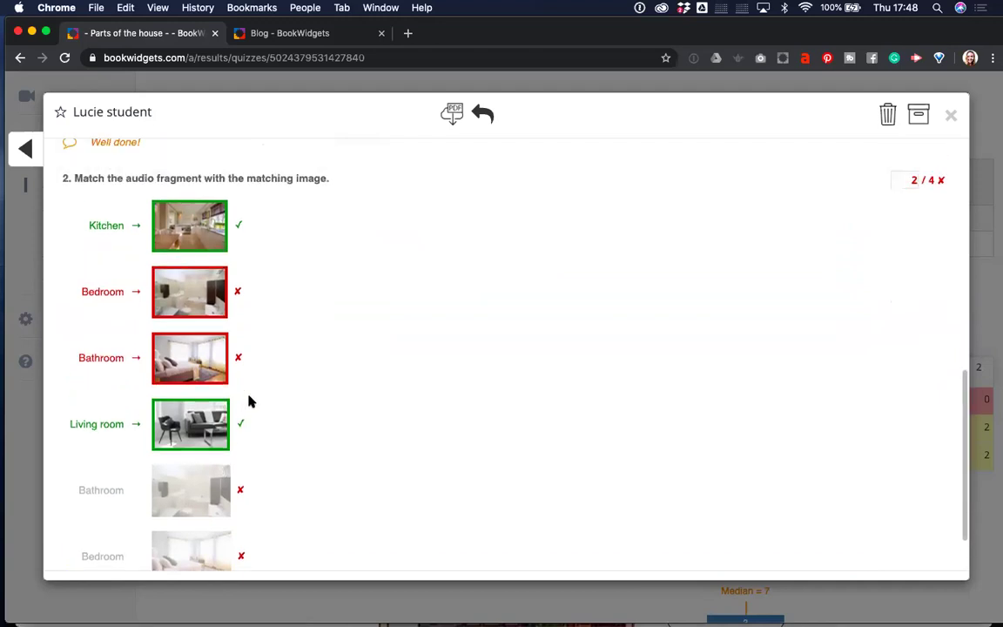
{"action": "scroll", "coordinate": [249, 400], "scroll_direction": "up", "scroll_amount": 10}
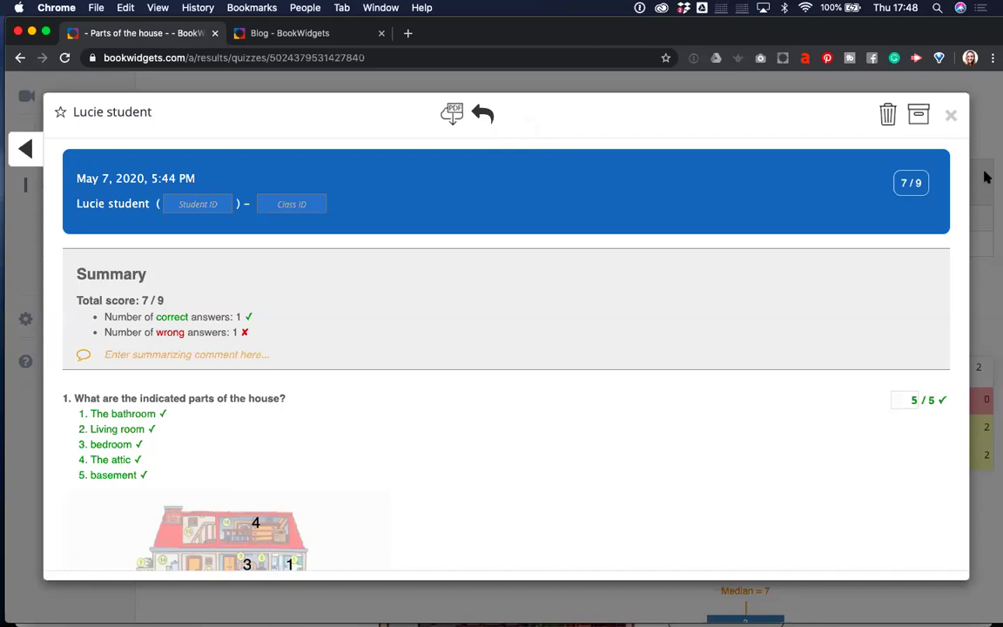
{"action": "left_click", "coordinate": [23, 150]}
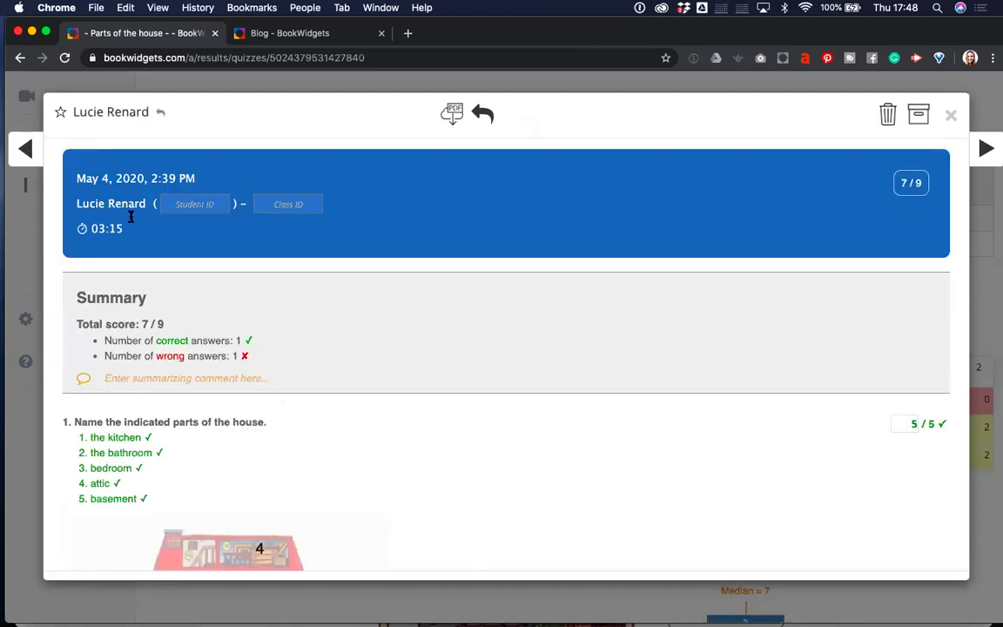
Step back to the next earlier student's result.
{"action": "scroll", "coordinate": [161, 252], "scroll_direction": "down", "scroll_amount": 5}
{"action": "scroll", "coordinate": [163, 258], "scroll_direction": "up", "scroll_amount": 5}
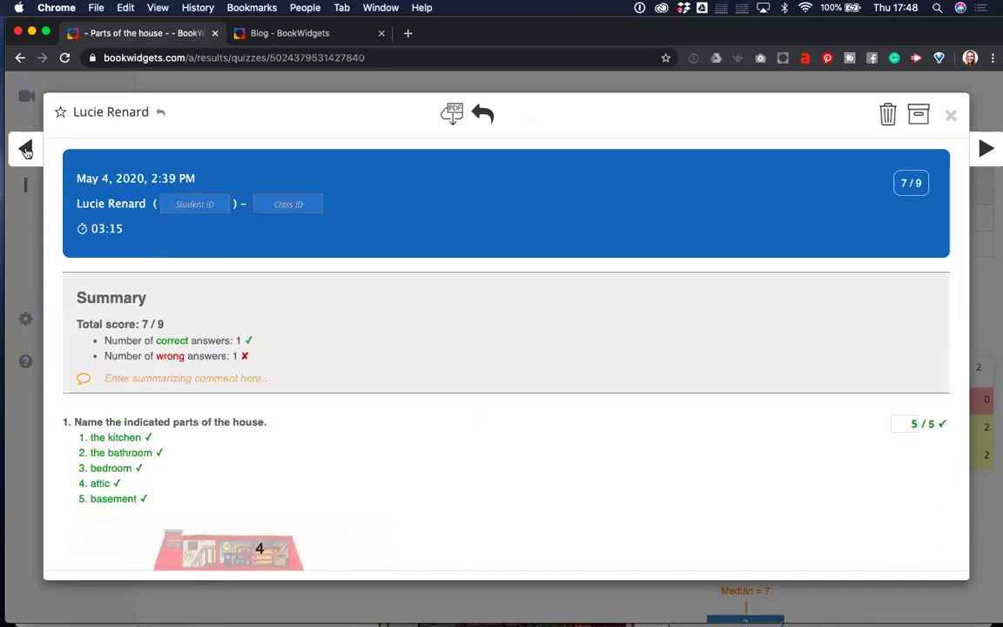
{"action": "left_click", "coordinate": [25, 147]}
Close the result and show all students' answers to question 1.
{"action": "scroll", "coordinate": [161, 199], "scroll_direction": "down", "scroll_amount": 2}
{"action": "scroll", "coordinate": [162, 200], "scroll_direction": "up", "scroll_amount": 2}
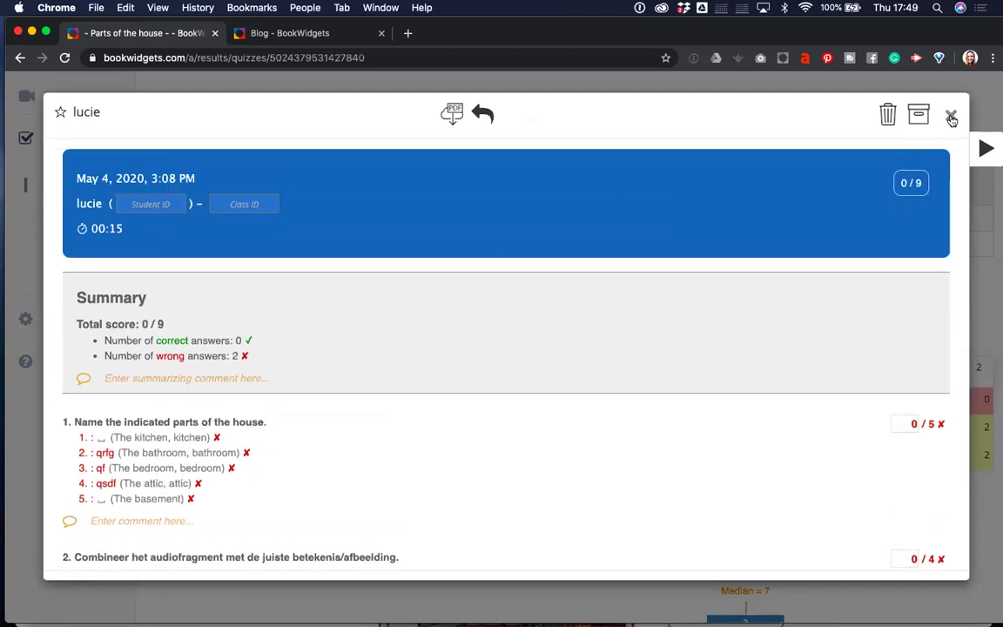
{"action": "left_click", "coordinate": [952, 118]}
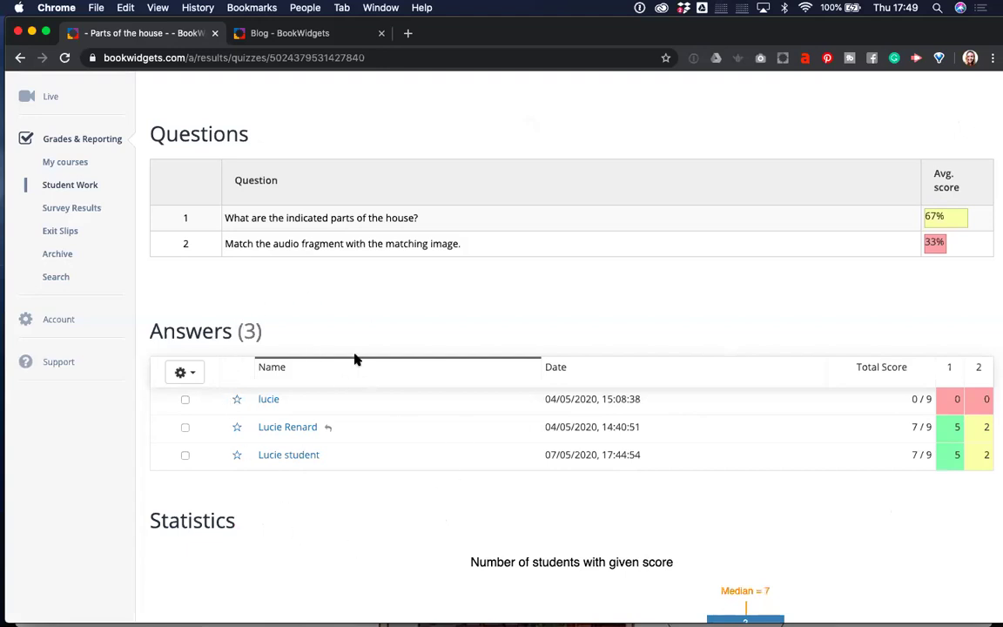
{"action": "left_click", "coordinate": [372, 220]}
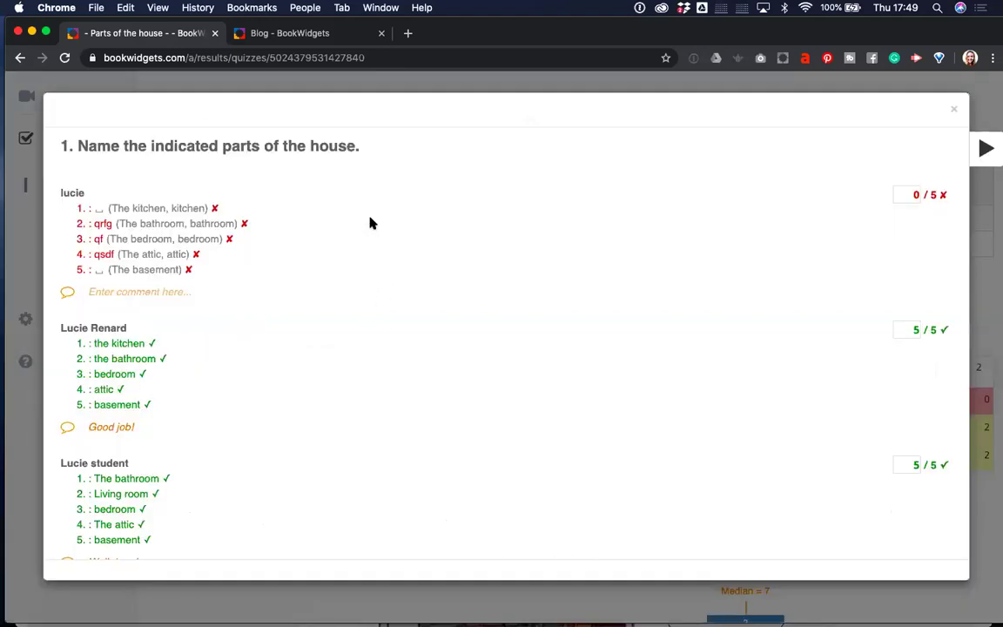
Move to question 2's answers from all students, review them, and close the overview.
{"action": "scroll", "coordinate": [369, 223], "scroll_direction": "down", "scroll_amount": 1}
{"action": "scroll", "coordinate": [369, 223], "scroll_direction": "up", "scroll_amount": 1}
{"action": "left_click", "coordinate": [984, 150]}
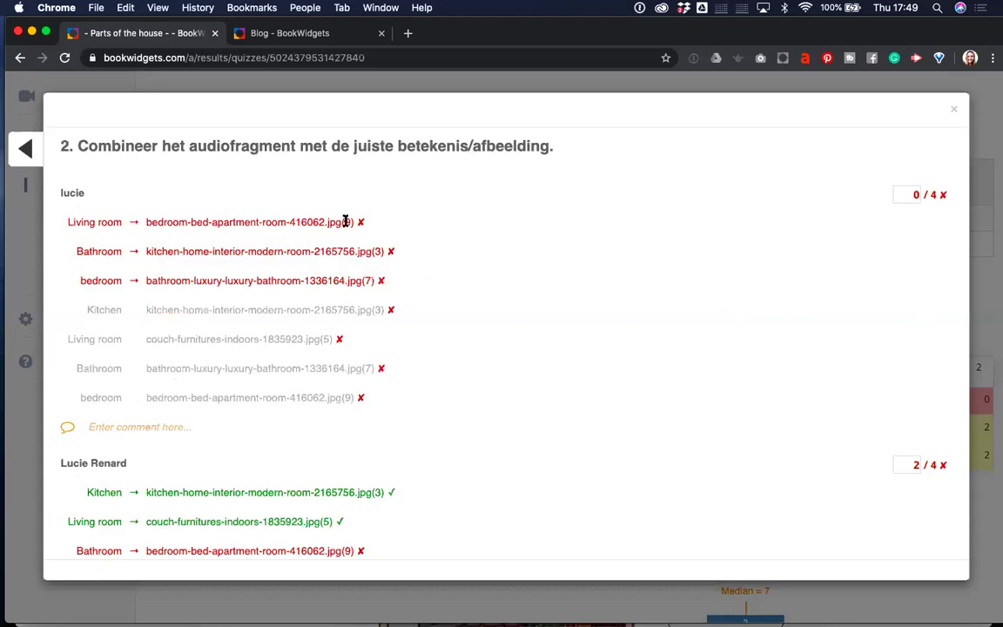
{"action": "scroll", "coordinate": [336, 335], "scroll_direction": "down", "scroll_amount": 3}
{"action": "scroll", "coordinate": [336, 337], "scroll_direction": "down", "scroll_amount": 6}
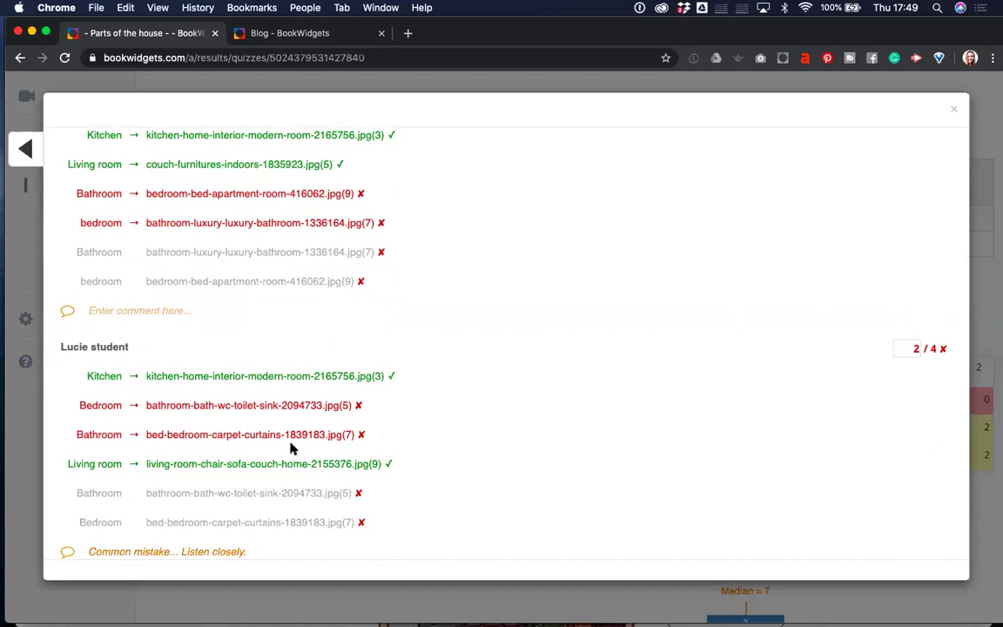
{"action": "scroll", "coordinate": [291, 443], "scroll_direction": "up", "scroll_amount": 8}
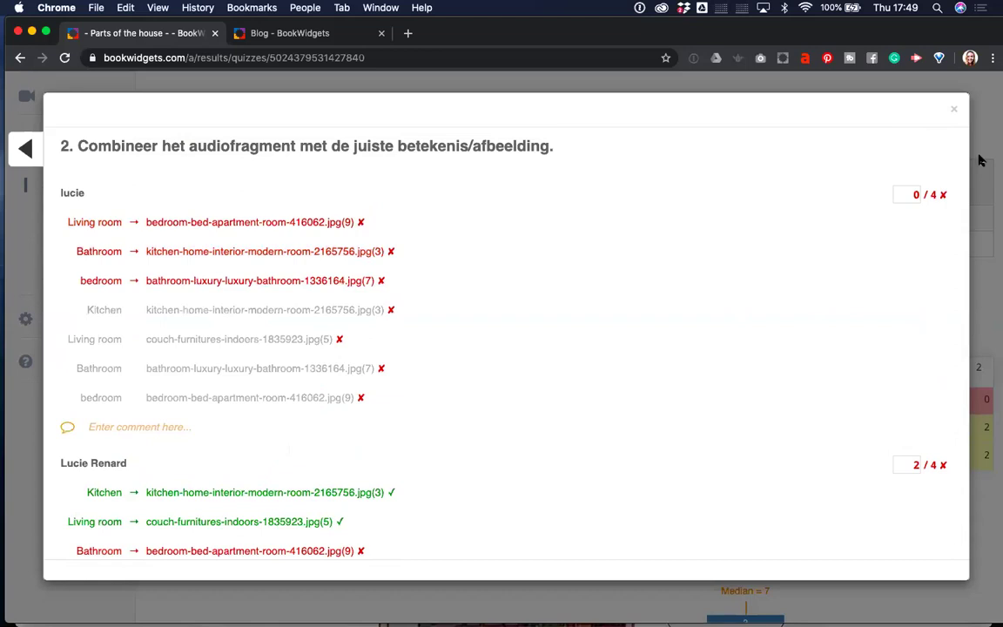
{"action": "left_click", "coordinate": [954, 111]}
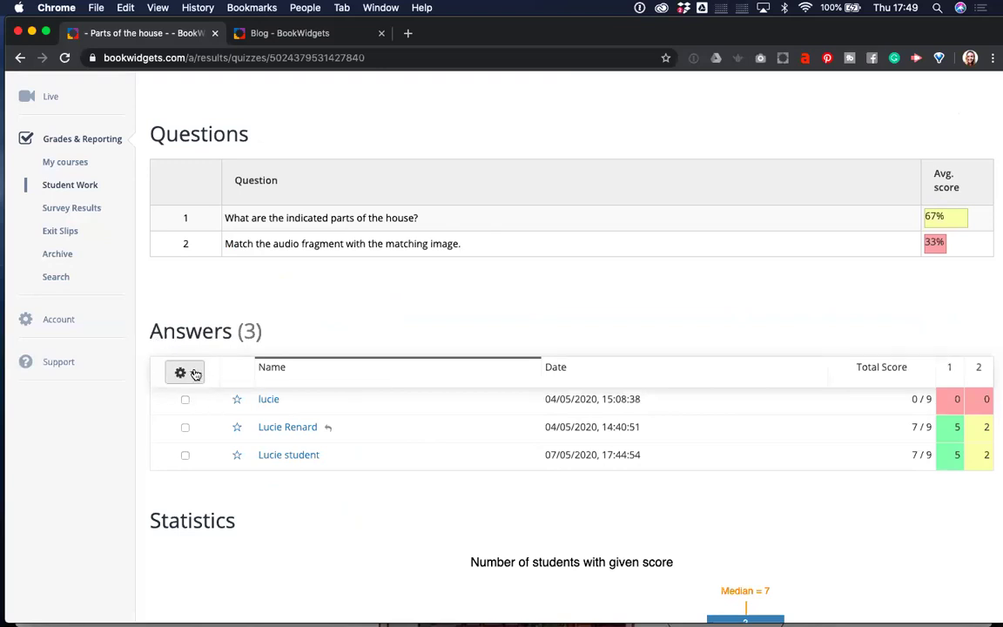
Narrow the selected results so only the 07/05/2020 submission remains for returning.
{"action": "left_click", "coordinate": [196, 374]}
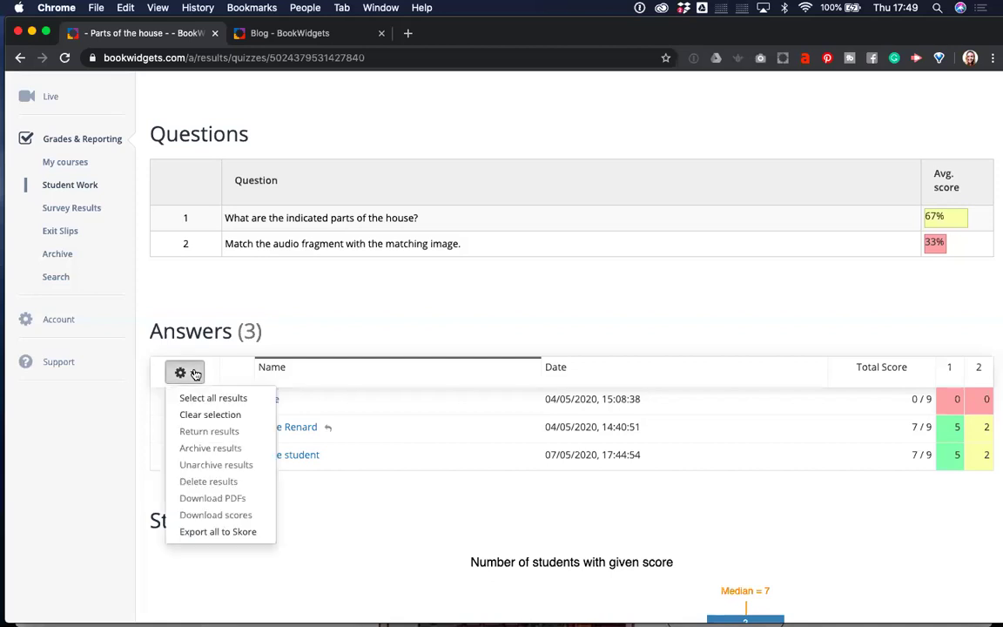
{"action": "left_click", "coordinate": [208, 398]}
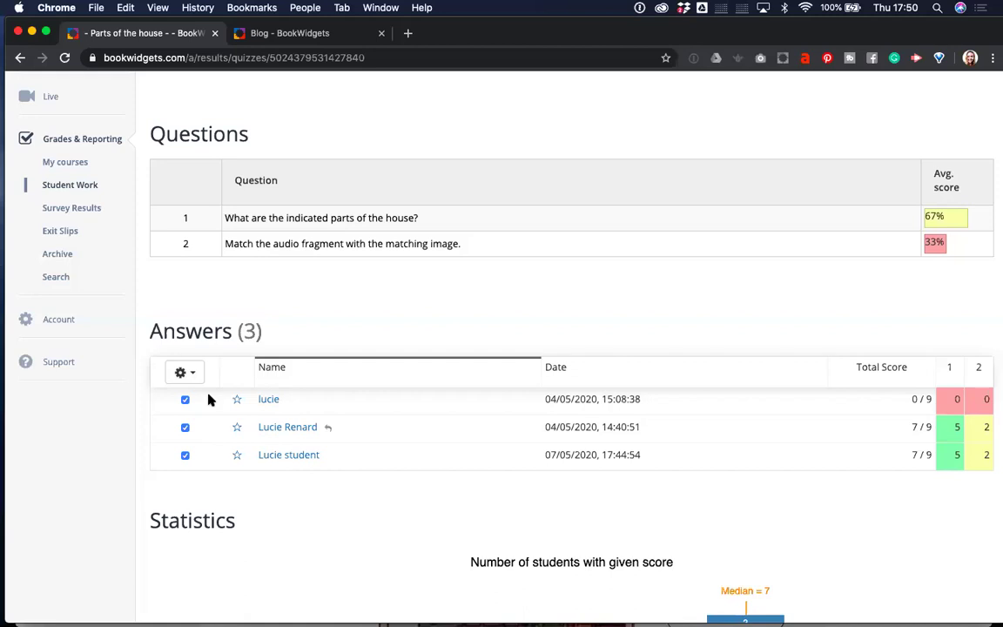
{"action": "left_click", "coordinate": [193, 376]}
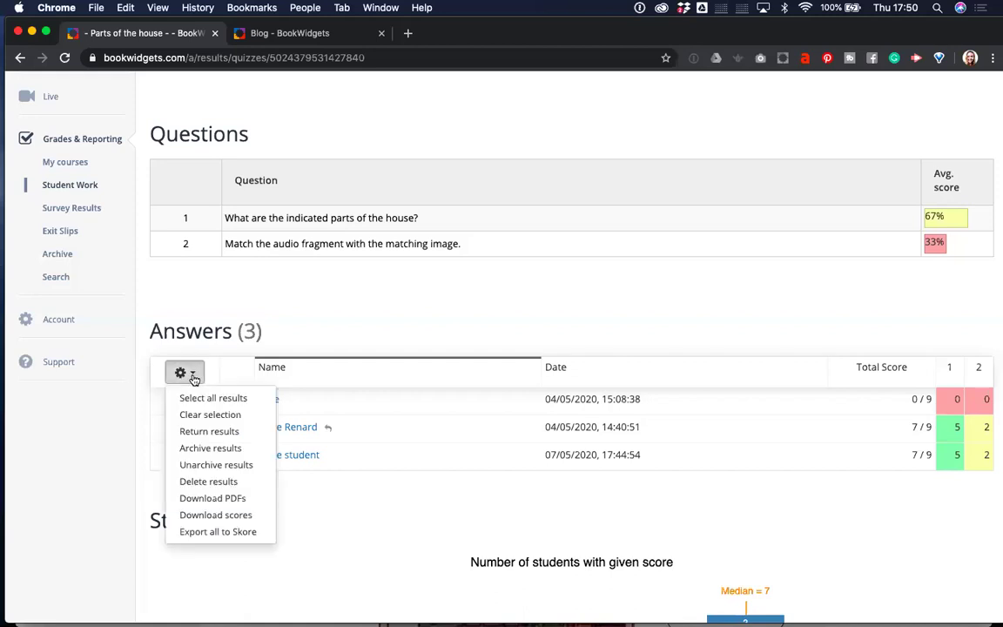
{"action": "left_click", "coordinate": [207, 433]}
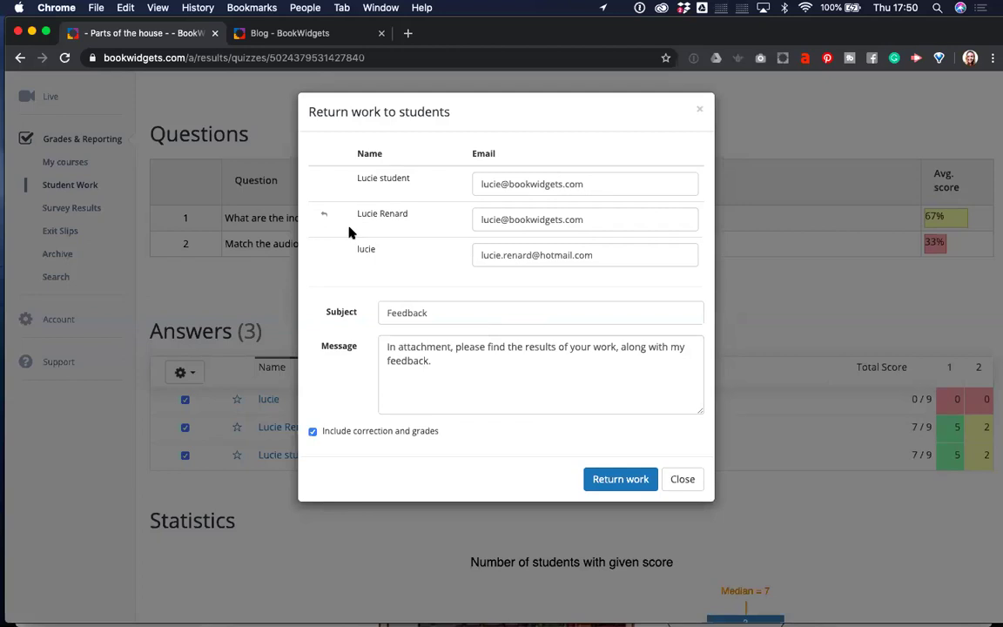
{"action": "left_click", "coordinate": [698, 112]}
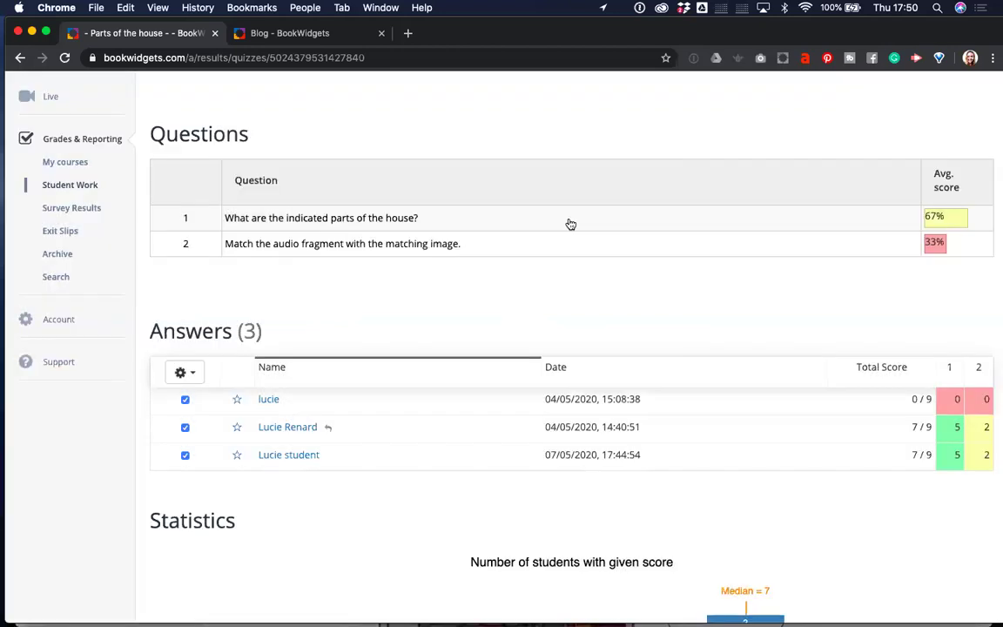
{"action": "left_click", "coordinate": [185, 427]}
{"action": "left_click", "coordinate": [186, 374]}
Return the 07/05/2020 work with subject Feedback, the message, and corrections and grades.
{"action": "left_click", "coordinate": [209, 431]}
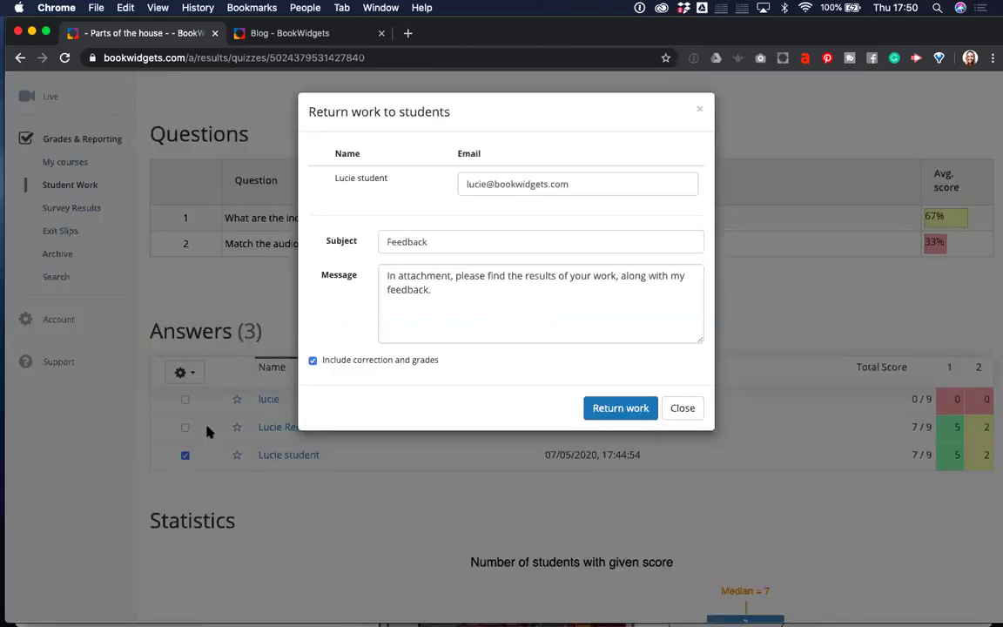
{"action": "left_click_drag", "start_coordinate": [445, 241], "coordinate": [379, 242]}
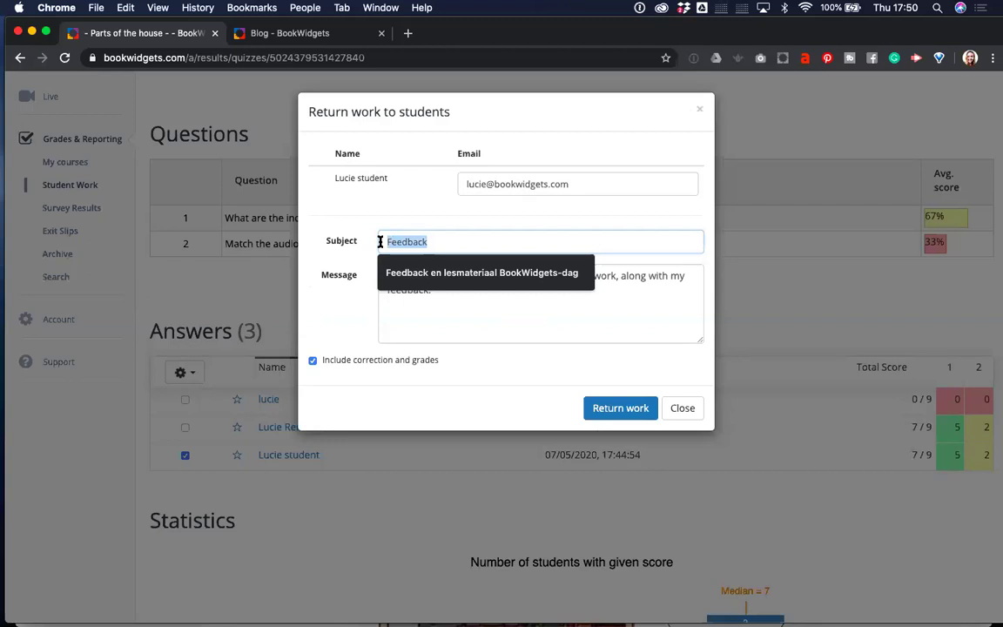
{"action": "left_click", "coordinate": [420, 303]}
{"action": "left_click_drag", "start_coordinate": [437, 290], "coordinate": [376, 271]}
{"action": "left_click", "coordinate": [437, 293]}
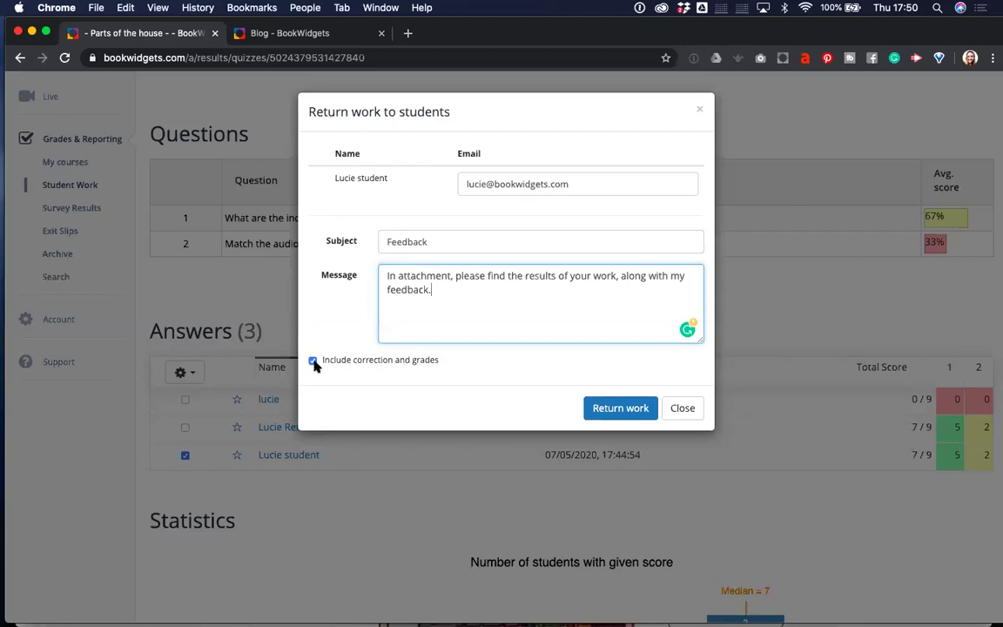
{"action": "left_click", "coordinate": [314, 362]}
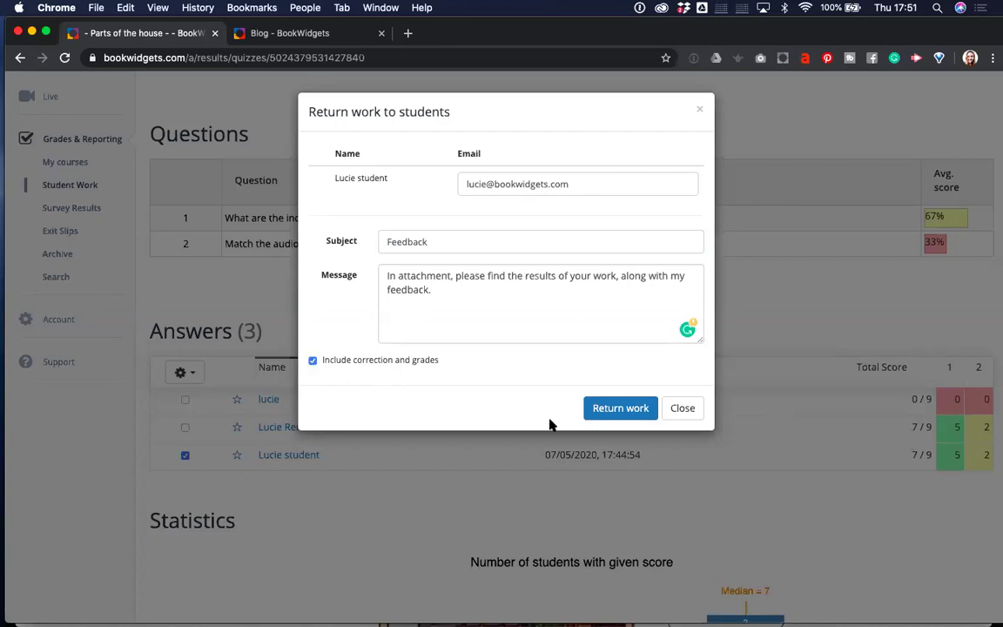
{"action": "left_click", "coordinate": [620, 408]}
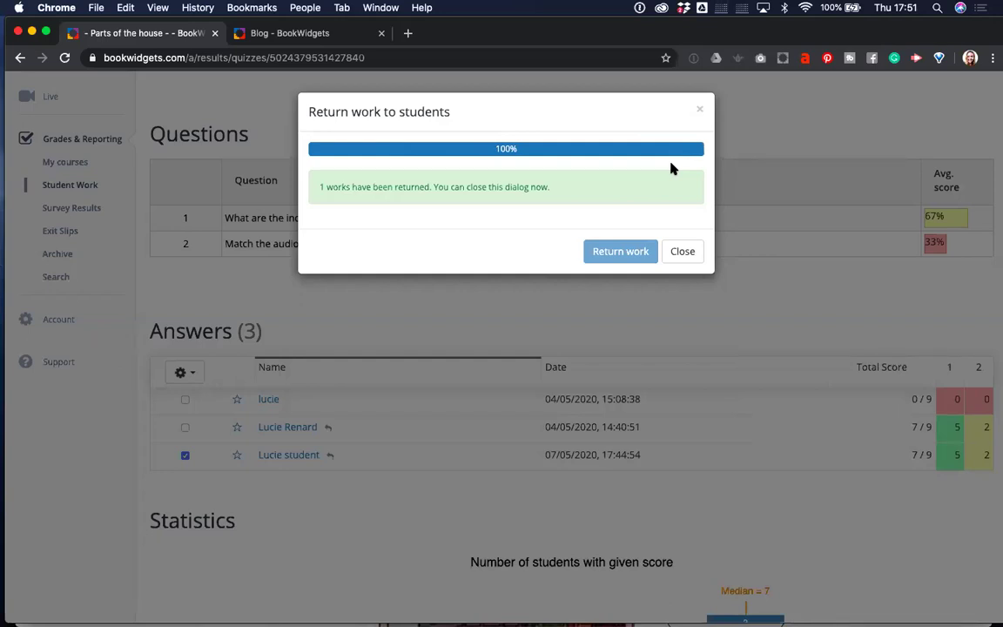
{"action": "left_click", "coordinate": [681, 254]}
Open the BookWidgets Student Work Feedback email in Mail and select its PDF attachment.
{"action": "mouse_move", "coordinate": [4, 223]}
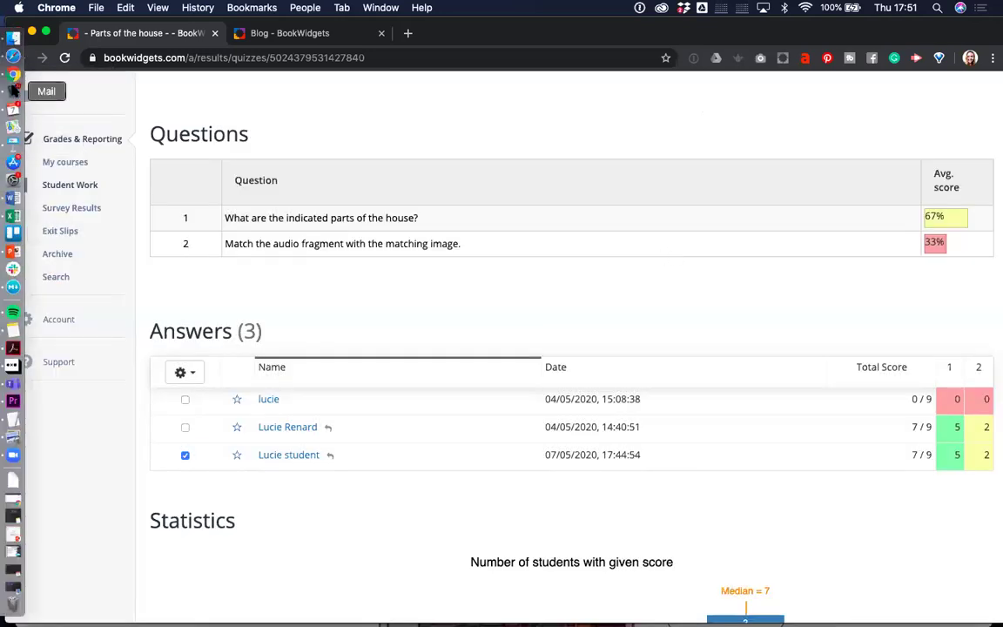
{"action": "left_click", "coordinate": [13, 91]}
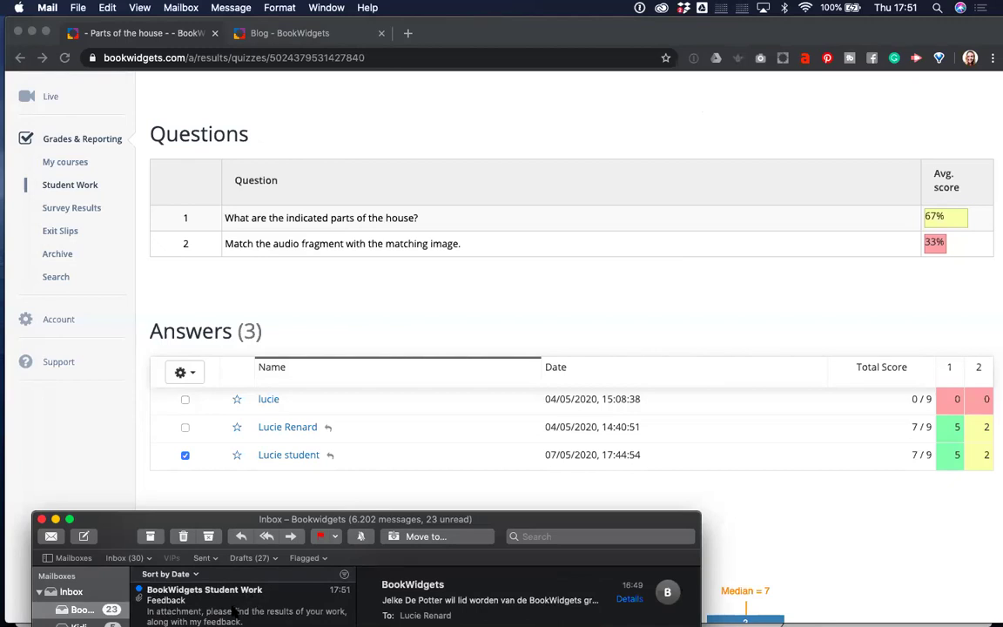
{"action": "left_click", "coordinate": [235, 611]}
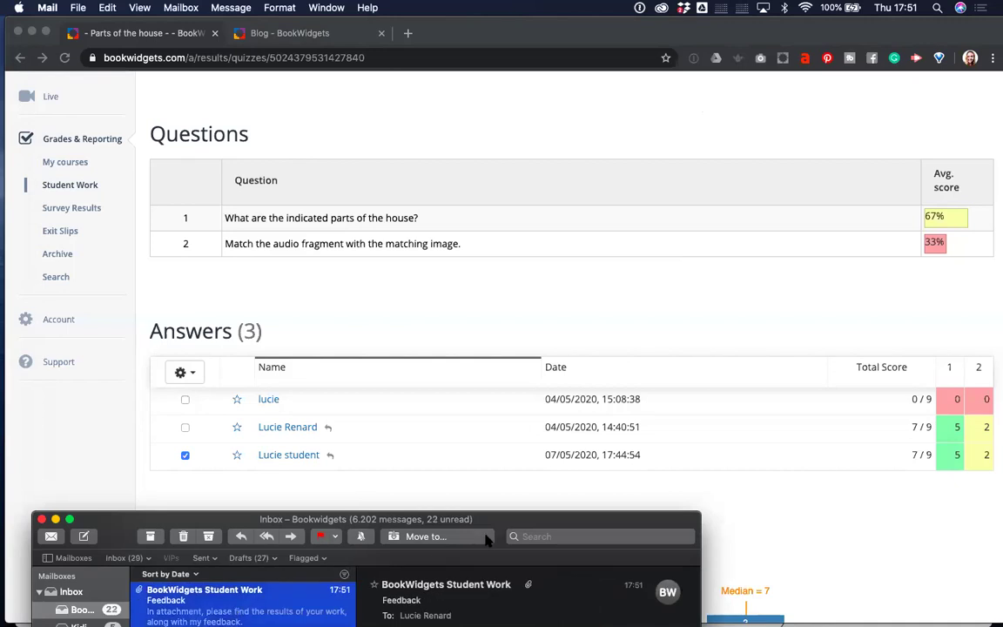
{"action": "left_click_drag", "start_coordinate": [500, 523], "coordinate": [484, 420]}
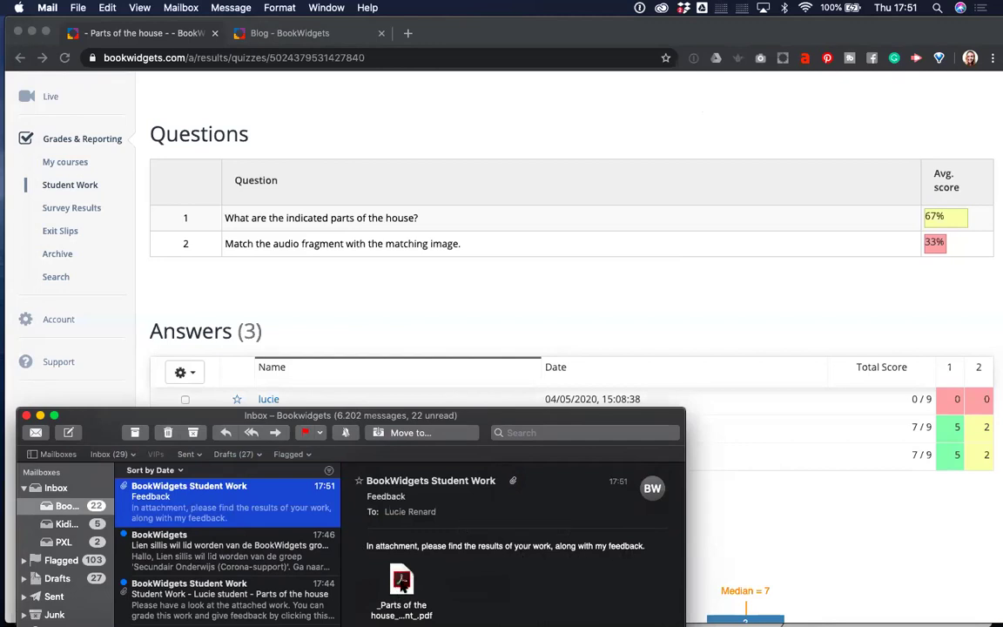
{"action": "left_click", "coordinate": [401, 582]}
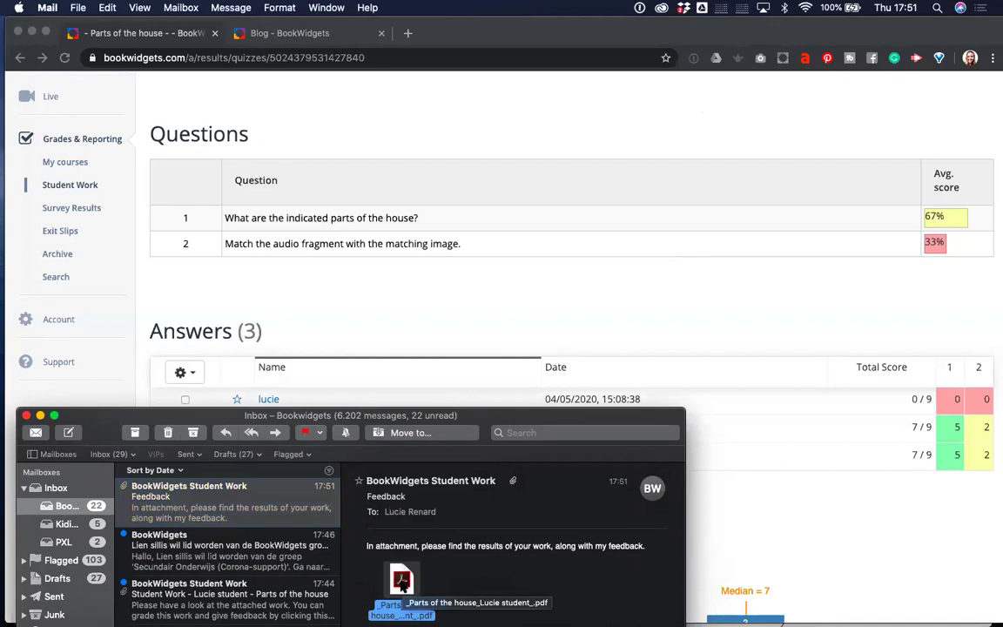
{"action": "double_click", "coordinate": [402, 582]}
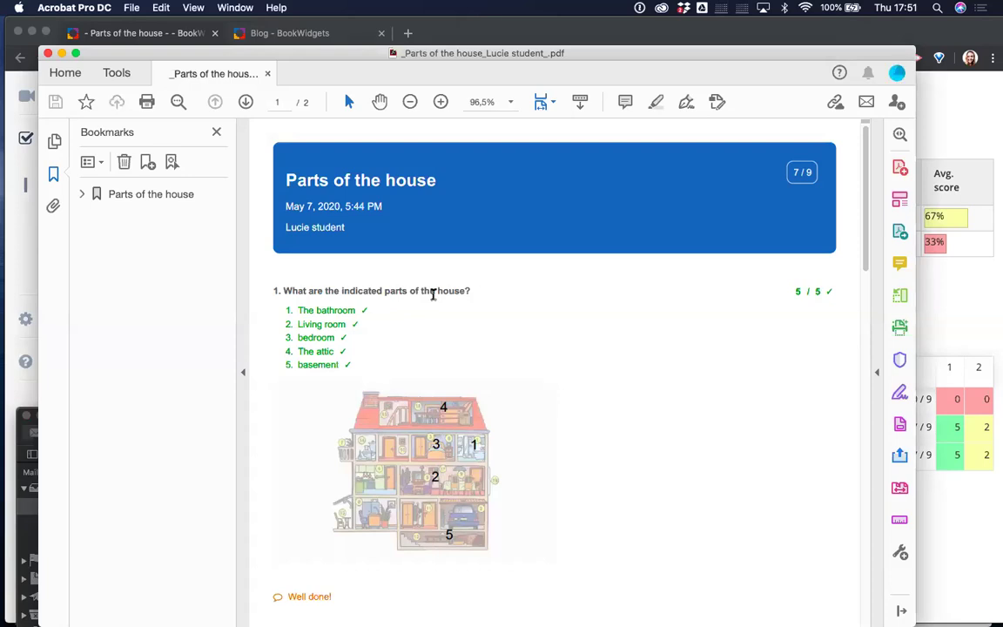
{"action": "scroll", "coordinate": [421, 353], "scroll_direction": "down", "scroll_amount": 3}
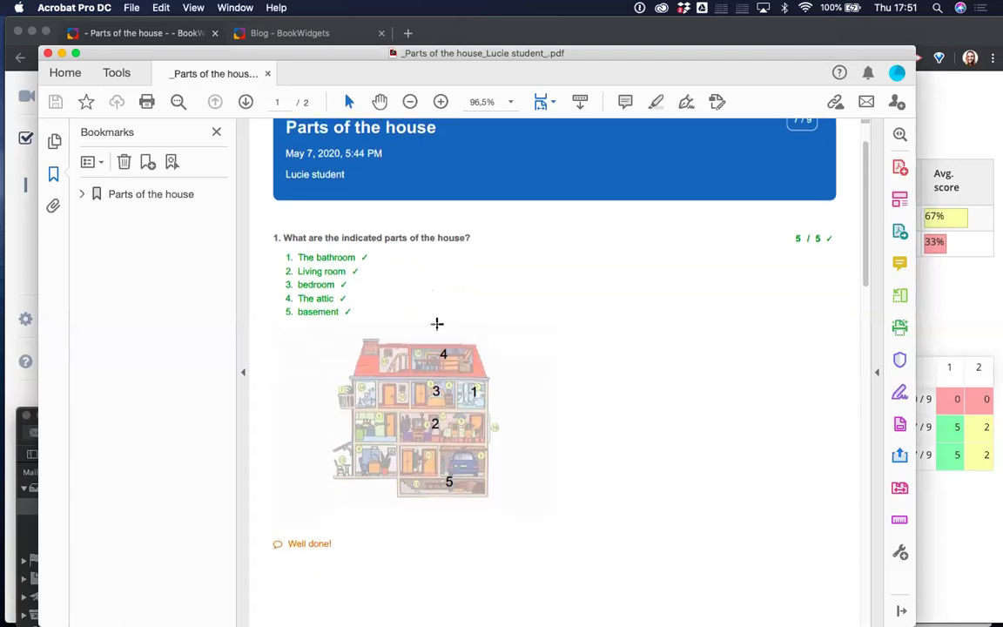
{"action": "scroll", "coordinate": [669, 346], "scroll_direction": "down", "scroll_amount": 3}
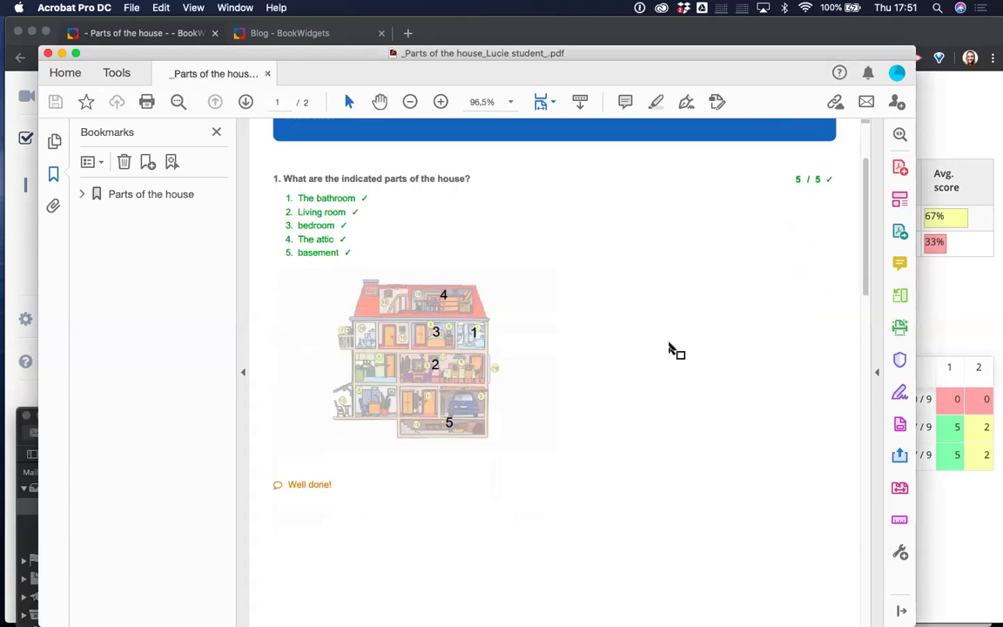
{"action": "scroll", "coordinate": [668, 348], "scroll_direction": "down", "scroll_amount": 10}
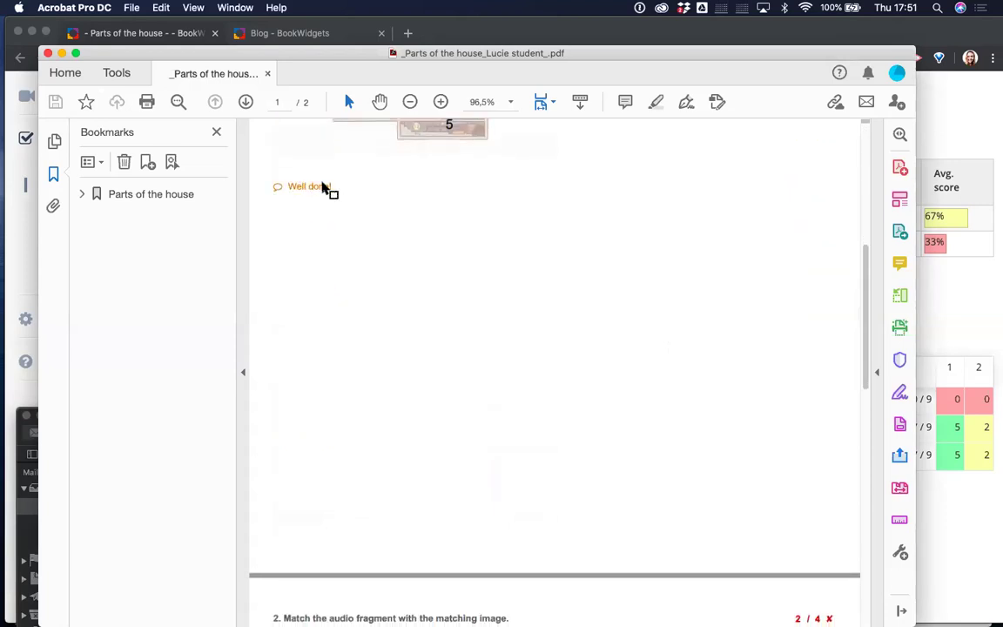
{"action": "scroll", "coordinate": [324, 188], "scroll_direction": "down", "scroll_amount": 15}
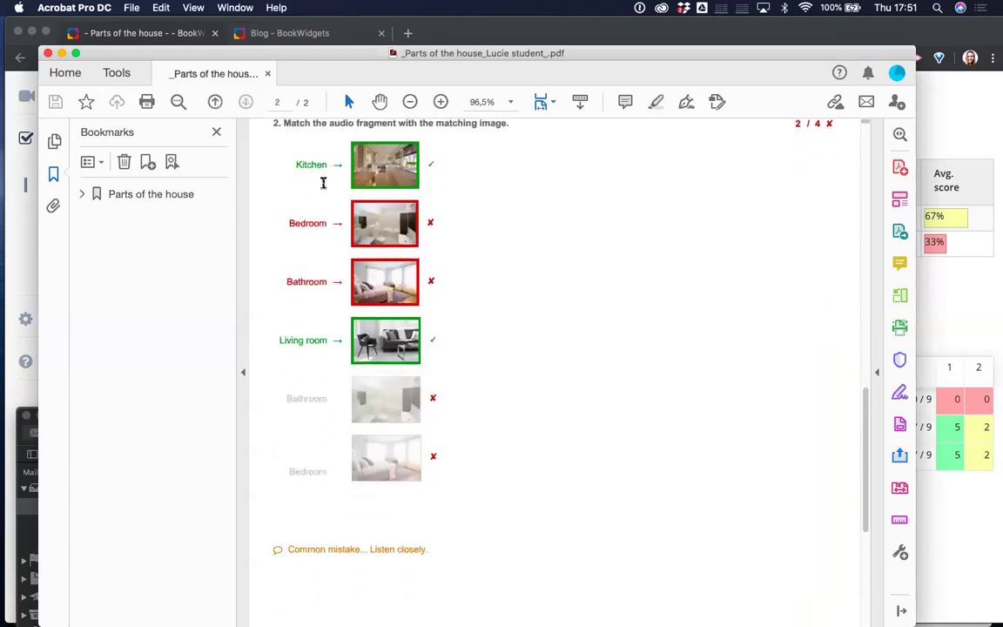
{"action": "scroll", "coordinate": [416, 559], "scroll_direction": "down", "scroll_amount": 5}
{"action": "scroll", "coordinate": [414, 560], "scroll_direction": "up", "scroll_amount": 6}
{"action": "scroll", "coordinate": [415, 559], "scroll_direction": "up", "scroll_amount": 7}
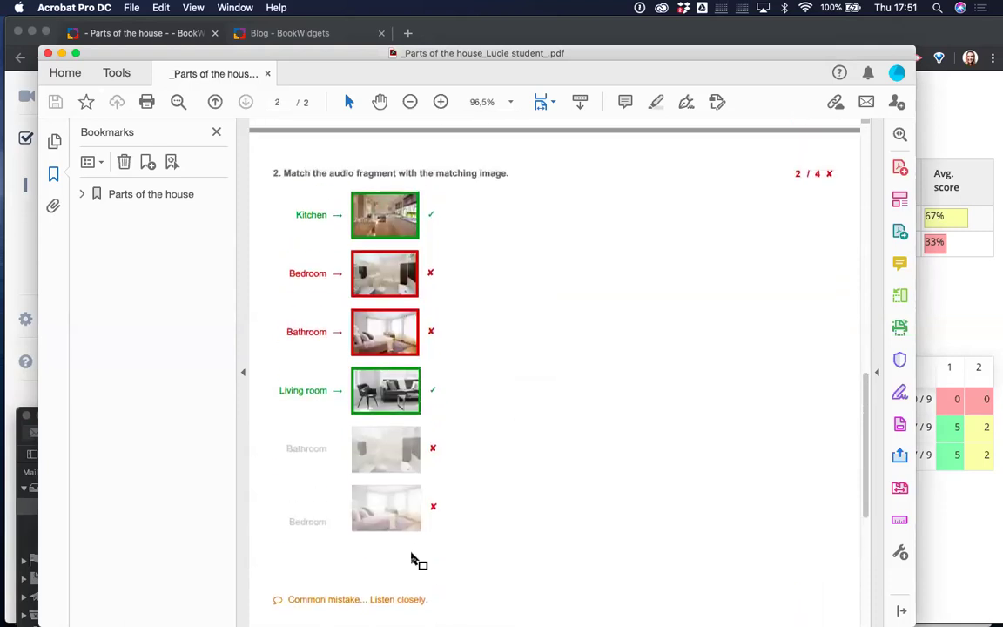
Close the PDF report and return to the BookWidgets Home dashboard in Chrome.
{"action": "left_click", "coordinate": [48, 53]}
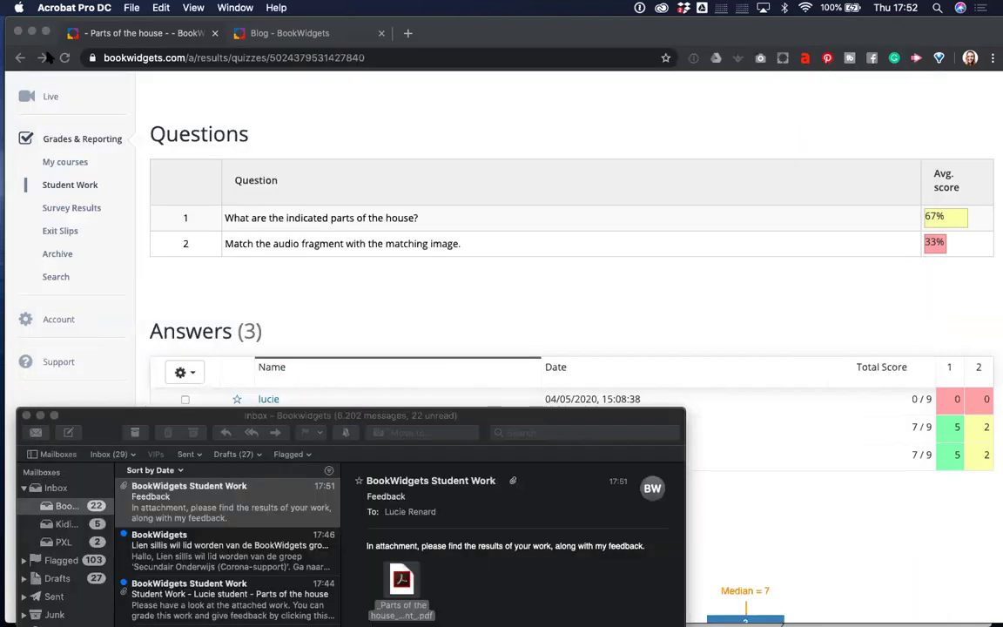
{"action": "left_click", "coordinate": [450, 132]}
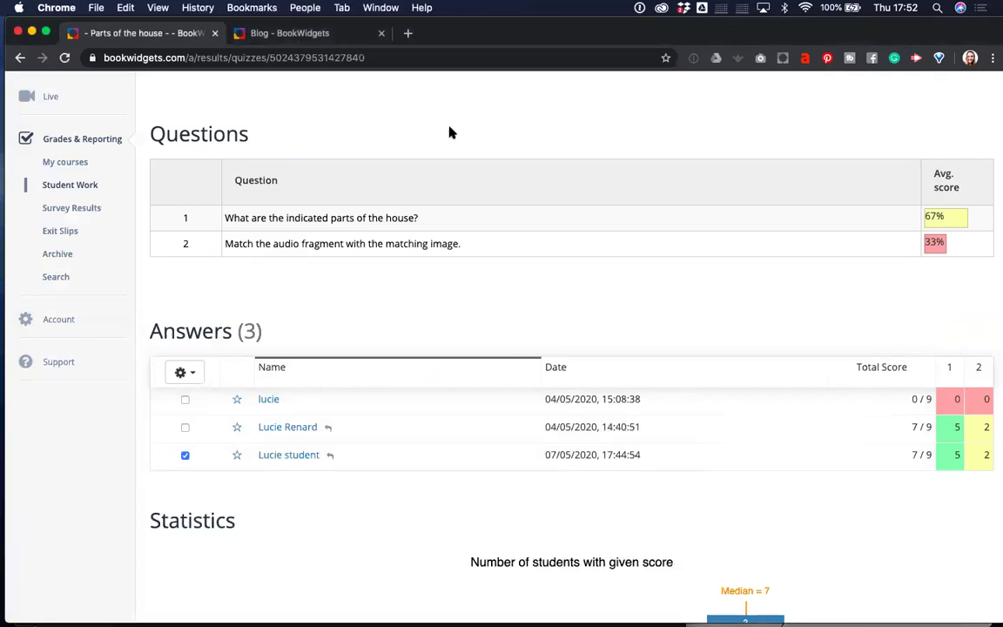
{"action": "scroll", "coordinate": [383, 381], "scroll_direction": "up", "scroll_amount": 2}
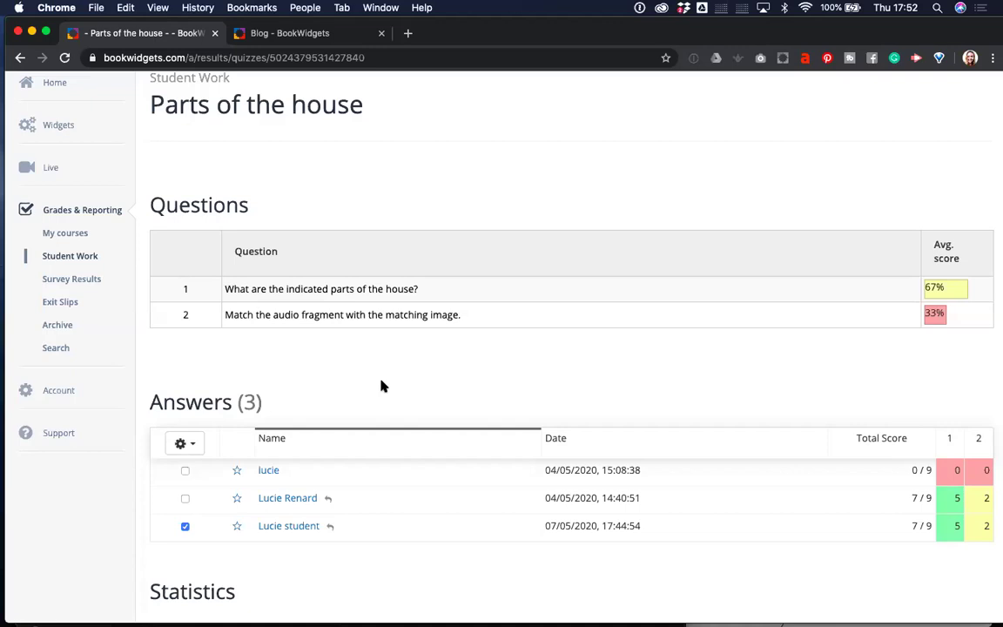
{"action": "scroll", "coordinate": [380, 386], "scroll_direction": "up", "scroll_amount": 1}
{"action": "left_click", "coordinate": [61, 130]}
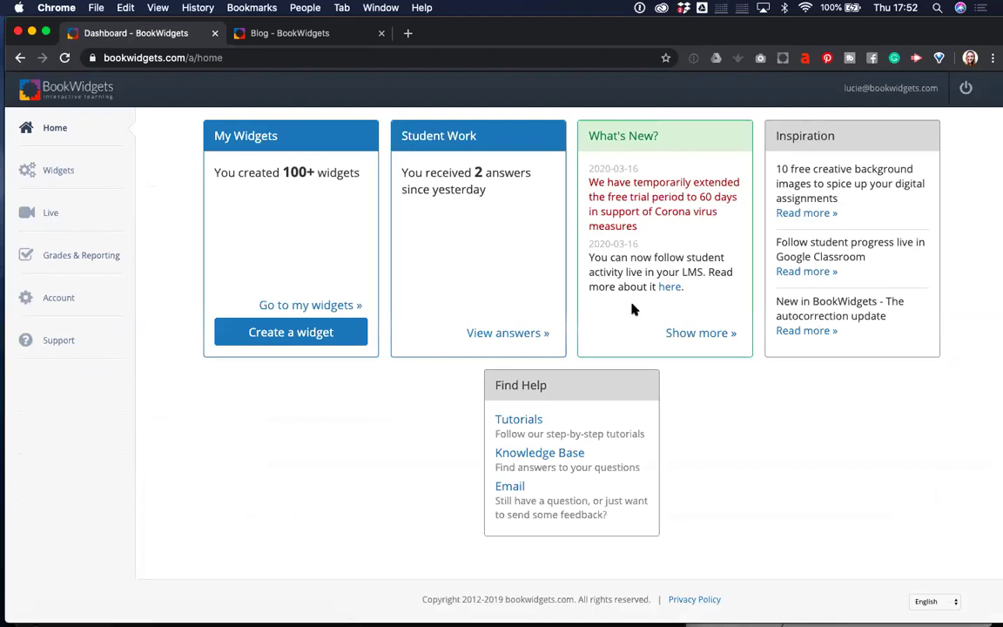
{"action": "left_click", "coordinate": [47, 172]}
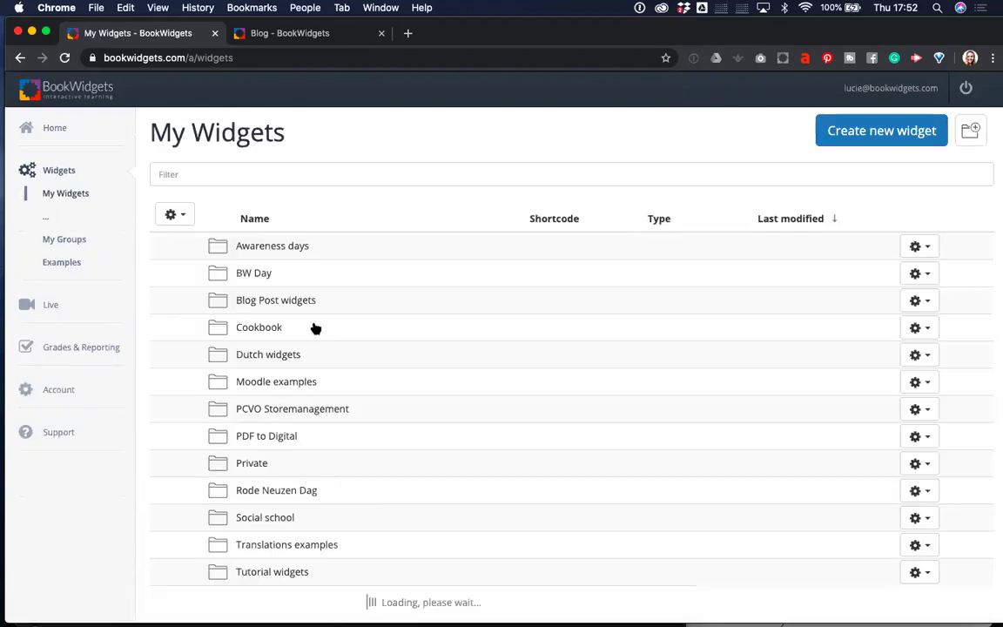
{"action": "scroll", "coordinate": [400, 422], "scroll_direction": "down", "scroll_amount": 5}
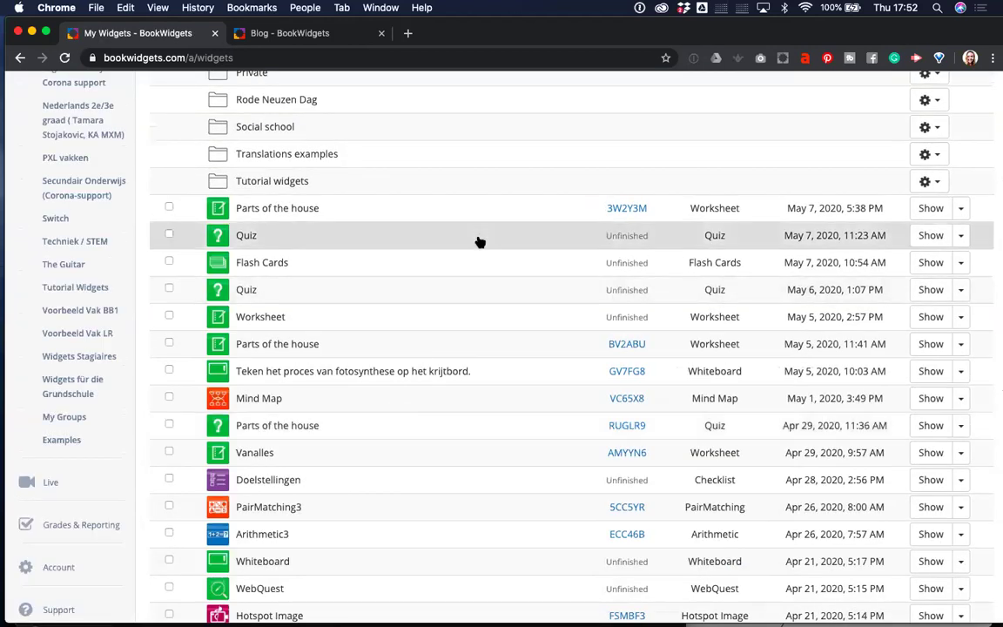
{"action": "left_click", "coordinate": [964, 213]}
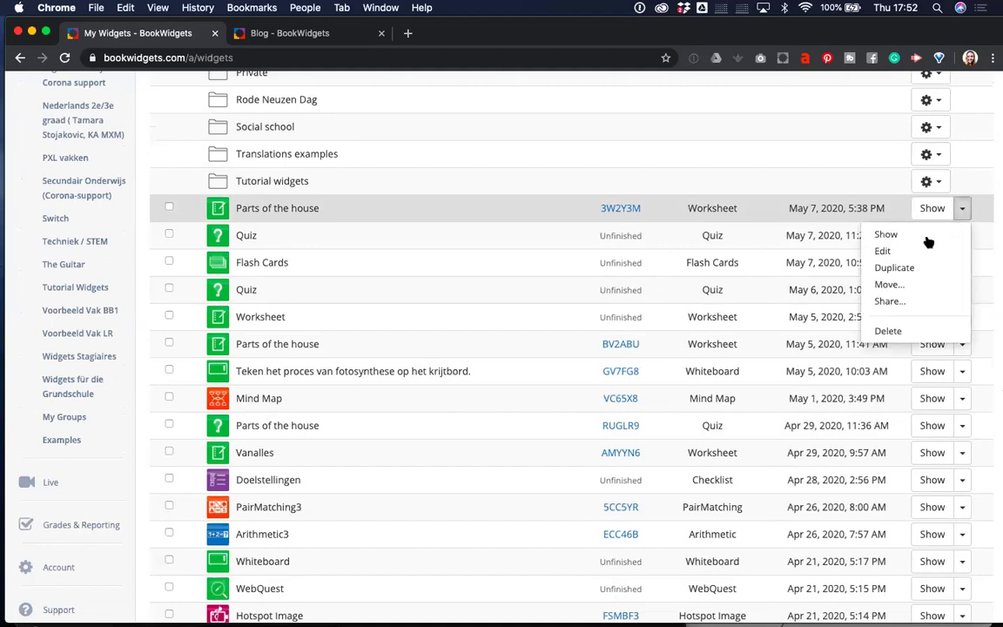